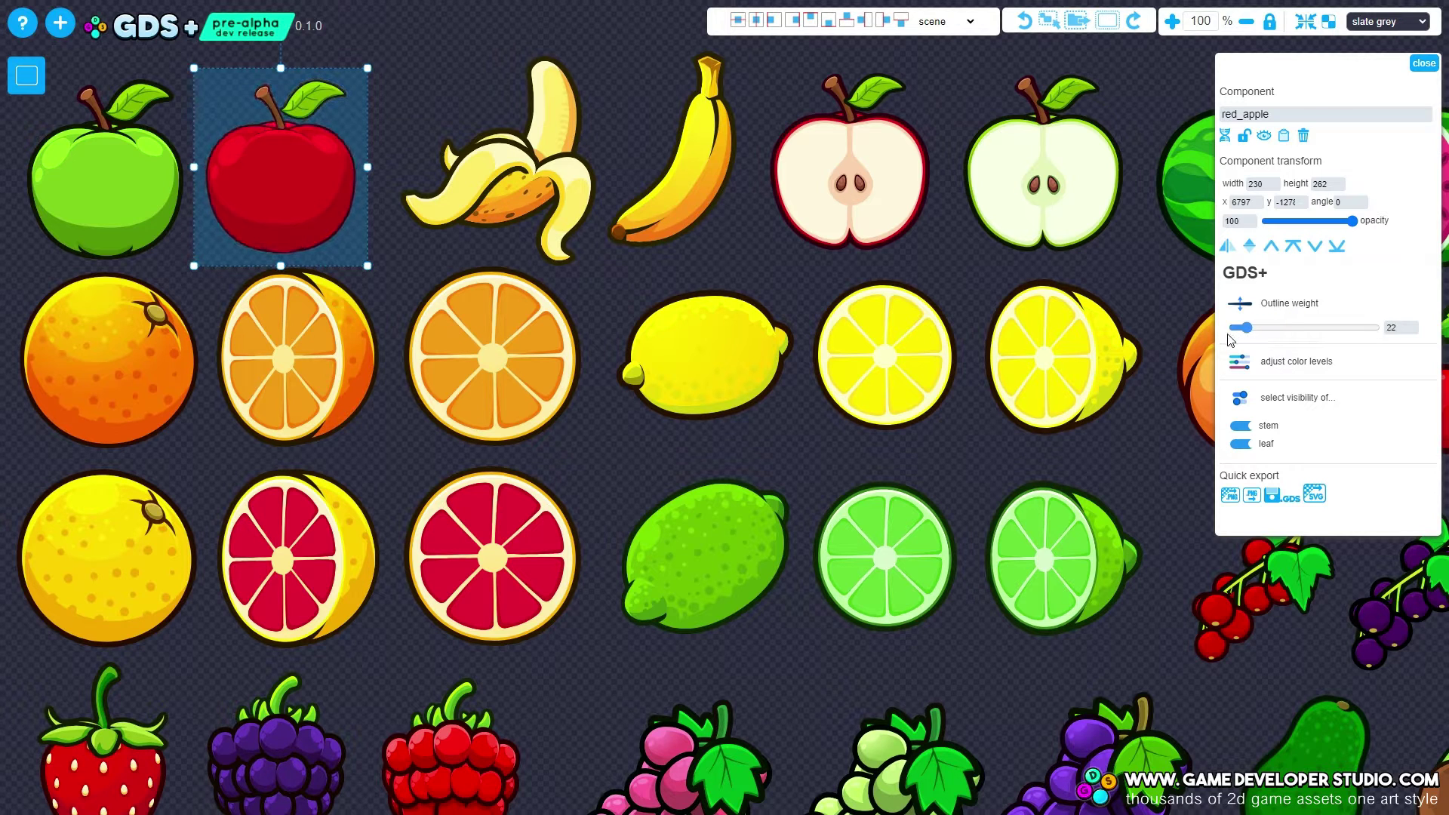
Remove the peeled banana's outline and show the spots on the whole banana
left_click(494, 175)
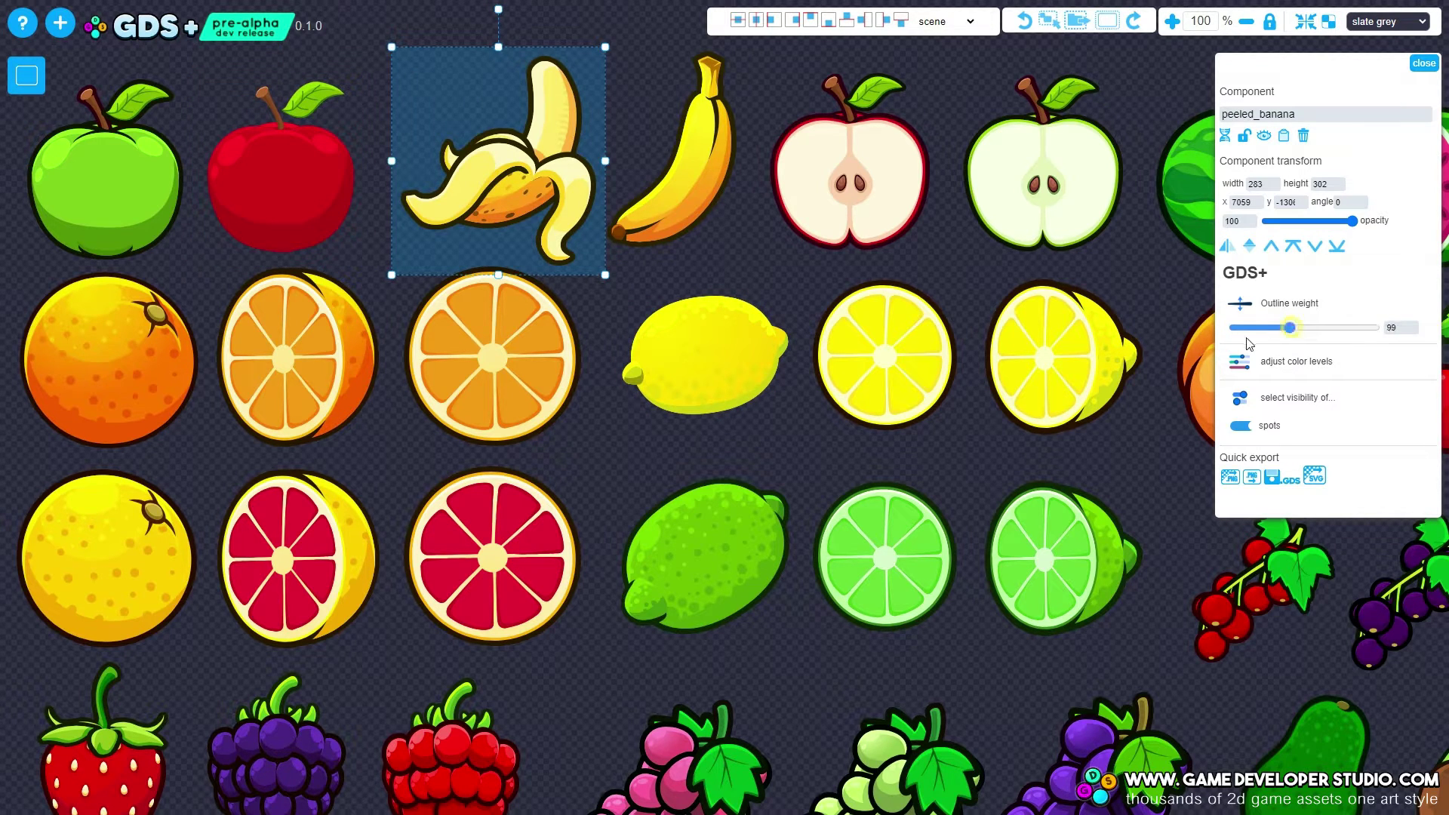
left_click(725, 181)
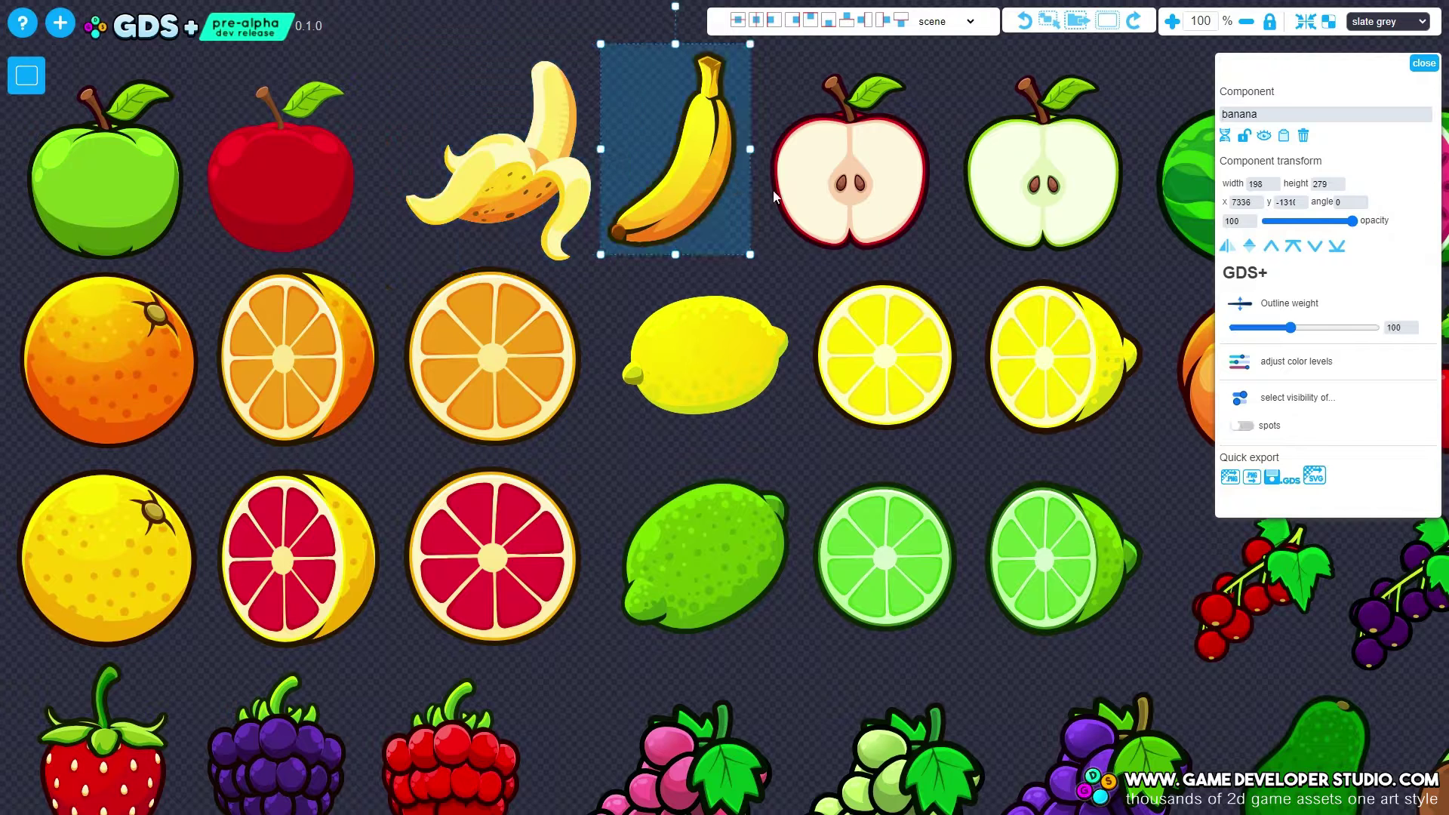
left_click(1242, 427)
Set the red apple's outline weight to 165 and hide its leaf
left_click(301, 201)
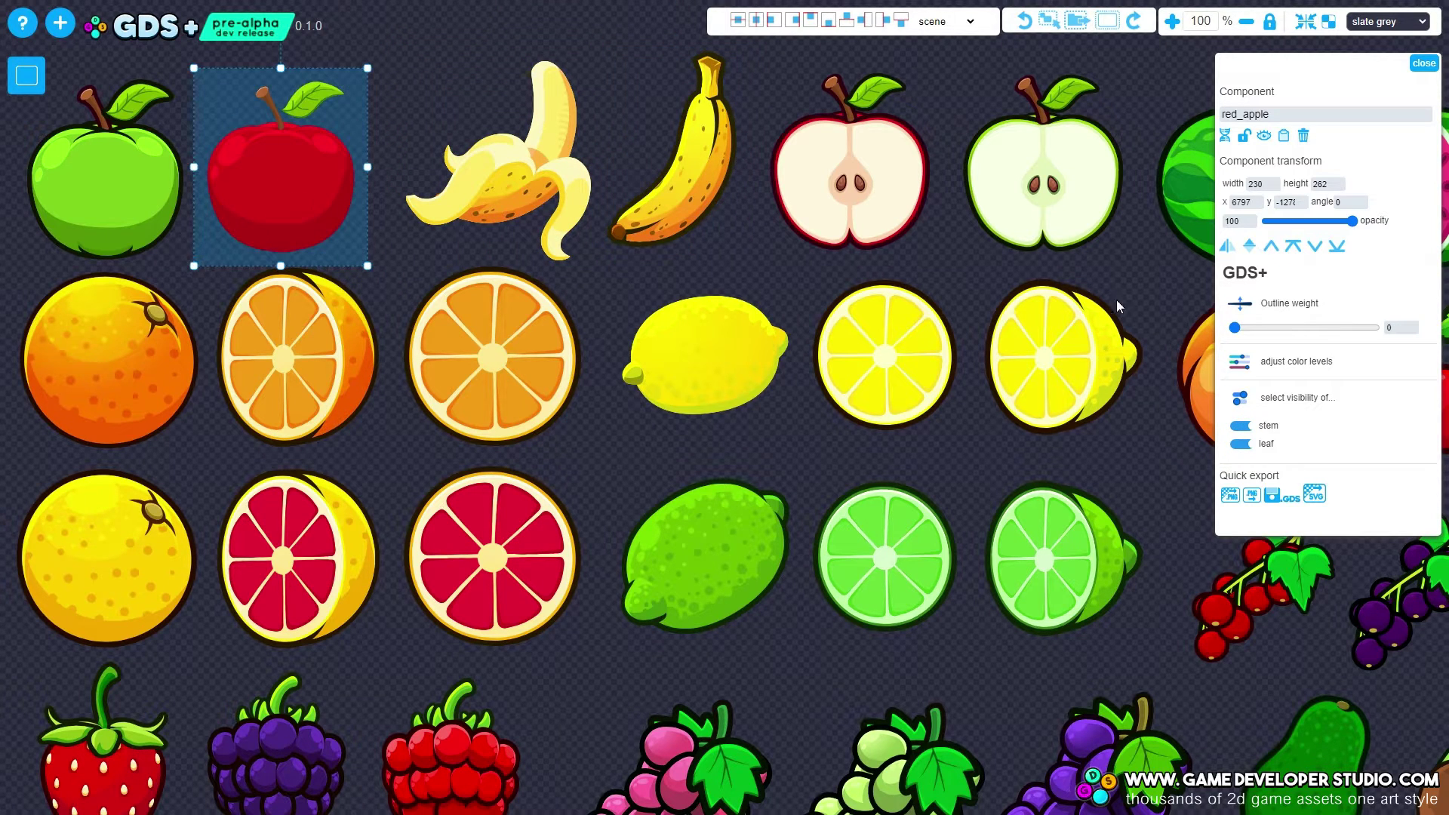
left_click_drag(1235, 327, 1331, 328)
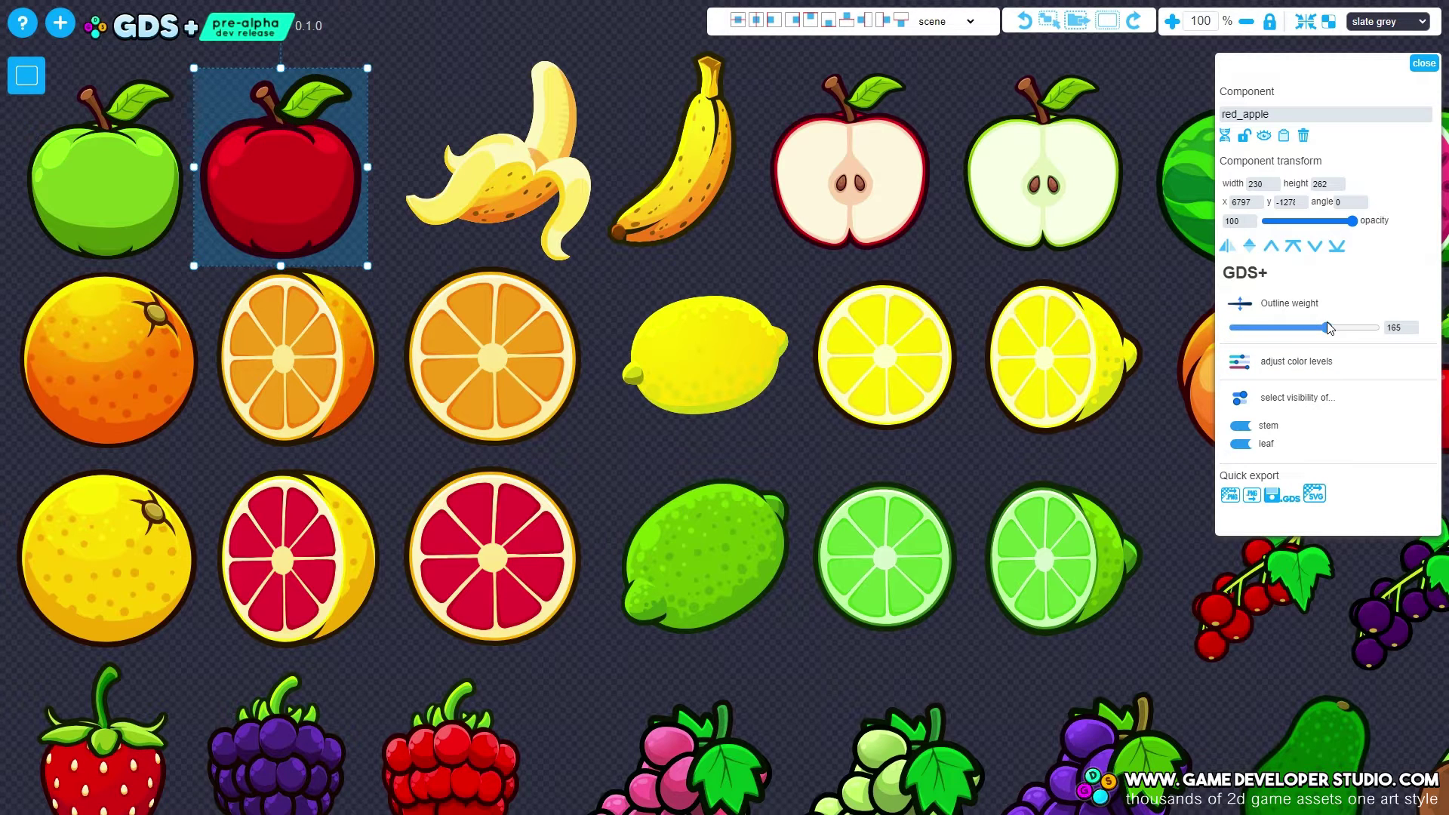
left_click(1242, 445)
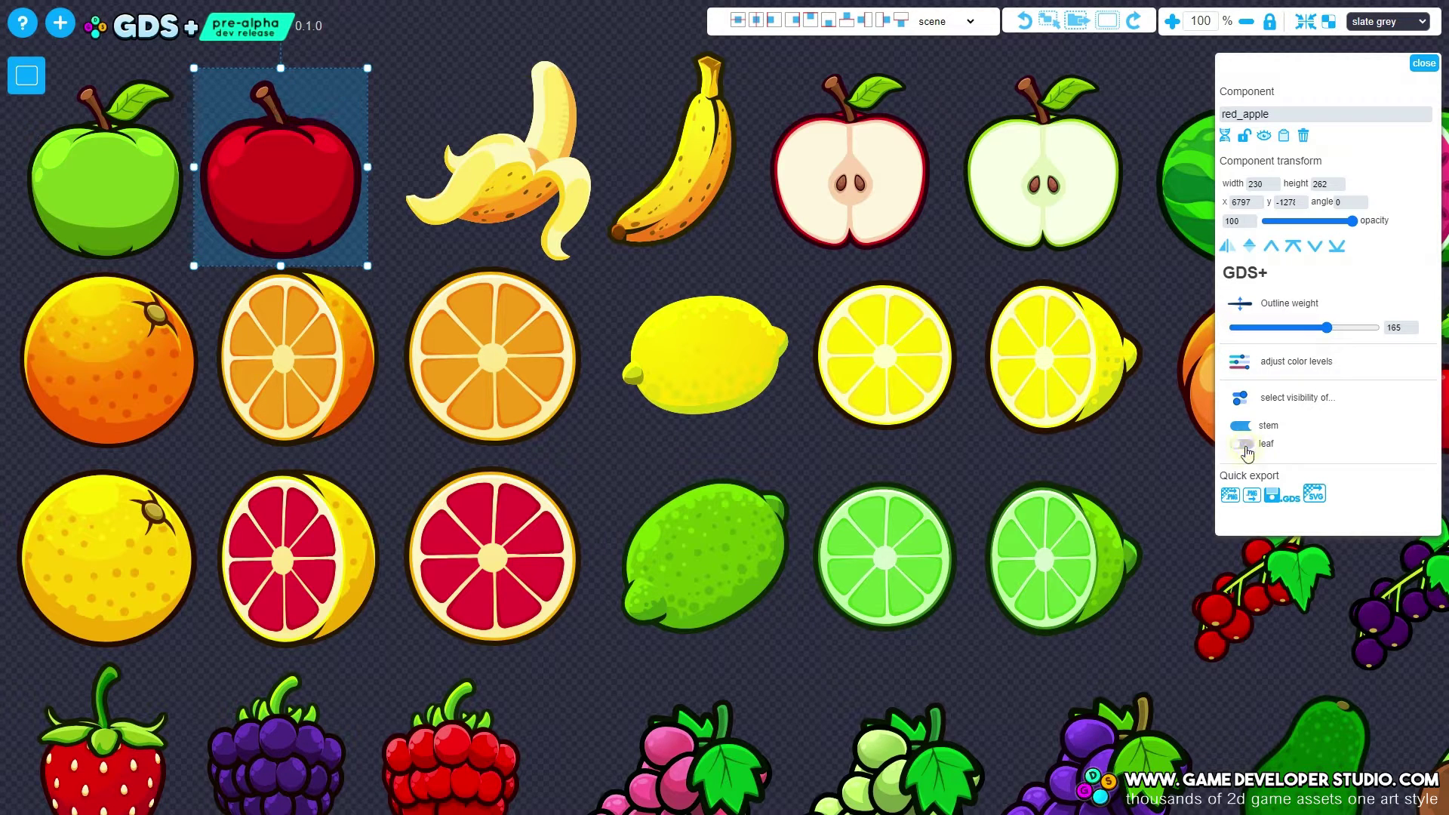
Shift the green apple's master hue to blue and adjust the hue of its leaf separately
left_click(116, 209)
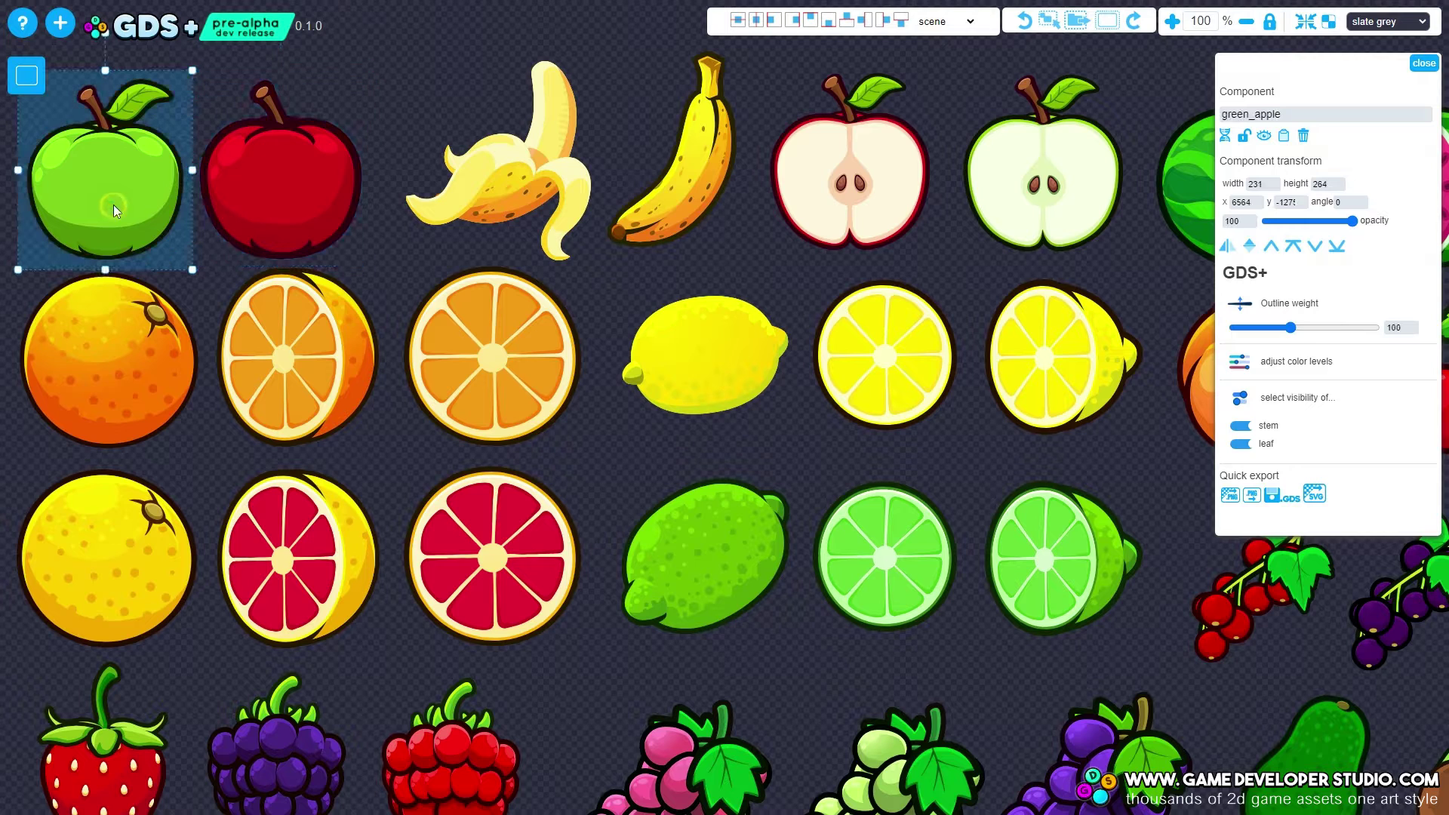
left_click(1246, 362)
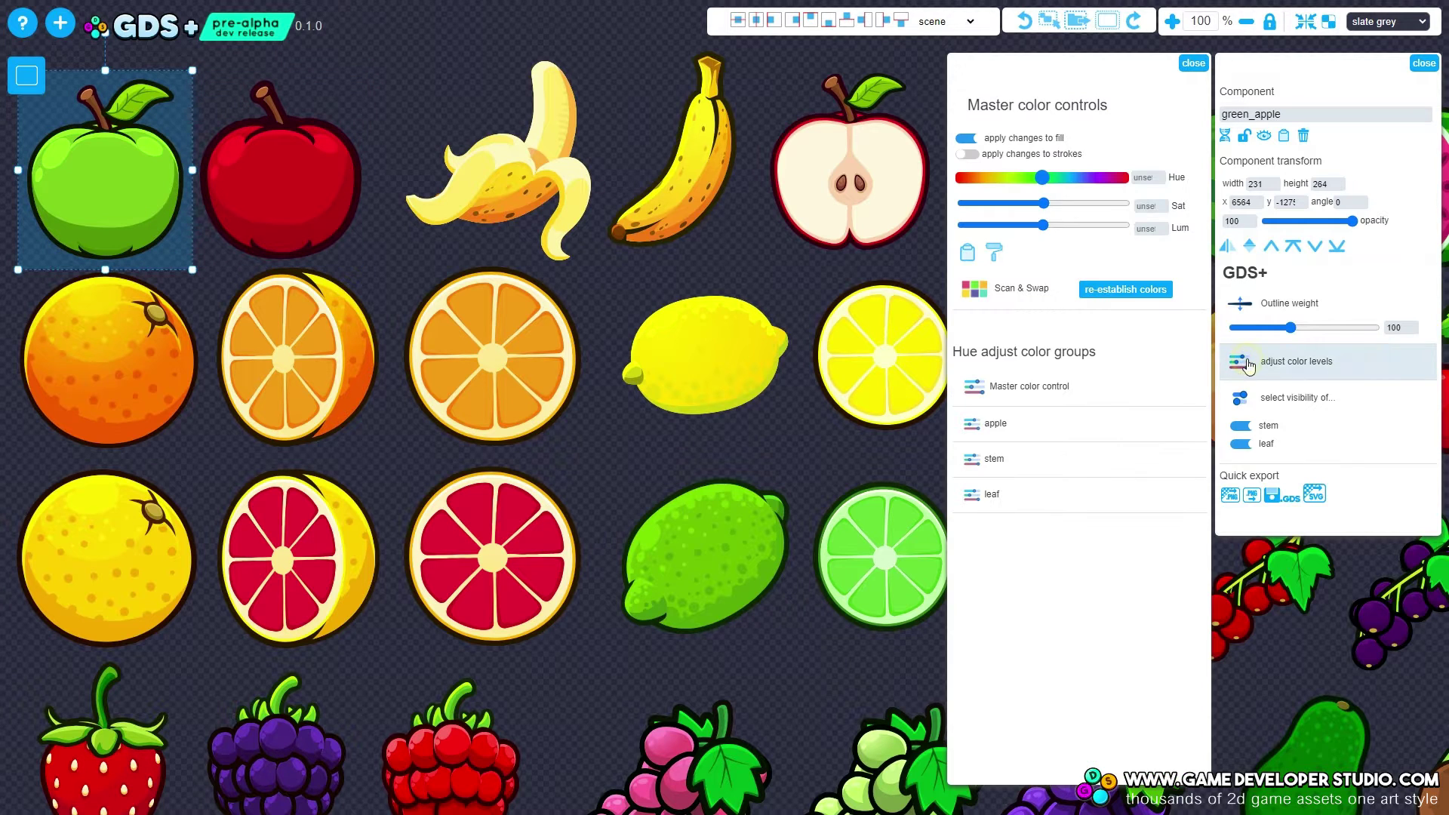
left_click_drag(1049, 184, 1074, 179)
left_click(992, 495)
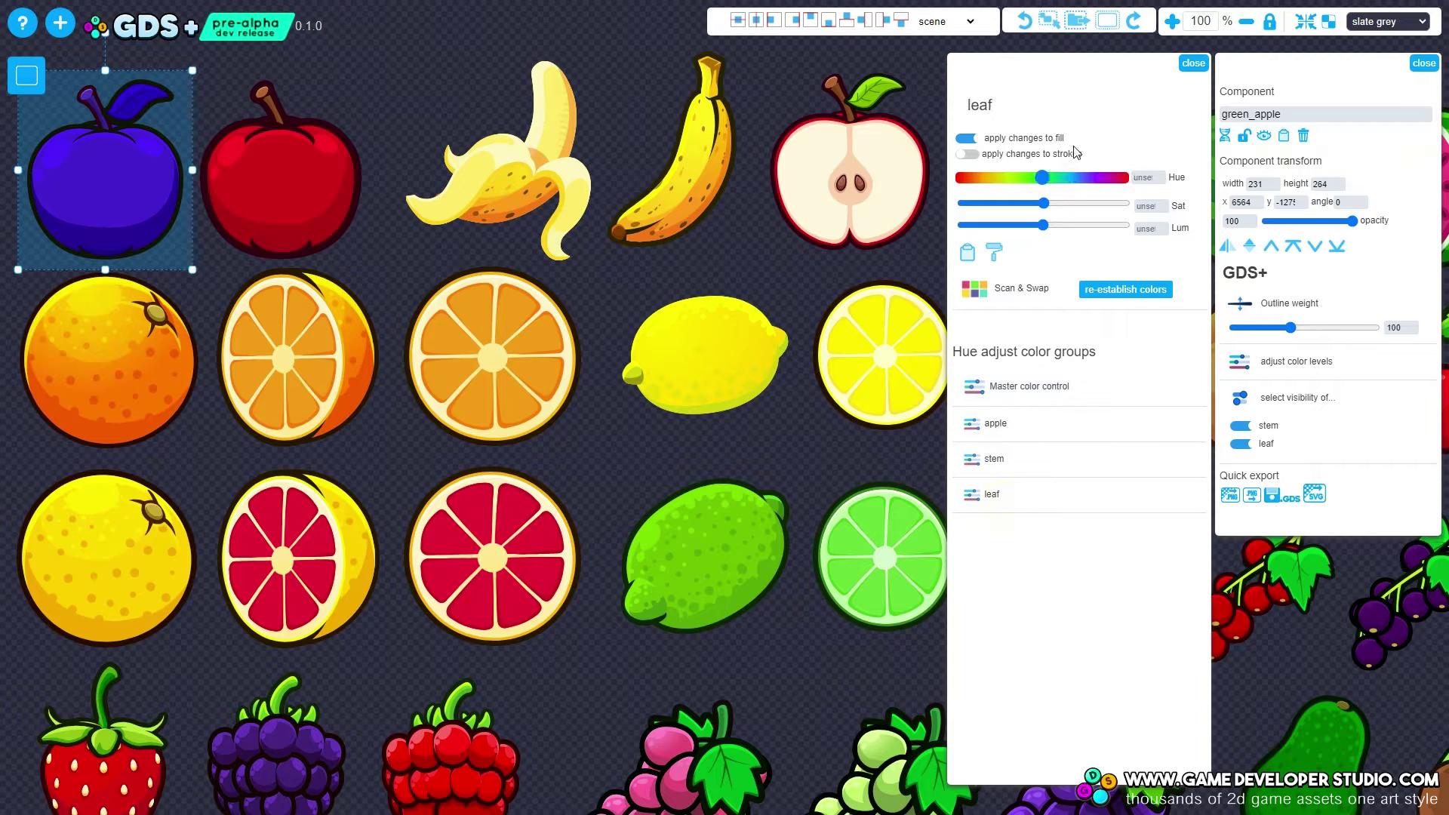
left_click_drag(1051, 180, 1014, 184)
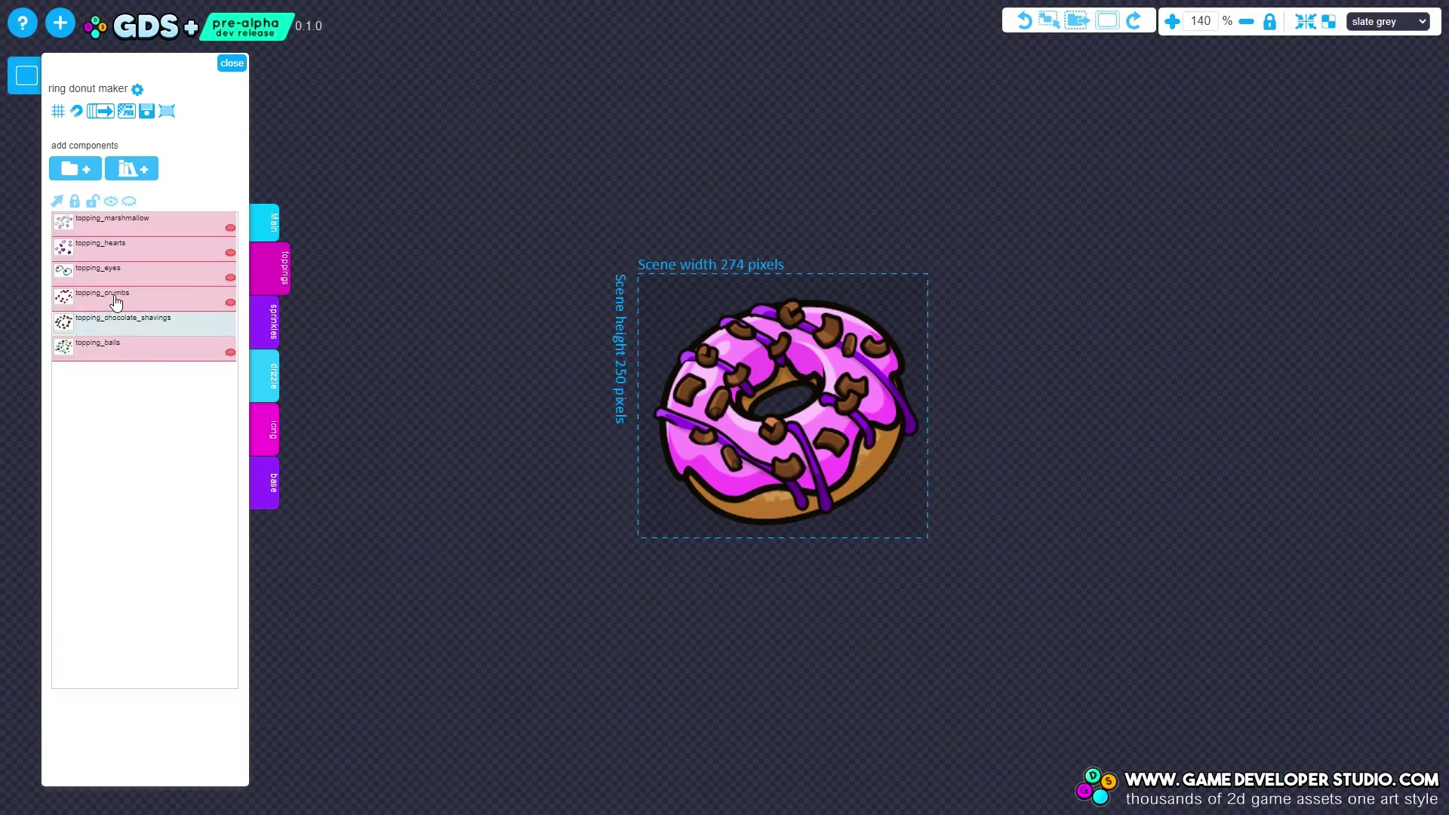
Switch the donut's topping to topping_marshmallow and set the hue of its gooey icing to 213
left_click(119, 271)
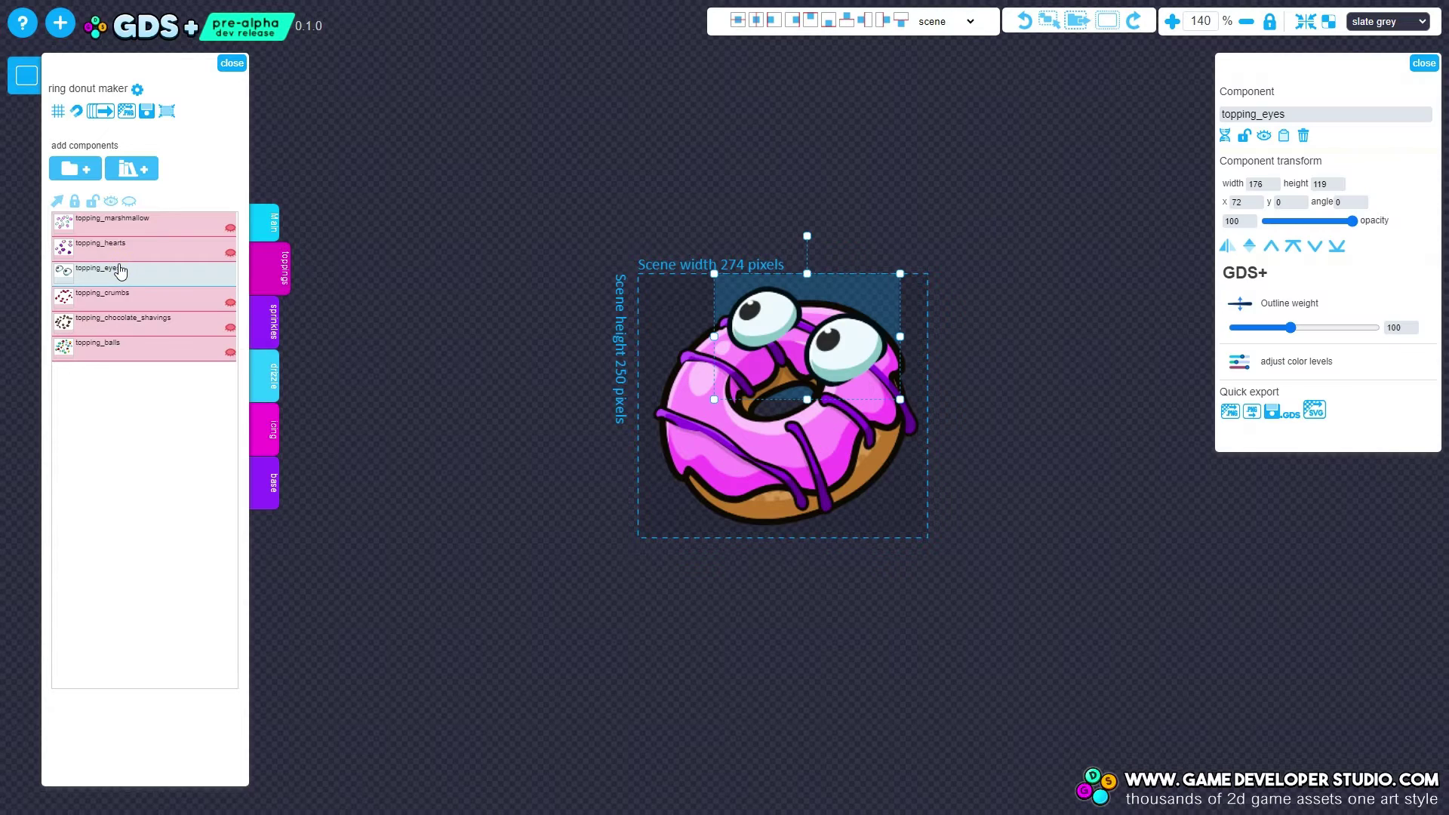
left_click(117, 230)
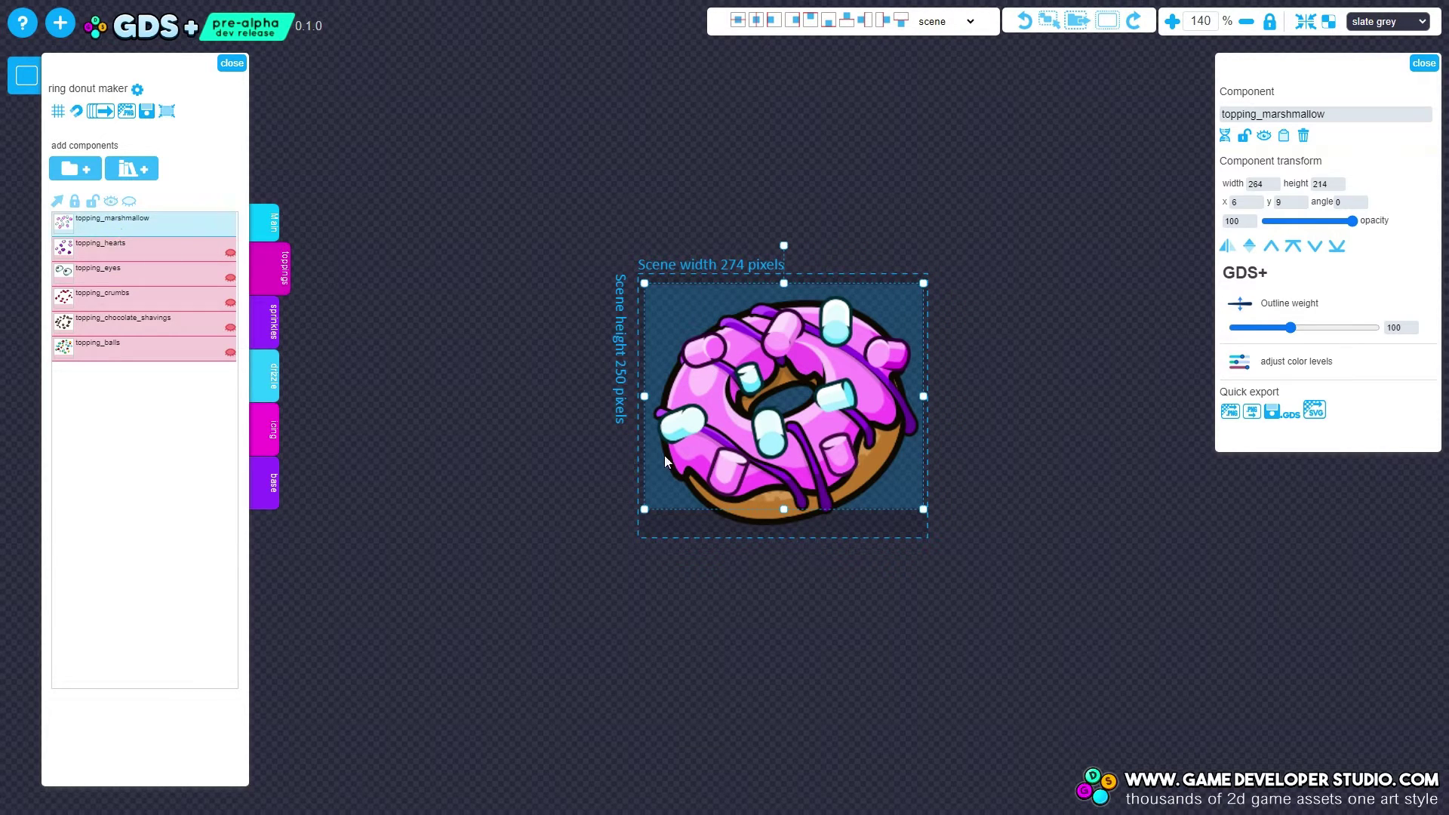
left_click(699, 446)
left_click(1241, 362)
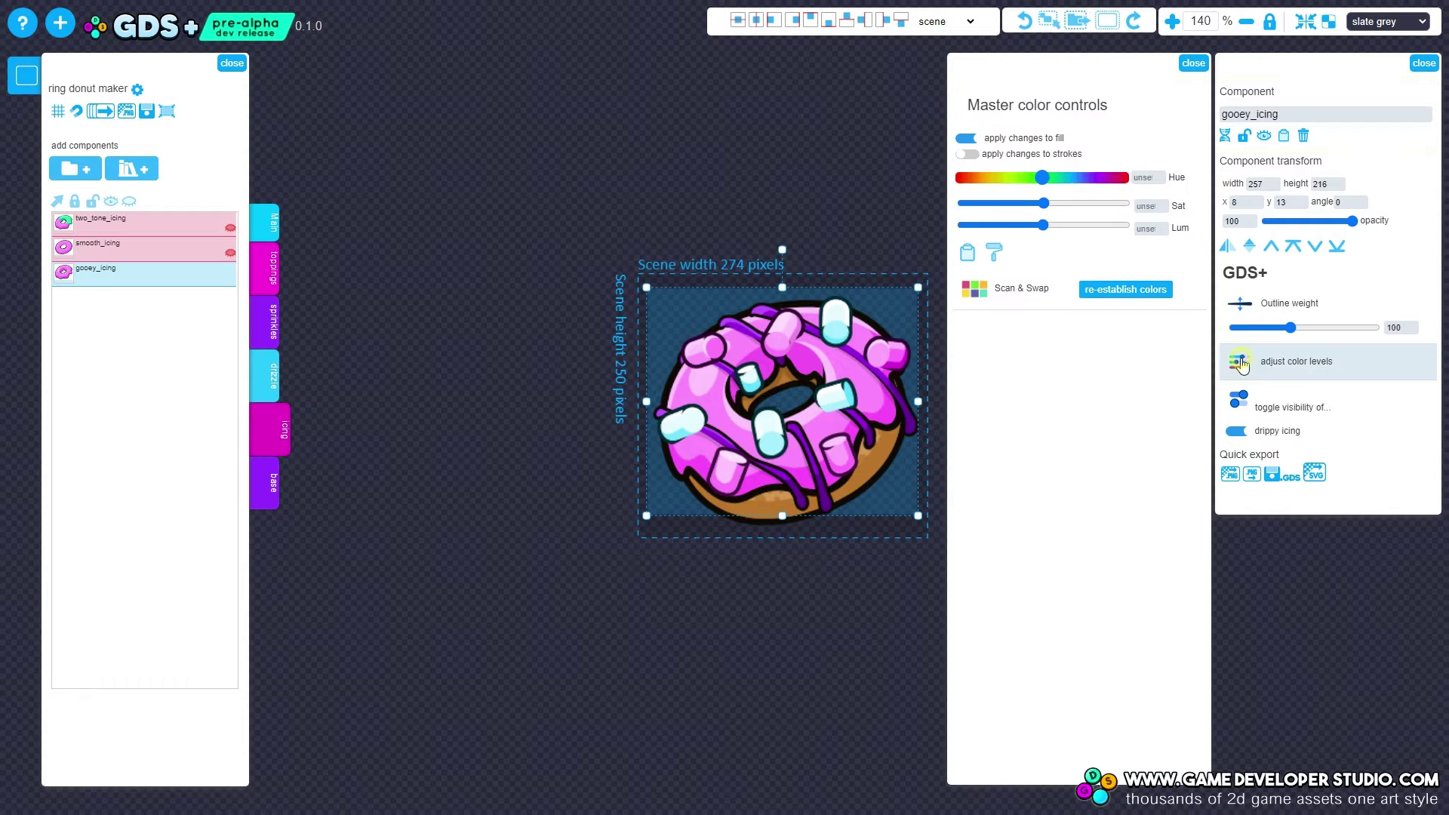
left_click_drag(1042, 178, 1058, 179)
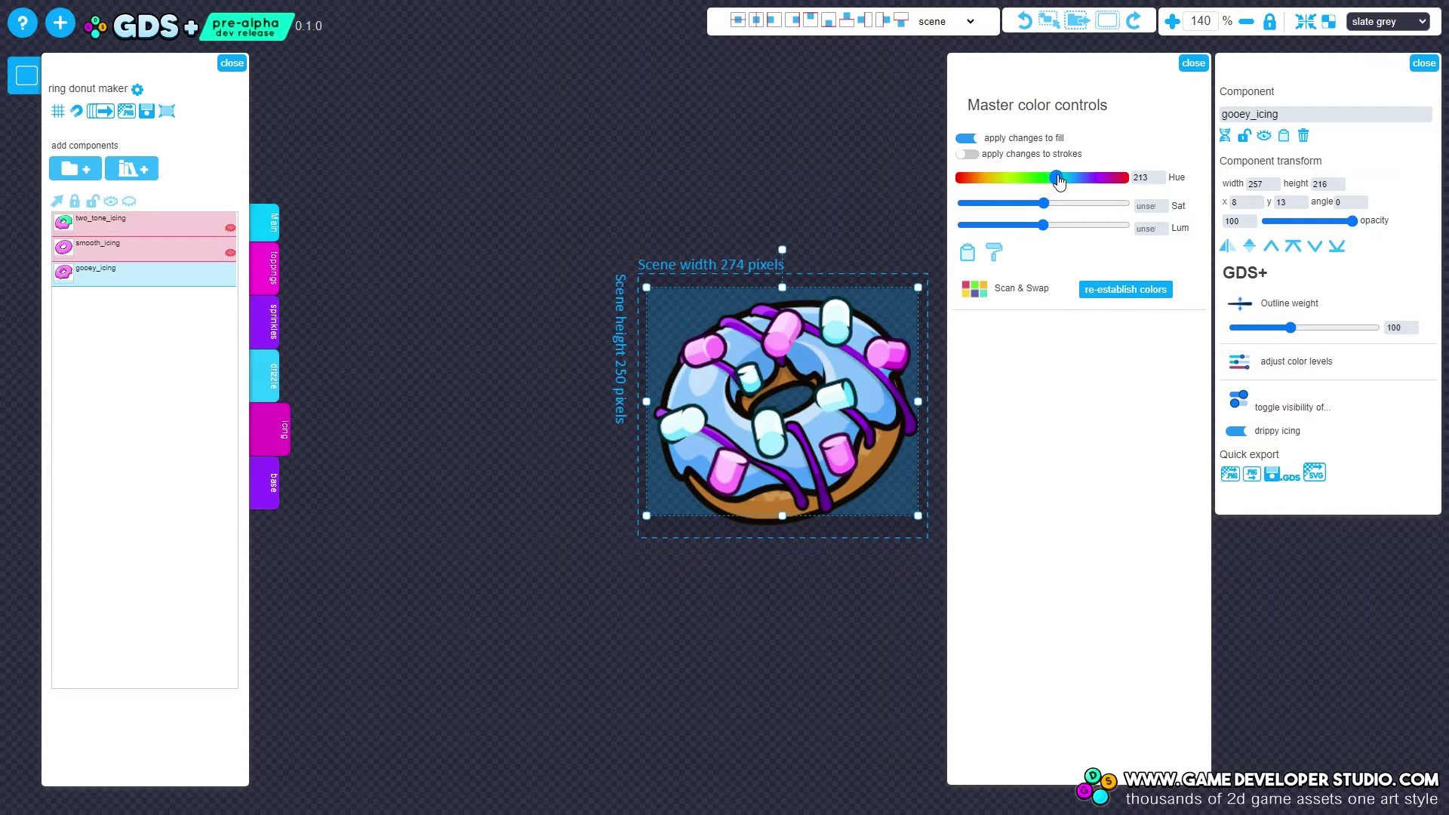
Set the donut base's hue to 1 and change the drizzle to drizzle_04
left_click(876, 482)
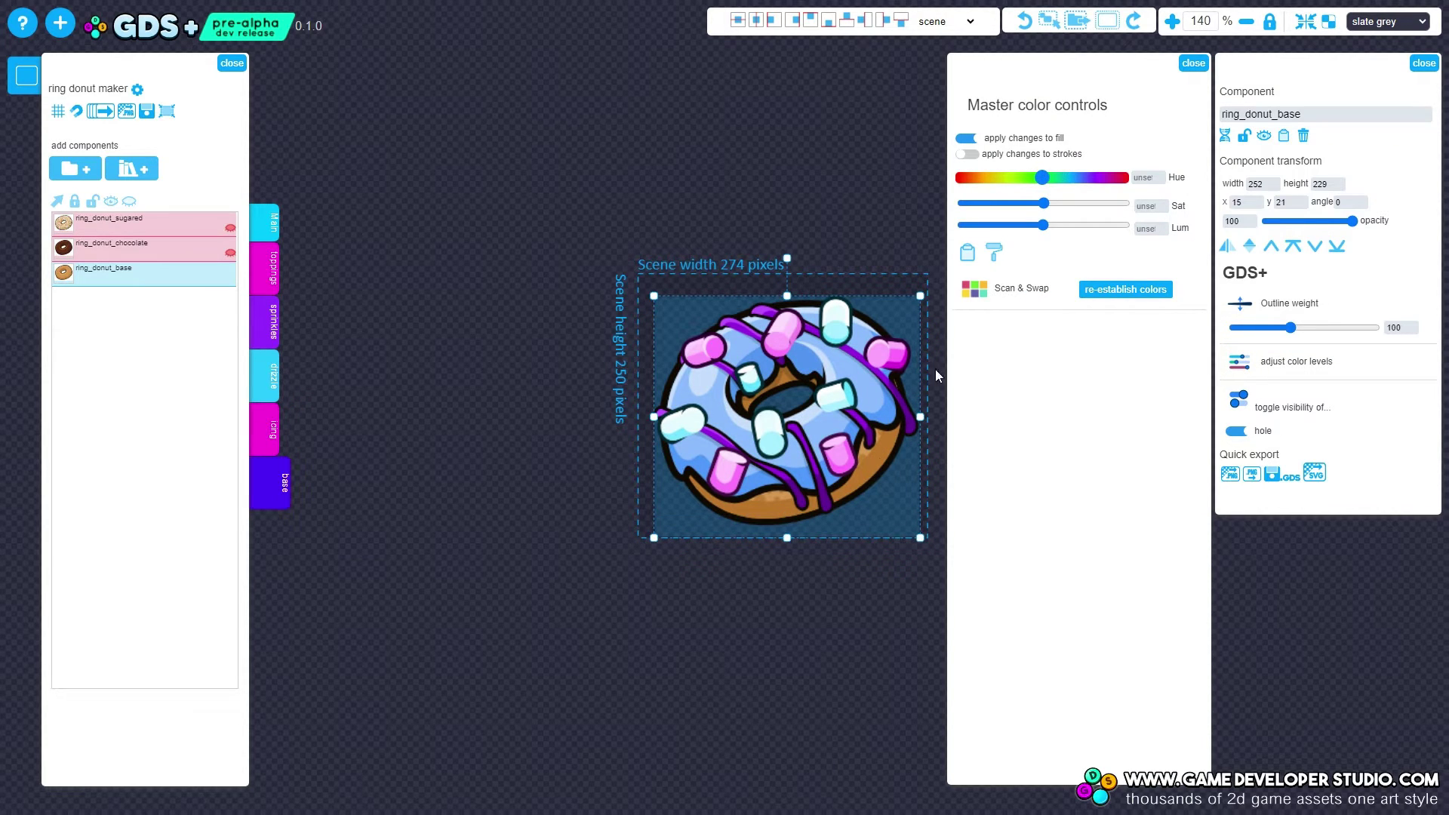
left_click_drag(1042, 178, 965, 193)
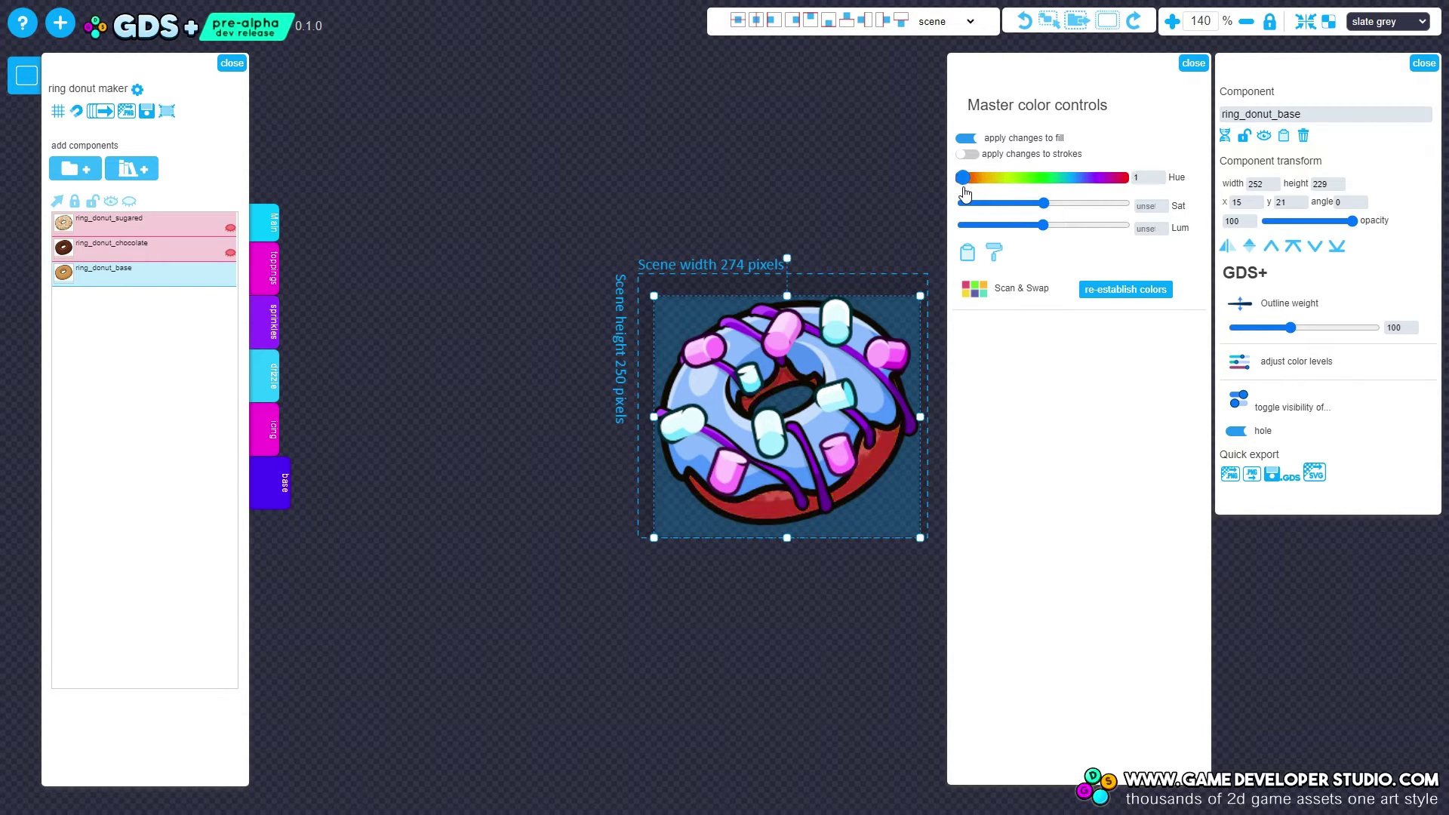
left_click(317, 373)
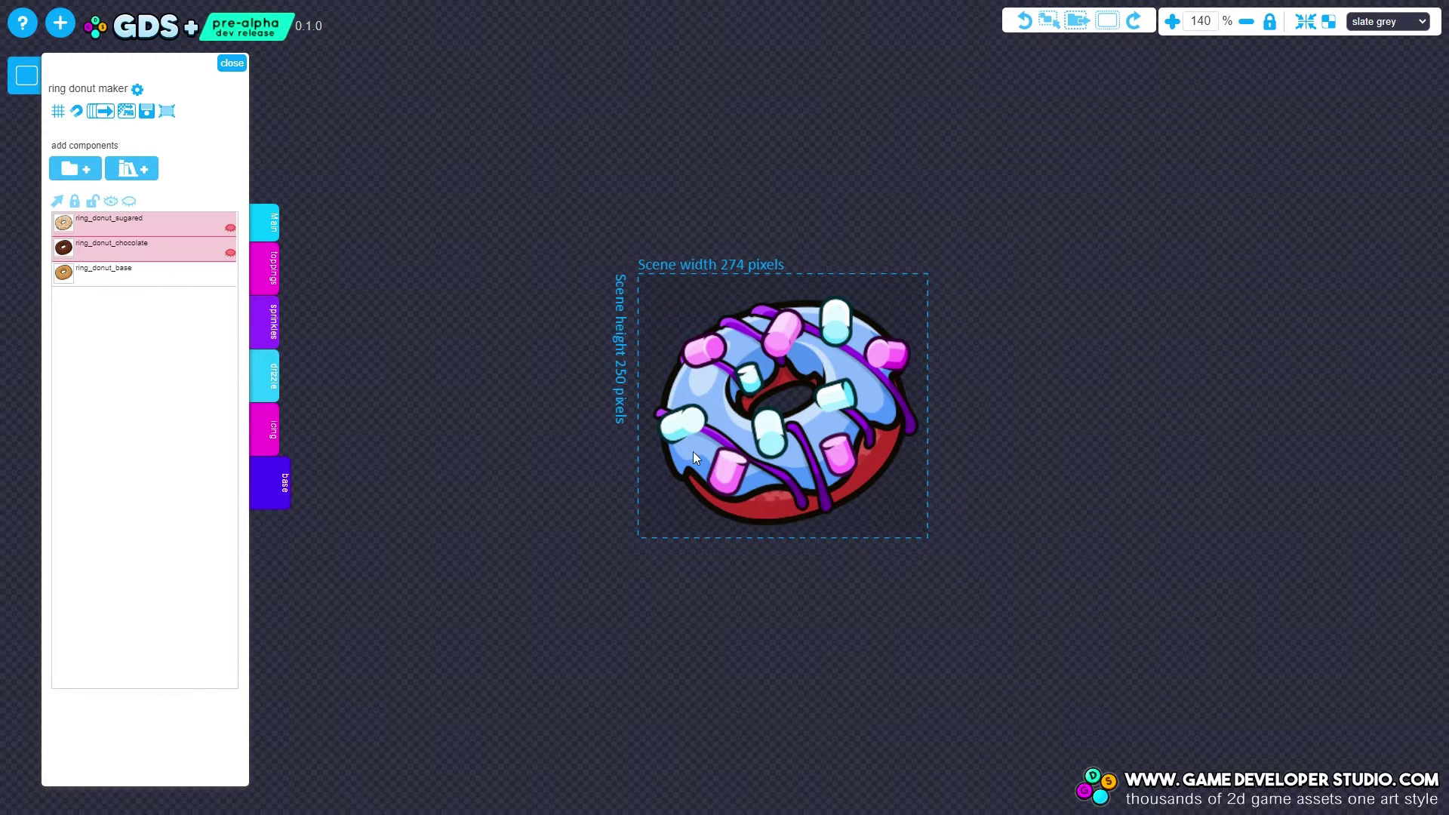
left_click(782, 476)
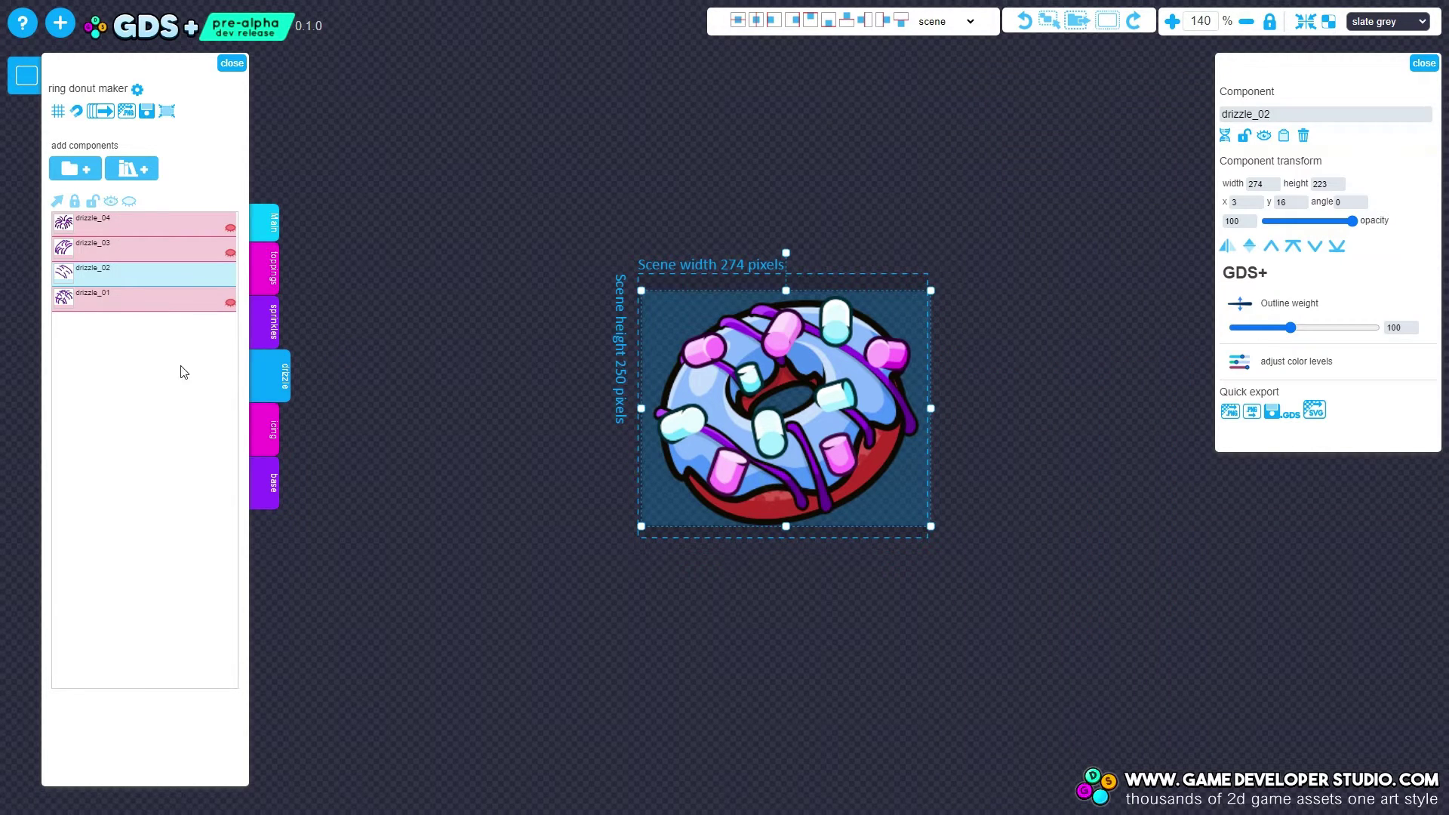
left_click(128, 227)
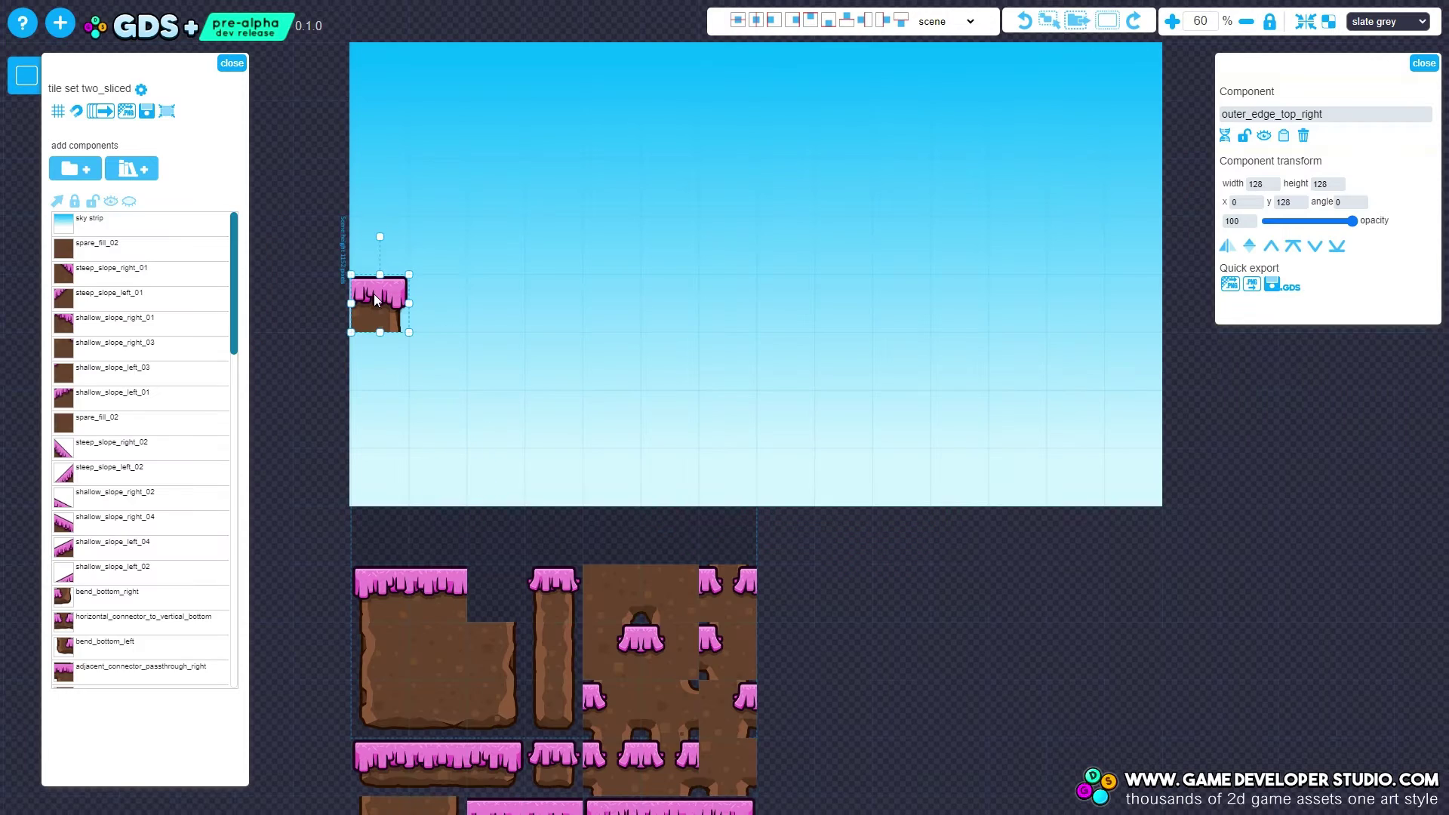
Build the left wall below the placed top corner tile and extend a floor of outer_edge_top tiles from its inner corner
left_click(422, 406)
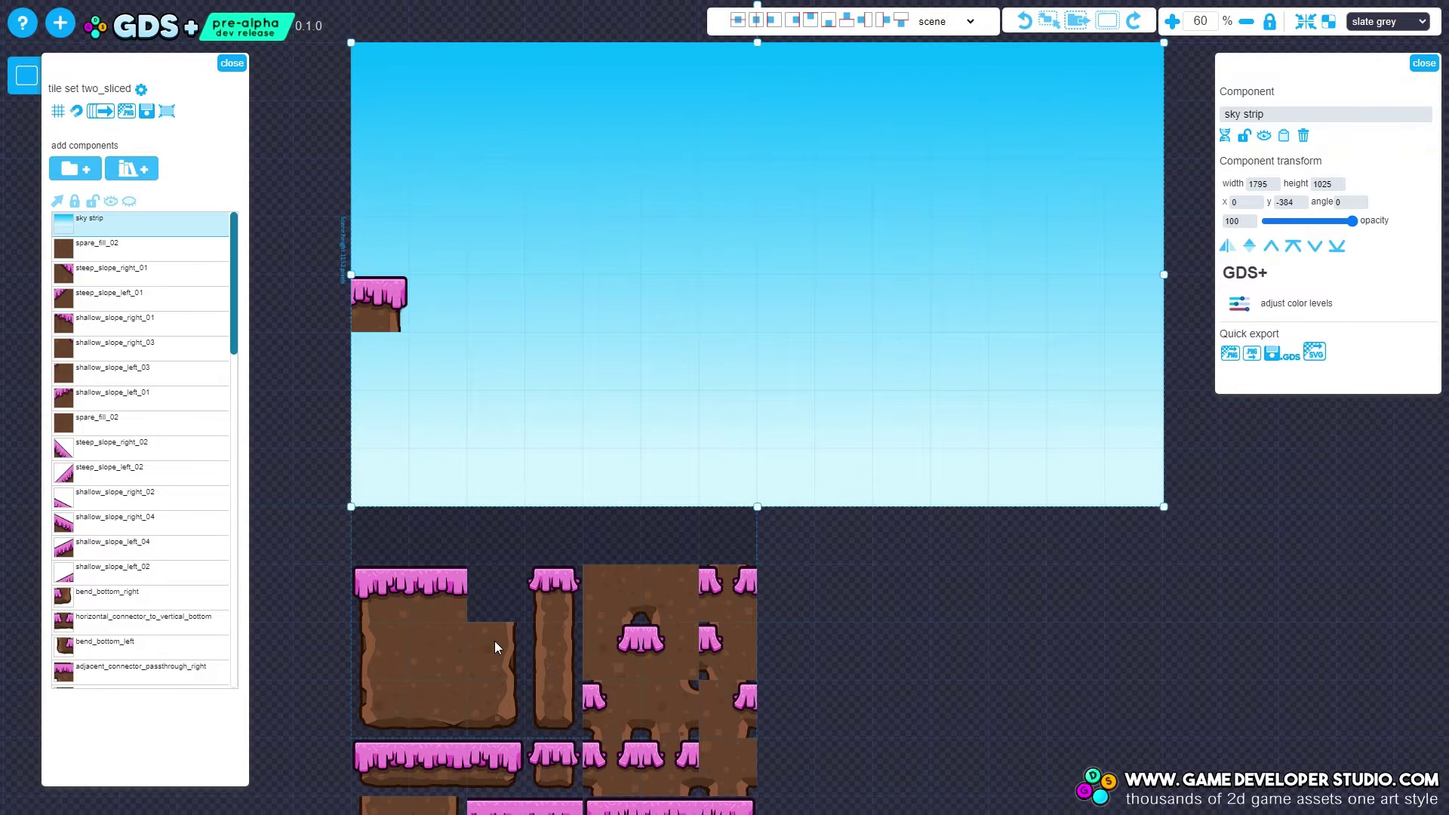
left_click_drag(496, 641, 380, 382)
left_click_drag(636, 659, 396, 422)
left_click_drag(428, 601, 720, 418)
key("ctrl+d")
key("ctrl+d")
key("ctrl+d")
key("ctrl+d")
Build two ascending steps at the floor's right end from inner_corner_bottom_right and outer_edge_top_left tiles and their duplicates
left_click_drag(667, 646, 786, 412)
left_click_drag(389, 594, 792, 362)
left_click(790, 429)
key("ctrl+d")
left_click_drag(783, 424, 833, 300)
left_click(776, 360)
key("ctrl+d")
Place the single tile at x 256, y 0 and a two-tile horizontal platform as floating platforms above the floor
left_click_drag(554, 754, 490, 207)
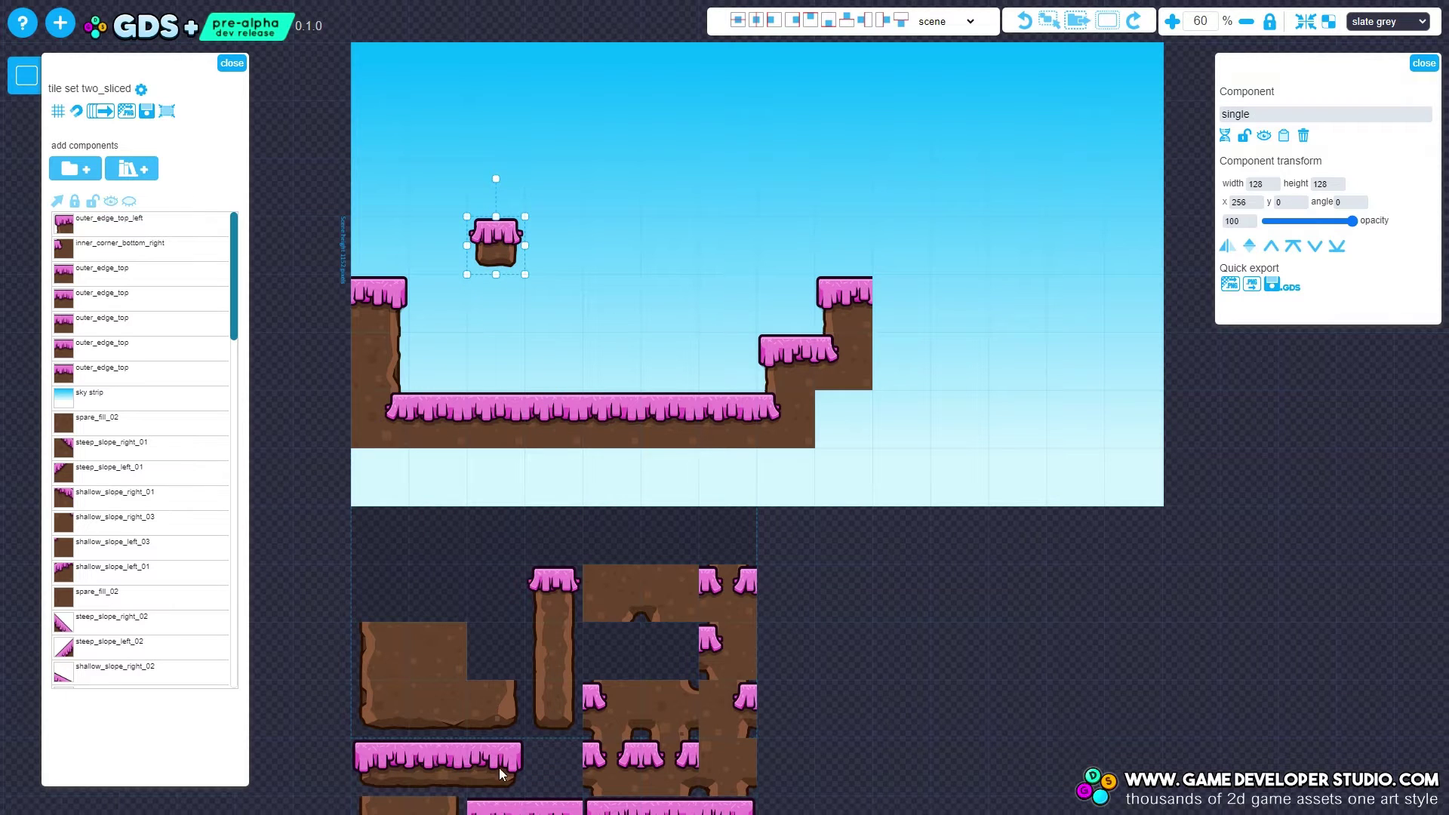
left_click_drag(498, 774, 668, 306)
left_click_drag(382, 777, 610, 332)
Place a fill tile beneath the floor and duplicate it along the ground's bottom row
left_click_drag(438, 651, 560, 476)
key("ctrl+d")
key("ctrl+d")
key("ctrl+d")
key("ctrl+d")
key("ctrl+d")
left_click_drag(560, 475, 403, 476)
key("ctrl+d")
key("ctrl+d")
Place the shallow slope tiles so the ground descends to the right of the upper step
left_click_drag(854, 532, 843, 276)
left_click_drag(829, 563, 813, 388)
left_click_drag(307, 687, 563, 555)
left_click_drag(483, 619, 1002, 156)
left_click_drag(1009, 328, 869, 715)
left_click_drag(947, 669, 829, 453)
left_click_drag(847, 586, 733, 340)
Duplicate the outer_edge_top tile to continue the ground surface from the slope's foot to the scene's right edge
left_click(502, 401)
key("ctrl+d")
left_click_drag(502, 401, 902, 346)
key("ctrl+d")
key("ctrl+d")
left_click_drag(901, 346, 958, 347)
Duplicate the fill tile repeatedly to fill the ground beneath the steps, the slope and the right-hand surface
left_click_drag(657, 401, 784, 454)
key("ctrl+d")
key("ctrl+d")
key("ctrl+d")
key("ctrl+d")
key("ctrl+d")
key("ctrl+d")
key("ctrl+d")
key("ctrl+d")
key("ctrl+d")
left_click_drag(784, 455, 726, 454)
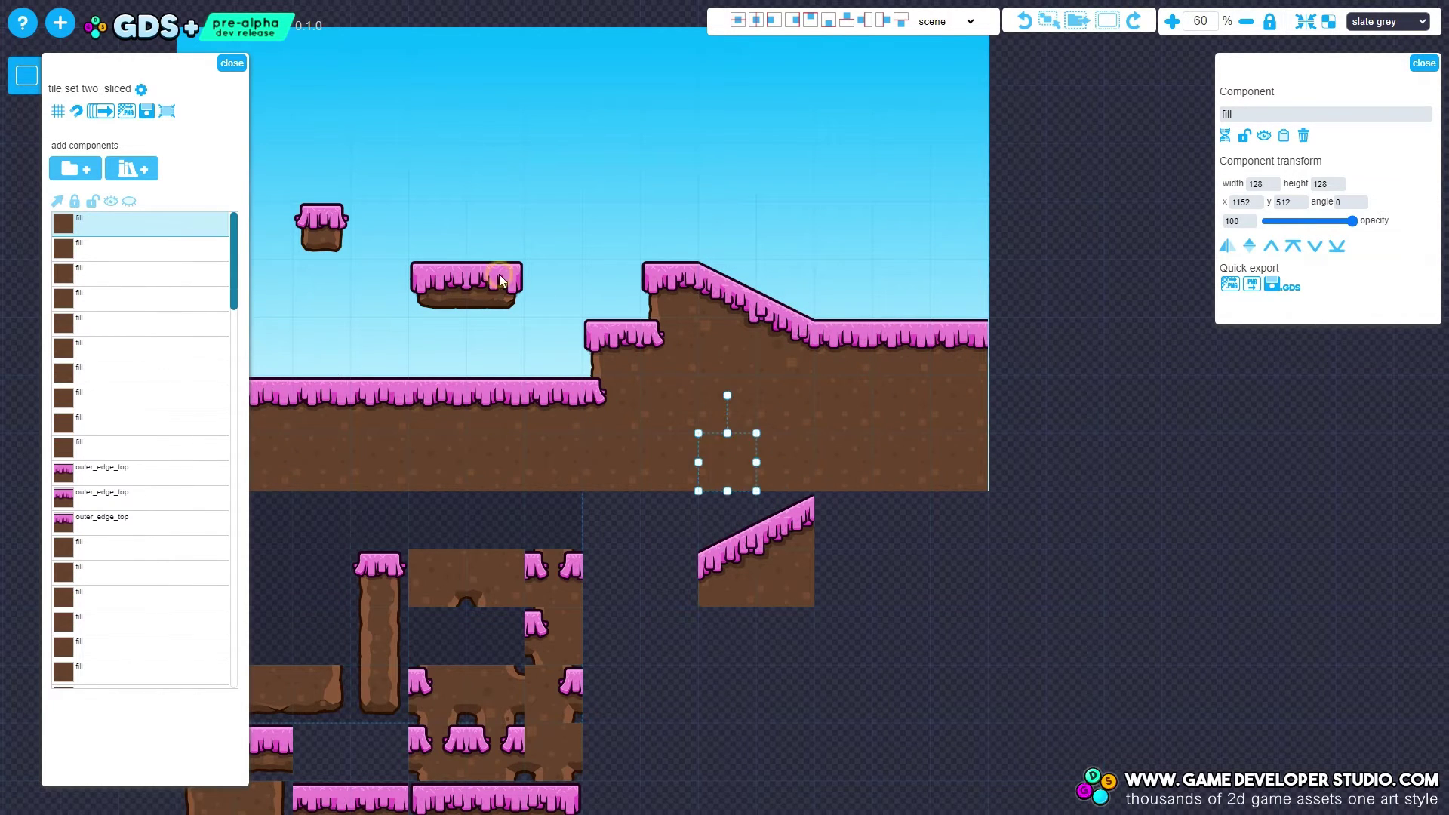
Duplicate the two-tile floating platform and place the copy higher, above the slope
left_click(494, 276)
left_click(446, 283, "shift")
key("ctrl+d")
left_click_drag(494, 281, 843, 166)
left_click_drag(446, 292, 809, 171)
Delete the leftover unused tiles below the scene
left_click_drag(647, 576, 757, 356)
scroll(756, 357, "down", 1)
left_click_drag(342, 340, 899, 765)
key("Delete")
Adjust the sky strip's right edge to line up with the end of the ground tiles
left_click_drag(848, 412, 855, 642)
scroll(1117, 340, "up", 1)
scroll(1134, 326, "up", 2)
left_click(990, 320)
left_click_drag(1007, 320, 1004, 320)
left_click_drag(702, 702, 1012, 783)
scroll(1011, 783, "down", 1)
scroll(762, 177, "down", 1)
Import the clouds pack from the art library and spread its clouds across the sky
left_click(148, 172)
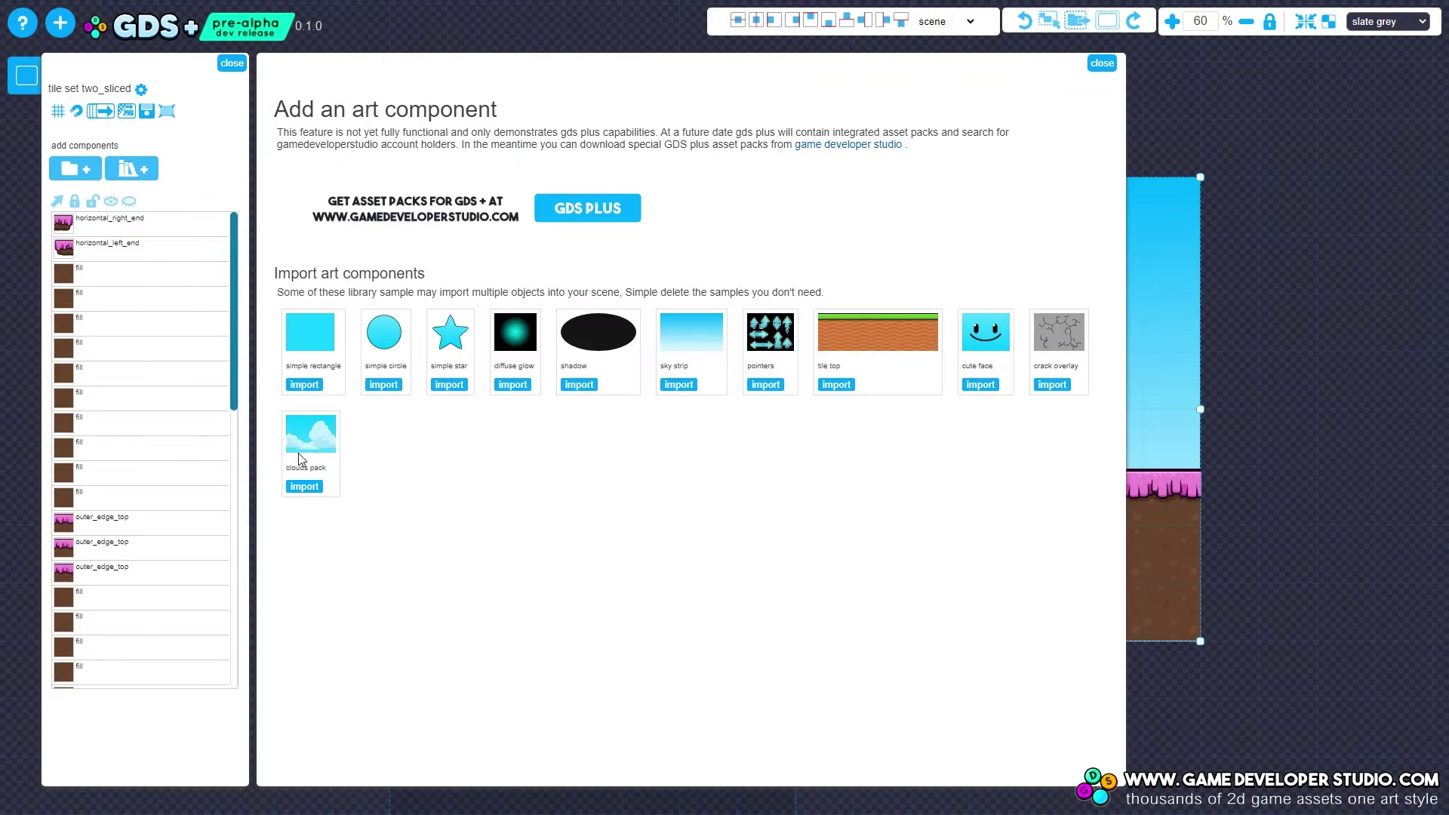
left_click(305, 459)
left_click(543, 280)
left_click_drag(610, 228, 601, 186)
left_click_drag(788, 292, 732, 302)
left_click_drag(974, 234, 964, 197)
left_click_drag(413, 256, 529, 337)
left_click_drag(608, 185, 608, 317)
Fine-tune the positions of the clouds above the platforms, including cloud_02
left_click(166, 112)
left_click_drag(532, 200, 561, 54)
left_click_drag(625, 378, 511, 340)
left_click_drag(655, 370, 627, 302)
left_click_drag(792, 329, 794, 336)
left_click(1101, 305)
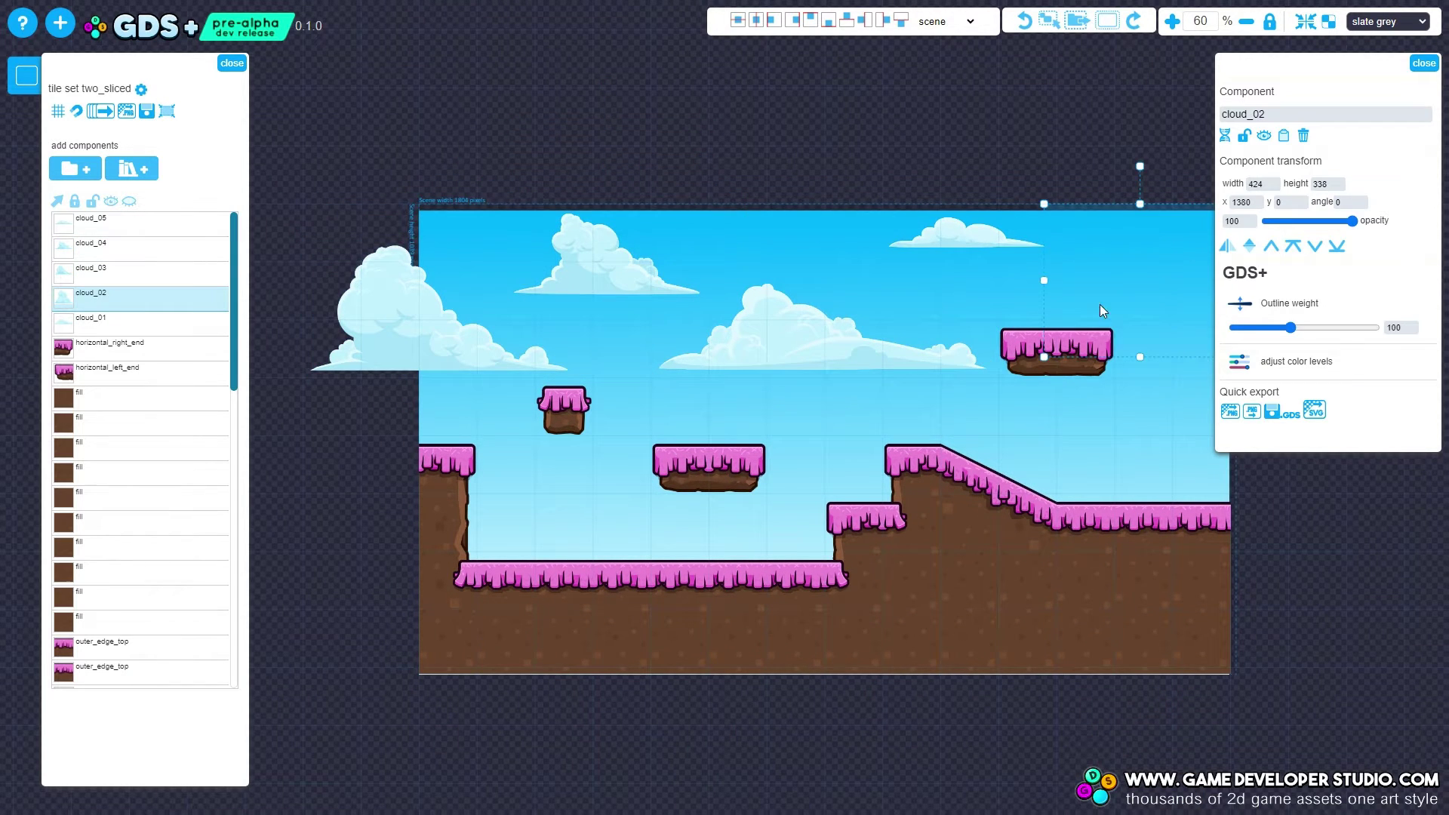
left_click_drag(960, 310, 922, 290)
left_click_drag(1066, 285, 1112, 291)
left_click_drag(1111, 160, 1118, 157)
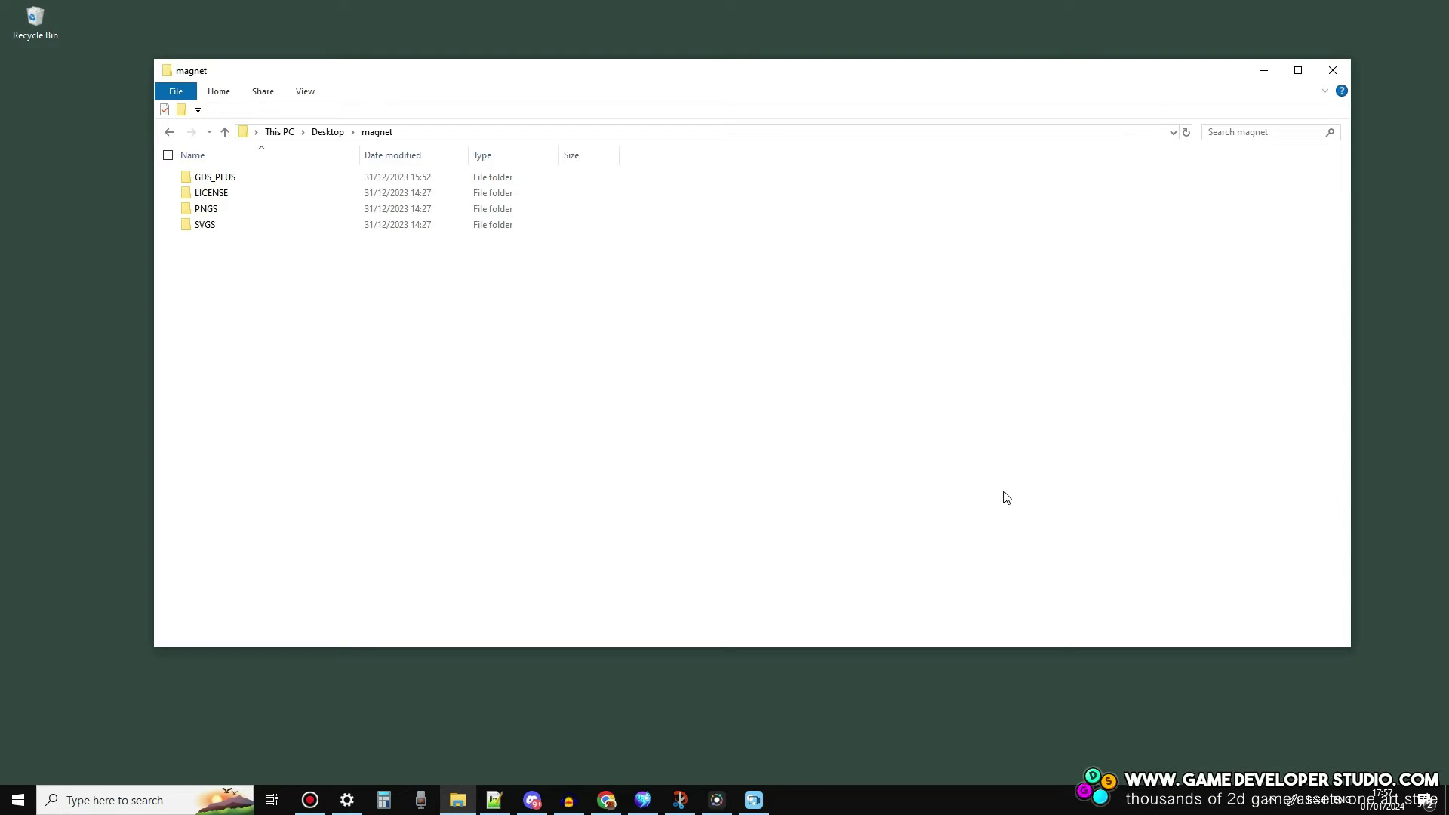
Examine the contents of the magnet pack's PNGS, SVGS and GDS_PLUS folders in File Explorer
double_click(211, 214)
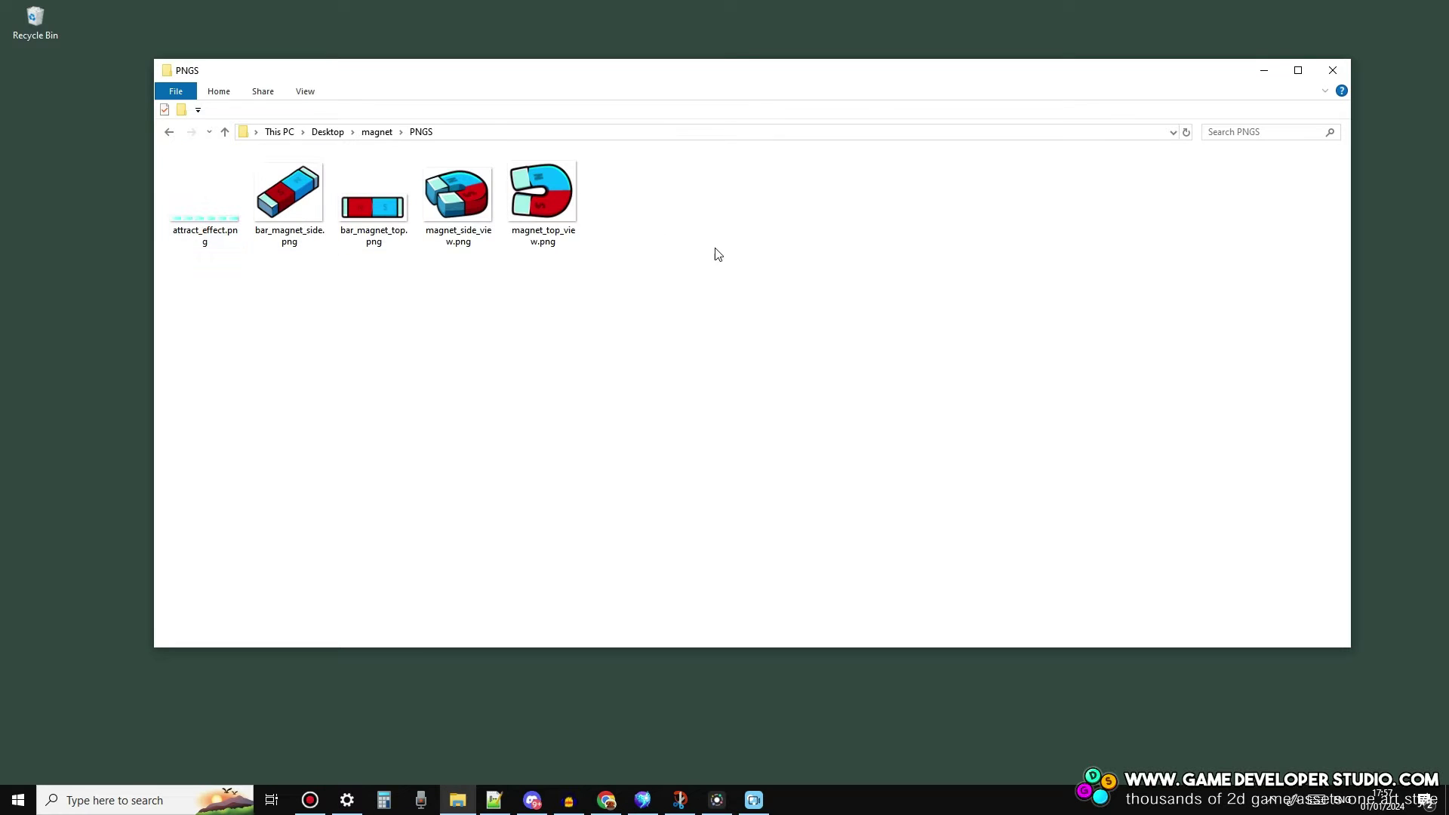
left_click(377, 133)
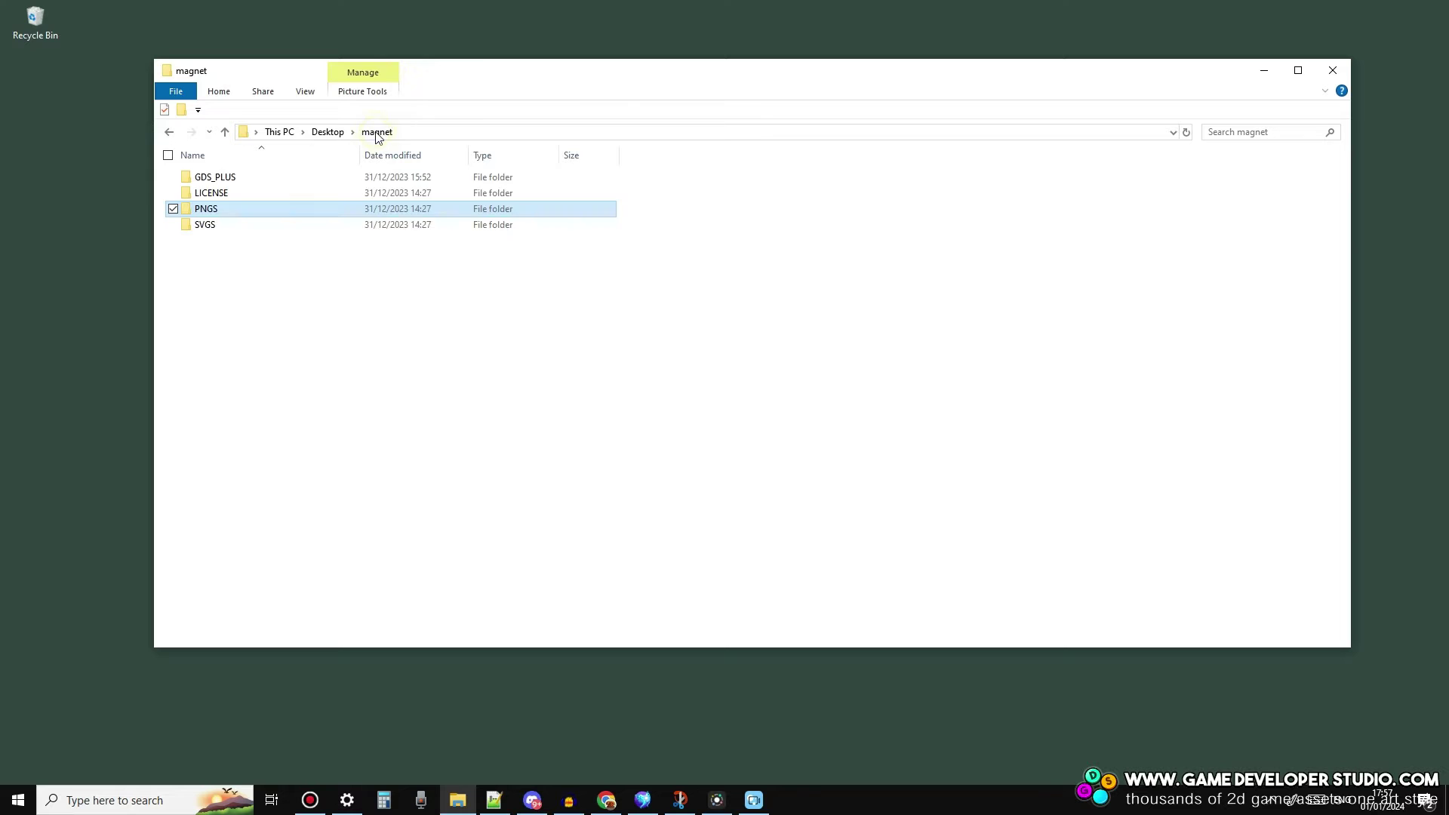
double_click(256, 226)
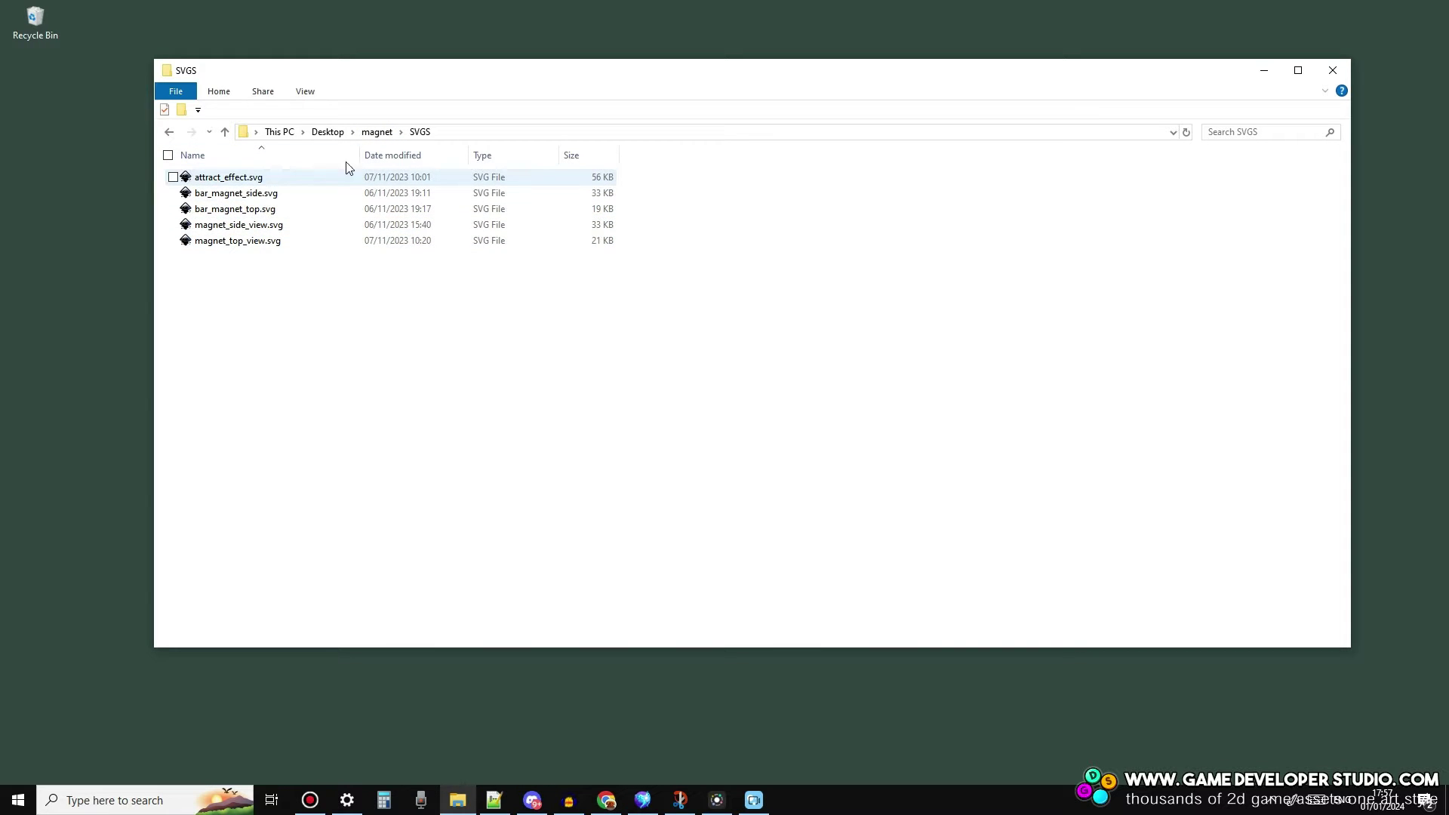
left_click(380, 136)
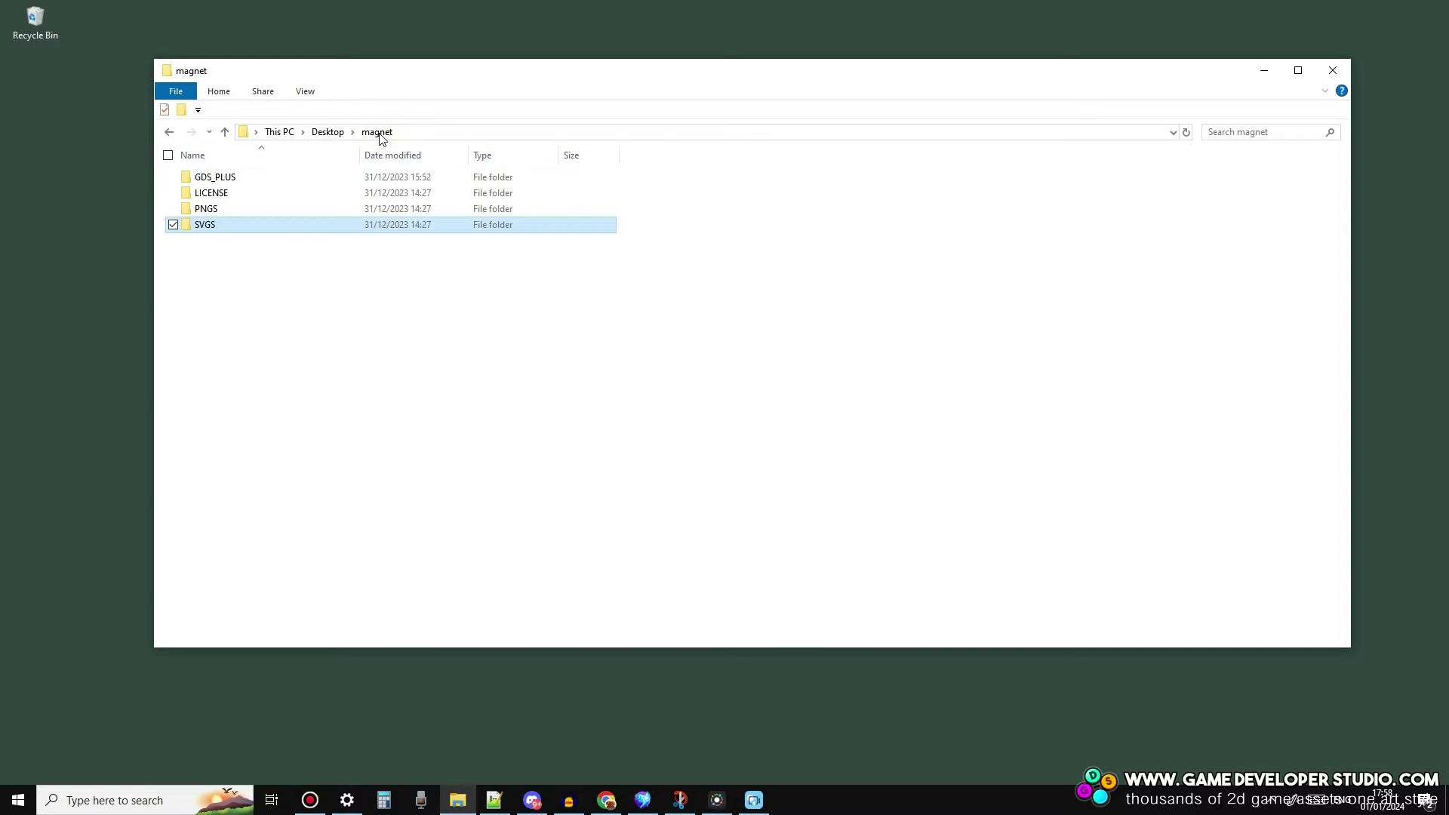
double_click(217, 181)
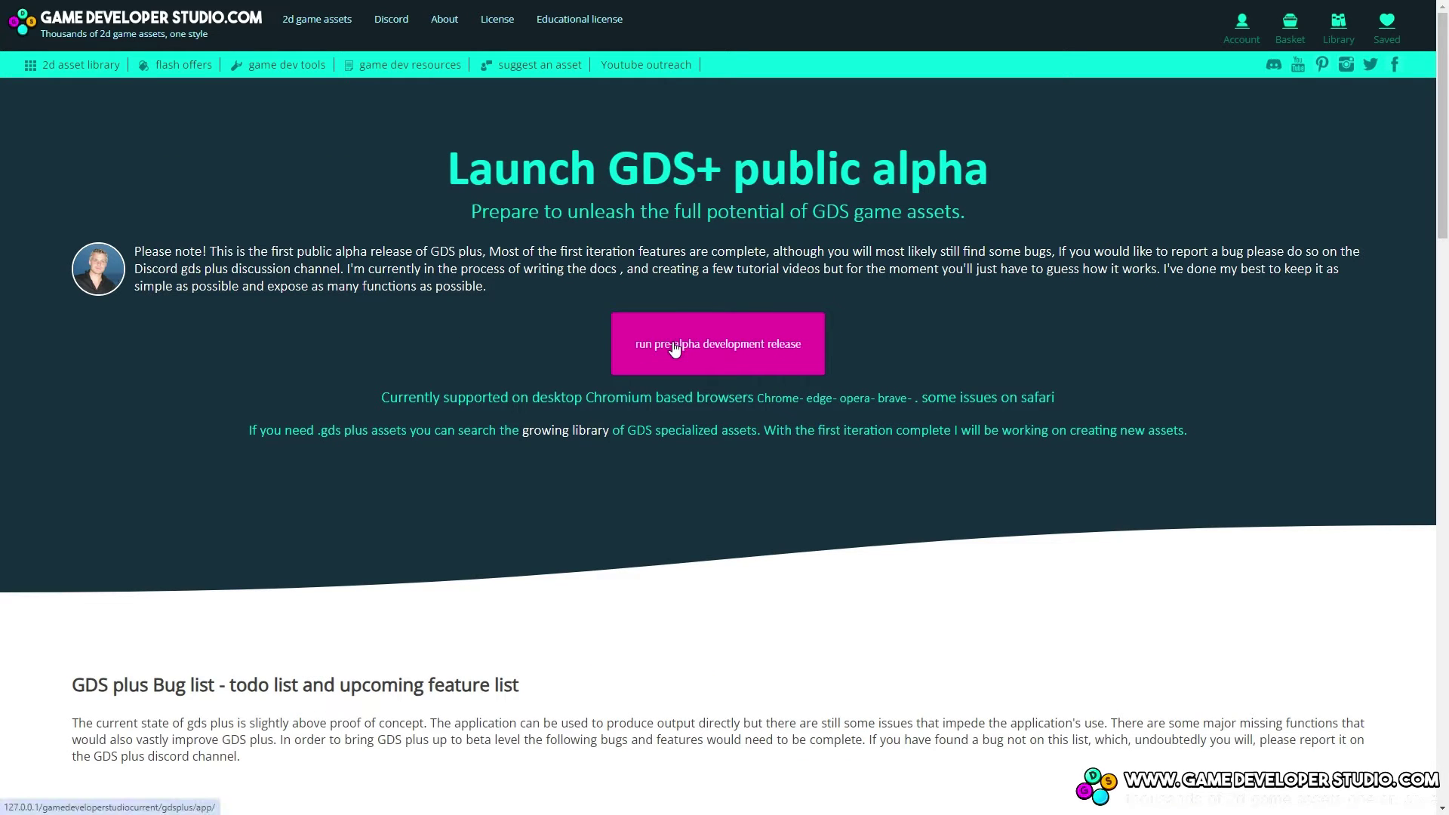
Run the GDS+ pre-alpha development release and load magnets pack.gds from the magnet pack's GDS_PLUS folder
left_click(664, 344)
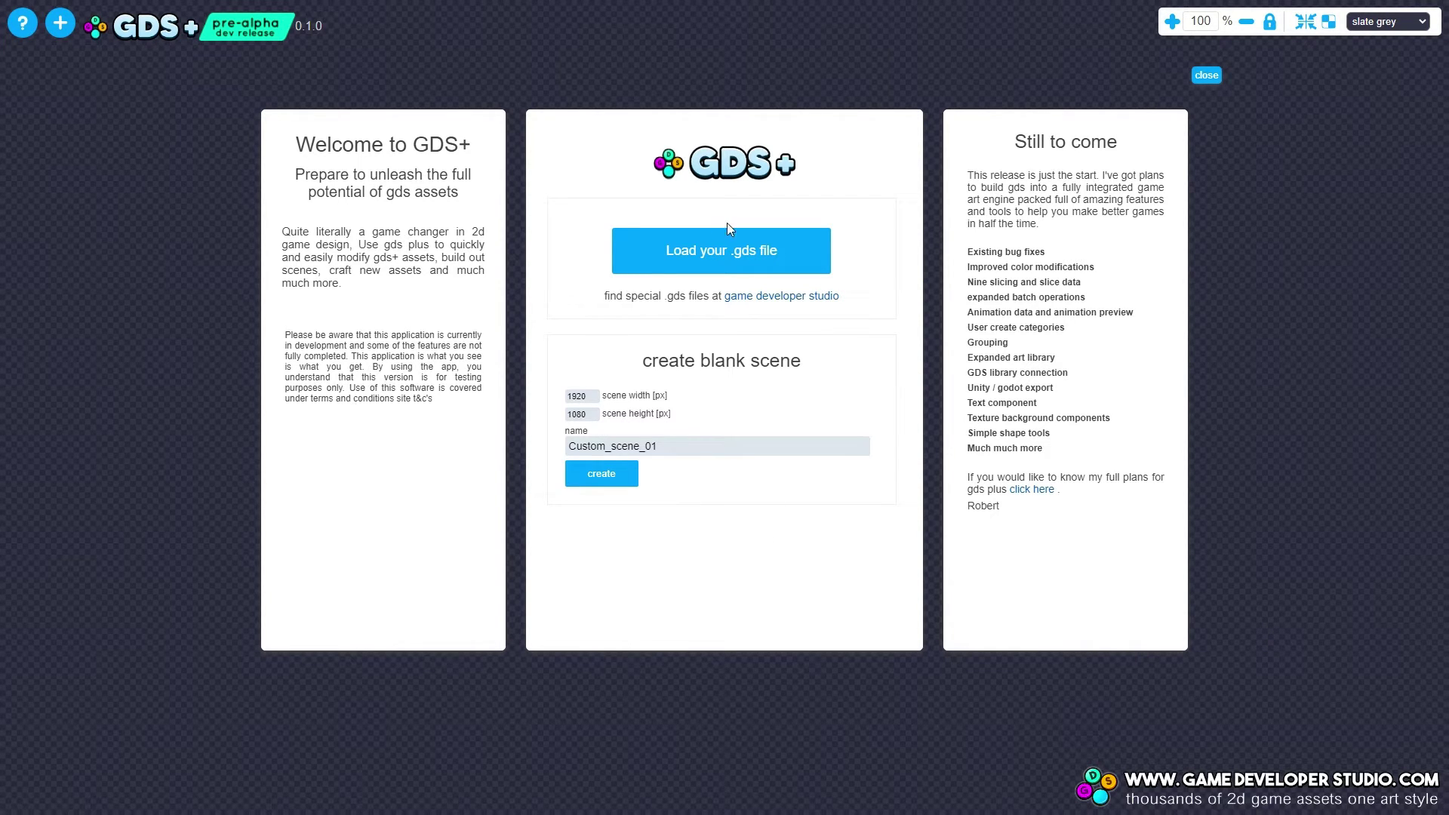
left_click(734, 252)
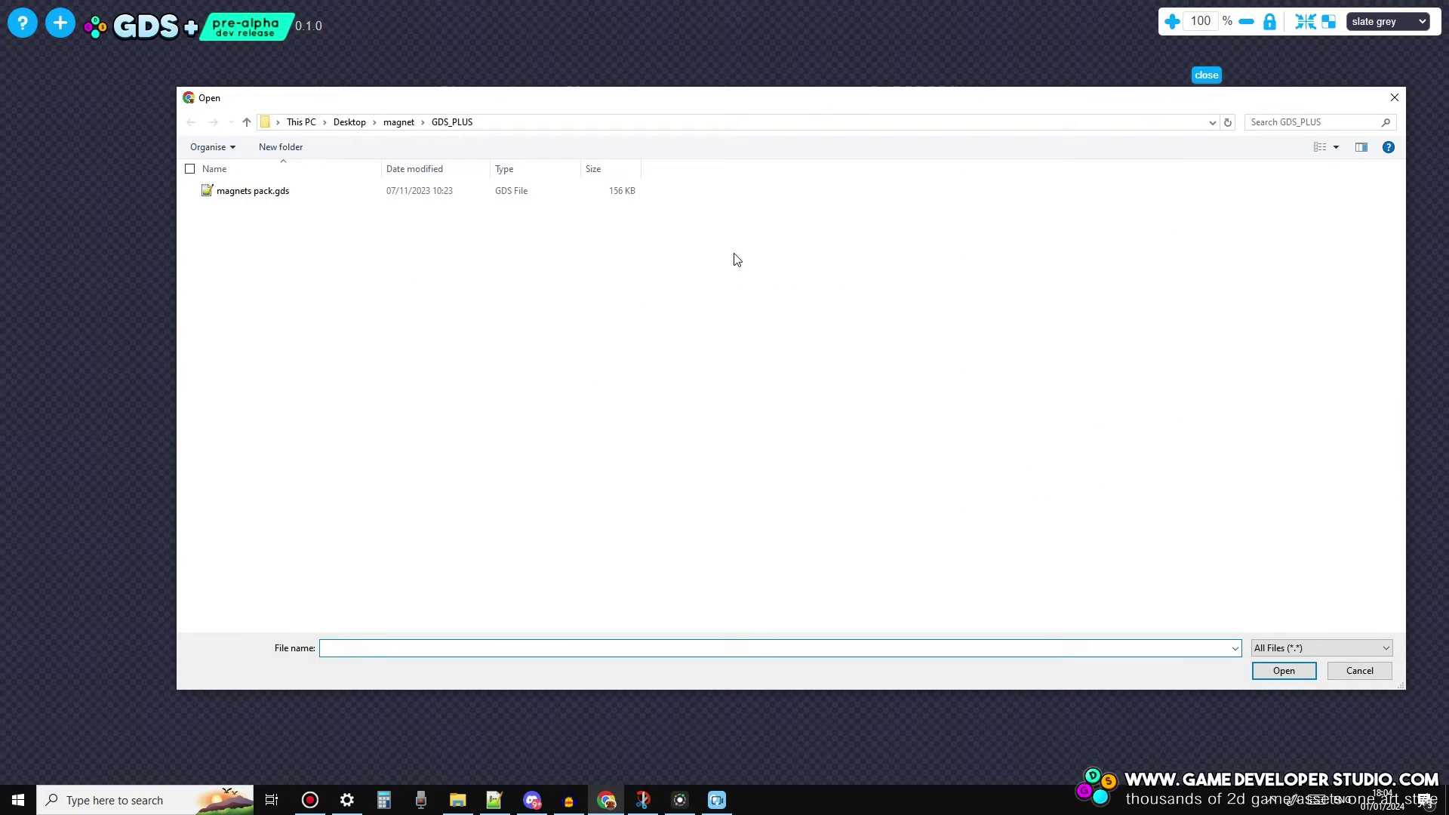
left_click(399, 122)
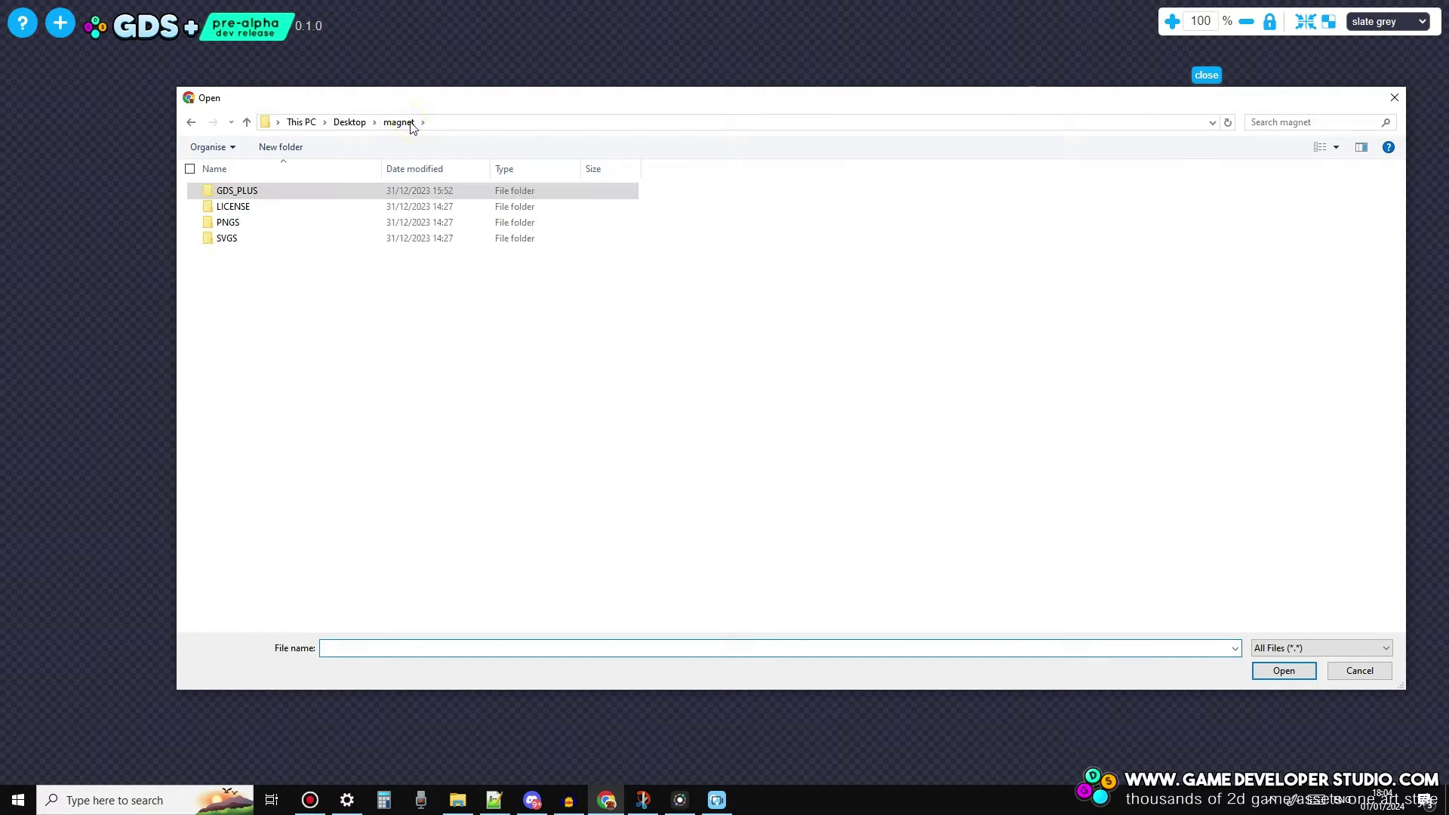
double_click(259, 193)
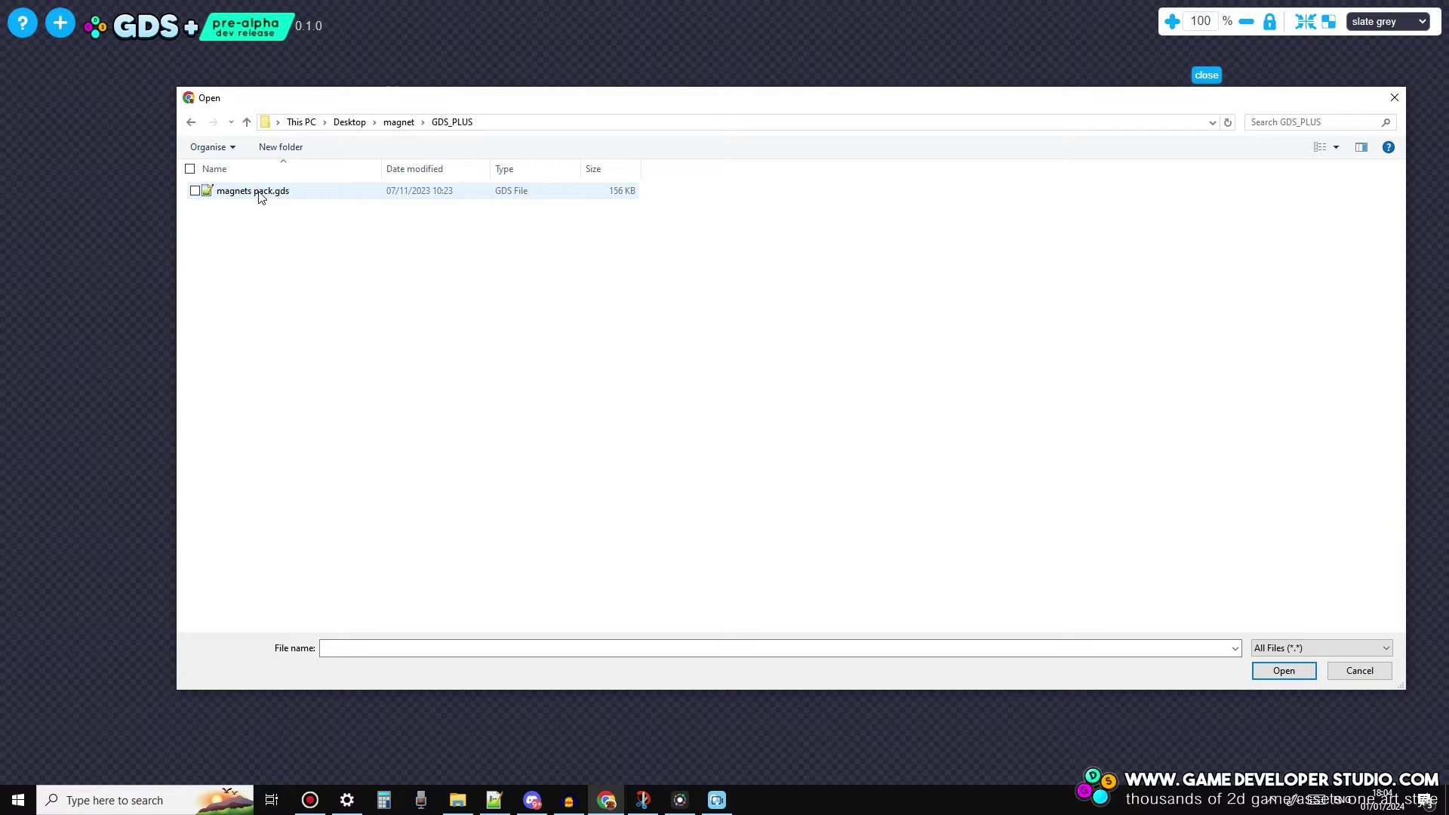
left_click(253, 194)
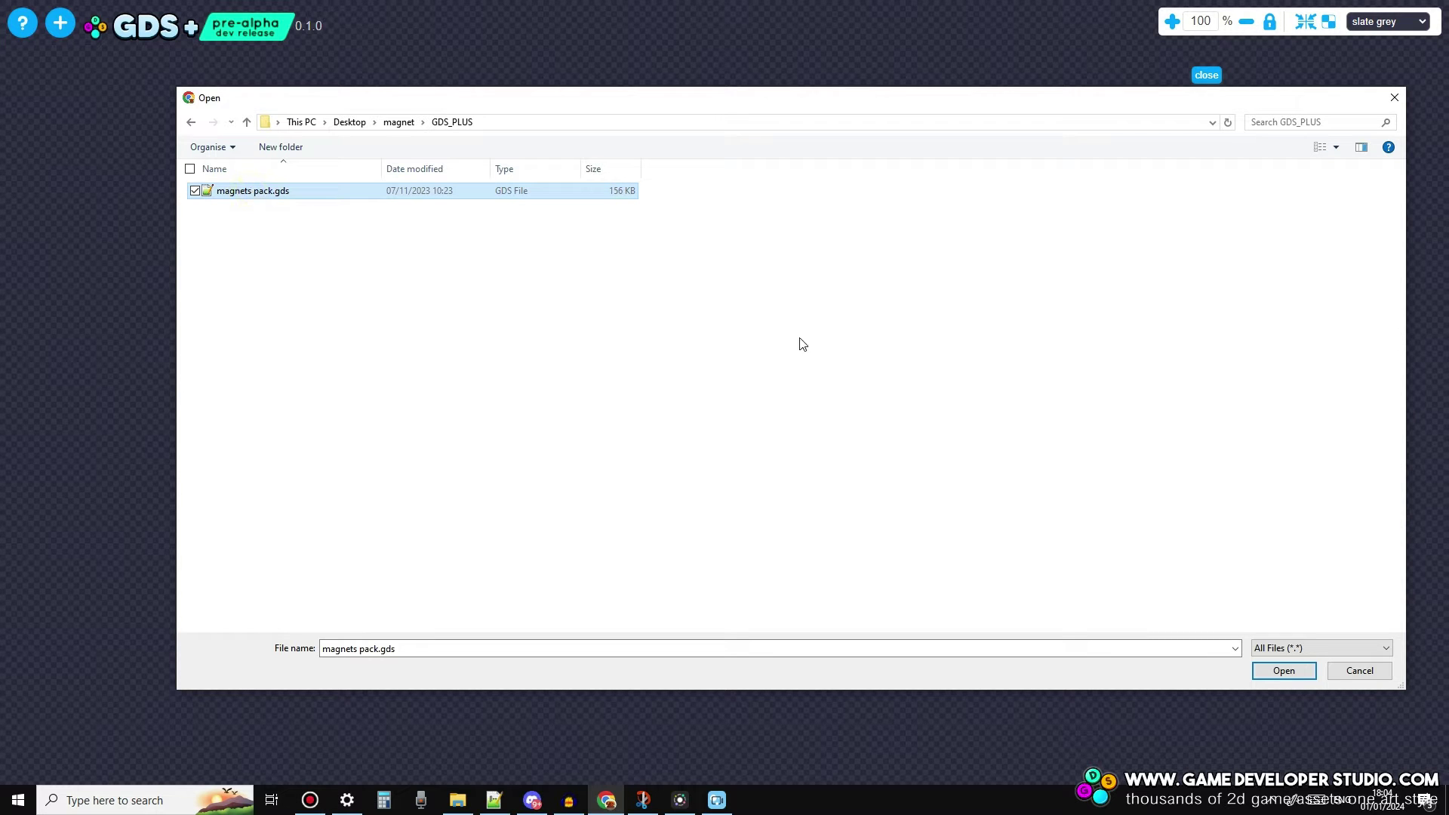
left_click(1309, 673)
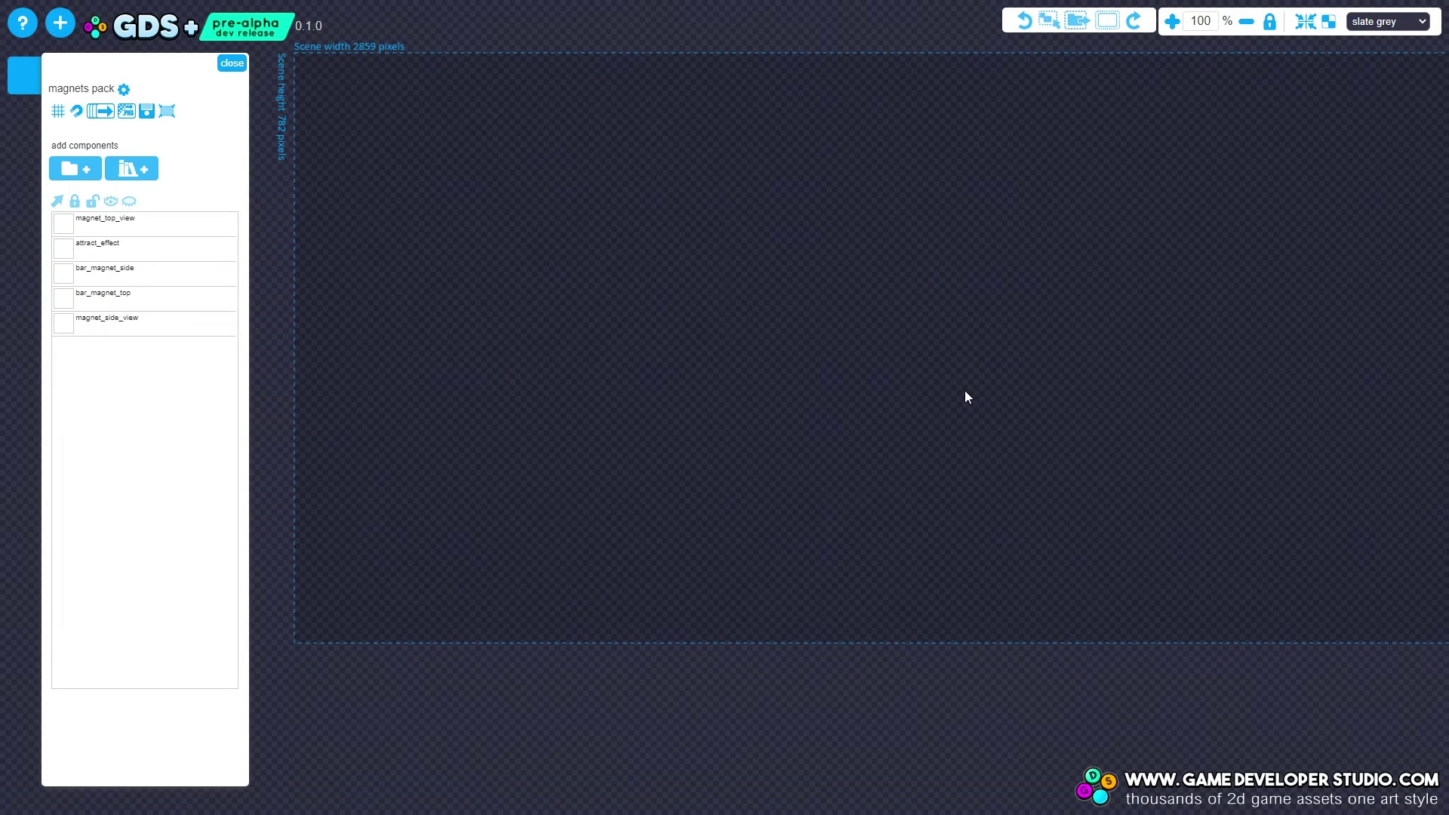
Move the two horseshoe magnets above the scene and shift both bar magnets toward the scene's left side
scroll(751, 342, "down", 6)
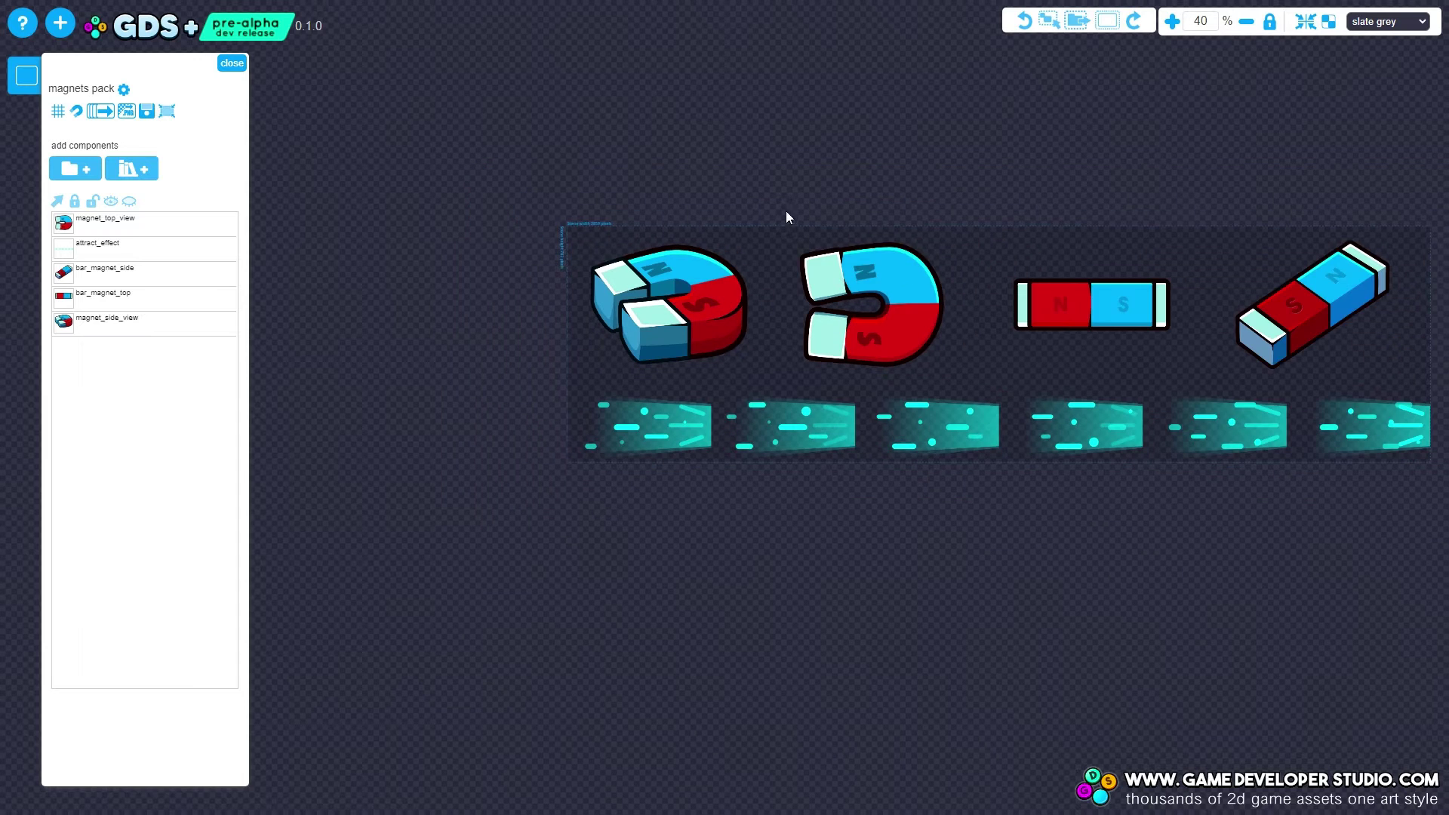
left_click_drag(815, 192, 551, 100)
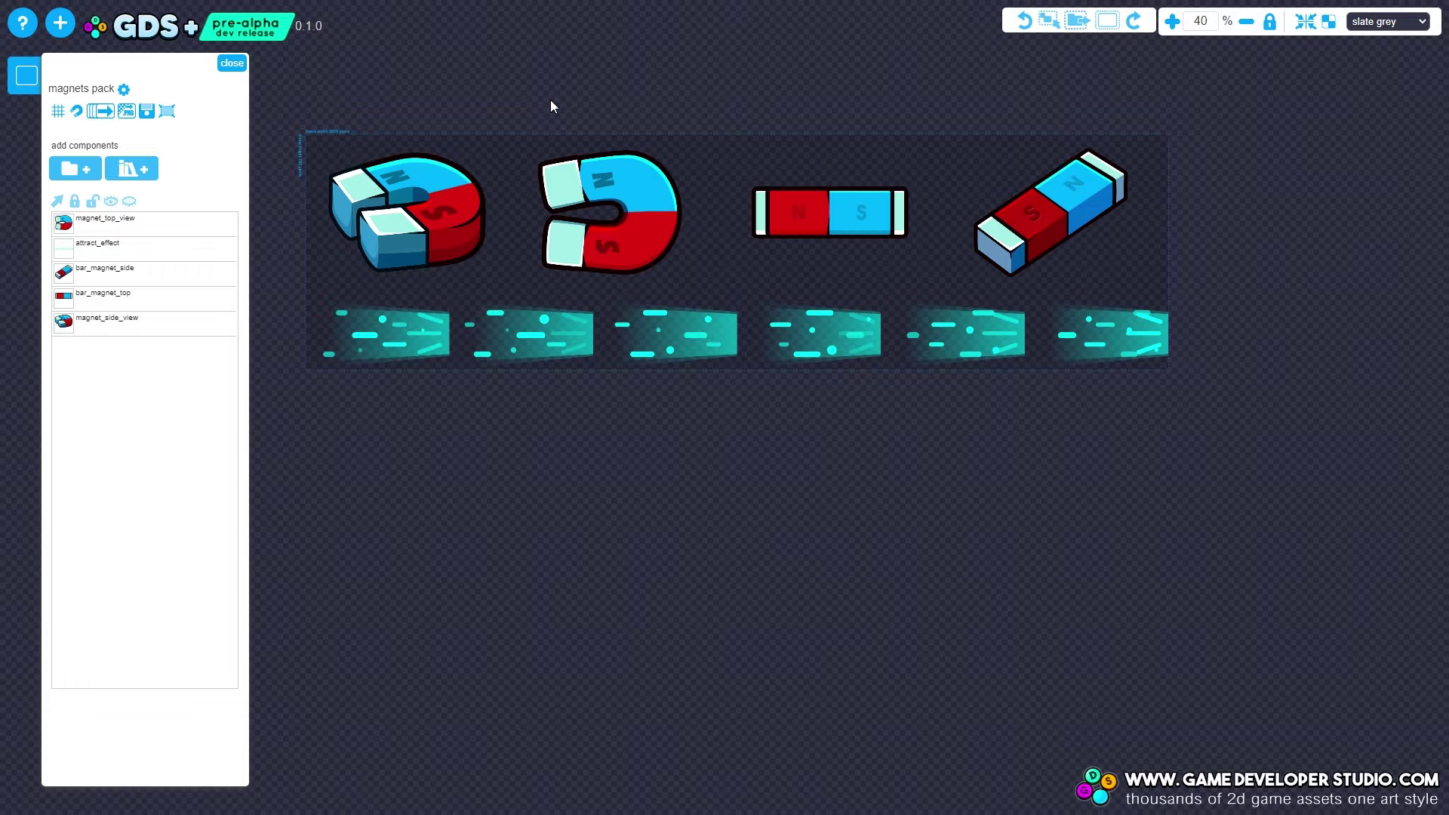
scroll(610, 163, "down", 1)
left_click_drag(706, 144, 580, 148)
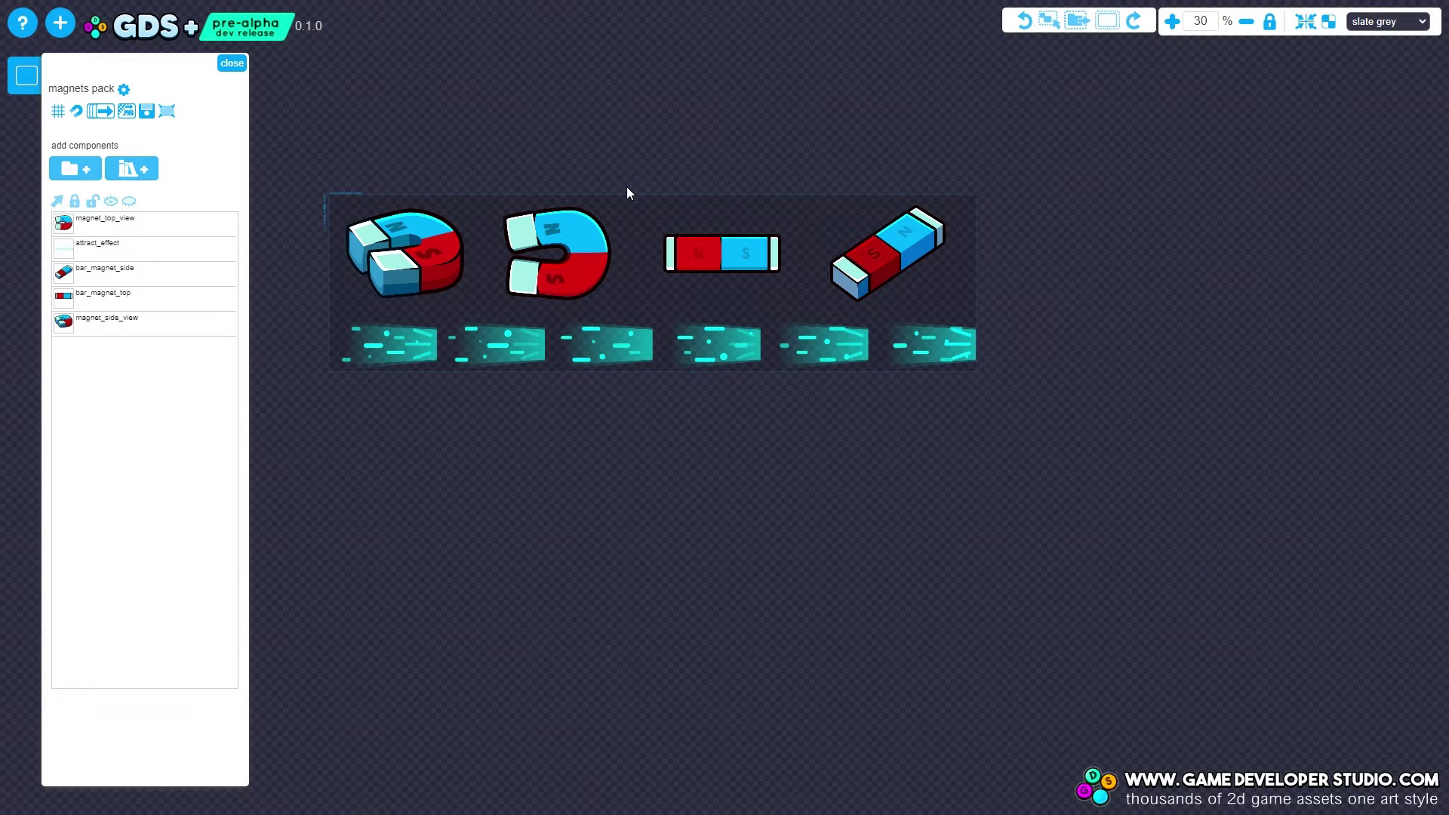
left_click(443, 250)
left_click_drag(431, 261, 453, 144)
left_click(589, 271)
left_click_drag(589, 275, 693, 143)
left_click(729, 266)
left_click_drag(750, 256, 562, 251)
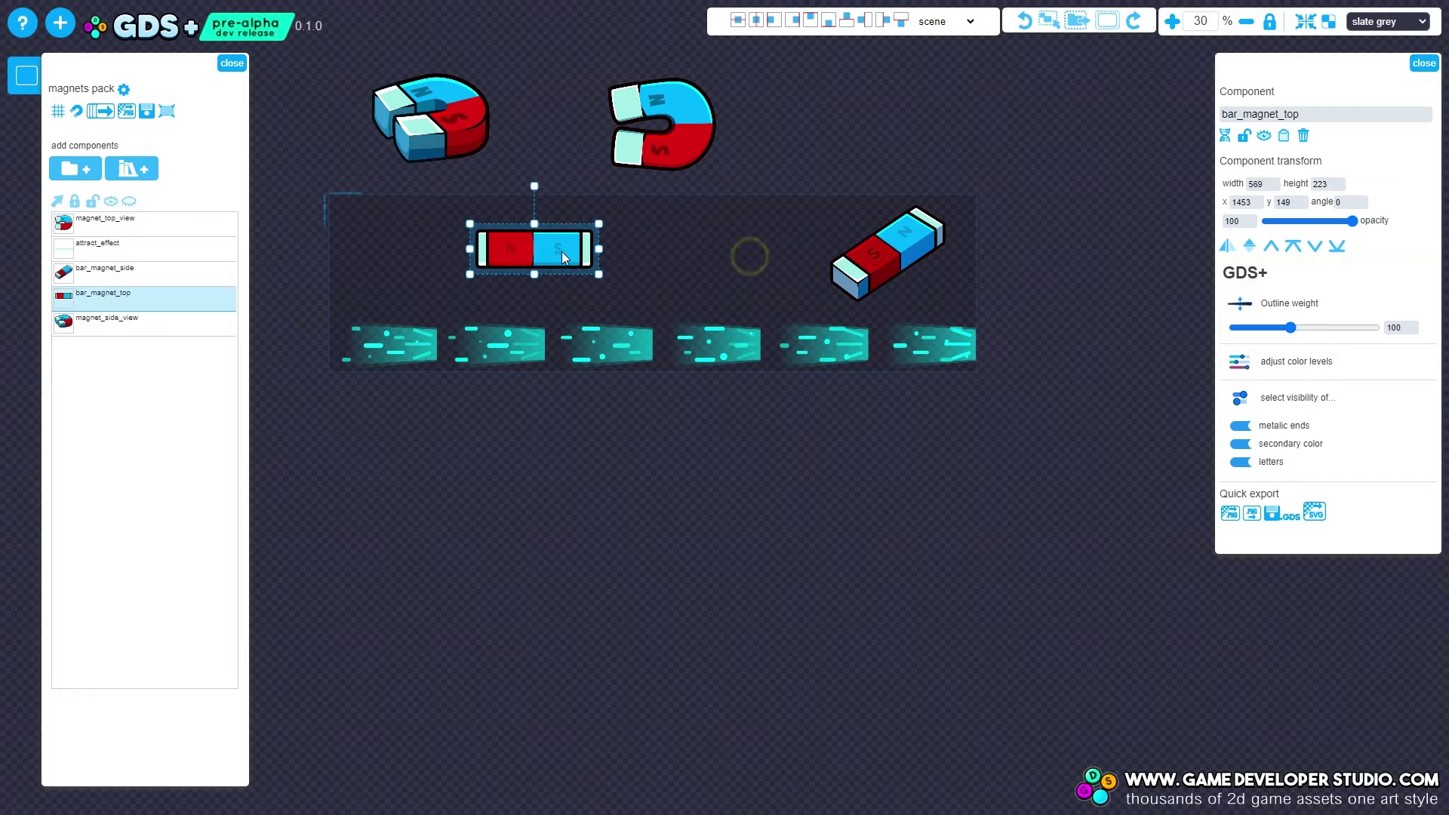
left_click(903, 258)
left_click_drag(900, 248, 707, 248)
Undo the position changes of the four magnets
key("ctrl+z")
key("ctrl+z")
key("ctrl+z")
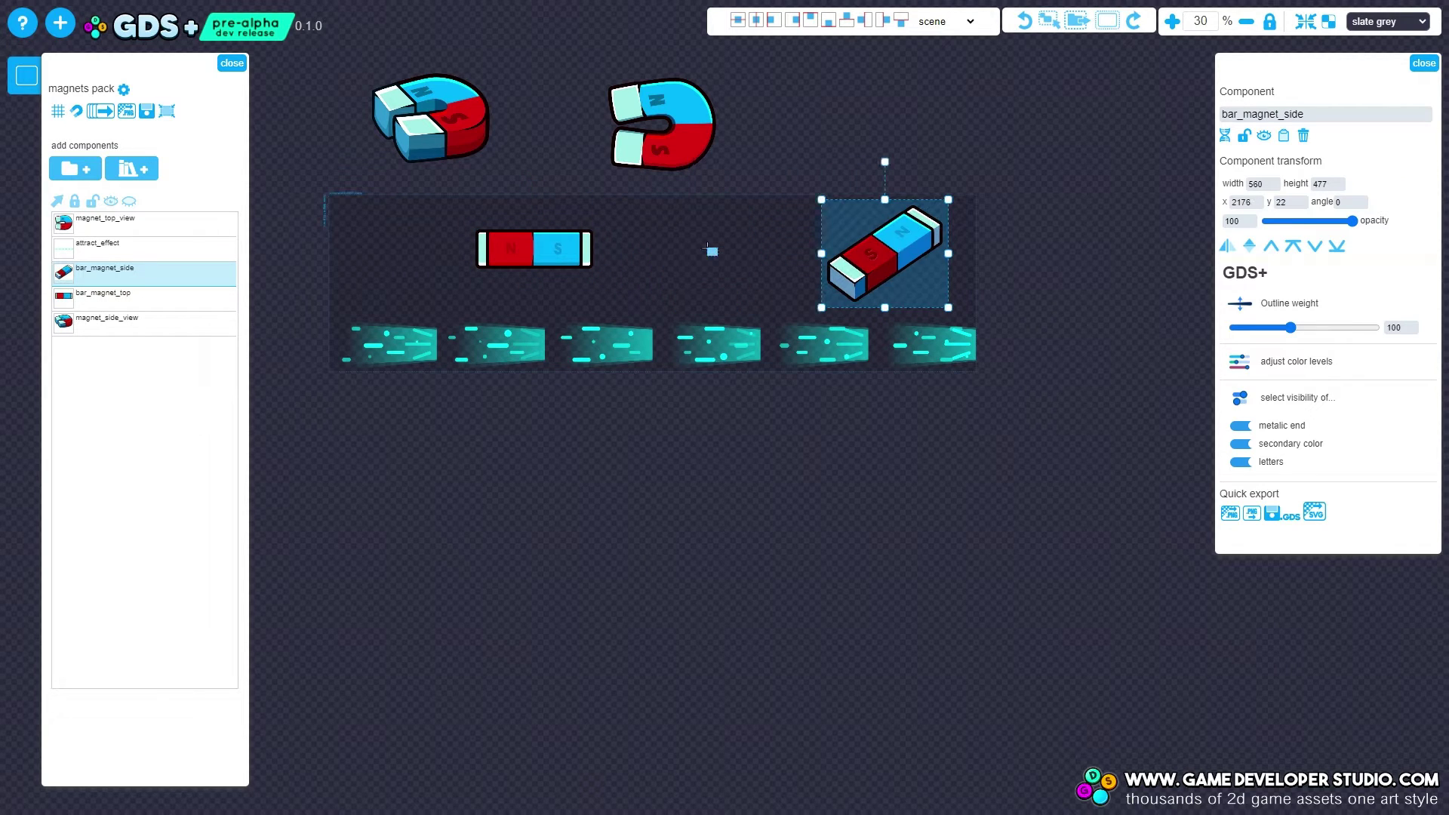
key("ctrl+z")
key("ctrl+z")
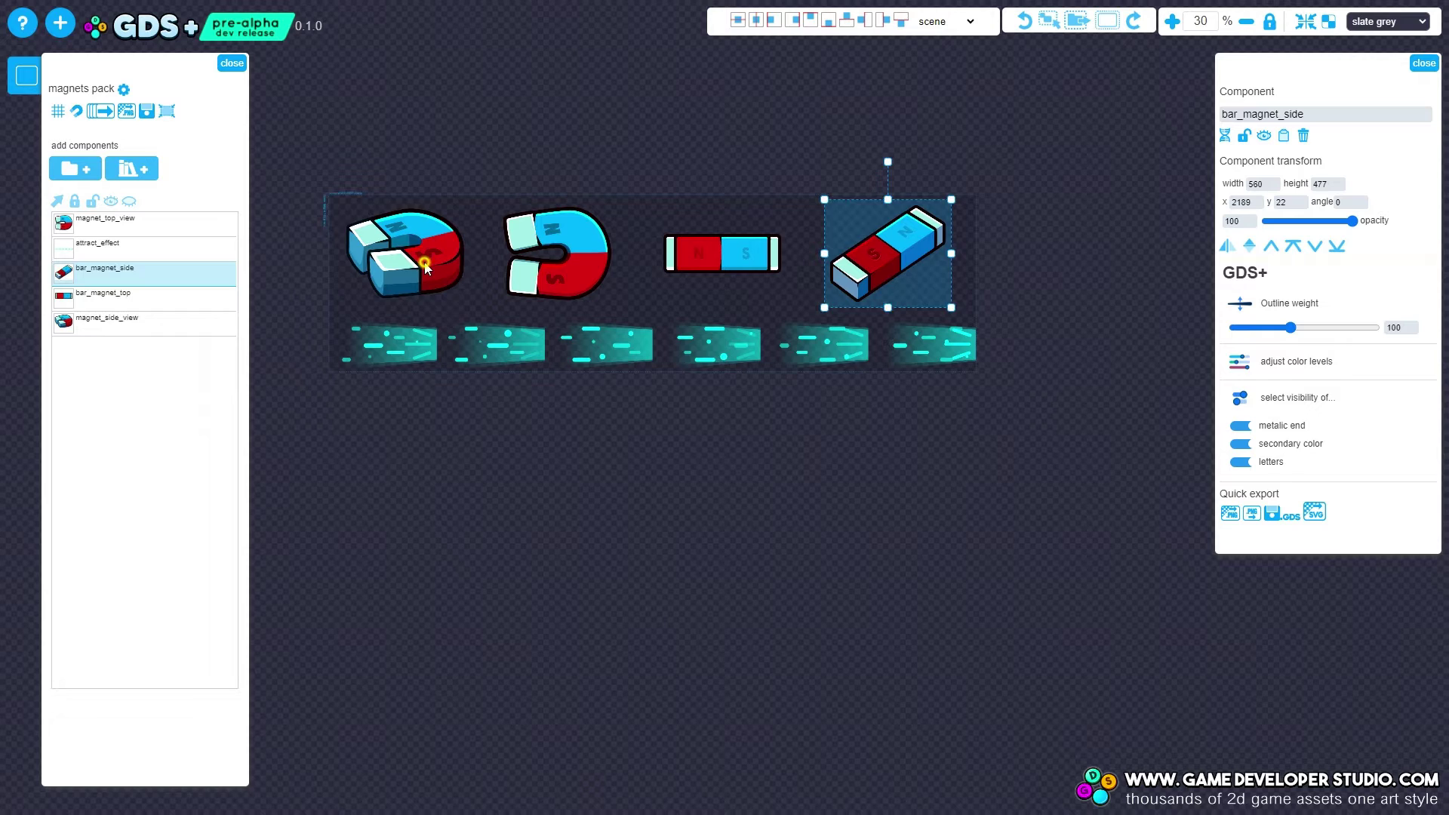
Try enlarging the top-view horseshoe magnet to several times its size and undo each enlargement
left_click(425, 265)
left_click_drag(570, 293, 776, 403)
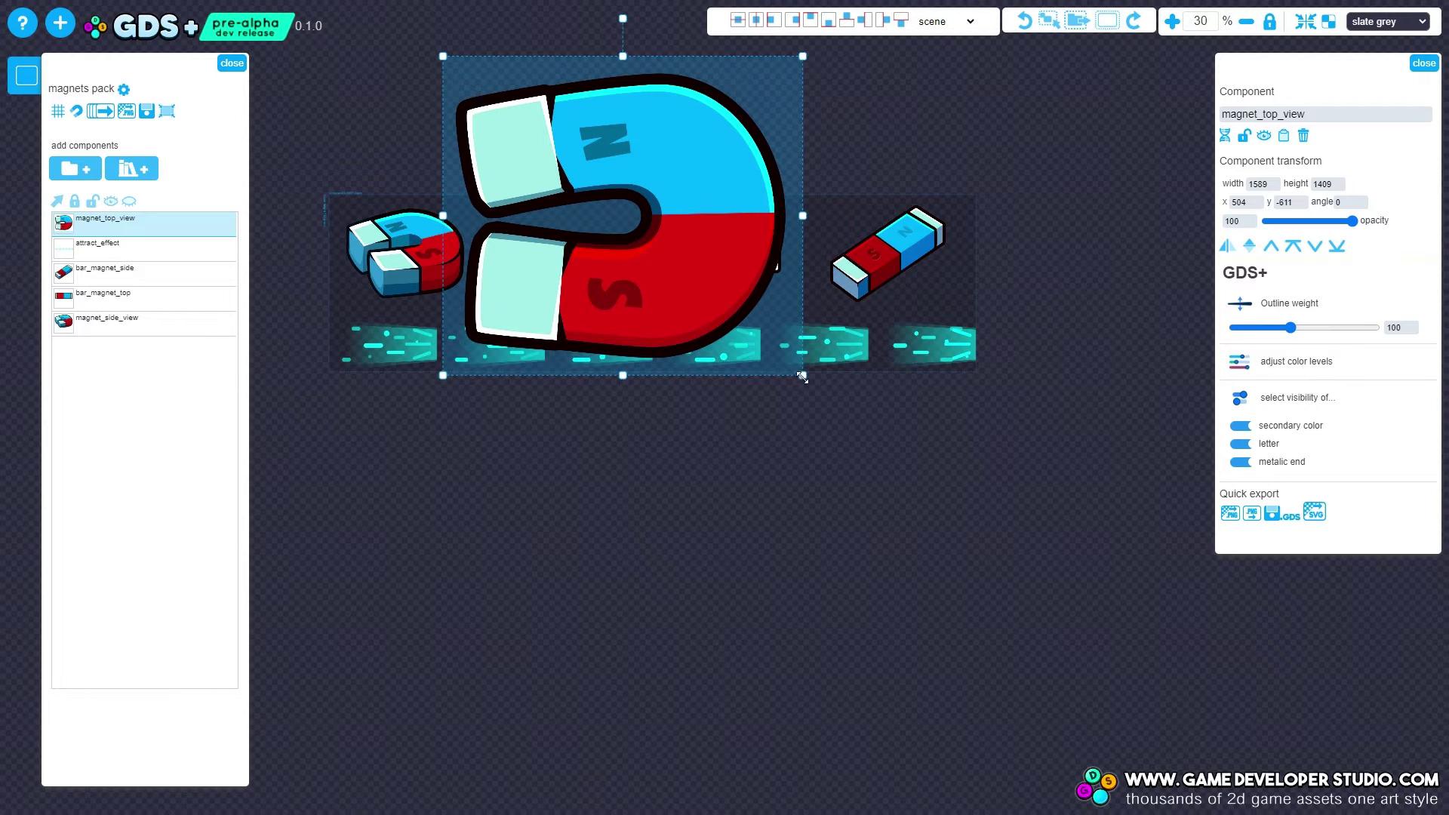
key("ctrl+z")
key("ctrl+z")
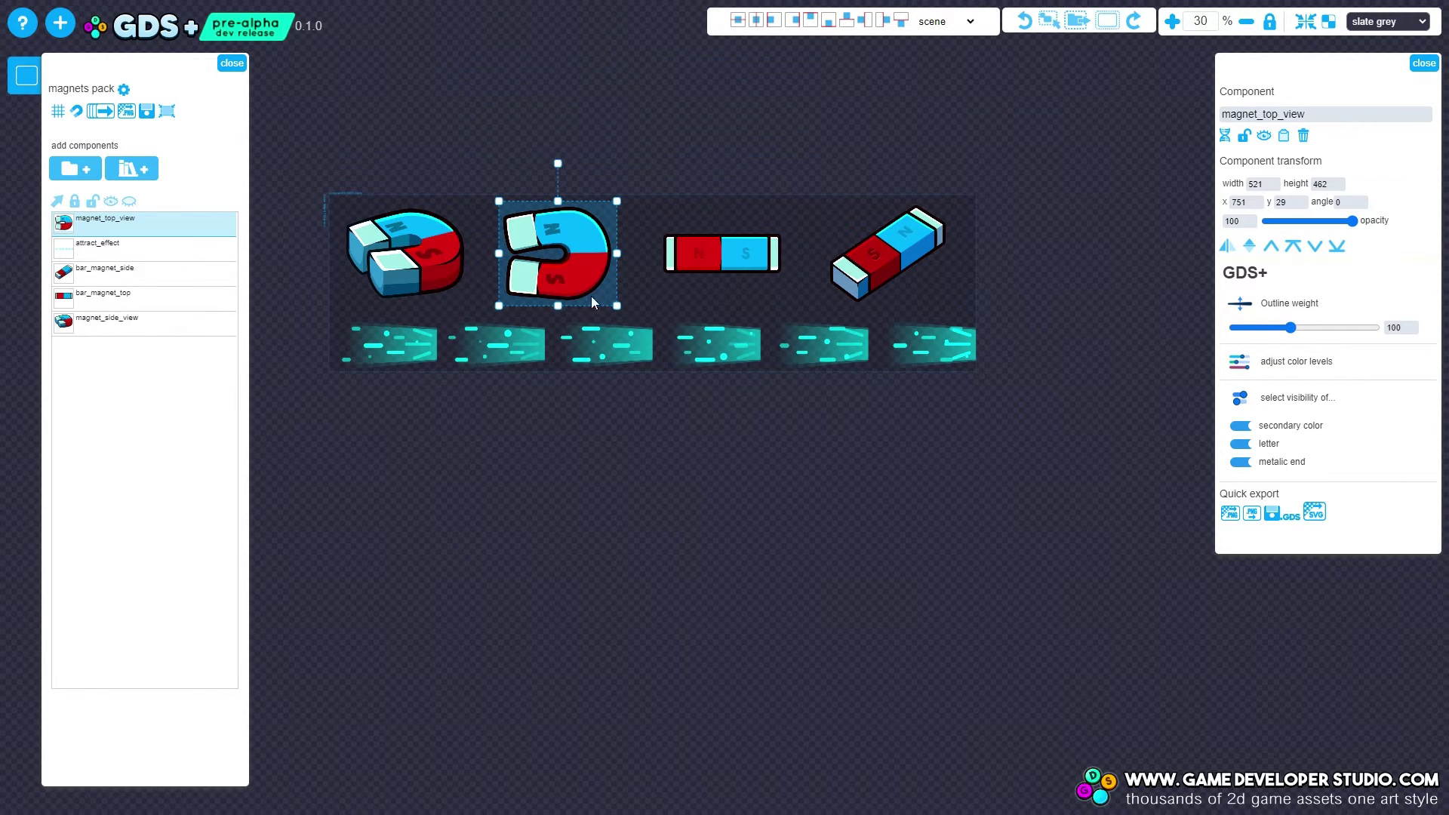
left_click_drag(615, 305, 1134, 691)
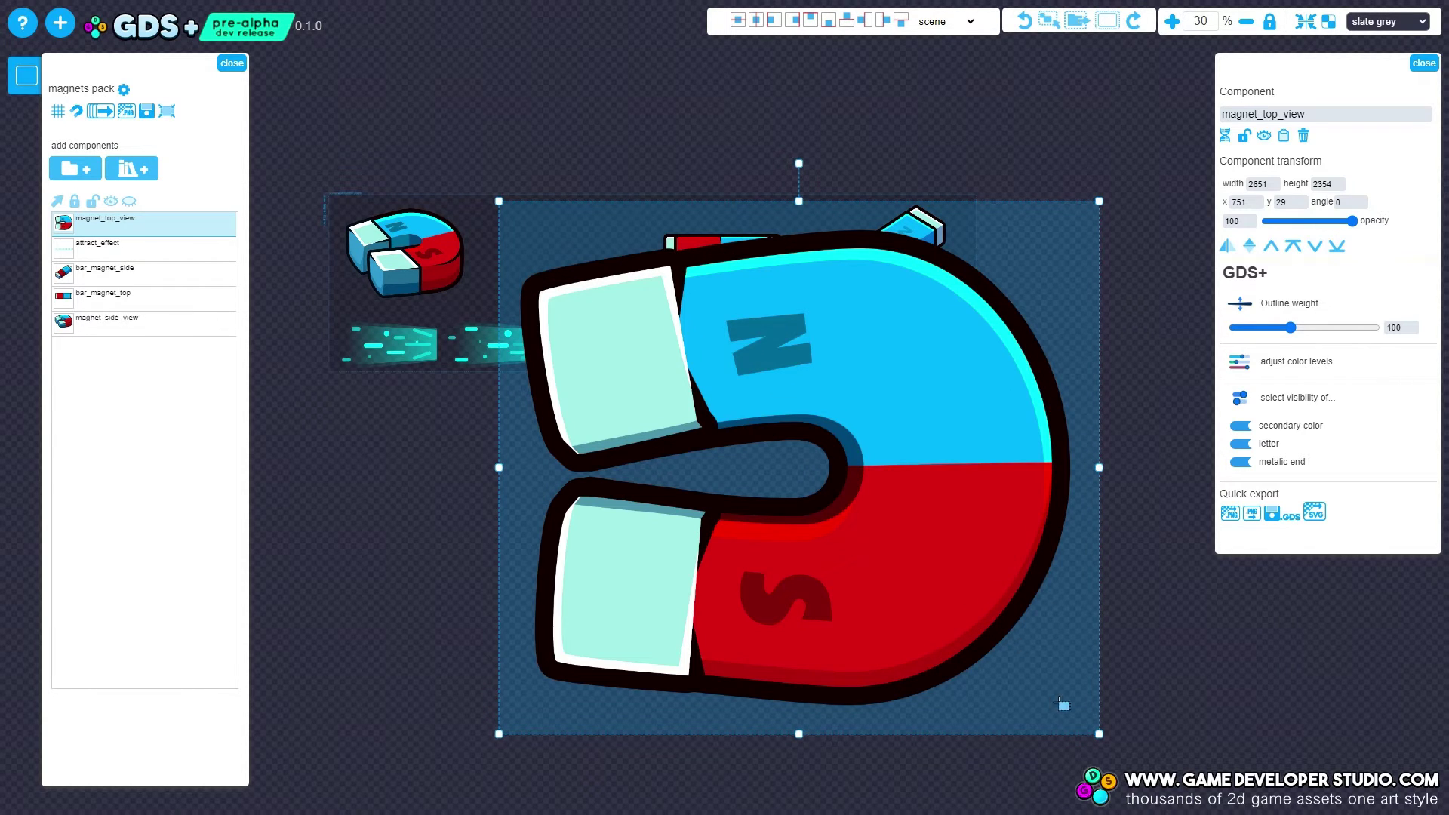
key("ctrl+z")
left_click(910, 552)
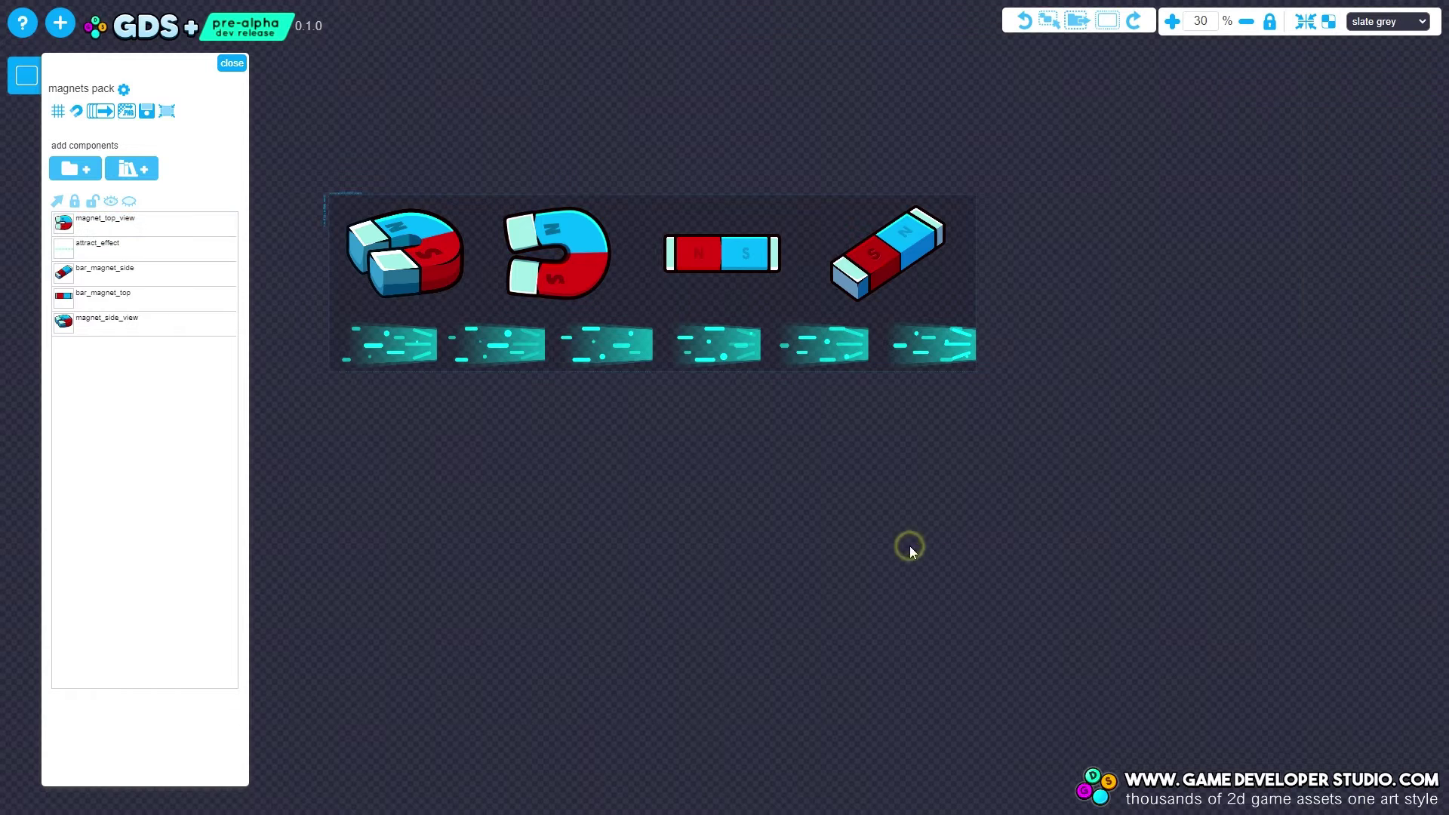
Resize the top-view horseshoe magnet to about 514 by 455 and place it outside the scene, above the side-view magnet
left_click_drag(691, 143, 693, 159)
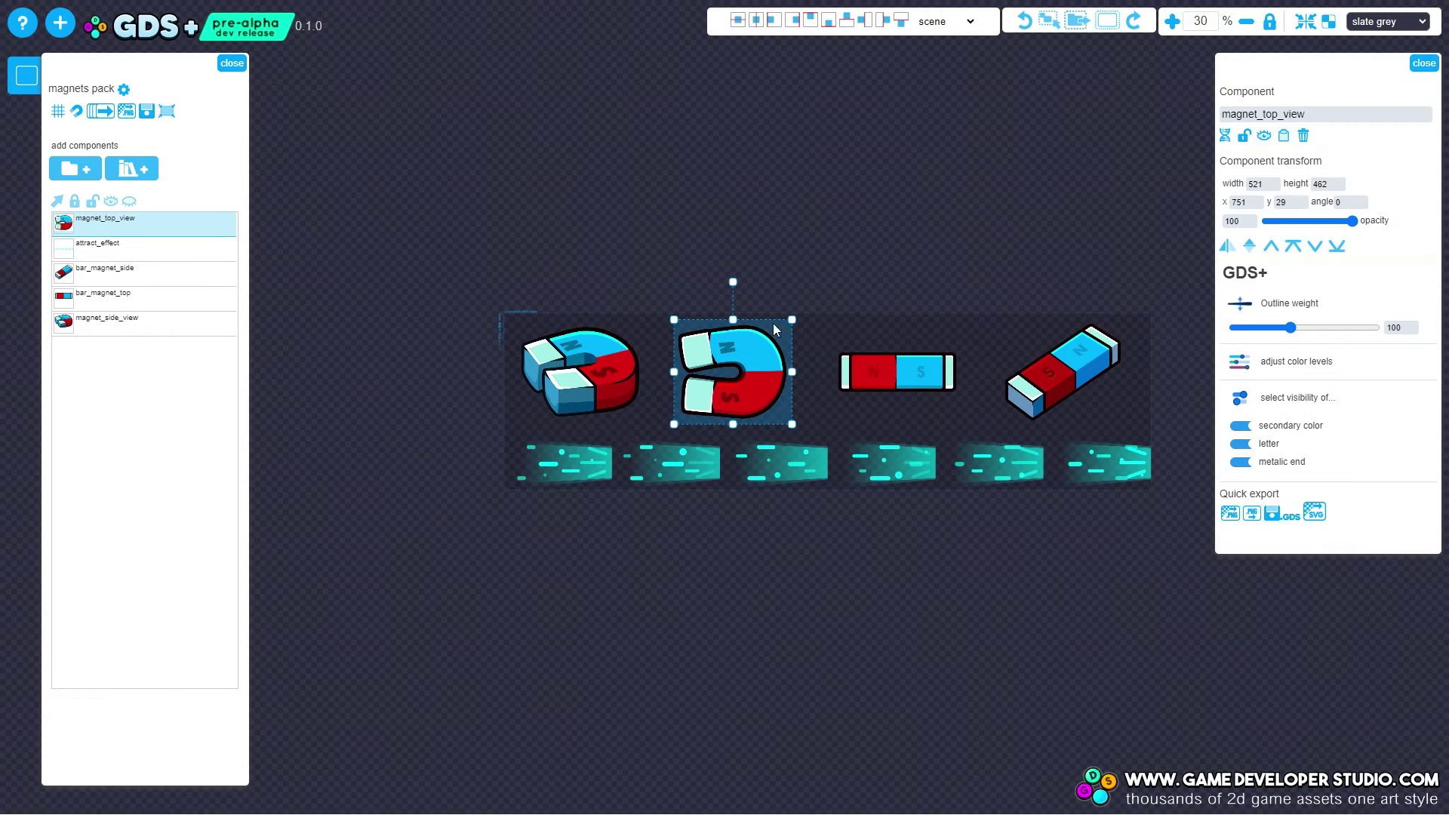
left_click_drag(792, 320, 1025, 52)
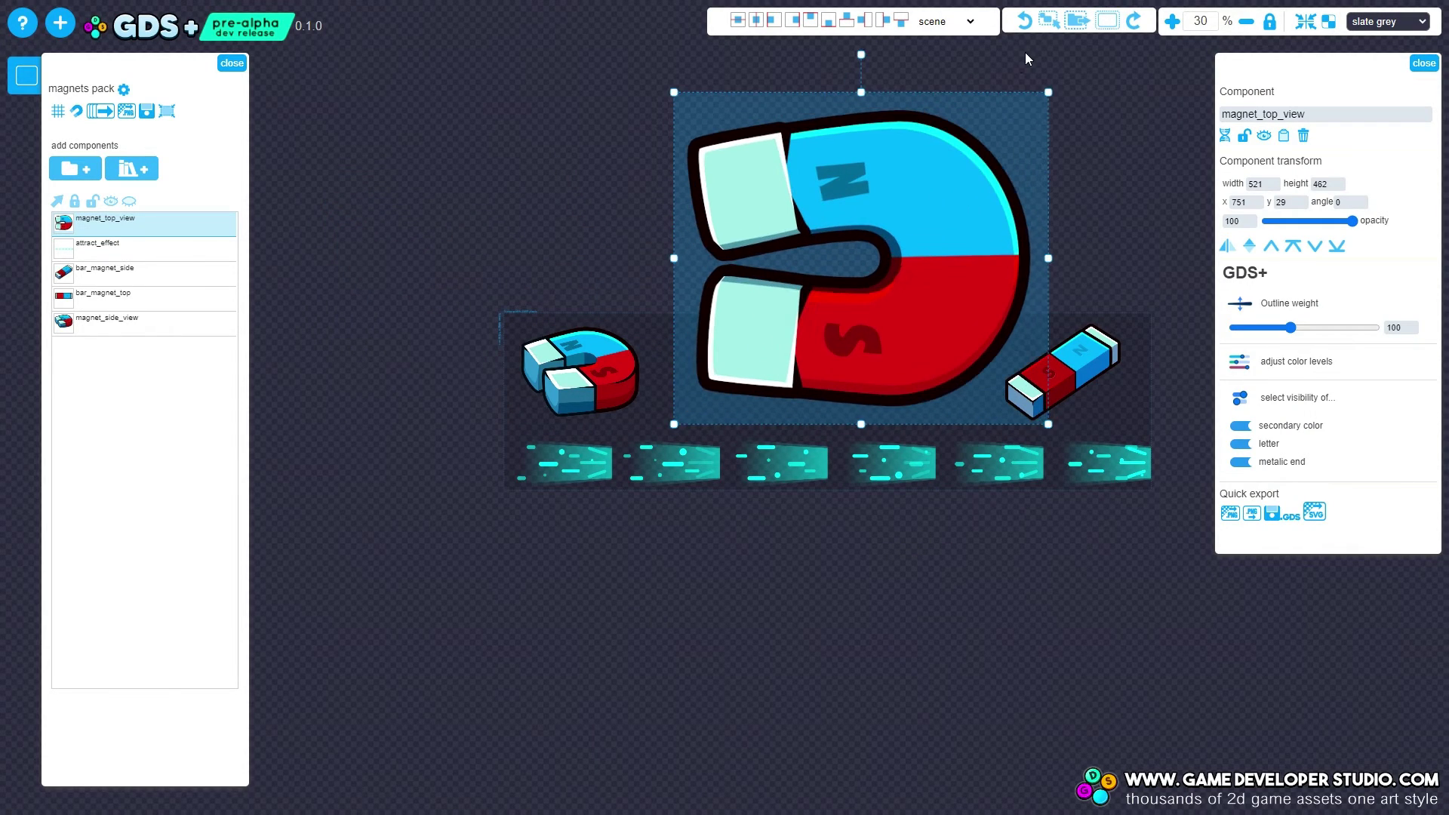
left_click_drag(889, 301, 854, 239)
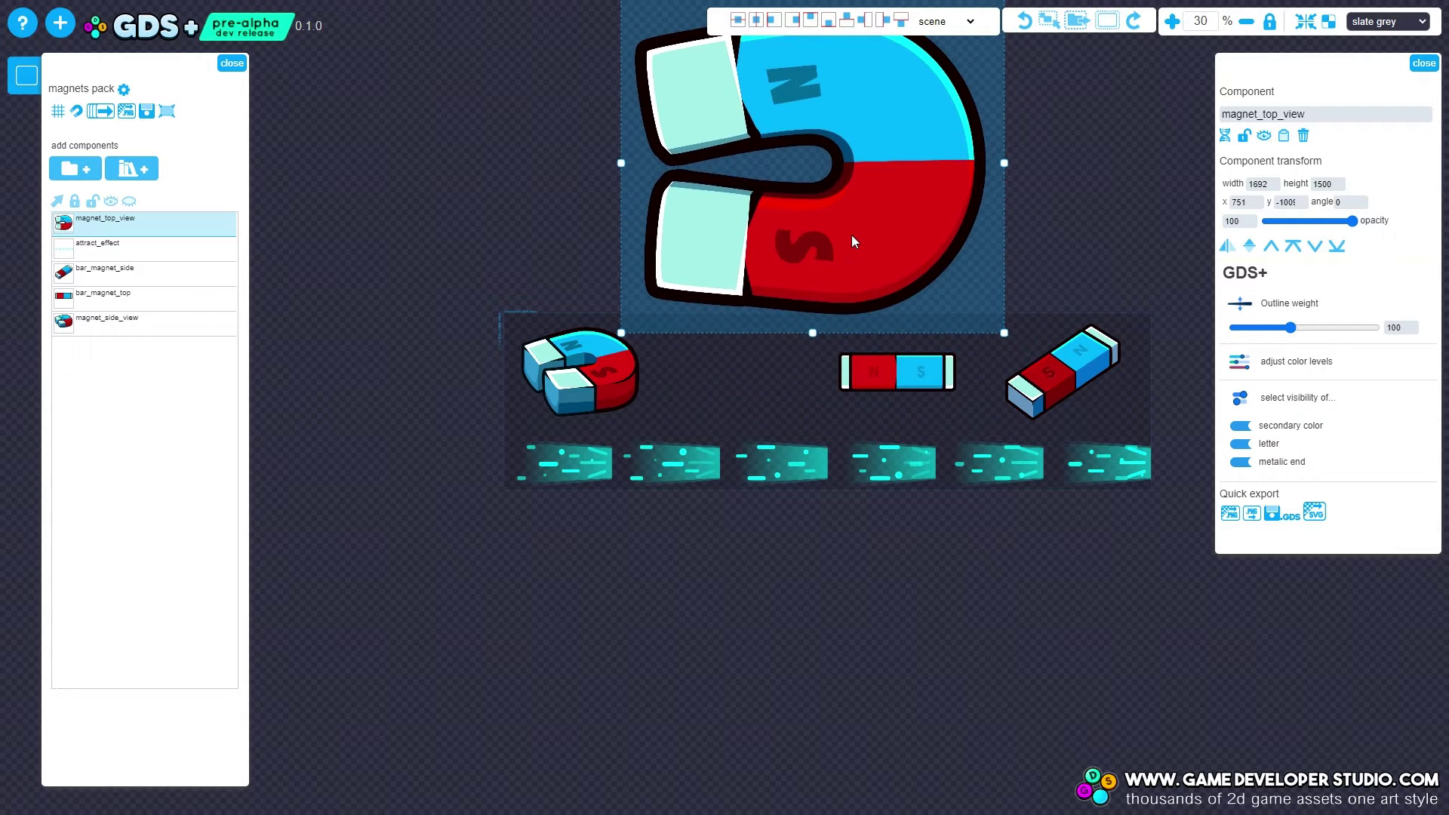
left_click_drag(1061, 224, 1012, 419)
left_click_drag(829, 460, 681, 400)
left_click_drag(810, 139, 533, 375)
left_click_drag(534, 436, 557, 434)
Duplicate the top-view magnet, place the copy beside the original and enlarge the copy to about 1937 by 1715
key("ctrl+c")
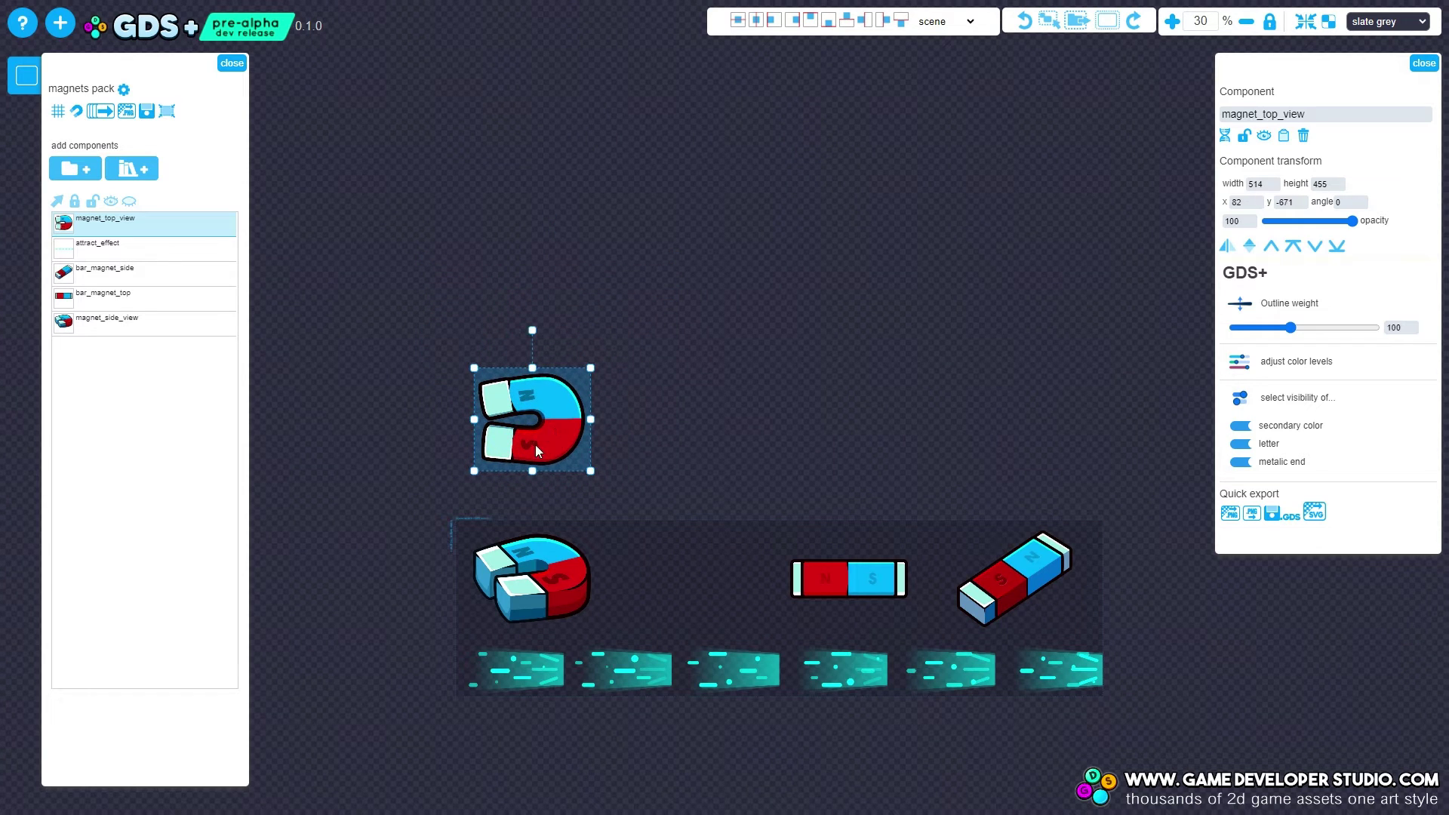
key("ctrl+v")
left_click_drag(543, 436, 675, 440)
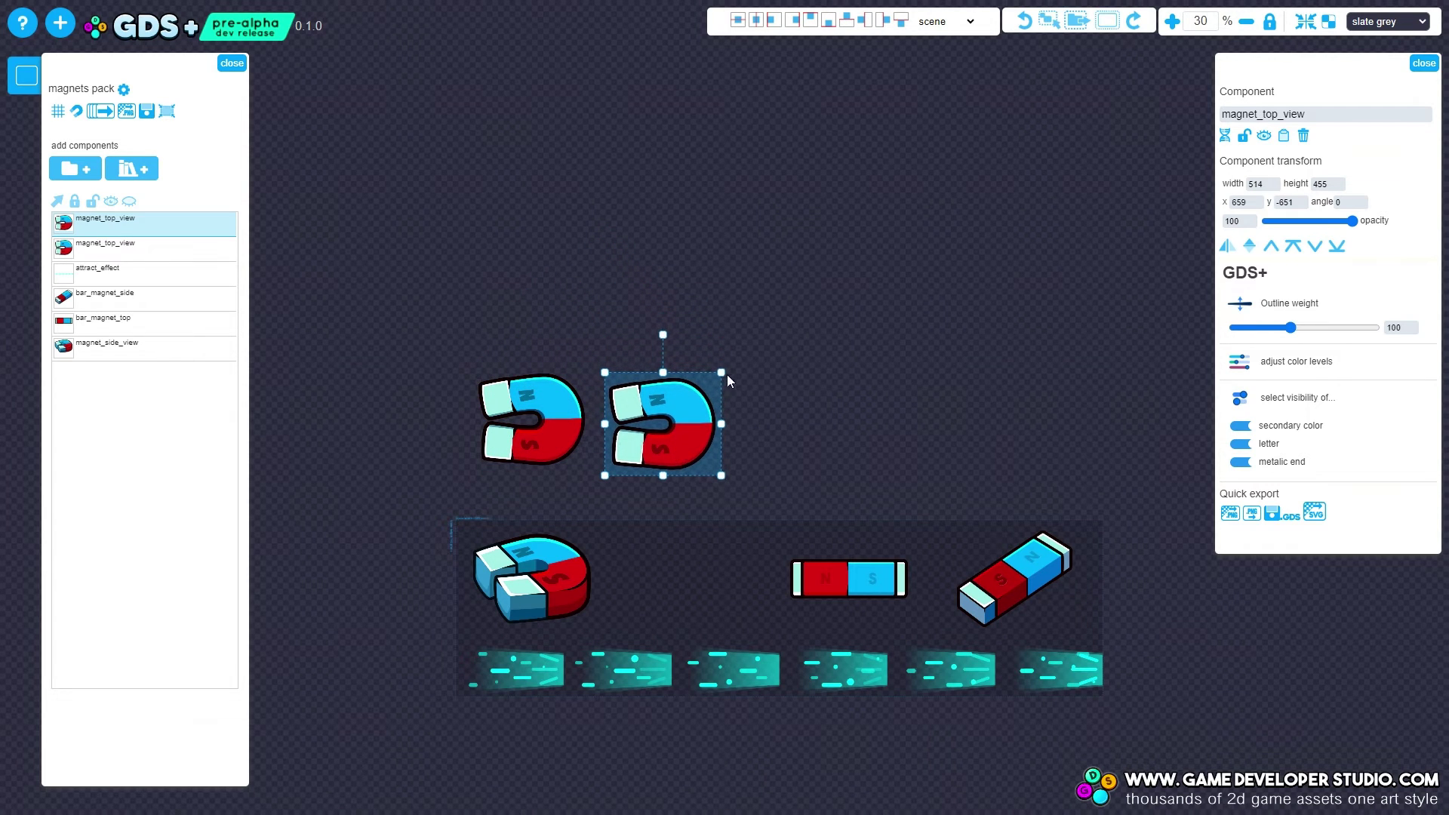
left_click_drag(723, 371, 1003, 43)
Reposition the small original top-view magnet beside the large copy and enlarge it to about 642 by 568
left_click_drag(560, 411, 581, 360)
left_click(617, 474)
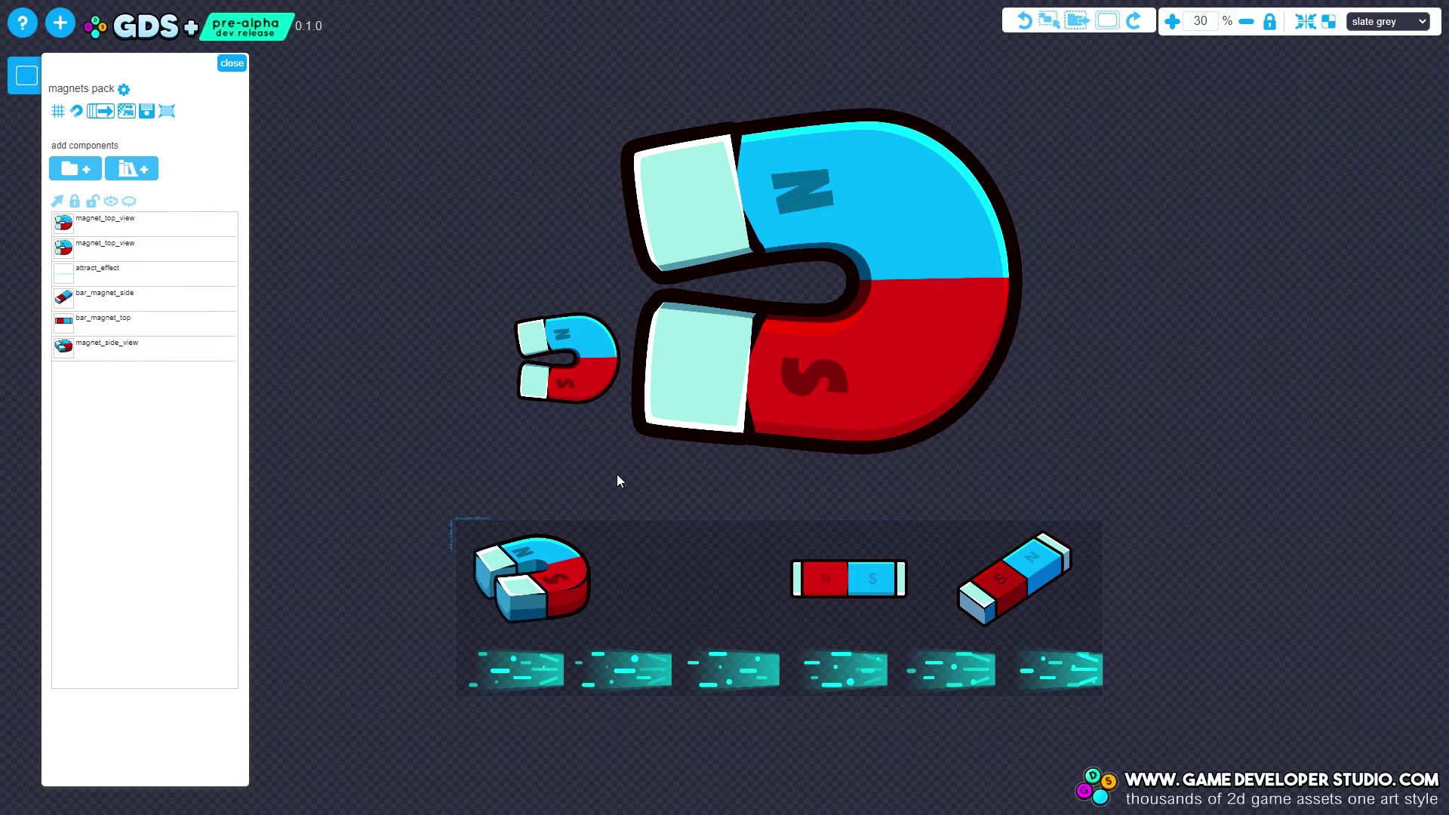
left_click(579, 357)
left_click_drag(620, 409, 607, 383)
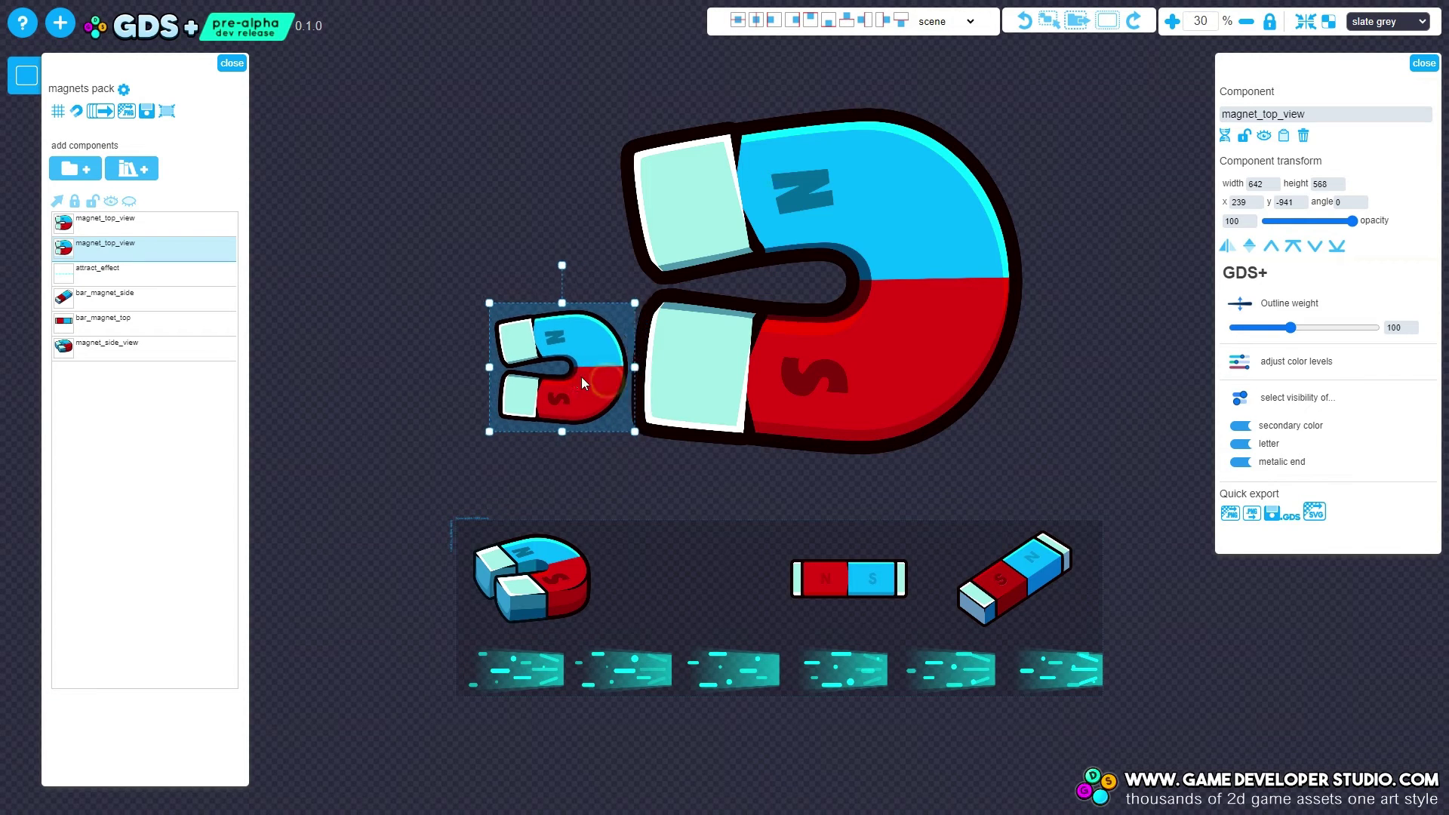
Try a heavy outline weight of 209 on the large top-view magnet, then reduce it to 56
left_click(695, 381)
left_click_drag(1294, 333, 1352, 317)
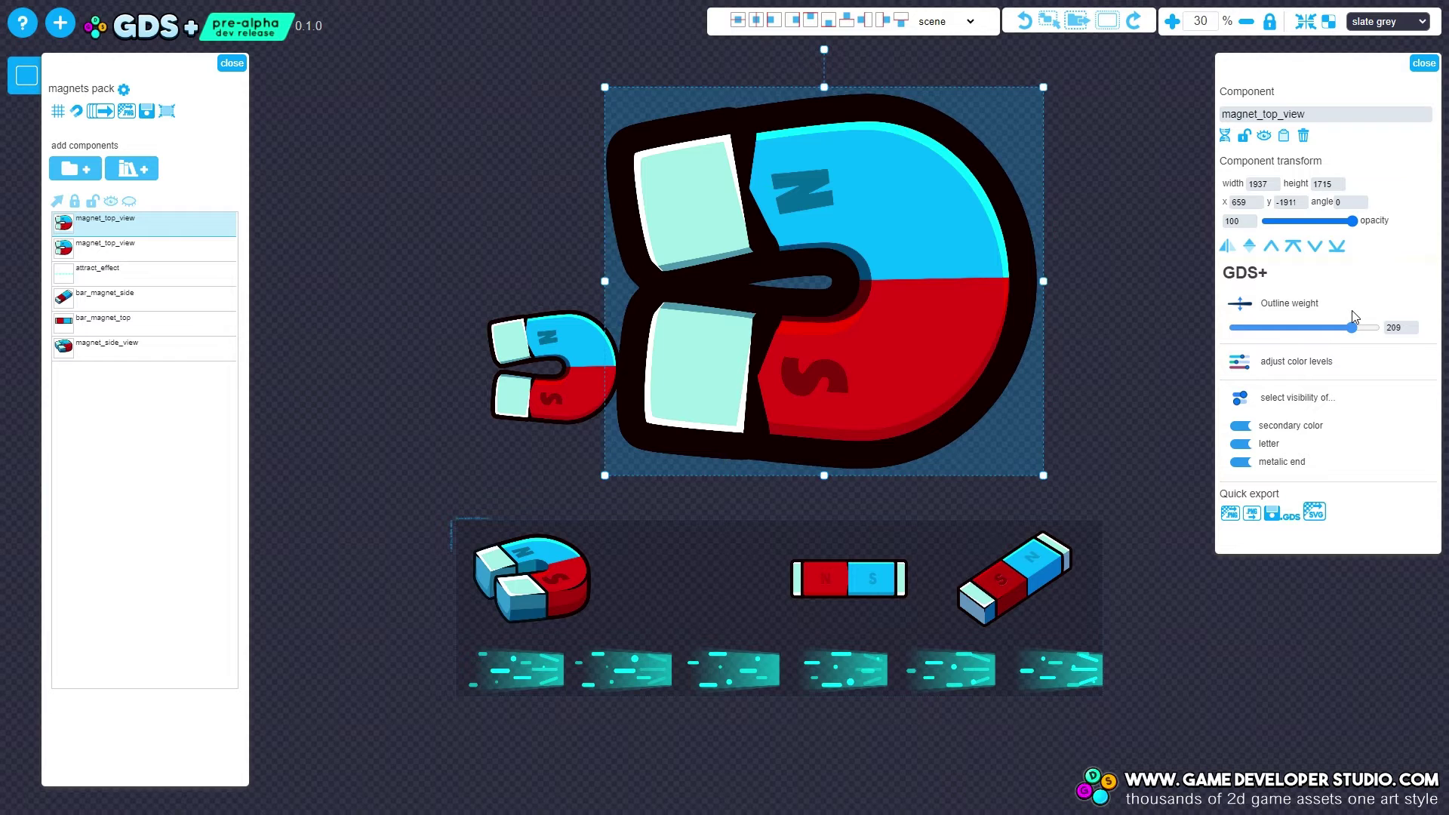
left_click_drag(1352, 327, 1270, 332)
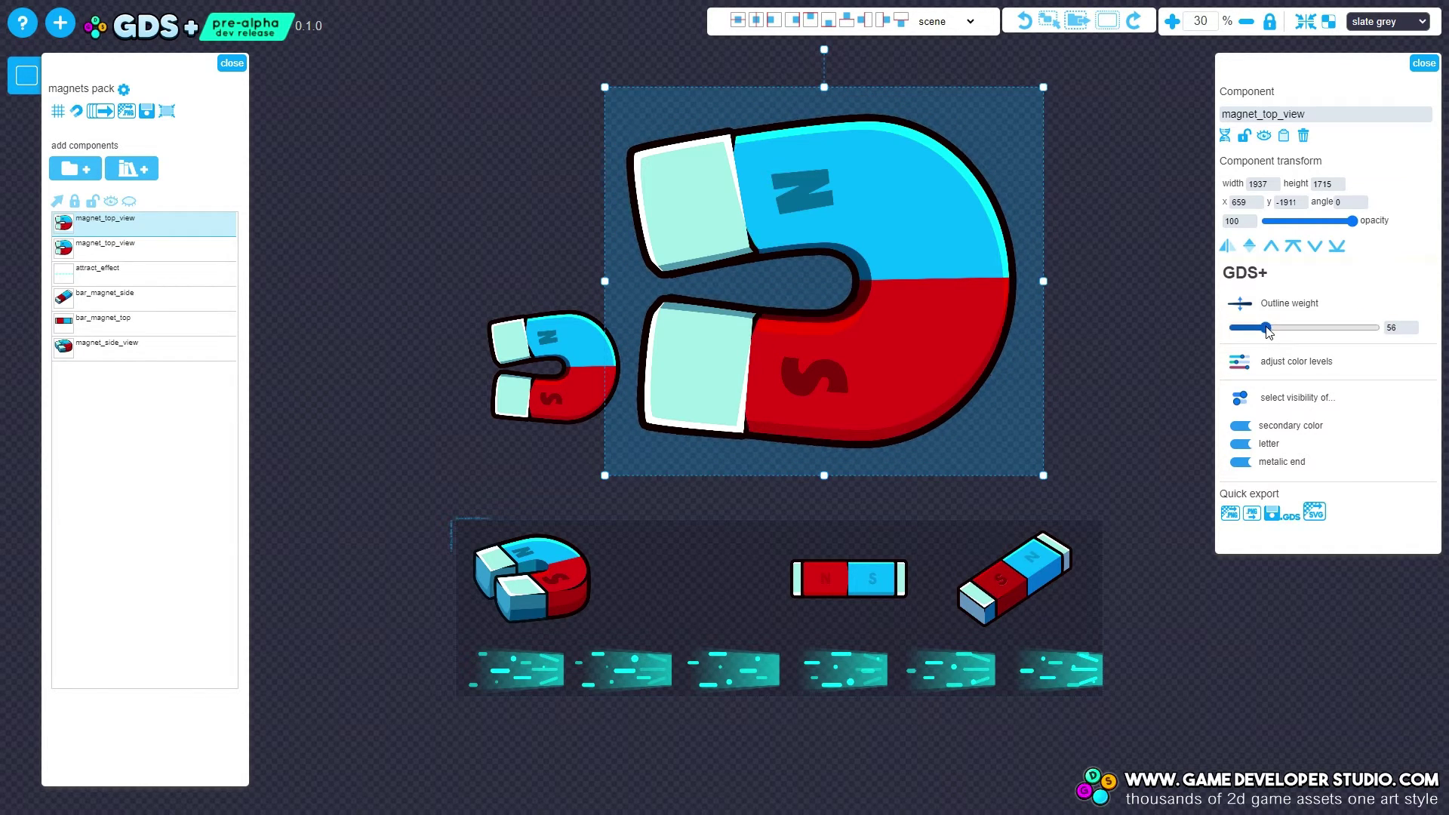
Set the small top-view magnet's outline weight to 142, compare it over the large one, and place it in the scene's gap
left_click(585, 408)
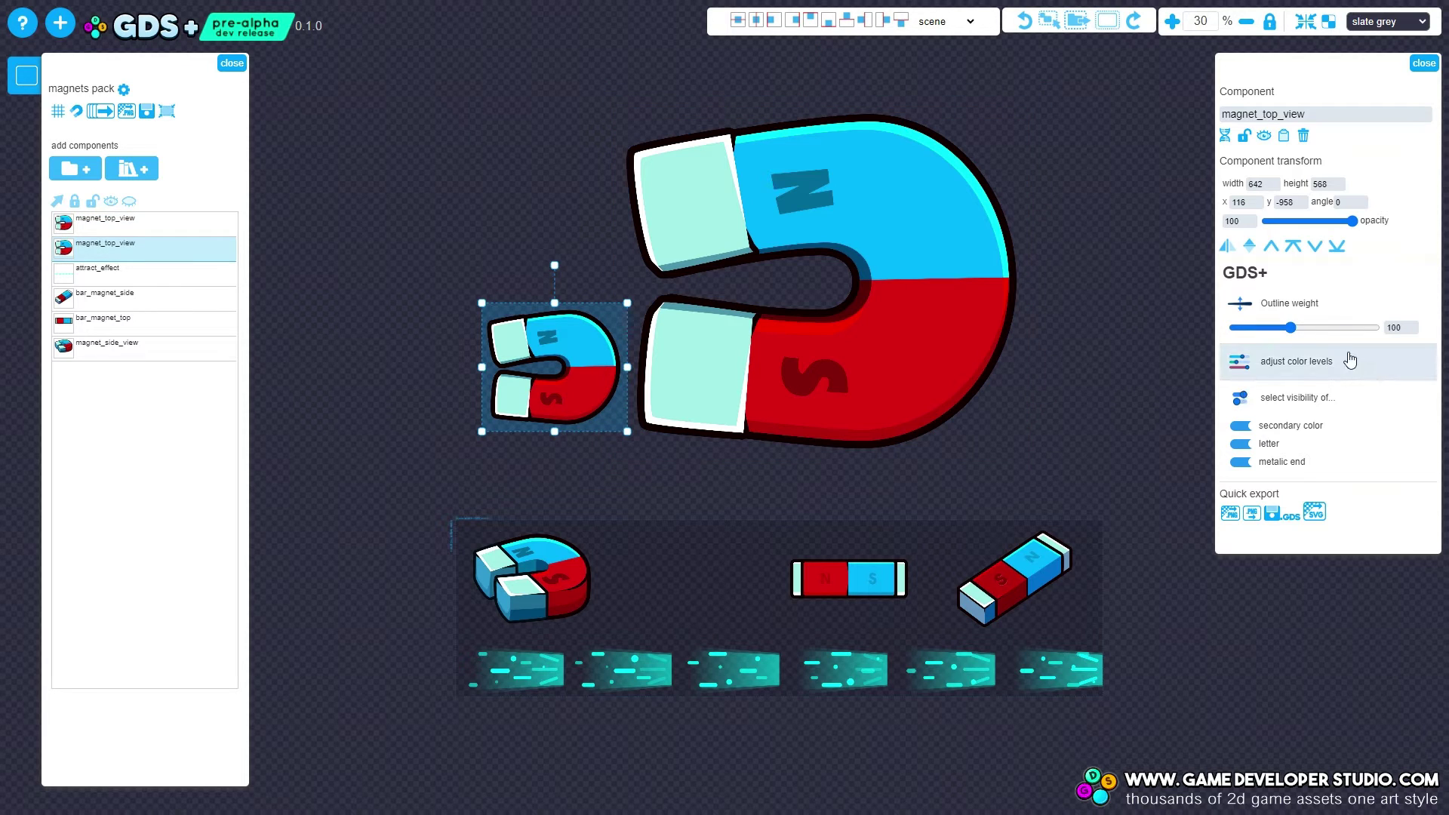
left_click_drag(1306, 335, 1321, 337)
left_click_drag(584, 398, 958, 284)
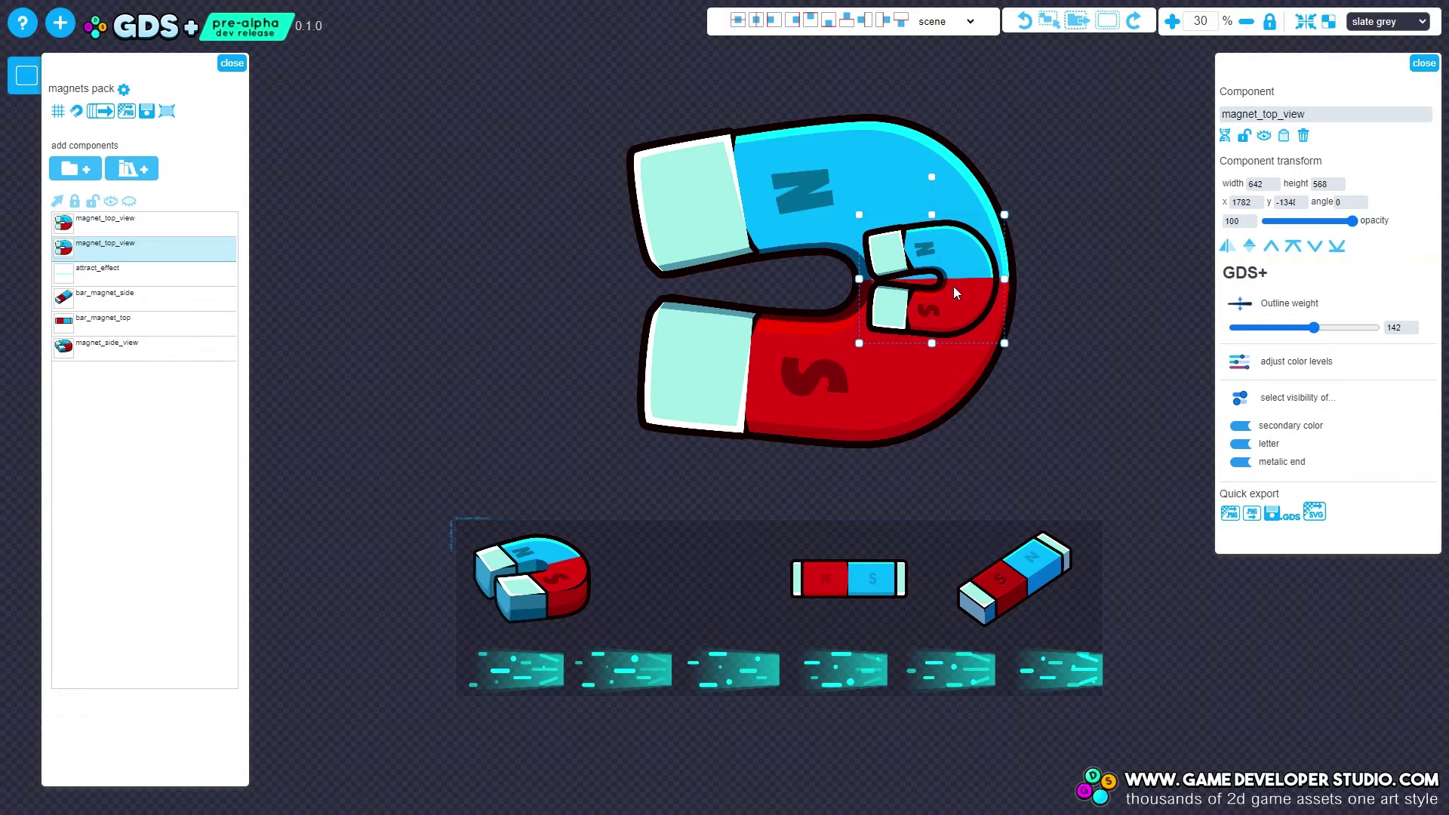
left_click_drag(960, 274, 714, 562)
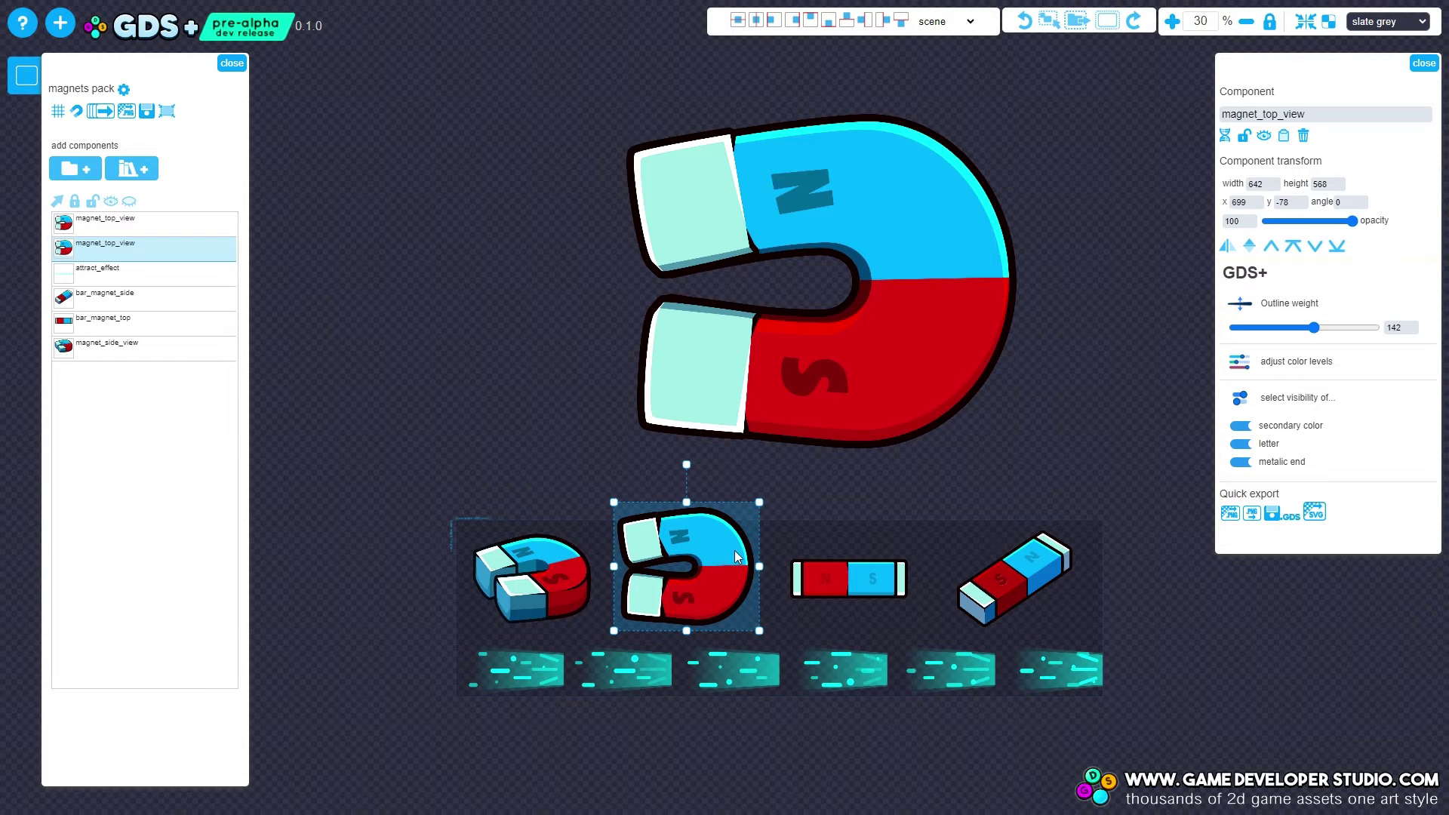
Set the outline weight to 0 on all four magnets in the scene's upper row
left_click_drag(1313, 328, 1175, 335)
left_click(875, 586)
left_click_drag(1290, 327, 1163, 366)
left_click(1015, 577)
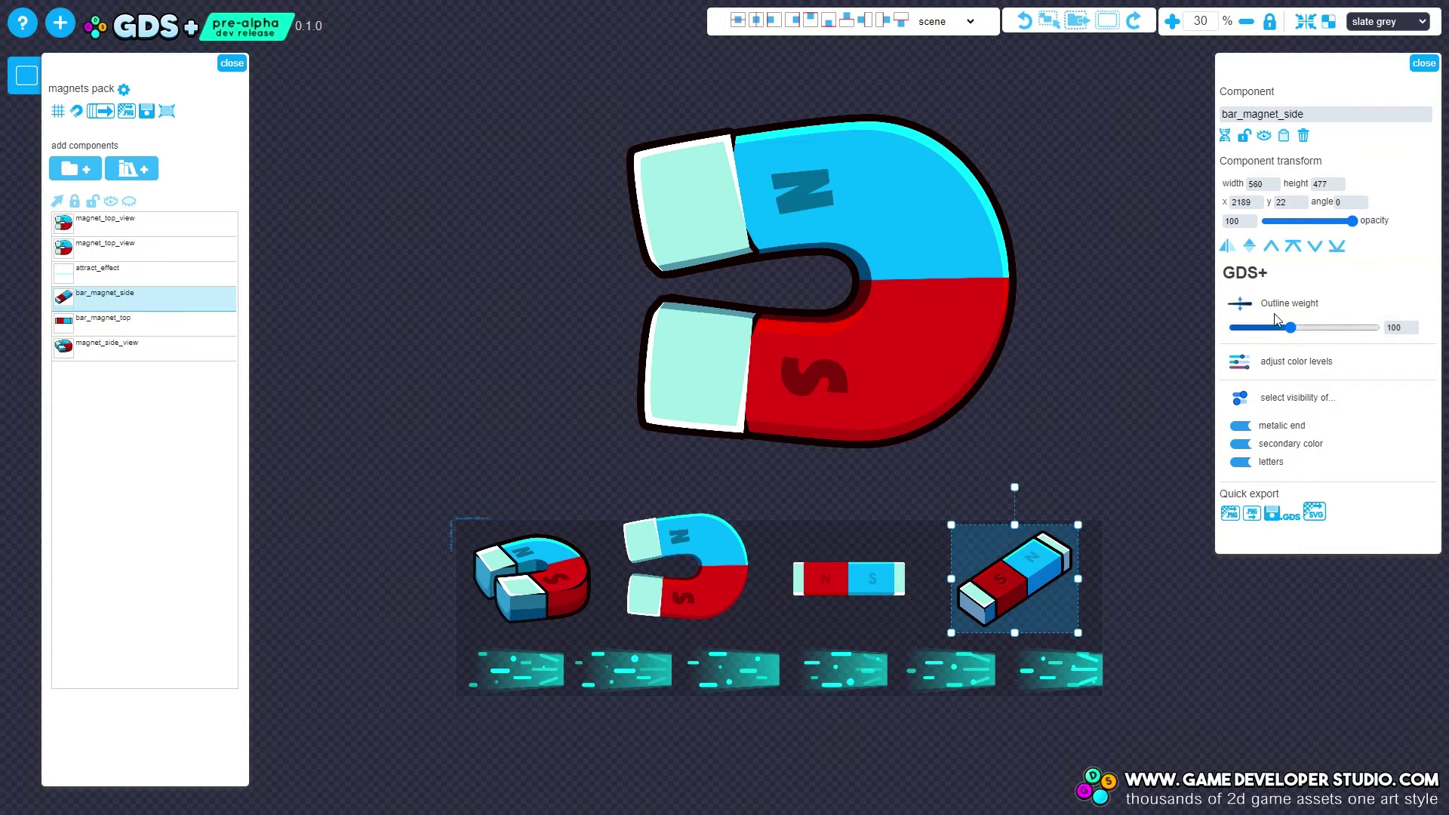
left_click_drag(1272, 330, 1163, 303)
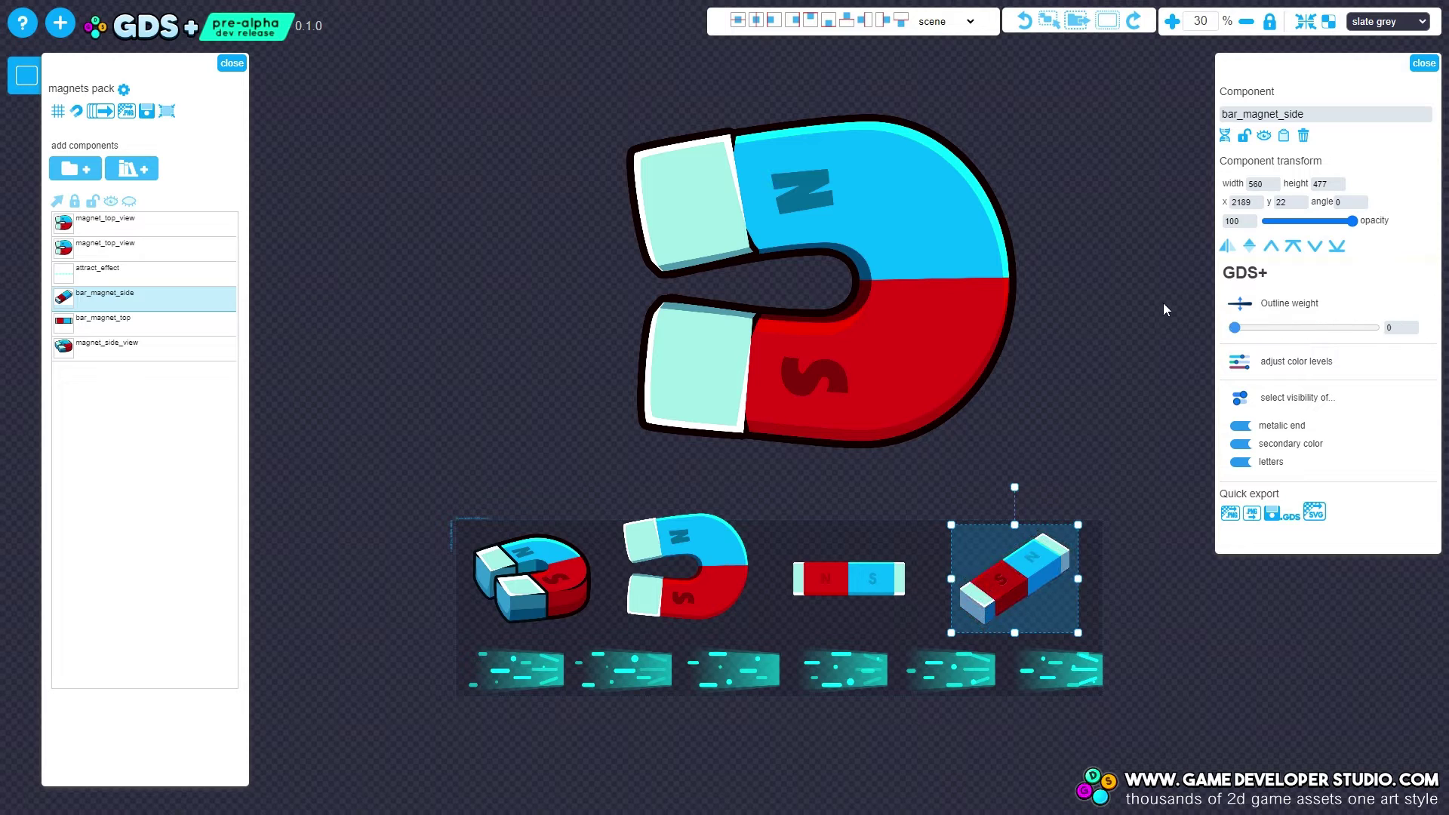
left_click(564, 591)
left_click_drag(1291, 328, 1111, 326)
Hide the metalic end, secondary color and letter parts of the large top-view magnet
left_click(932, 344)
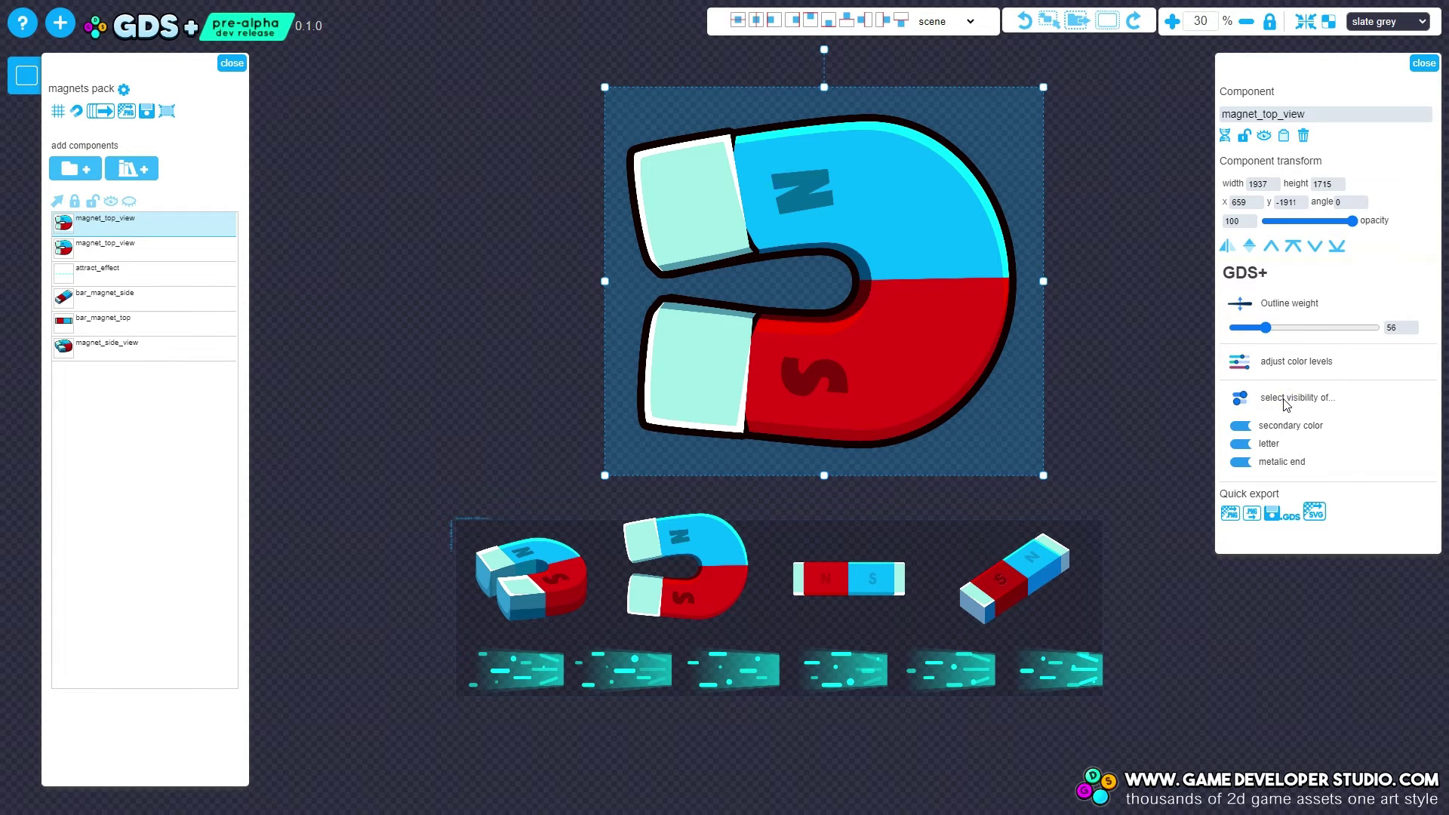
left_click(1242, 462)
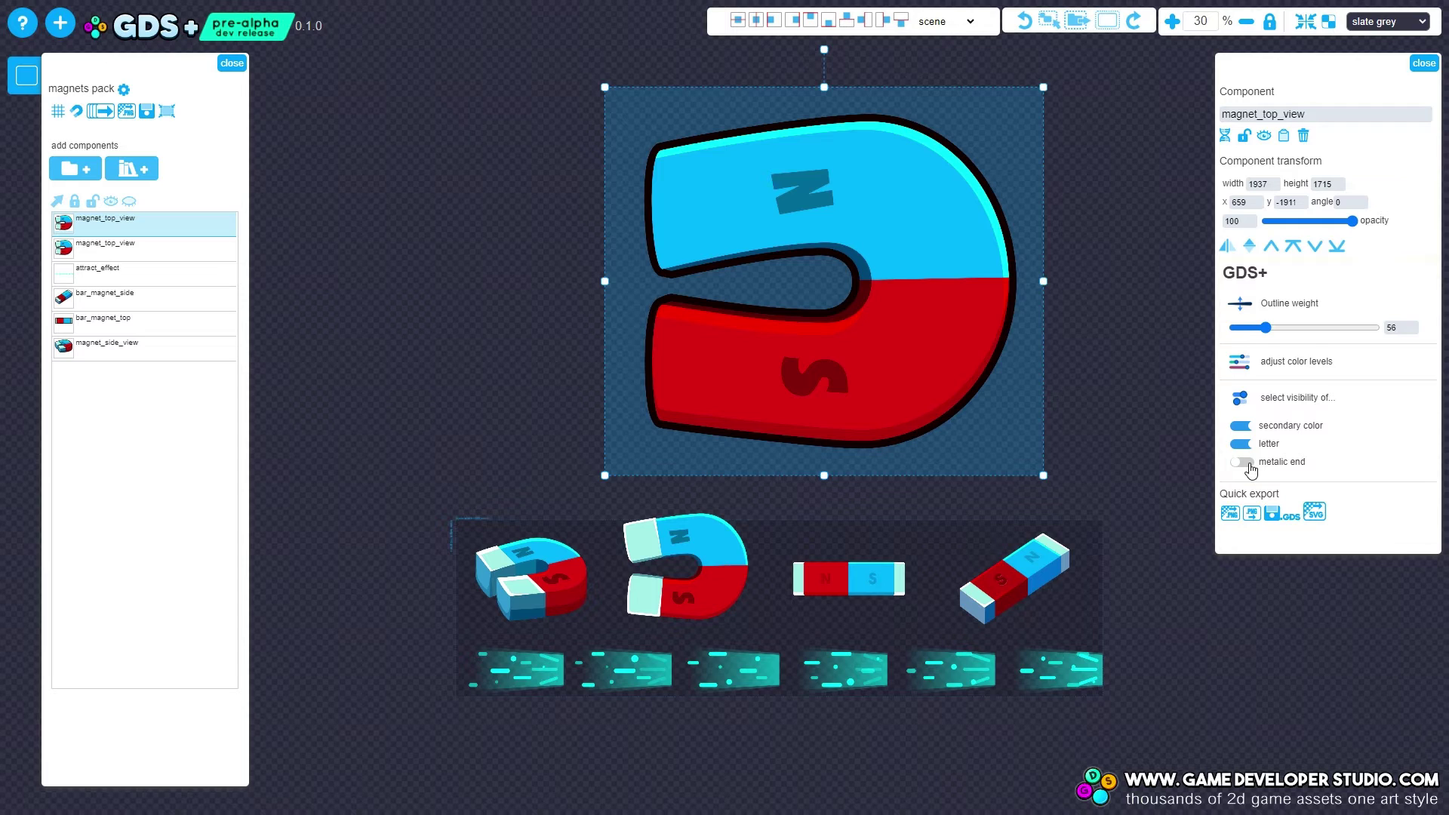
left_click(1247, 427)
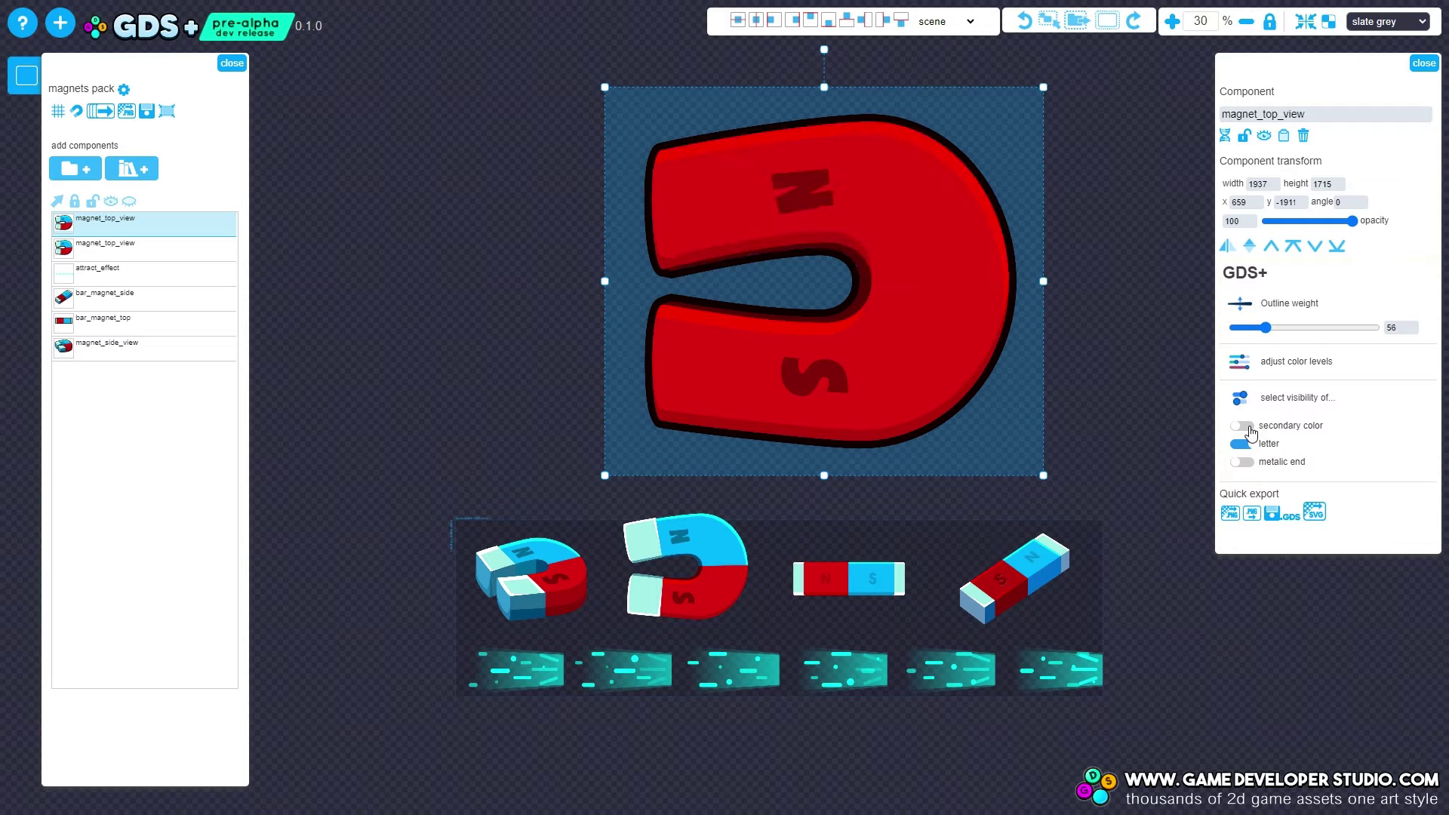
left_click(1246, 445)
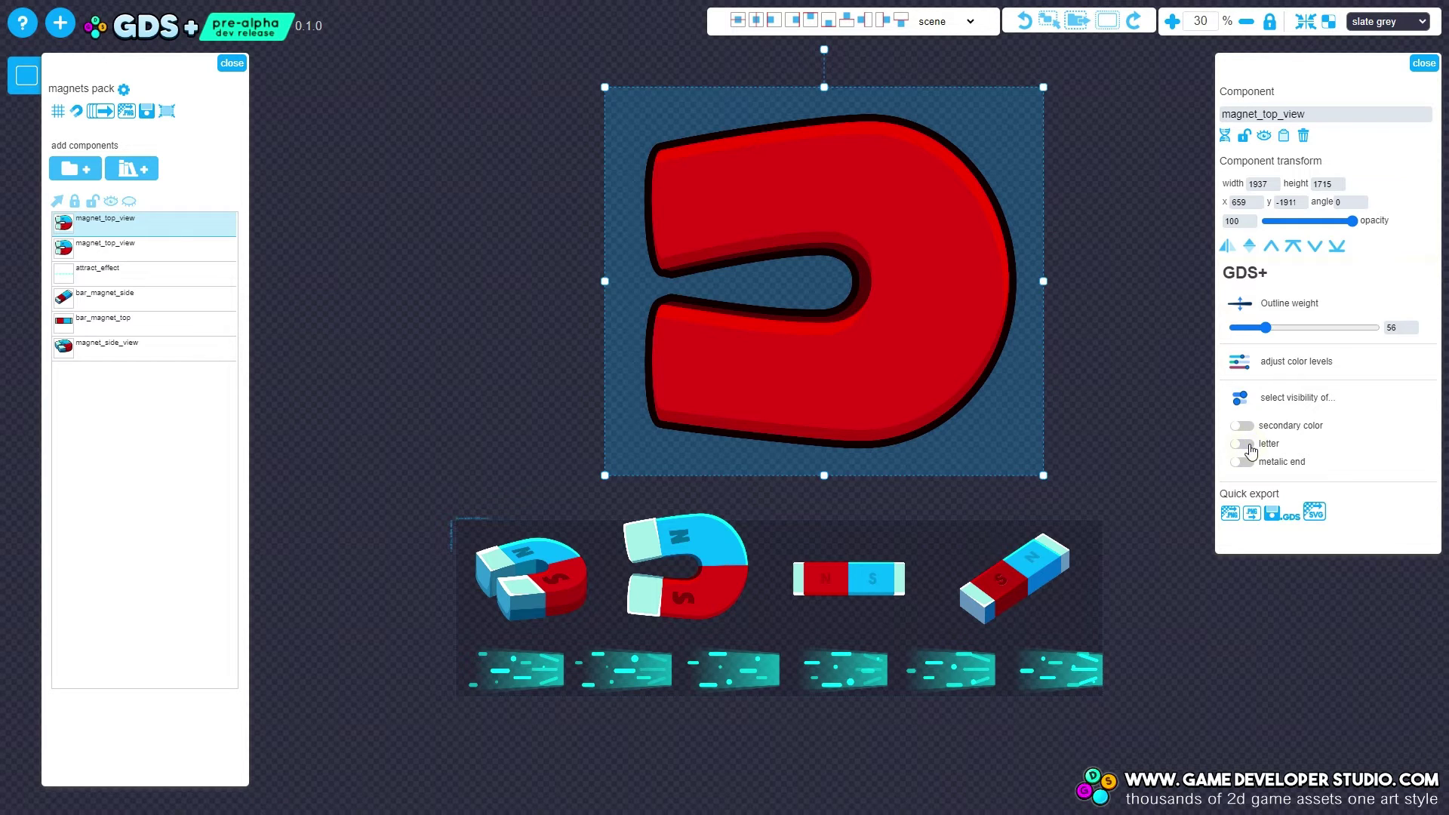
Restore the visibility of the large magnet's letter, metalic end and secondary color
left_click(1247, 445)
left_click(1247, 463)
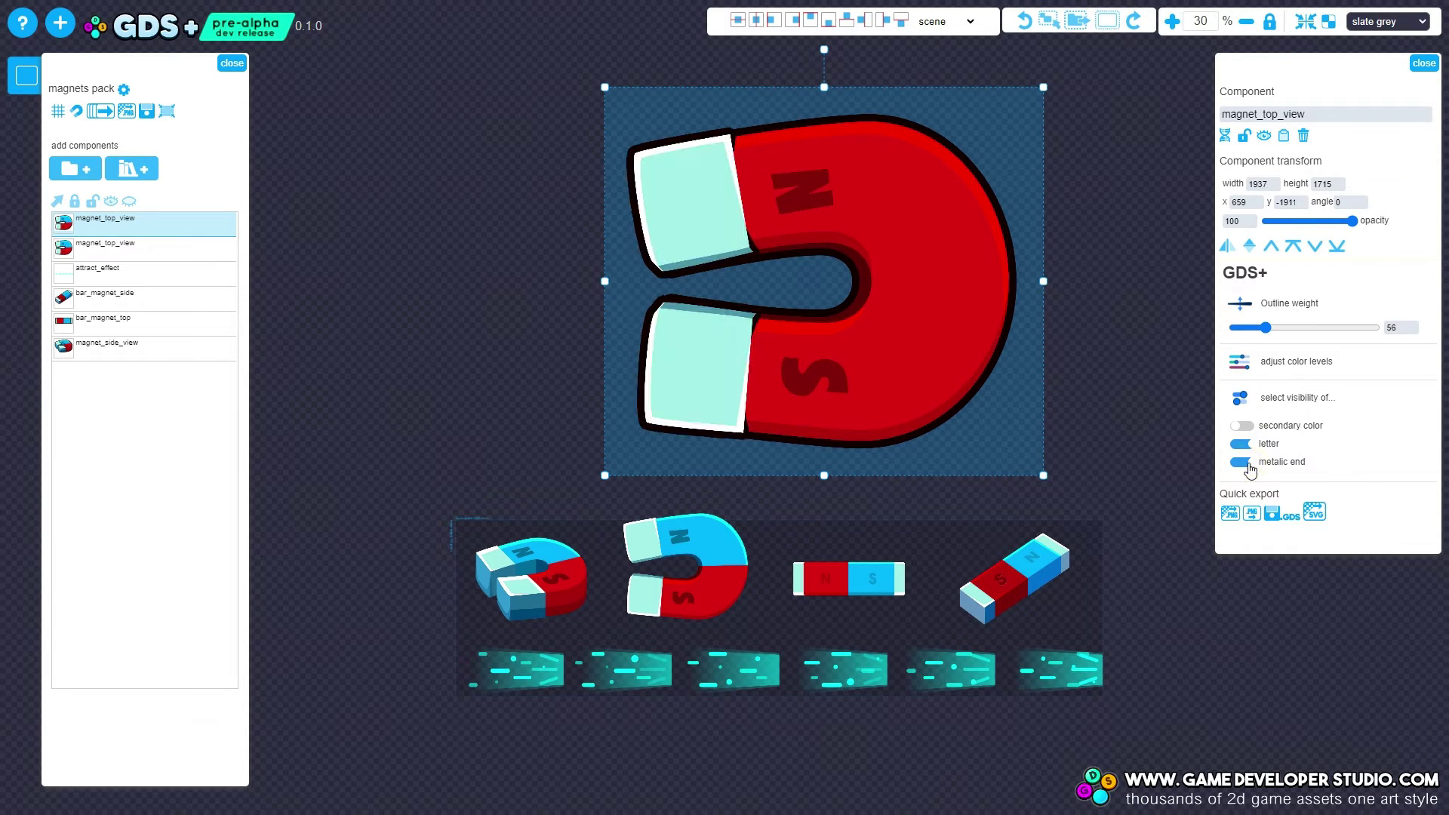
left_click(1244, 426)
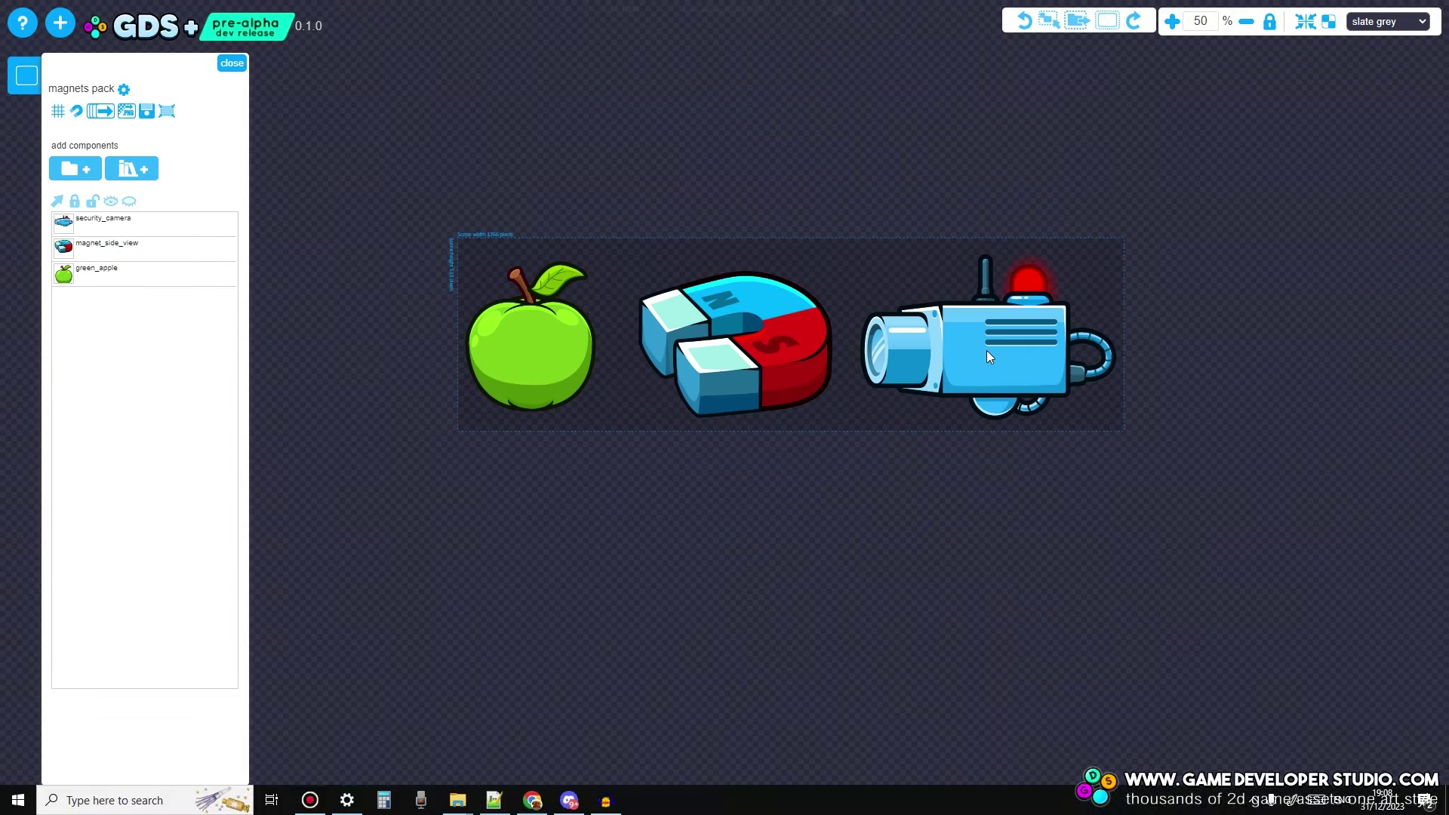
Hide the cord, antenna, mount connector and grill of the security_camera component
left_click(991, 355)
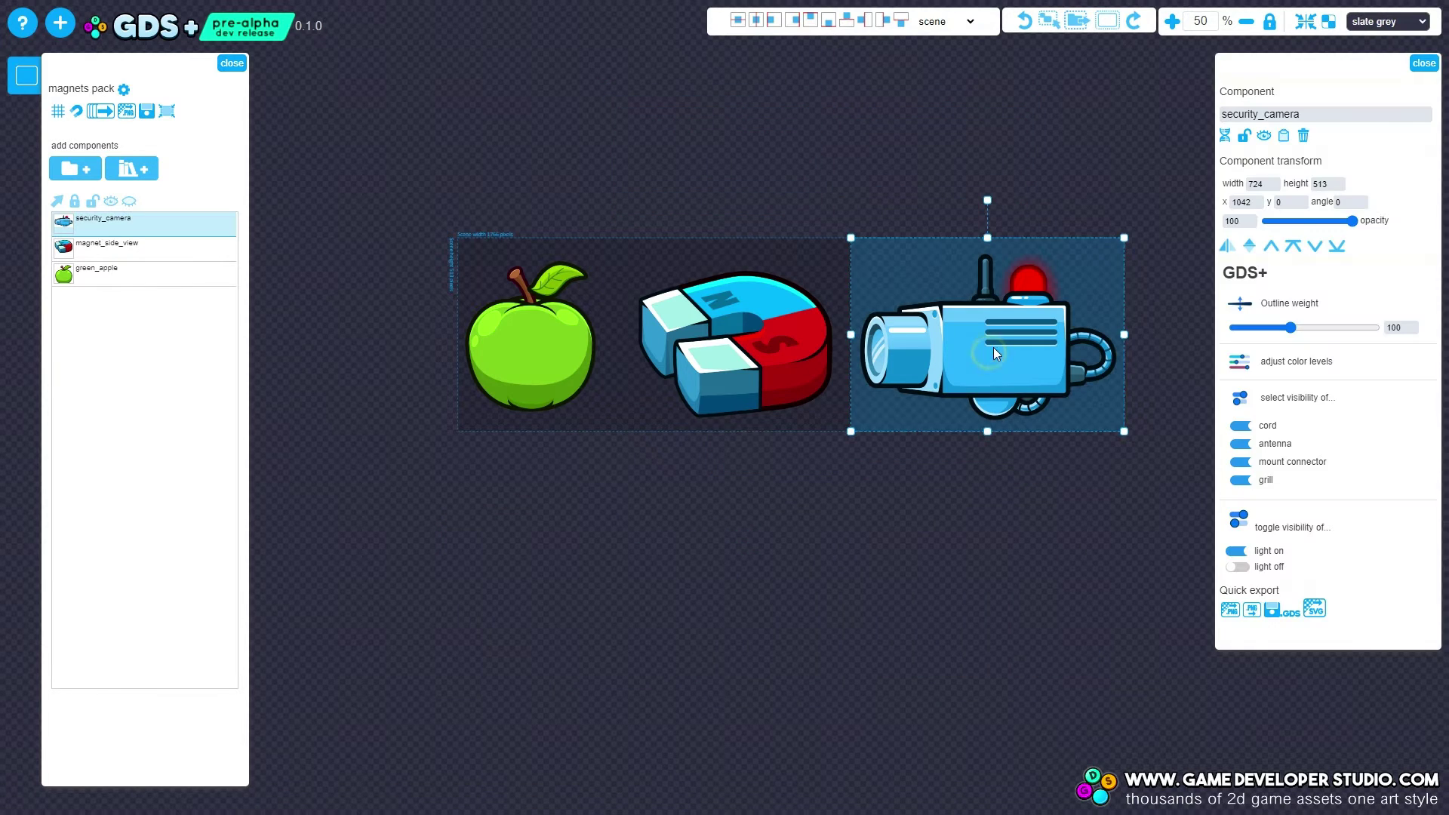
left_click(1243, 427)
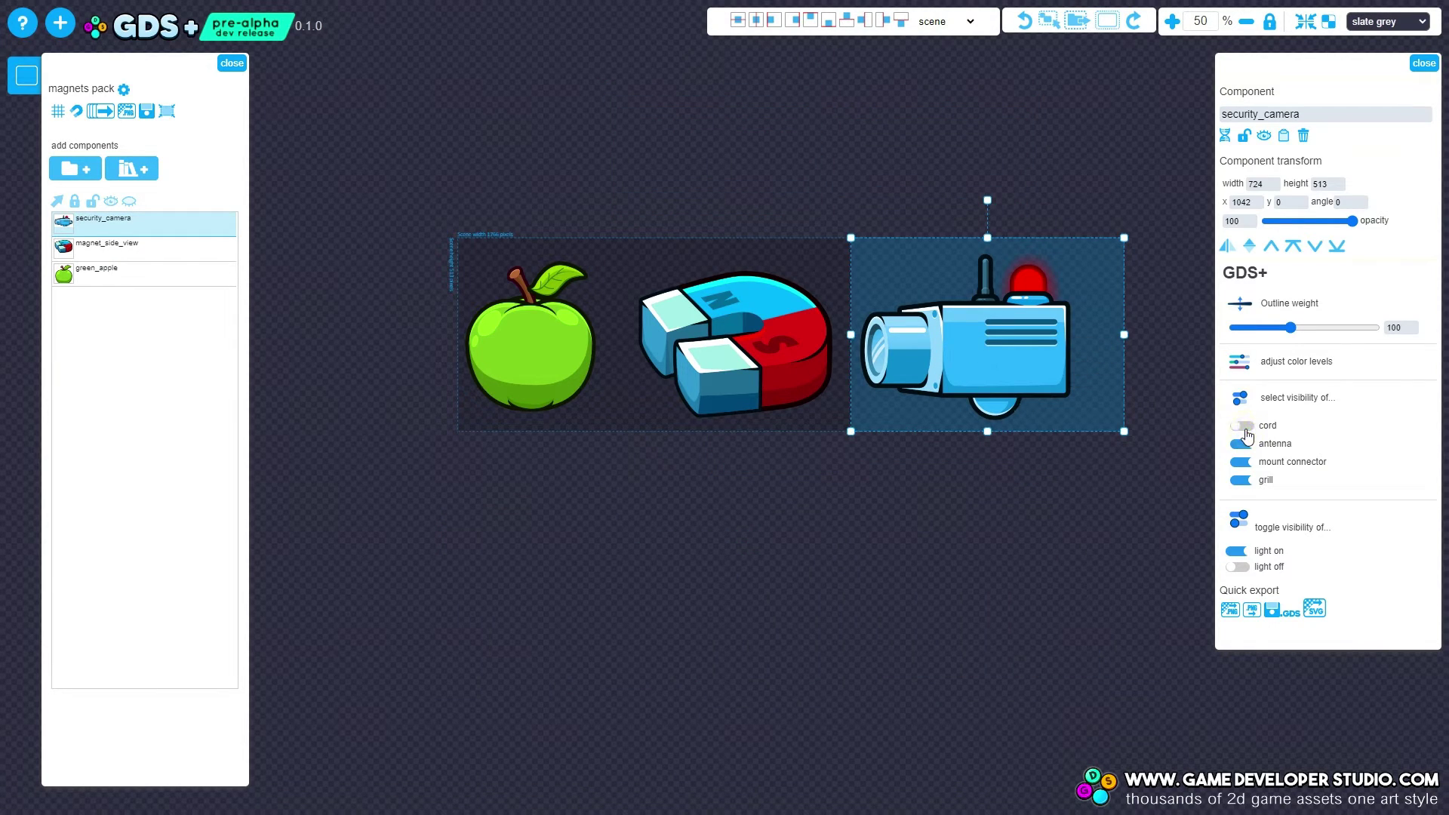
left_click(1247, 450)
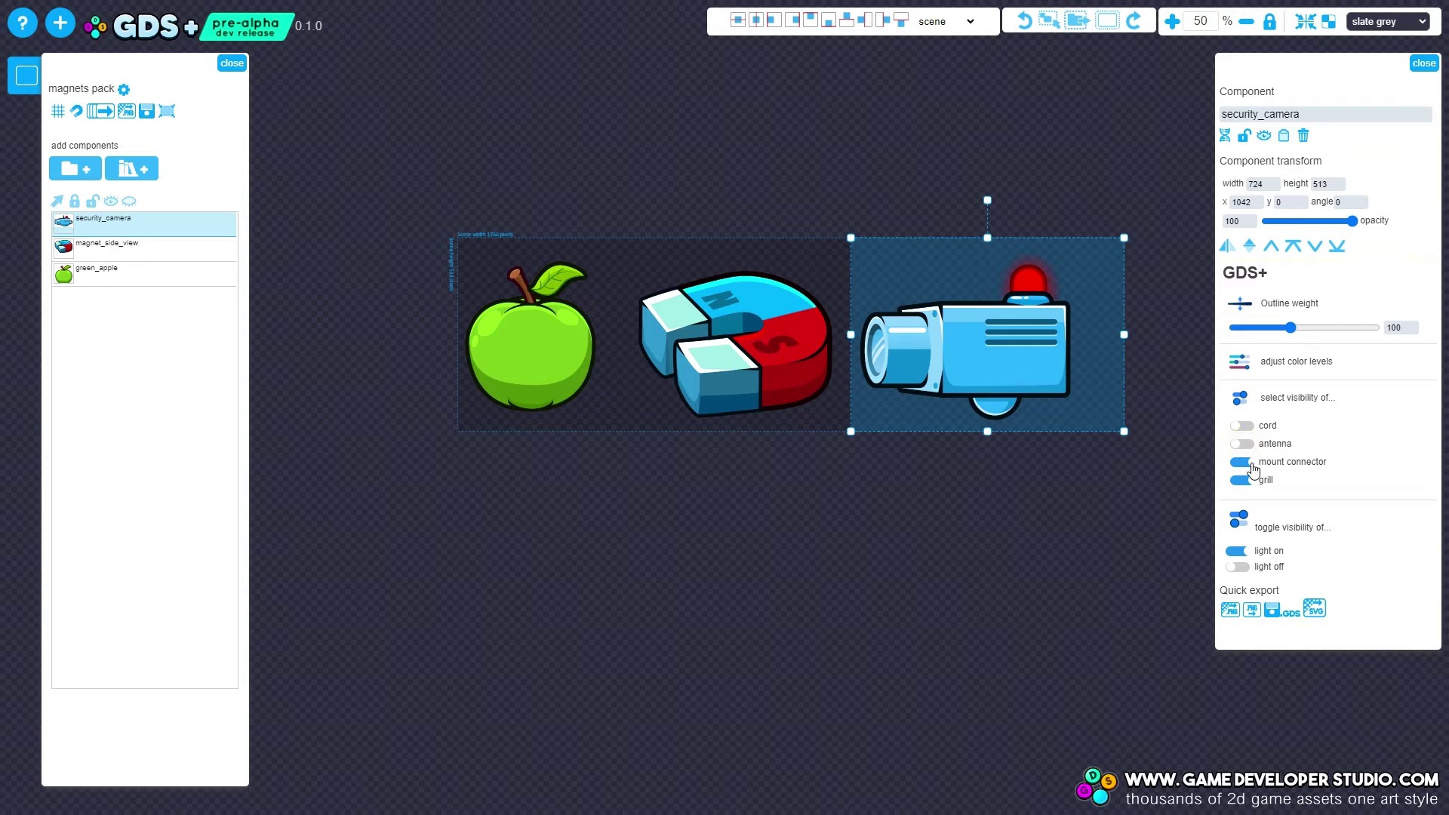
left_click(1253, 471)
left_click(1247, 481)
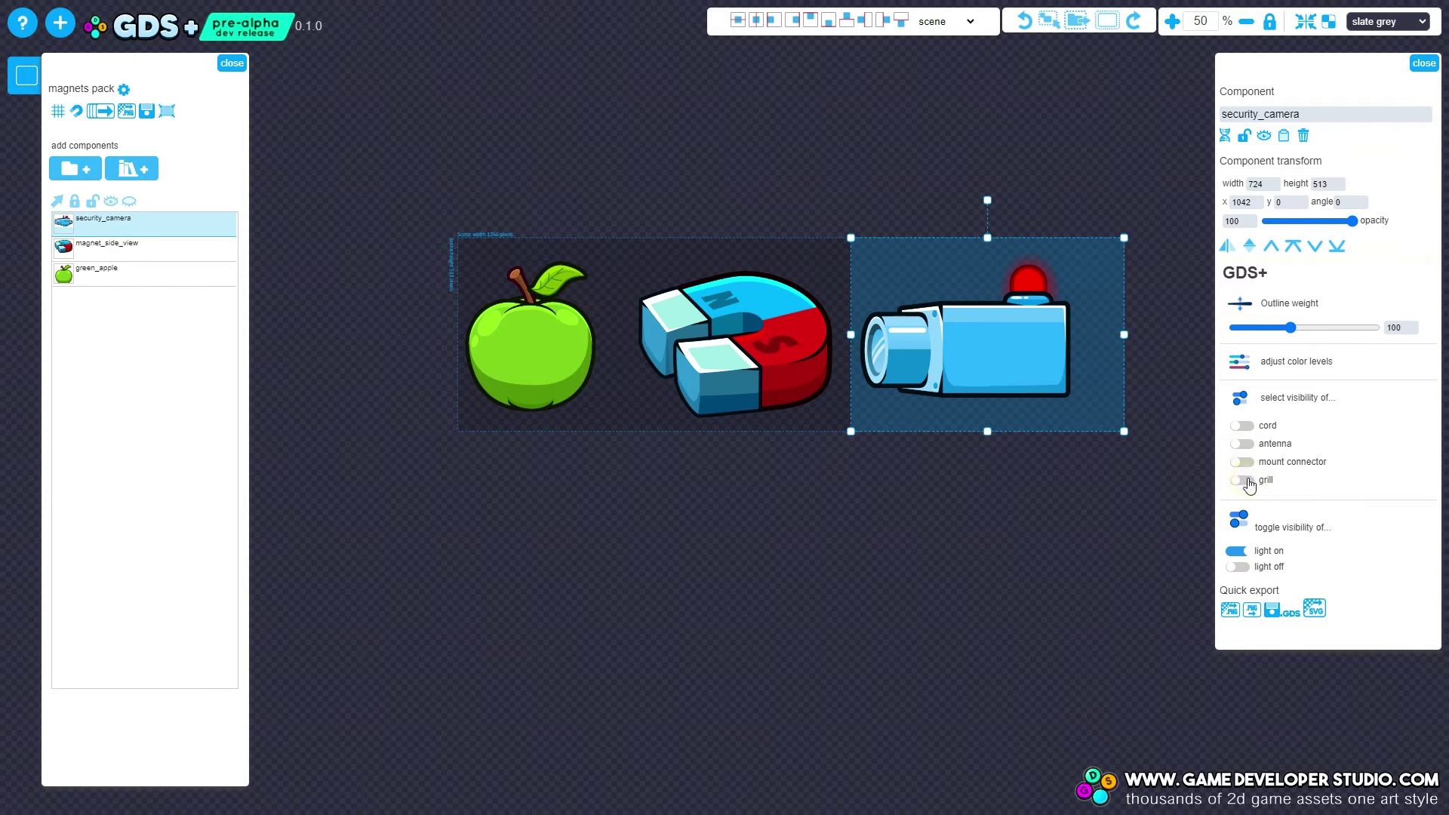
Restore the visibility of the security camera's grill, mount connector, antenna and cord
left_click(1247, 481)
left_click(1244, 462)
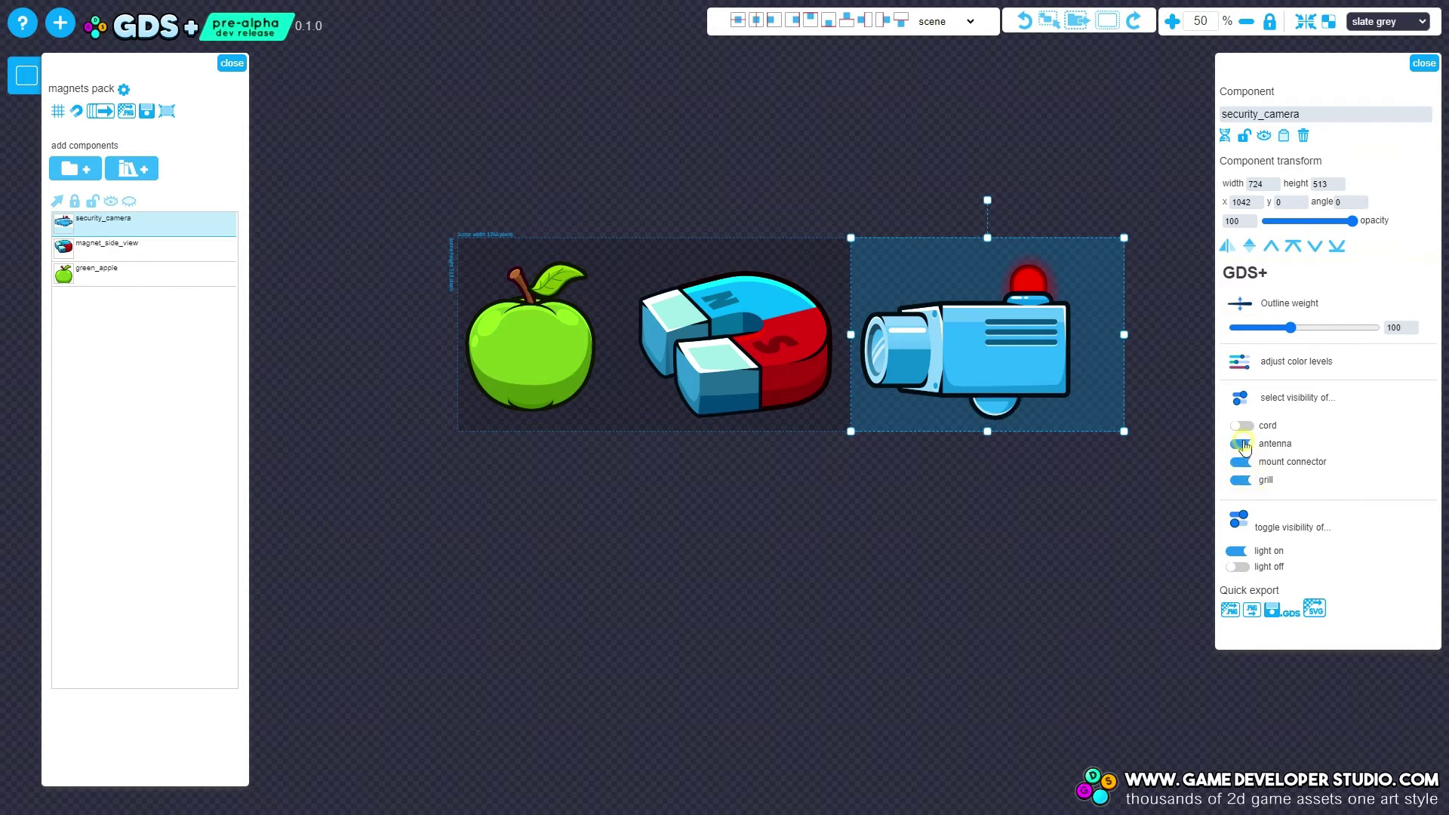
left_click(1242, 426)
Hide the green apple's leaf and stem and restore both parts
left_click(559, 351)
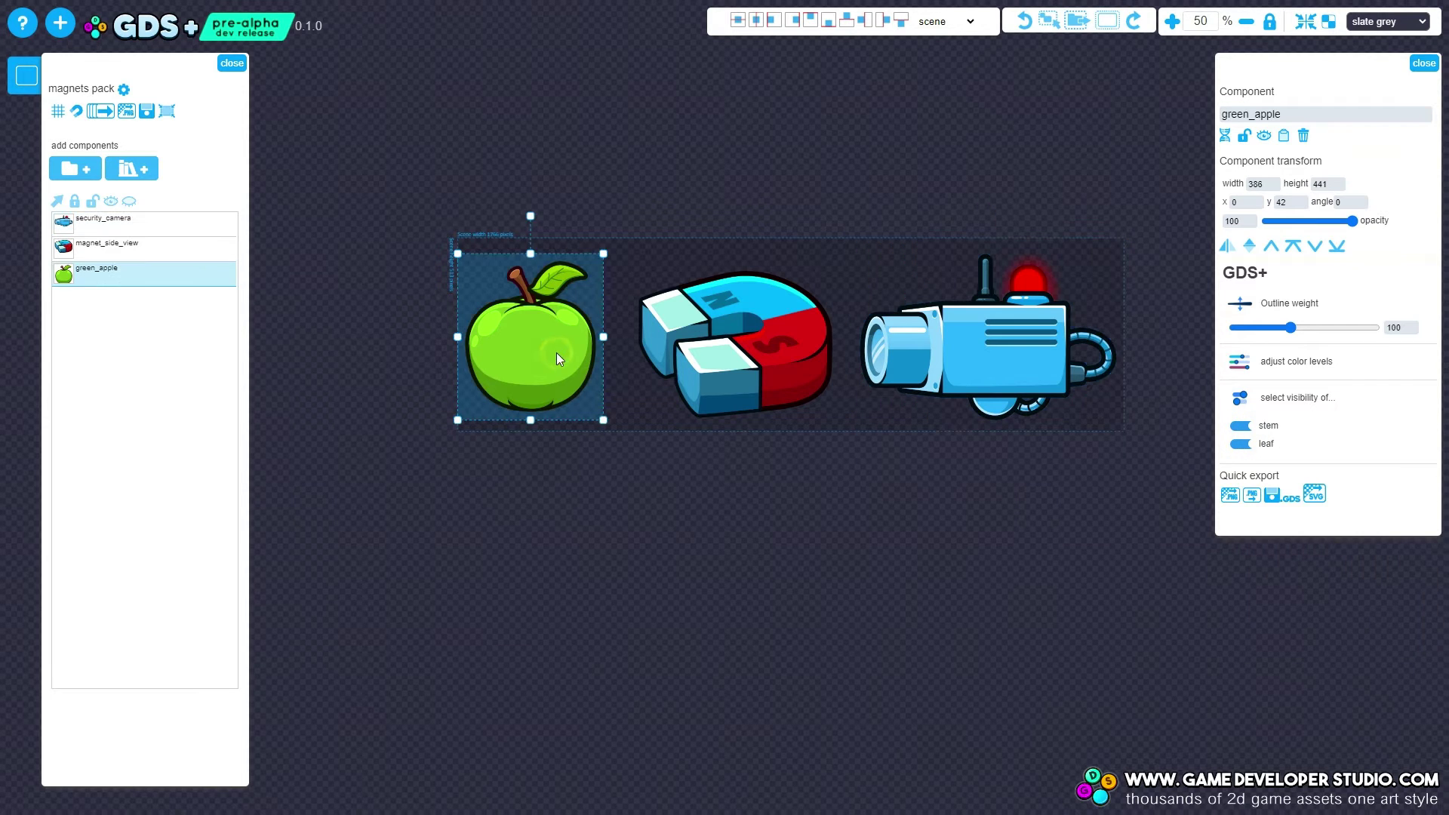
left_click(1238, 445)
left_click(1242, 427)
left_click(1243, 428)
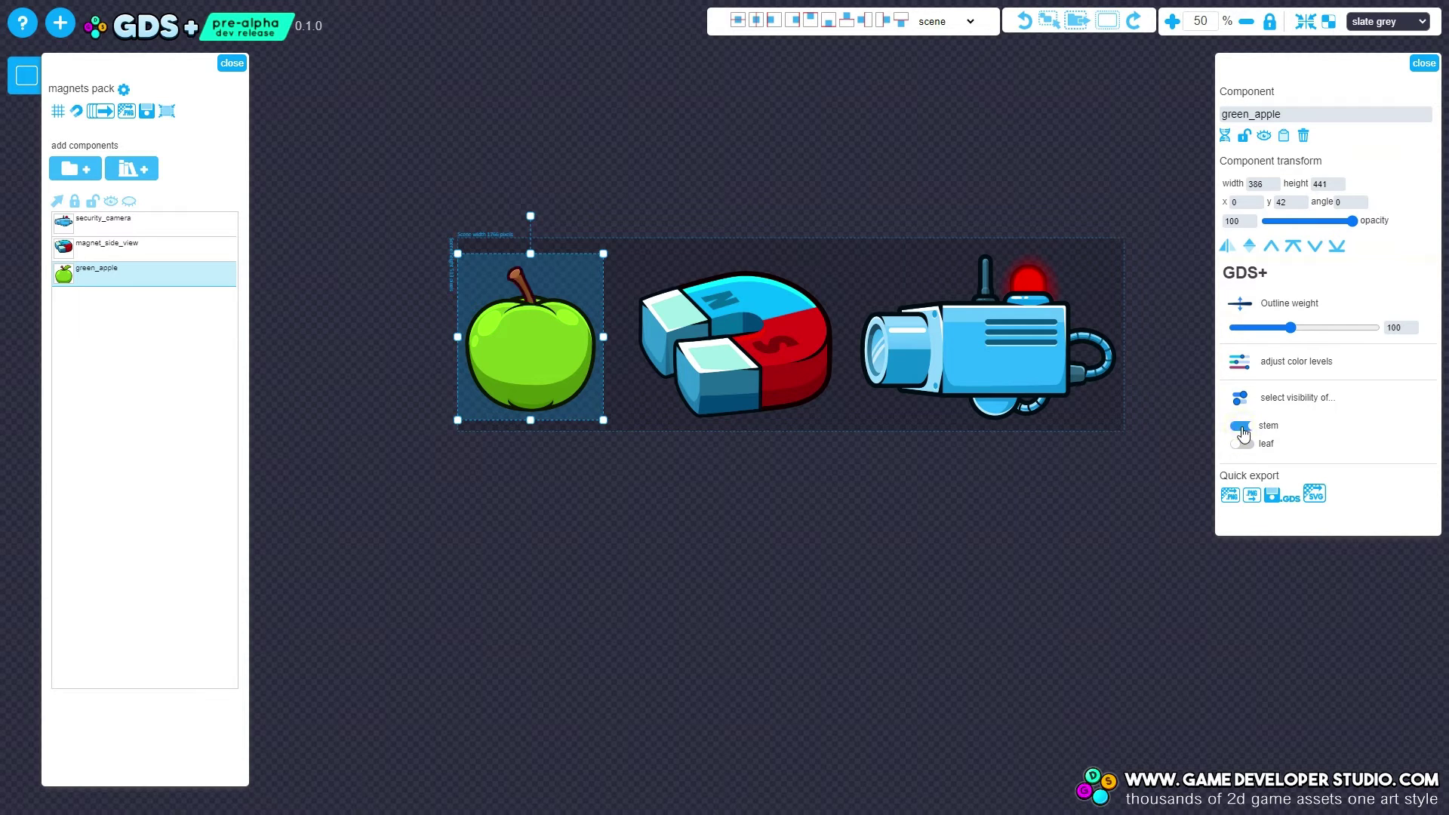
left_click(1238, 445)
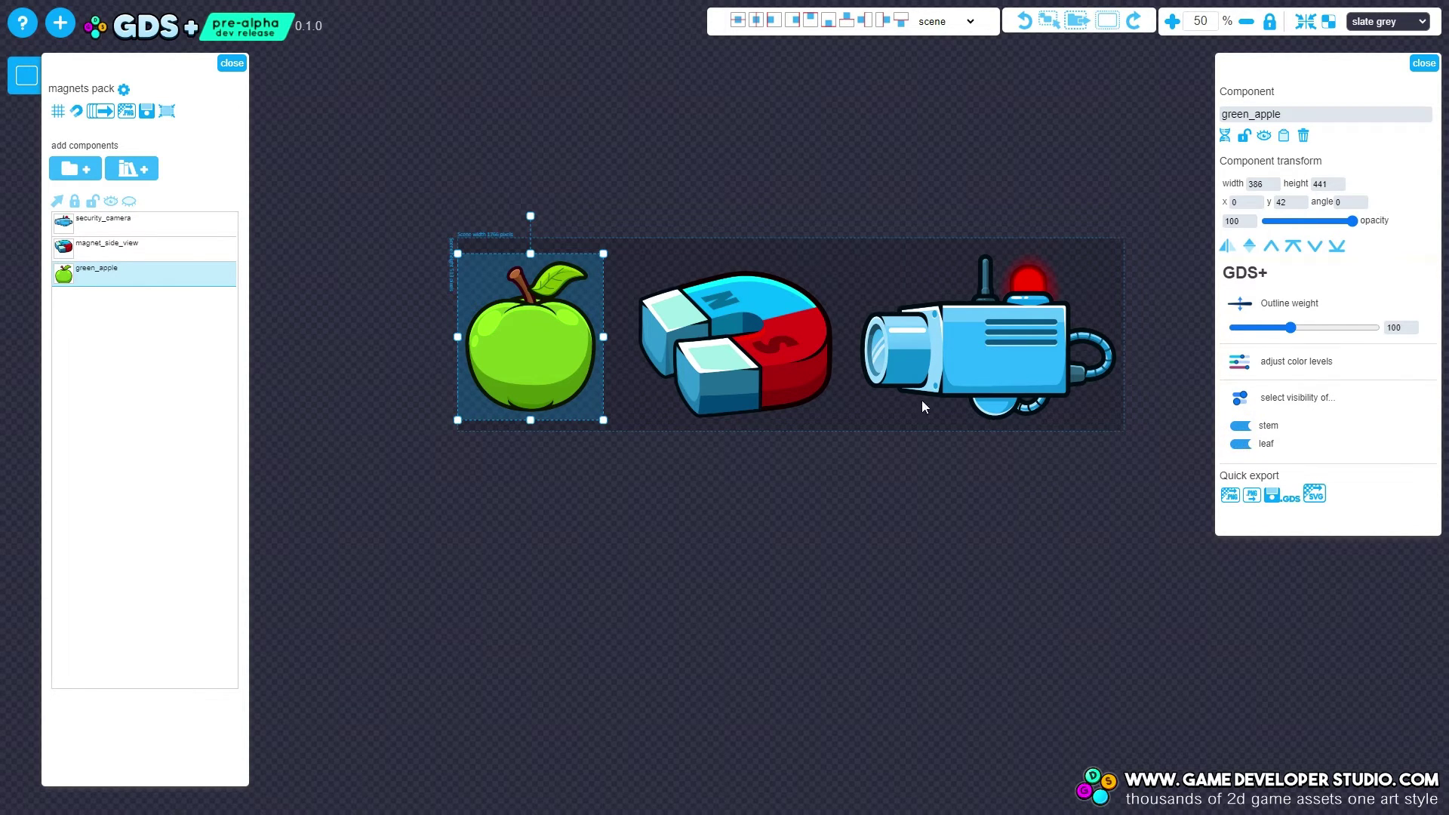
Hide the side-view magnet's letter, shiny ends and secondary color and restore all three parts
left_click(795, 370)
left_click(1242, 462)
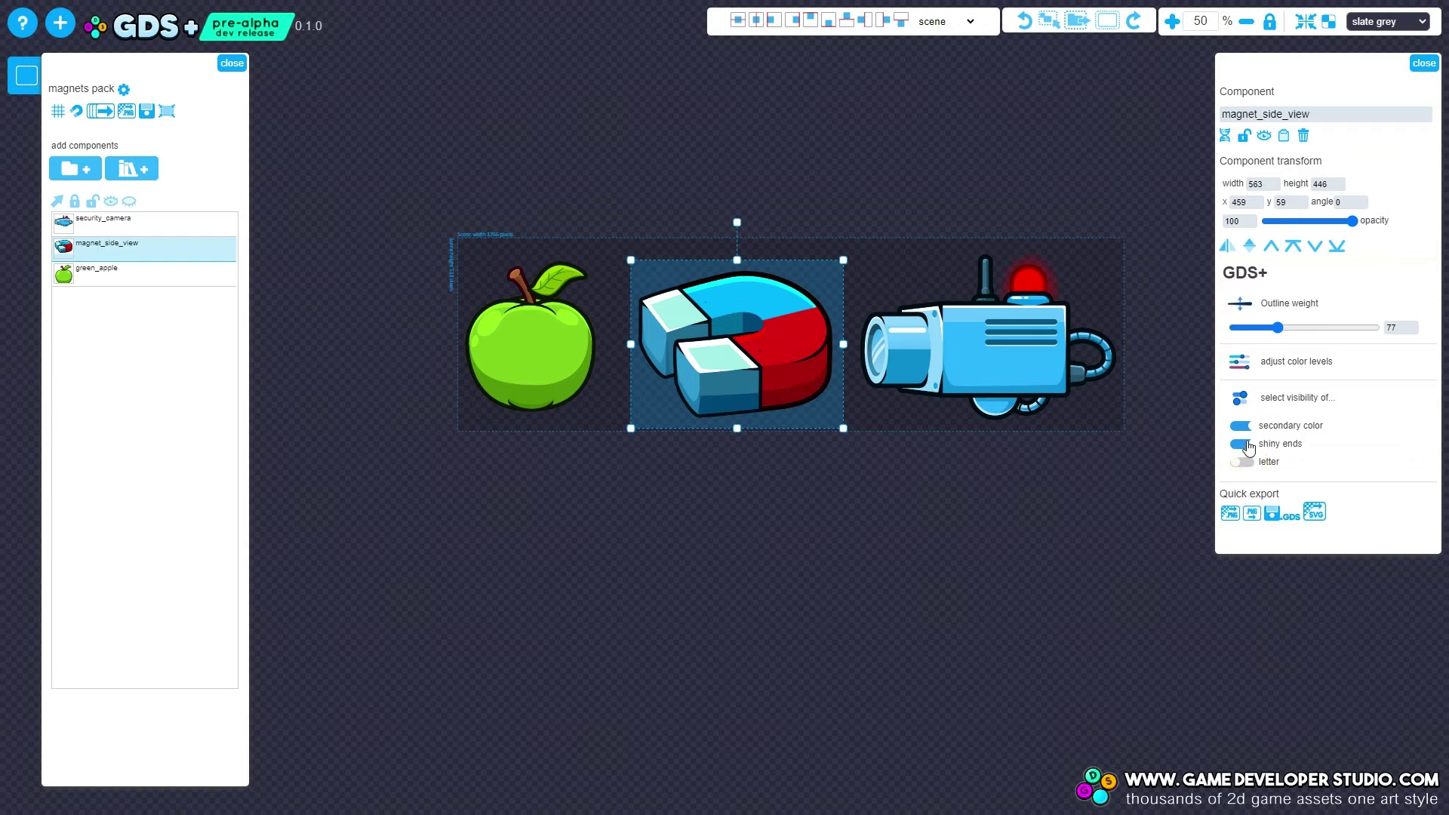
left_click(1244, 444)
left_click(1245, 427)
left_click(1245, 427)
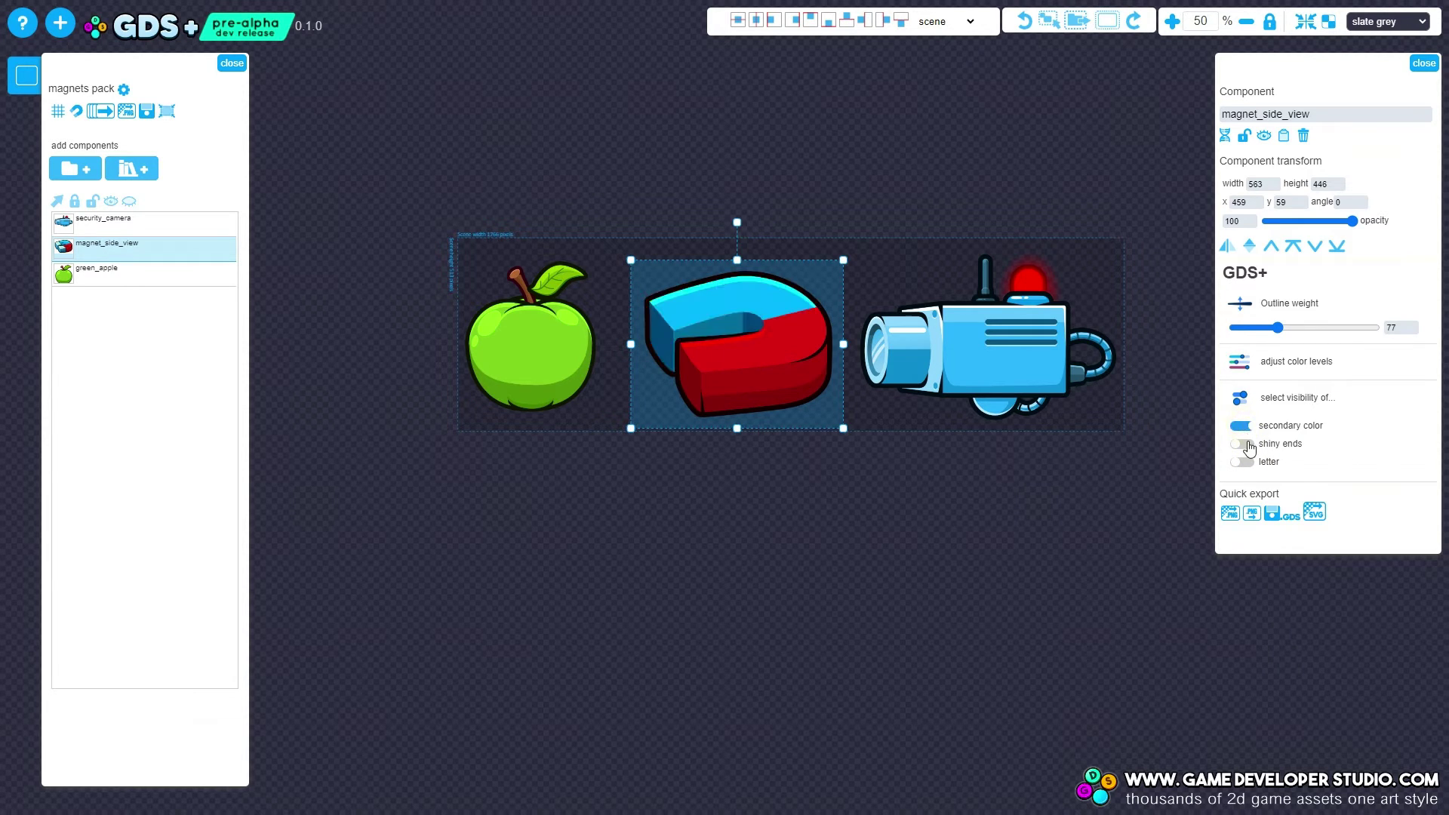
left_click(1243, 445)
left_click(1244, 462)
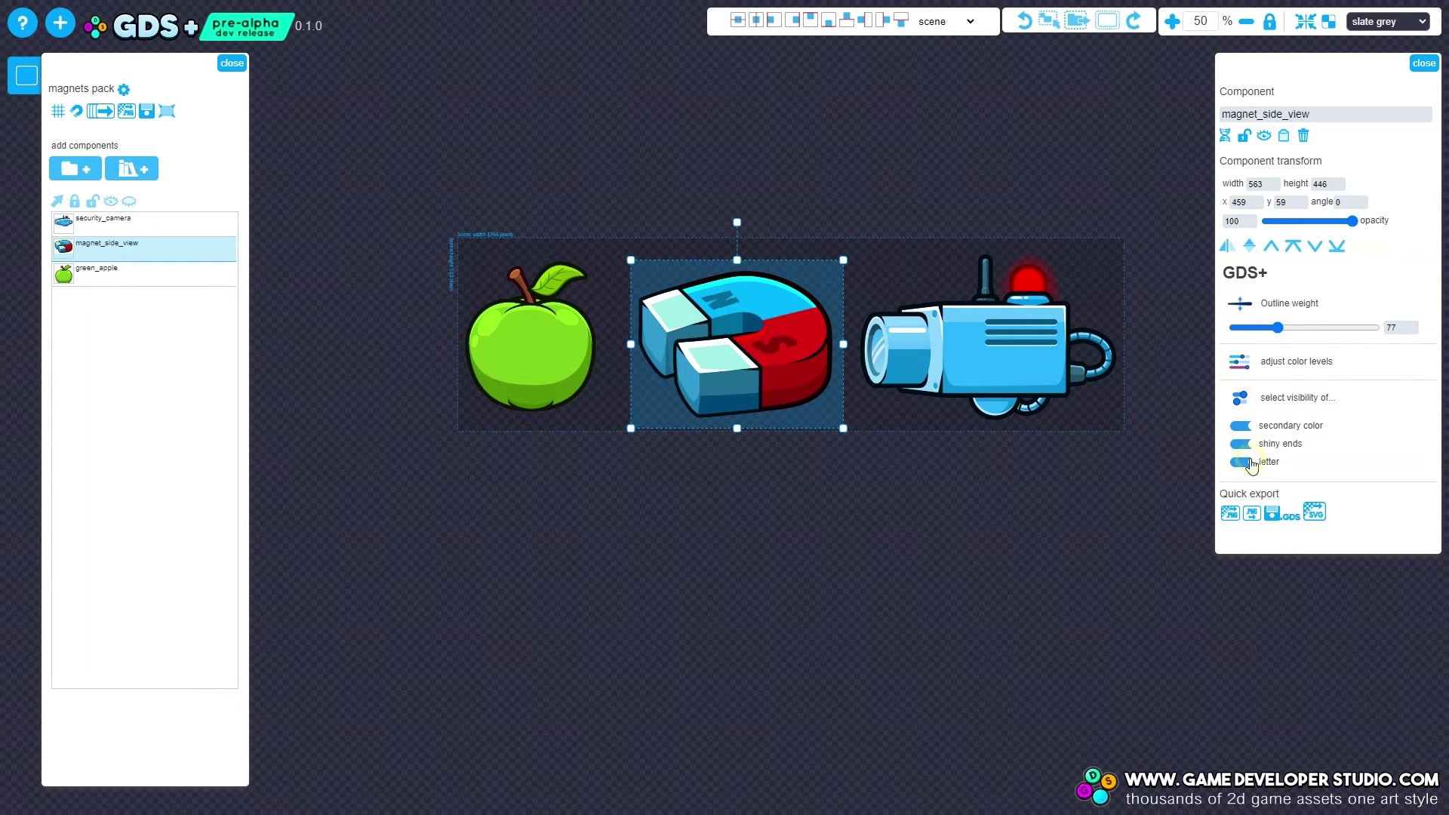
Recolor the whole security camera with the master color controls, setting hue to 191 and saturation to about 0.45
left_click(989, 356)
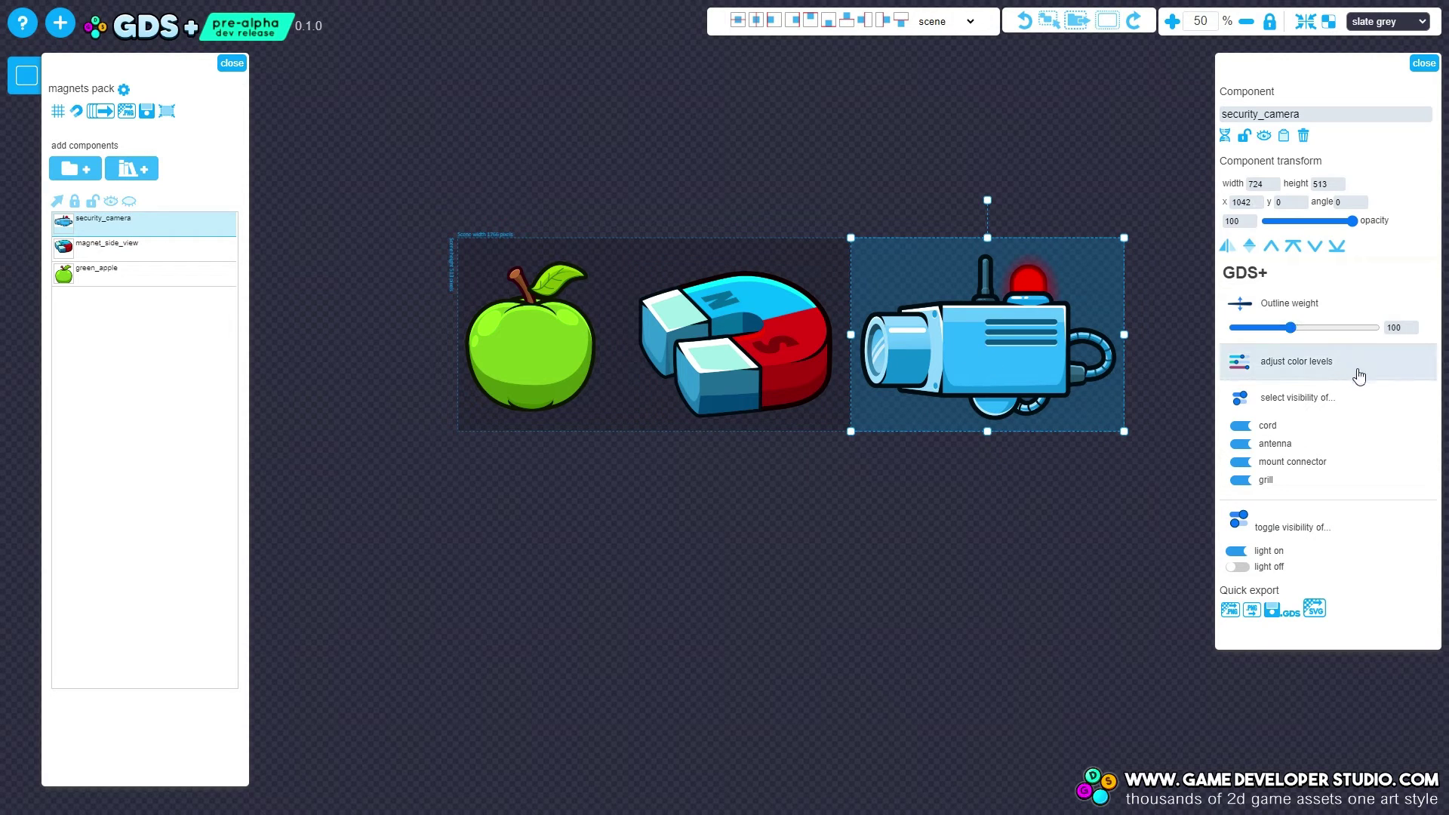
left_click(1257, 364)
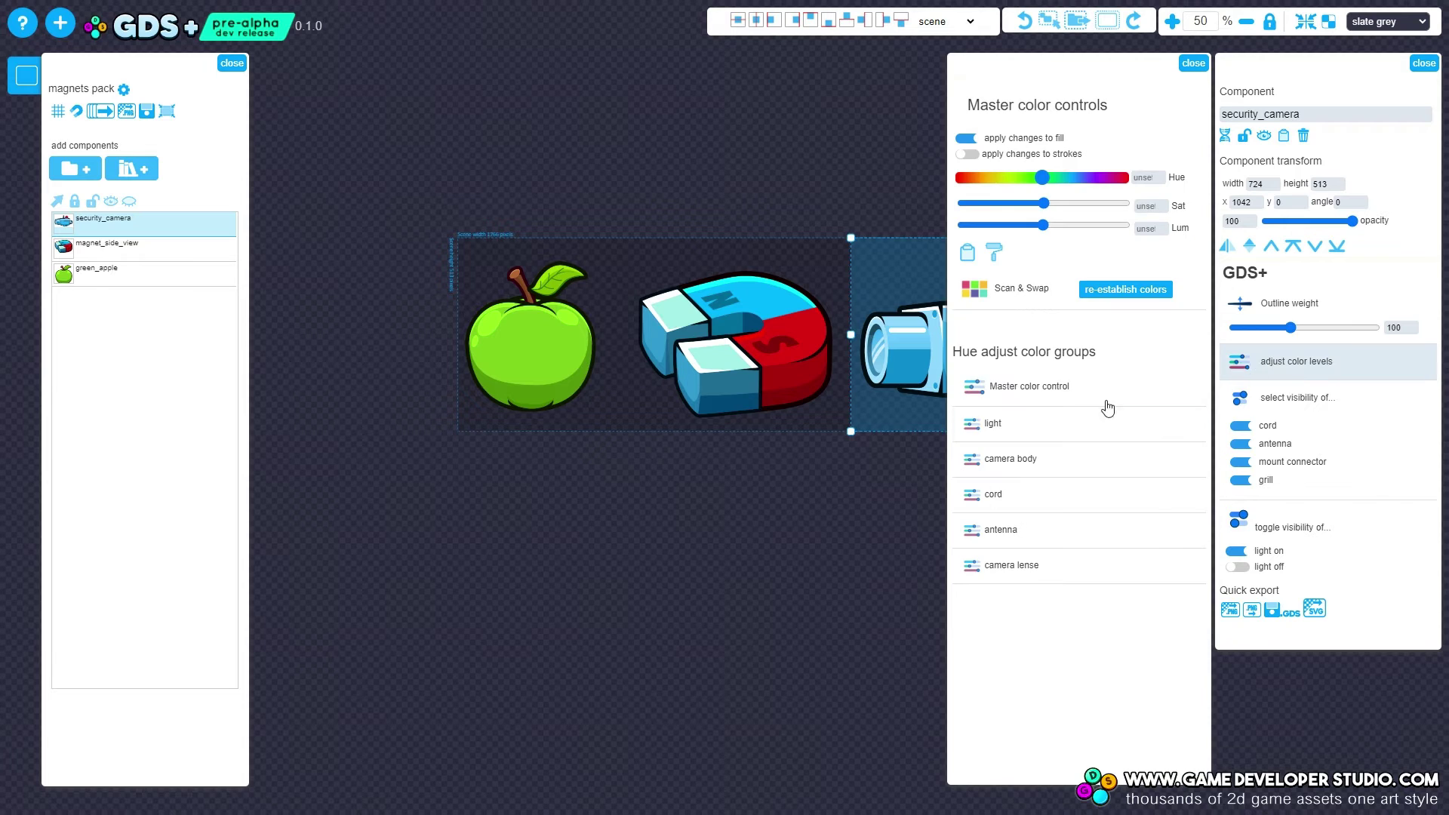
left_click_drag(849, 500, 645, 451)
left_click(231, 64)
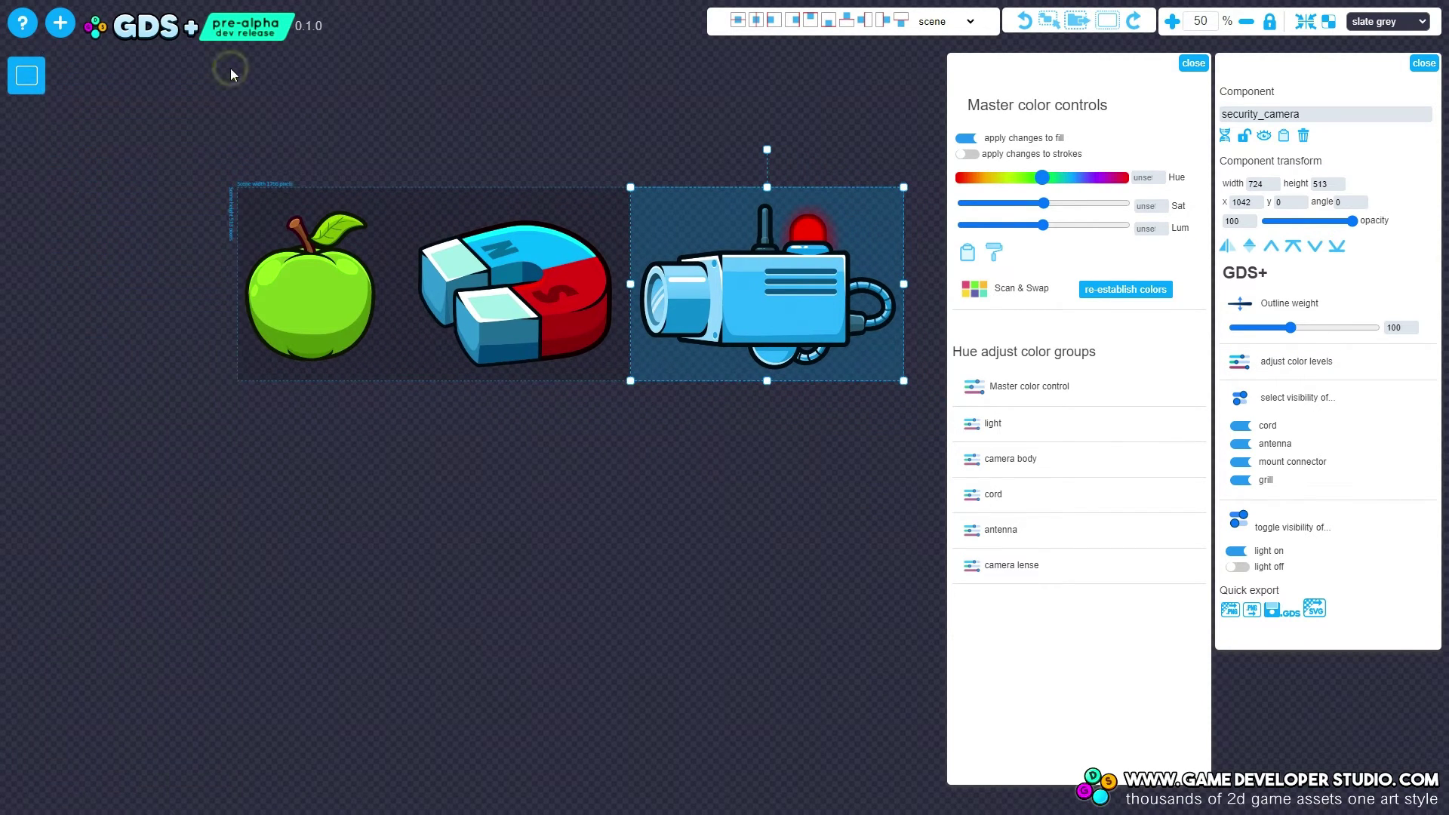
left_click_drag(1042, 179, 983, 182)
mouse_move(1044, 204)
left_mouse_down()
mouse_move(1075, 205)
mouse_move(1036, 205)
left_mouse_up()
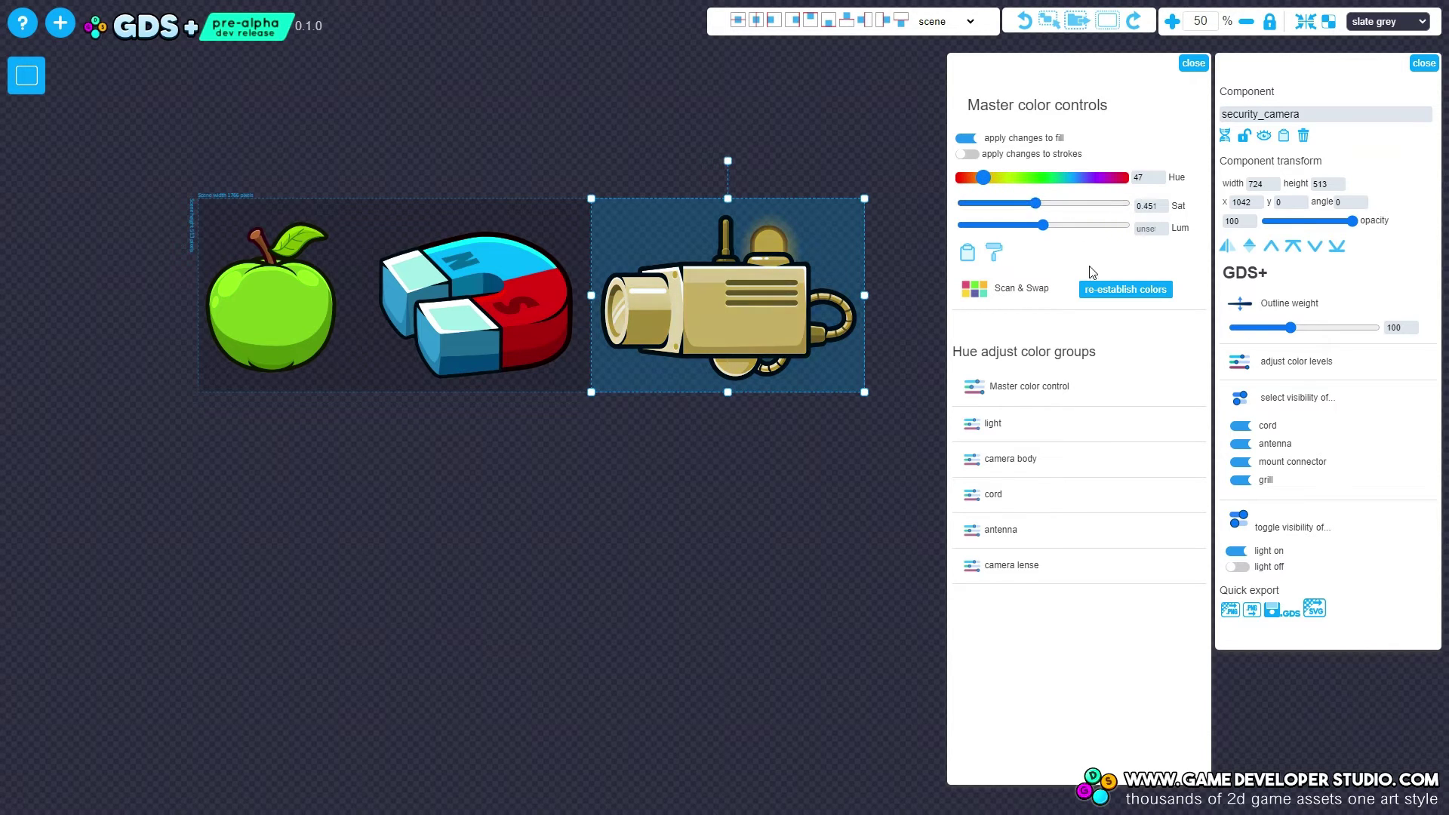
left_click_drag(983, 181, 1049, 183)
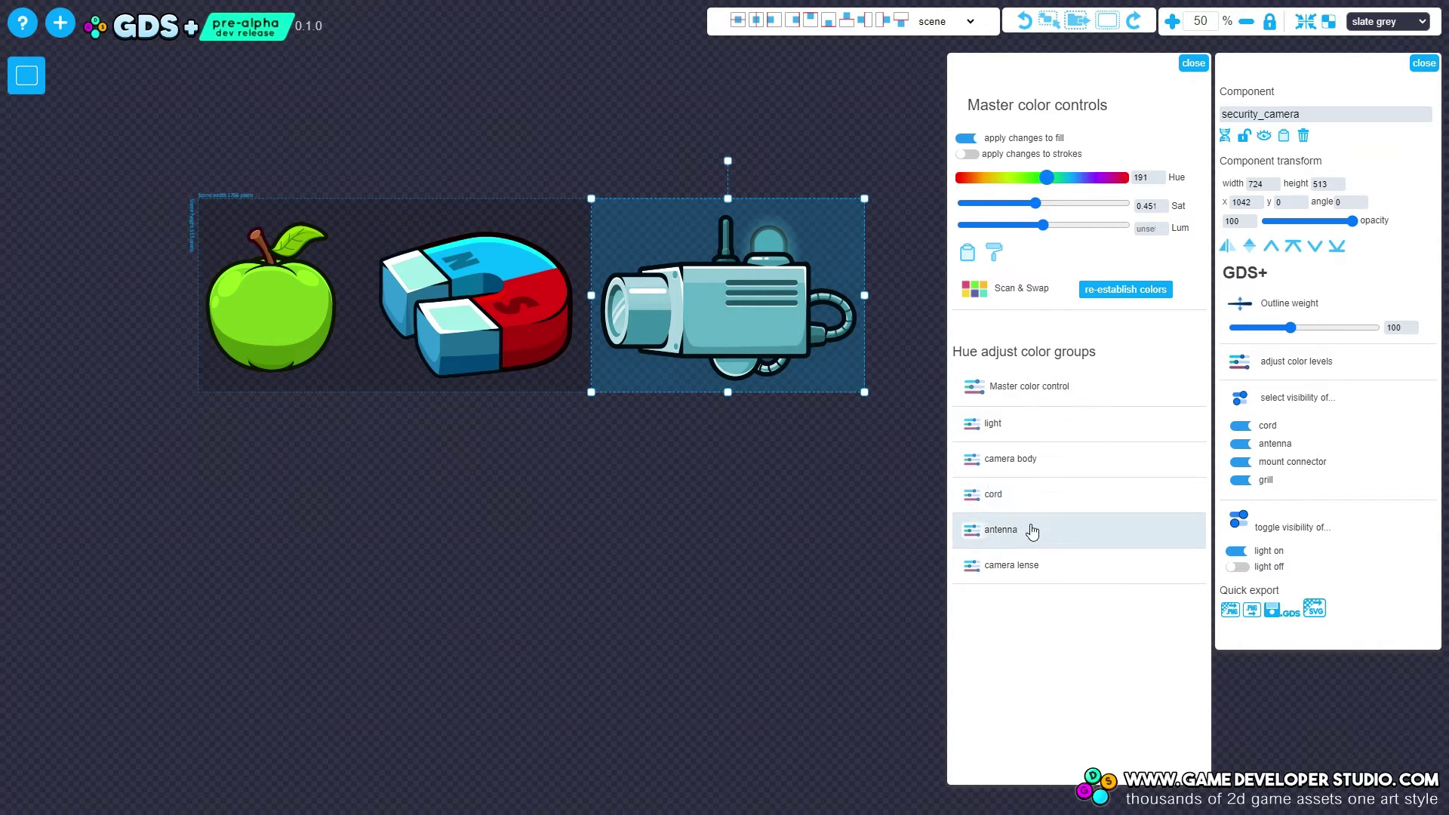
Recolor the security camera's cord to pink and set its light to hue 308 with saturation about 0.8
left_click(1020, 498)
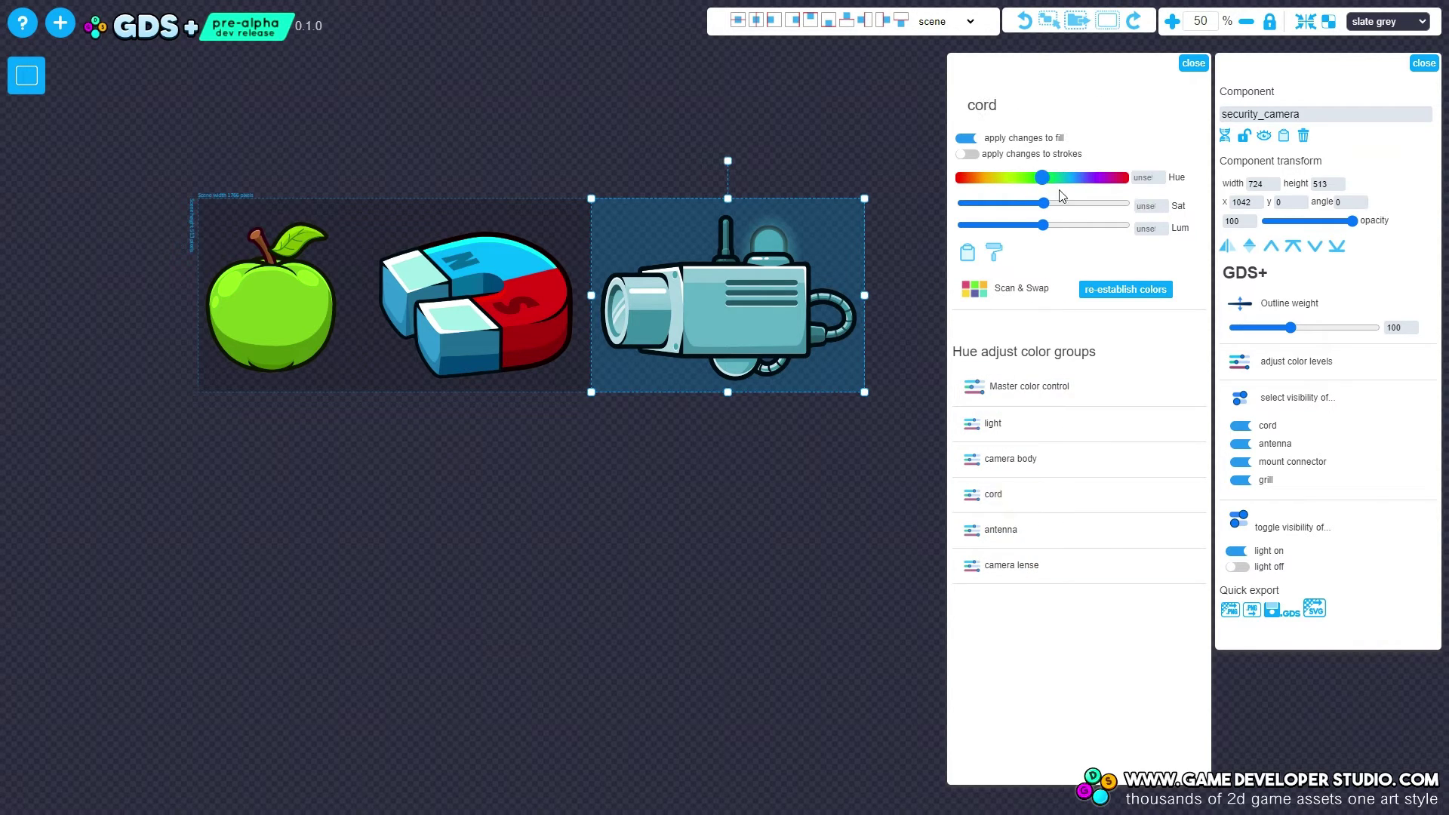
left_click_drag(1042, 177, 970, 176)
left_click(1068, 423)
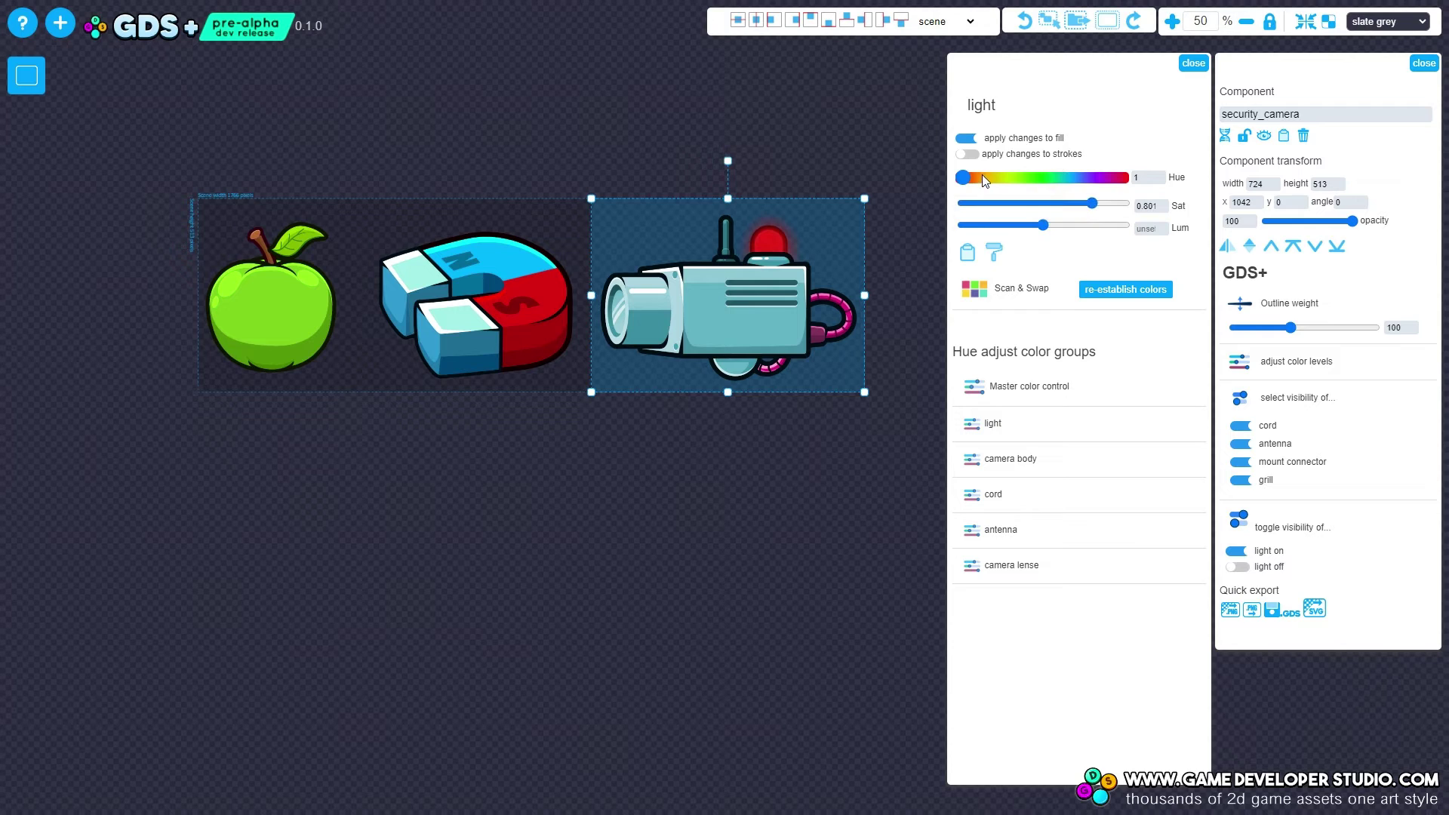
left_click_drag(966, 178, 1100, 188)
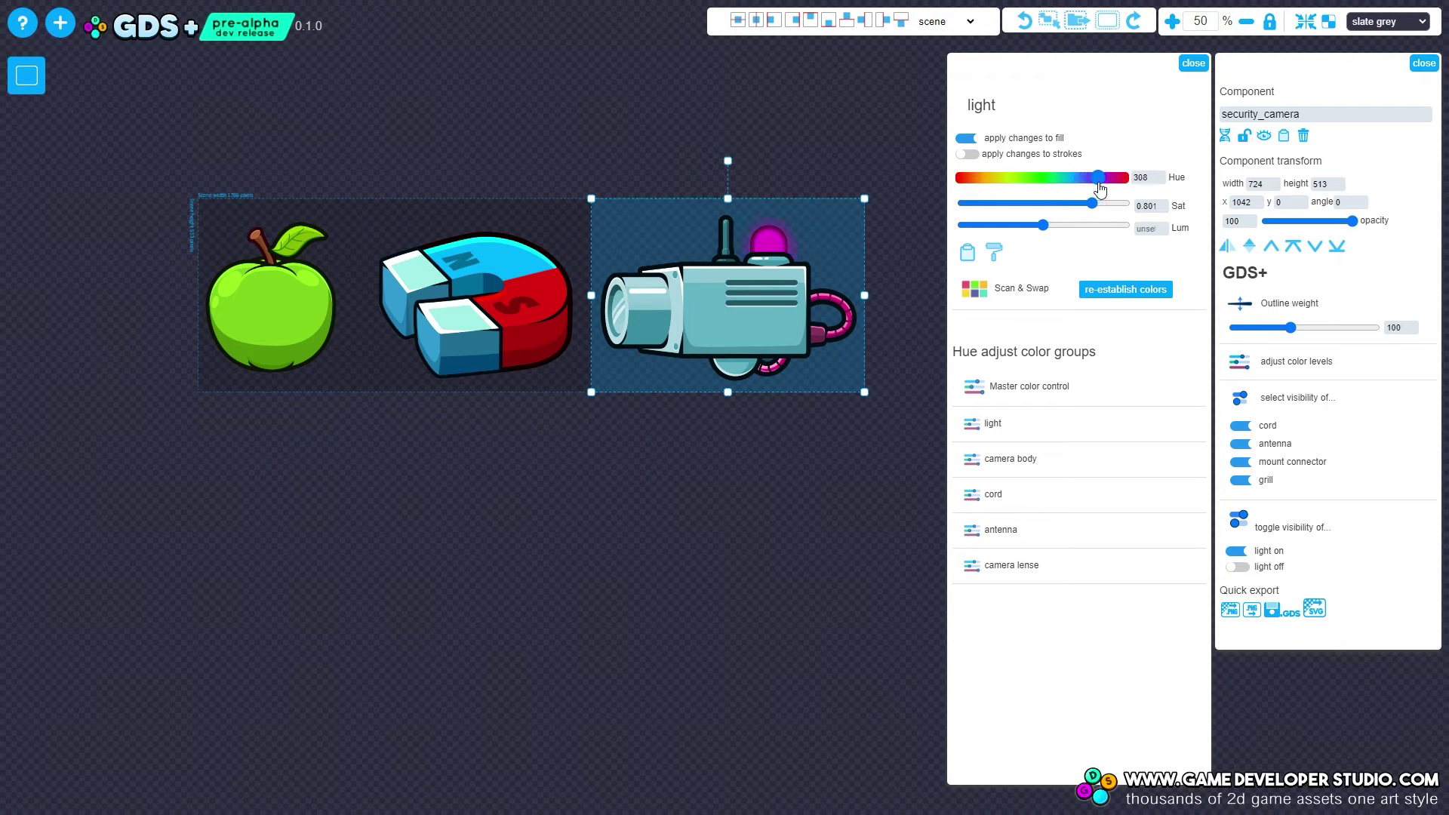
Set the camera lense to hue 261, saturation 0.35, luminosity 5.4, and the antenna to hue 92, saturation 0.95, luminosity about 7.1
left_click(1040, 574)
left_click_drag(1044, 178, 1037, 231)
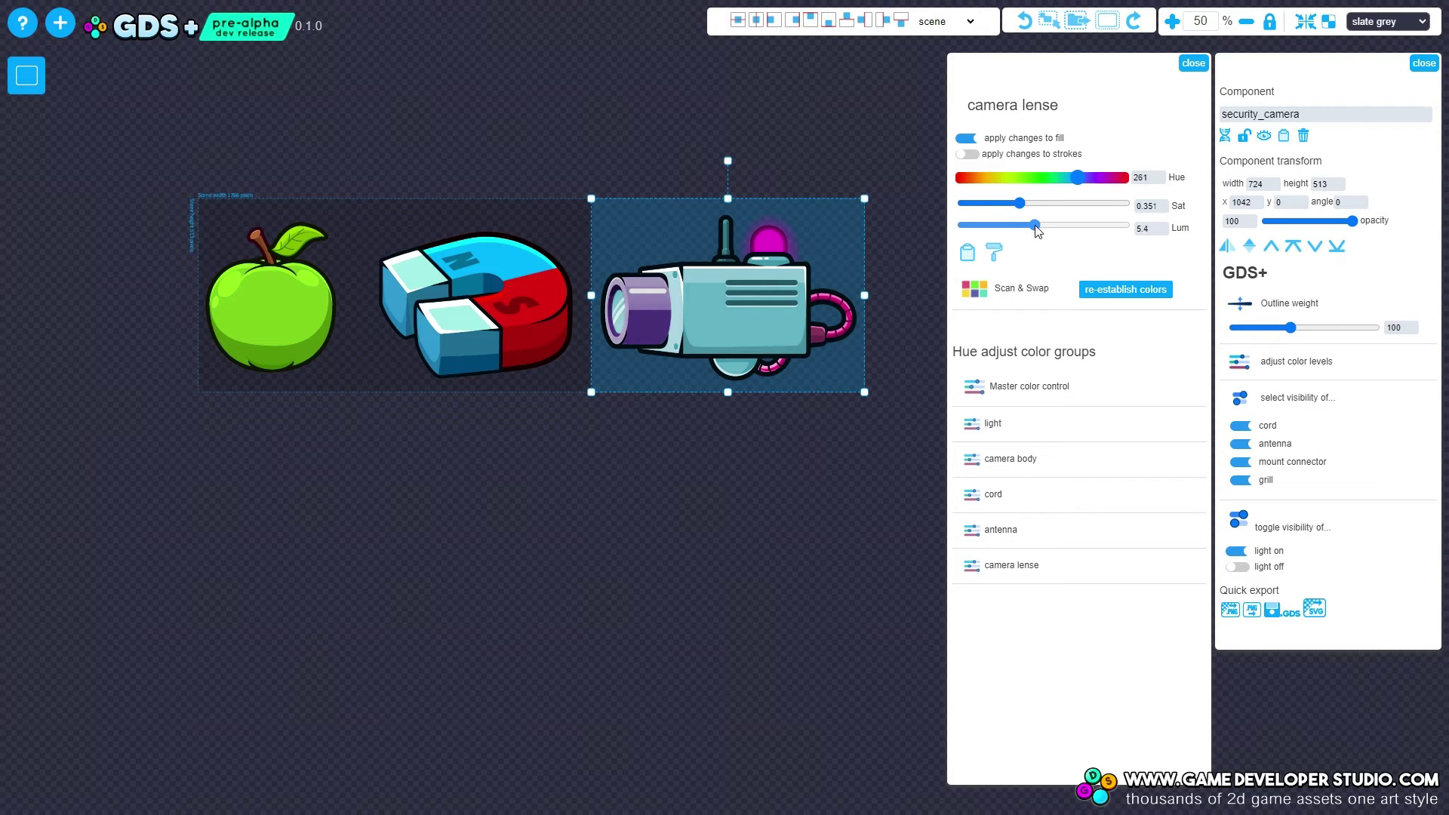
left_click(1056, 528)
left_click_drag(1043, 178, 1064, 229)
left_click(1052, 228)
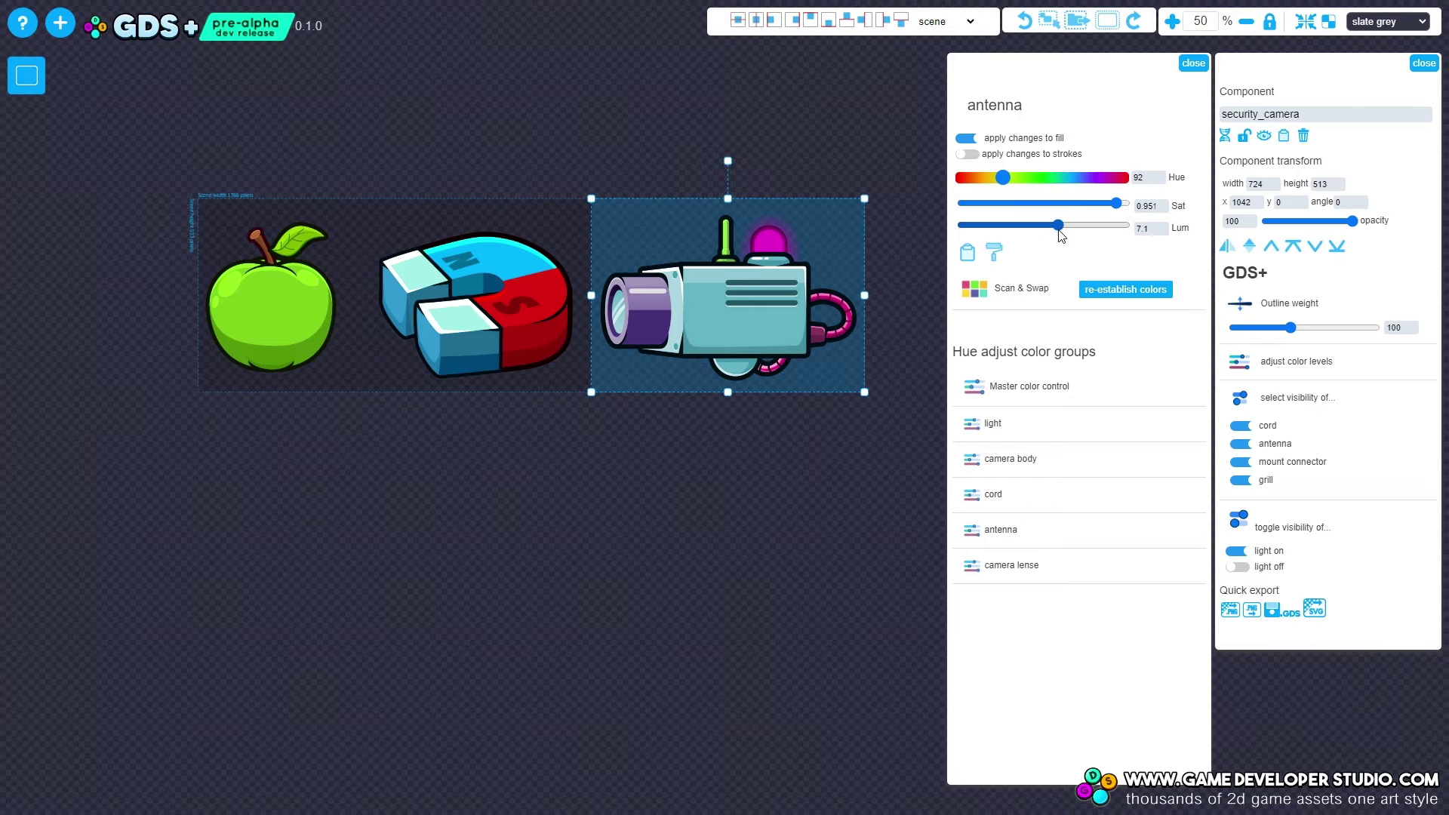
Adjust the hues of the security camera's color groups, giving it a blue body and a yellow light
left_click(562, 302)
left_click(1016, 423)
left_click_drag(1047, 178, 296, 366)
mouse_move(1053, 180)
left_mouse_down()
mouse_move(1107, 181)
mouse_move(1028, 180)
left_mouse_up()
left_click(992, 495)
left_click(994, 459)
left_click(739, 599)
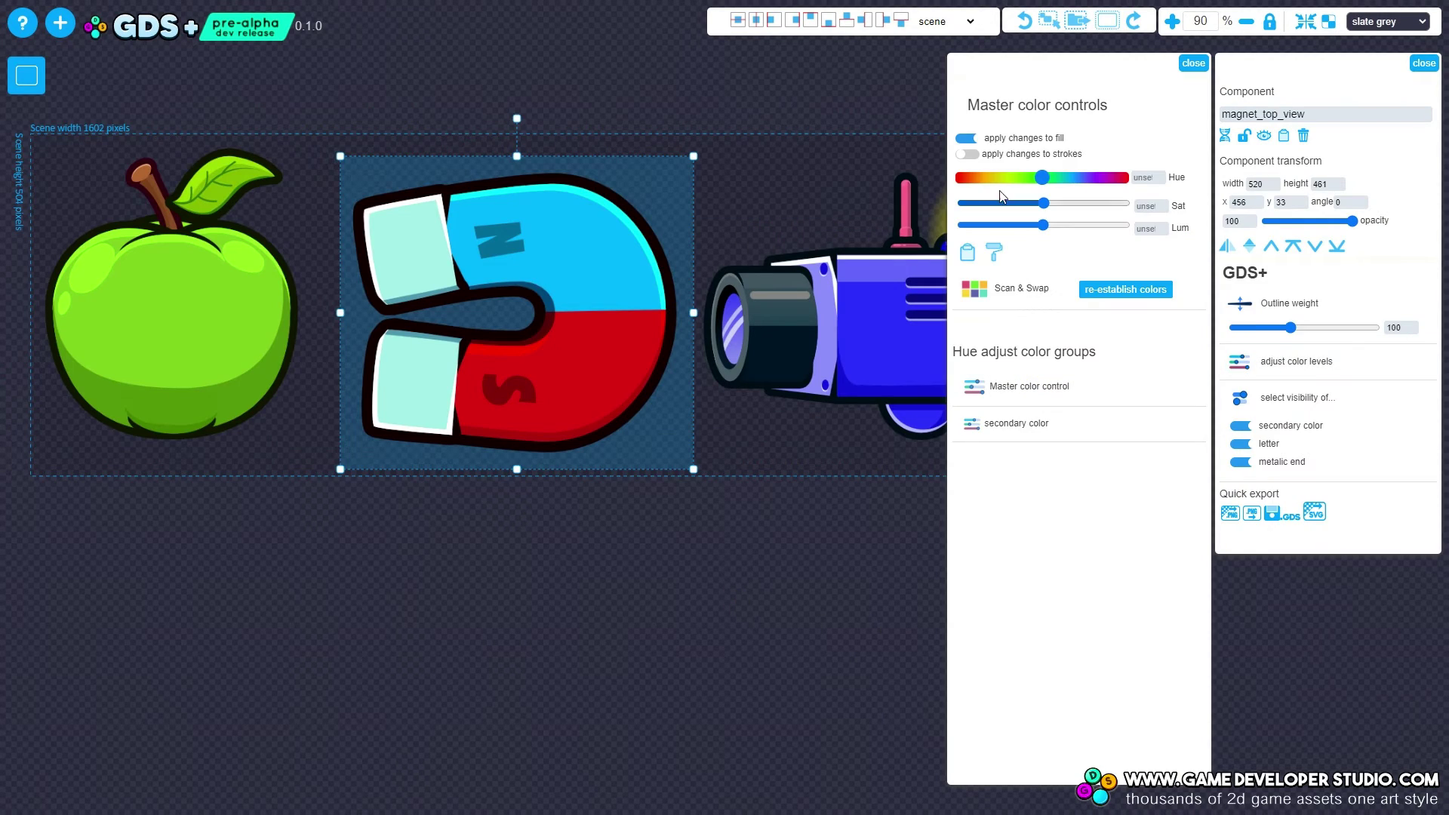
Raise the top-view magnet's luminosity to 12 and re-establish its original colors
mouse_move(1042, 225)
left_mouse_down()
mouse_move(1146, 233)
mouse_move(992, 231)
left_mouse_up()
left_click(968, 157)
left_click_drag(968, 225, 1157, 226)
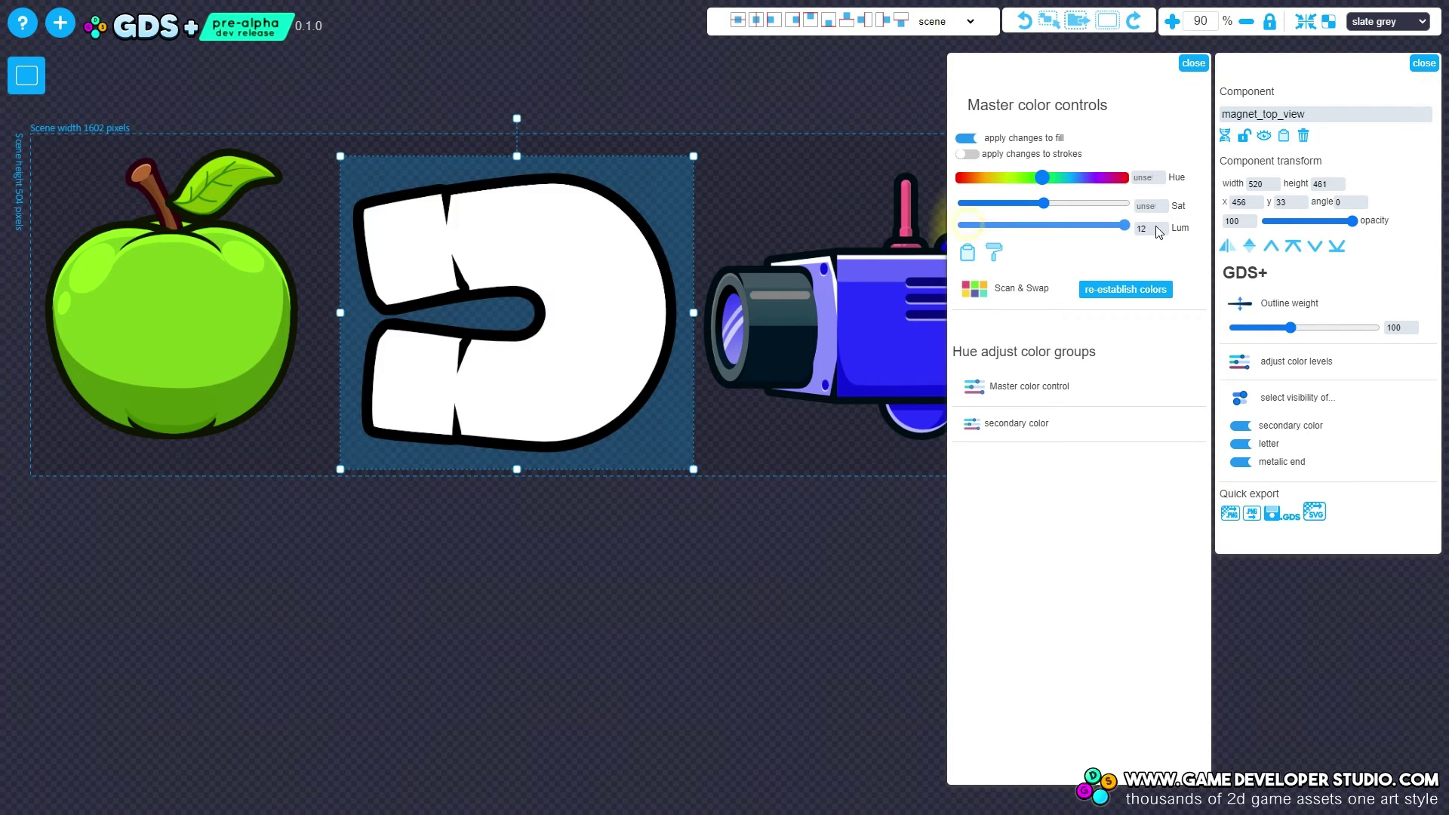
left_click(1144, 294)
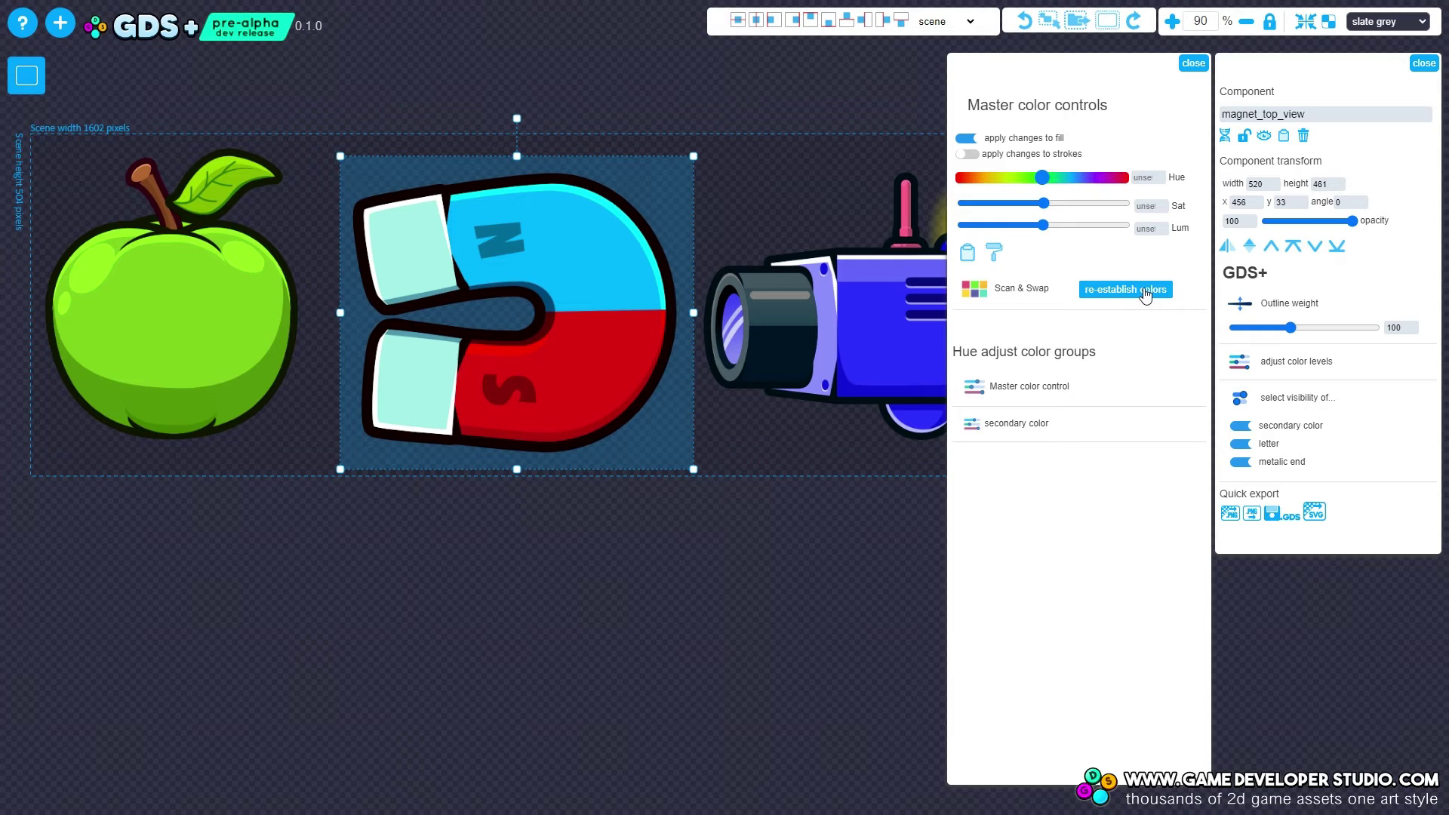
left_click(1194, 65)
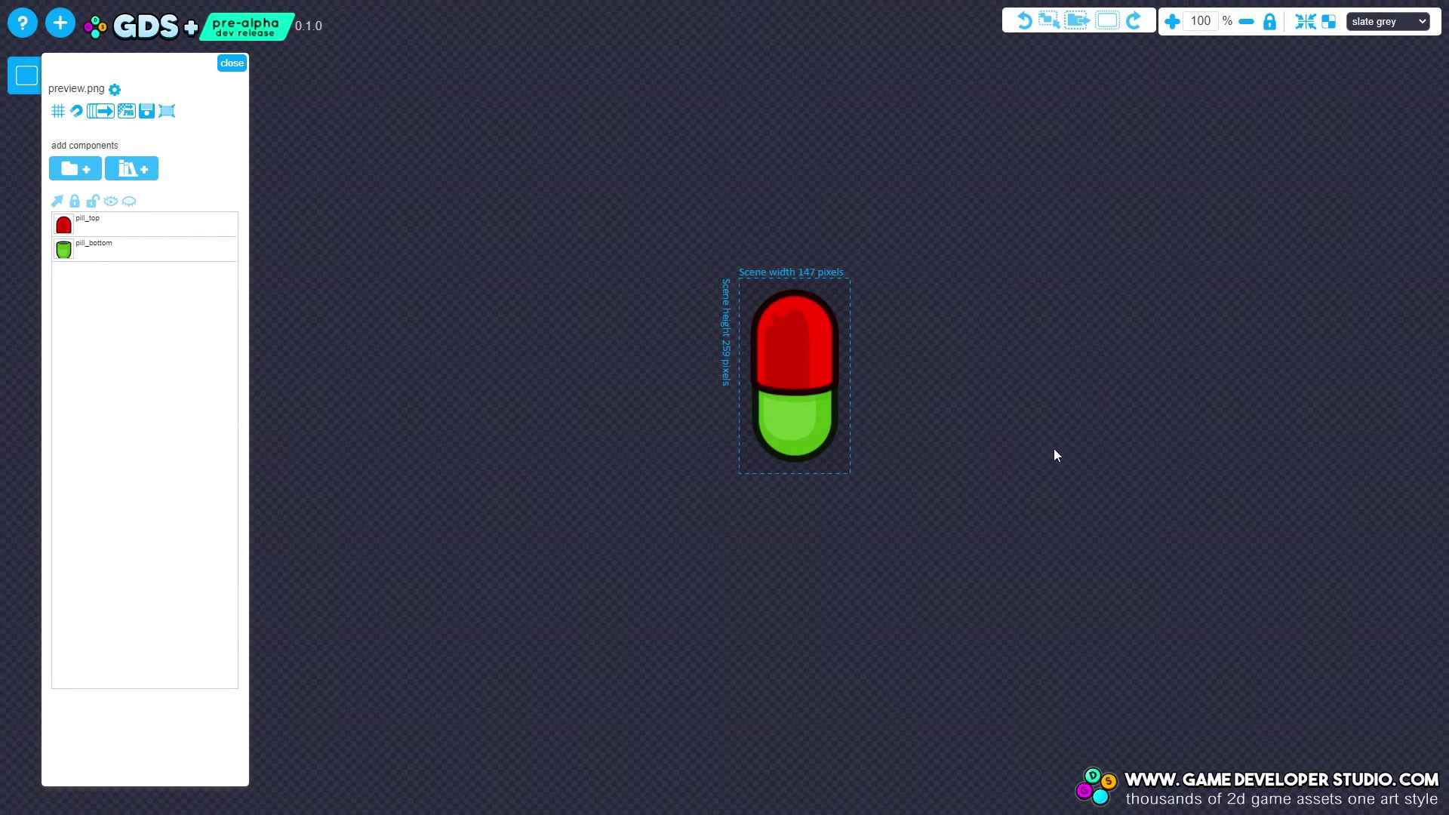
Cycle the pill top through the spots, stars, stripes, band and spiral patterns, ending on dip
left_click(806, 360)
left_click(1240, 433)
left_click(1241, 447)
left_click(1242, 463)
left_click(1242, 479)
left_click(1241, 494)
left_click(1242, 514)
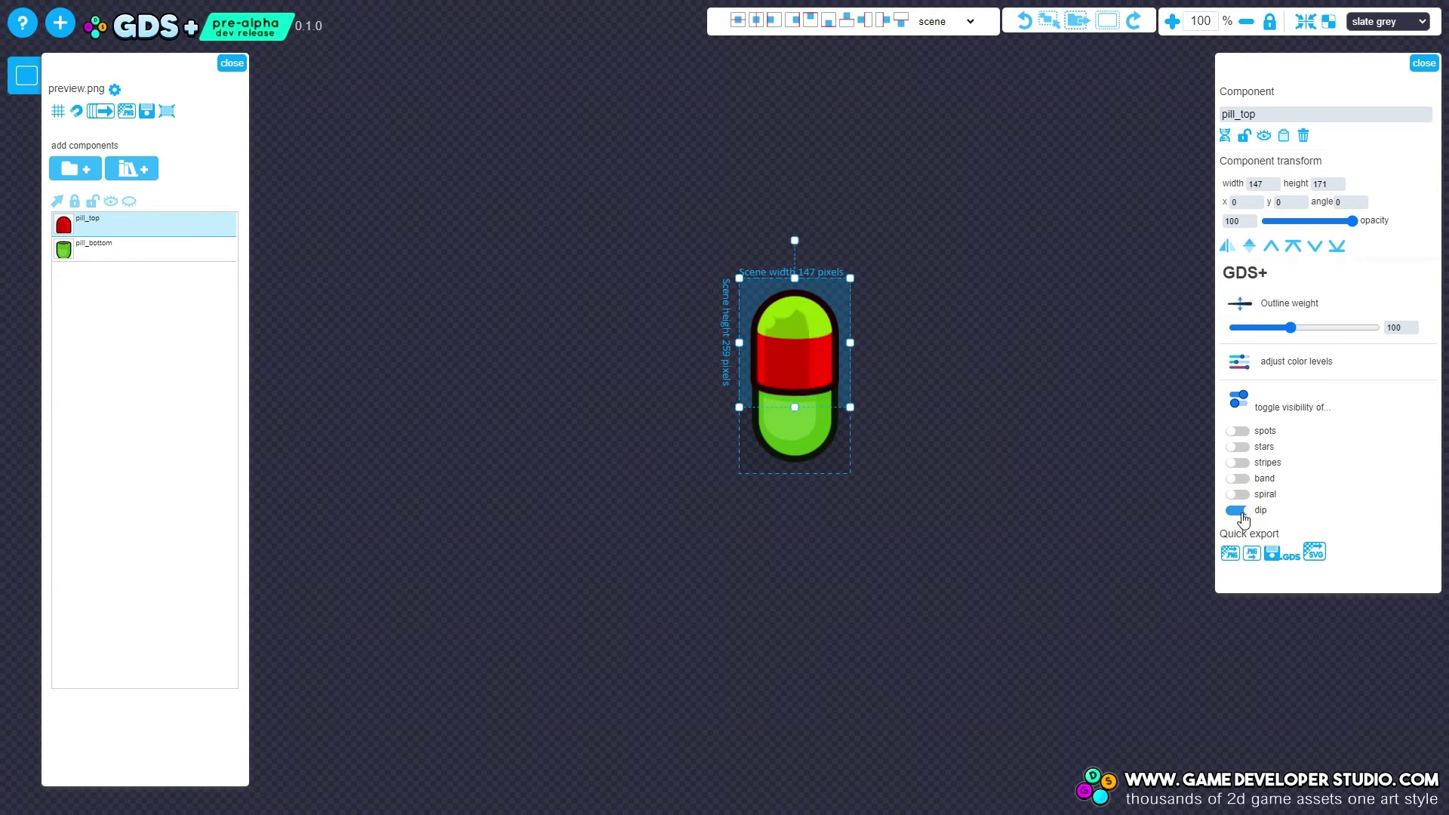
Cycle the pill bottom through the dip, stars, stripes, spiral, spots and band patterns, ending with no pattern
left_click(815, 446)
left_click(1236, 511)
left_click(1238, 494)
left_click(1239, 479)
left_click(1241, 464)
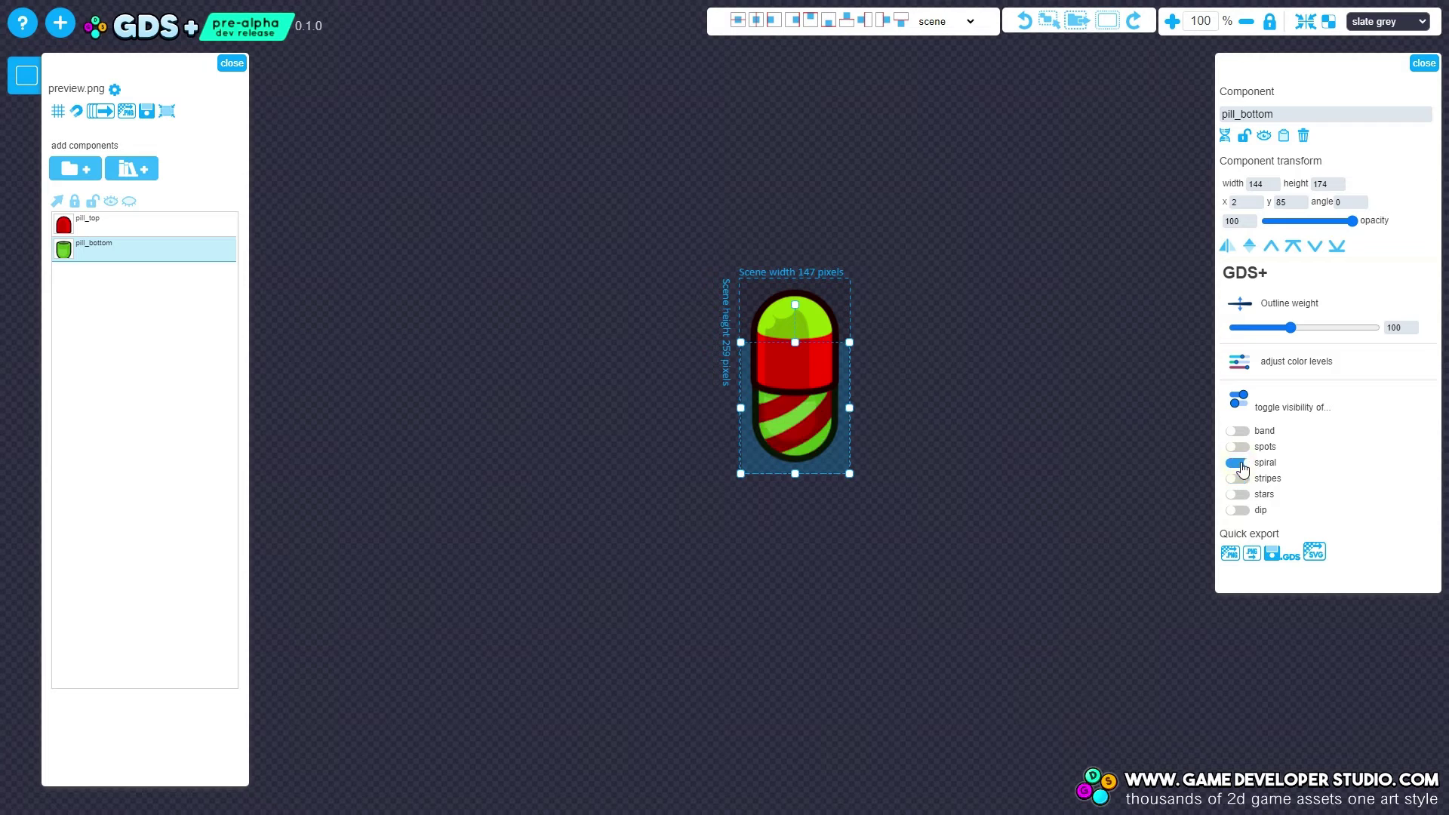
left_click(1241, 448)
left_click(1240, 432)
left_click(1241, 432)
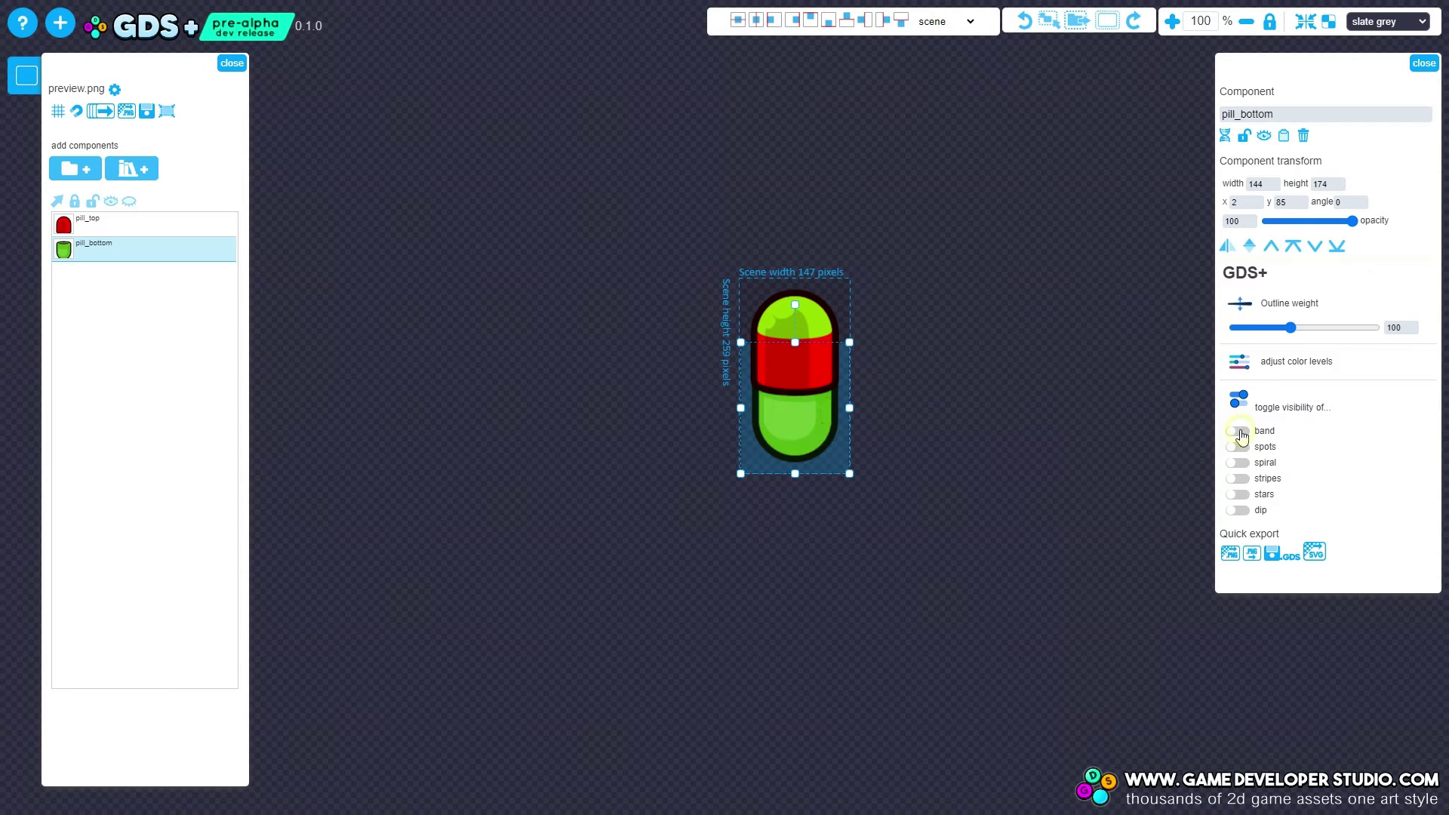
Apply the stars pattern to the pill top and set its master hue to 15
left_click(792, 373)
left_click(1238, 447)
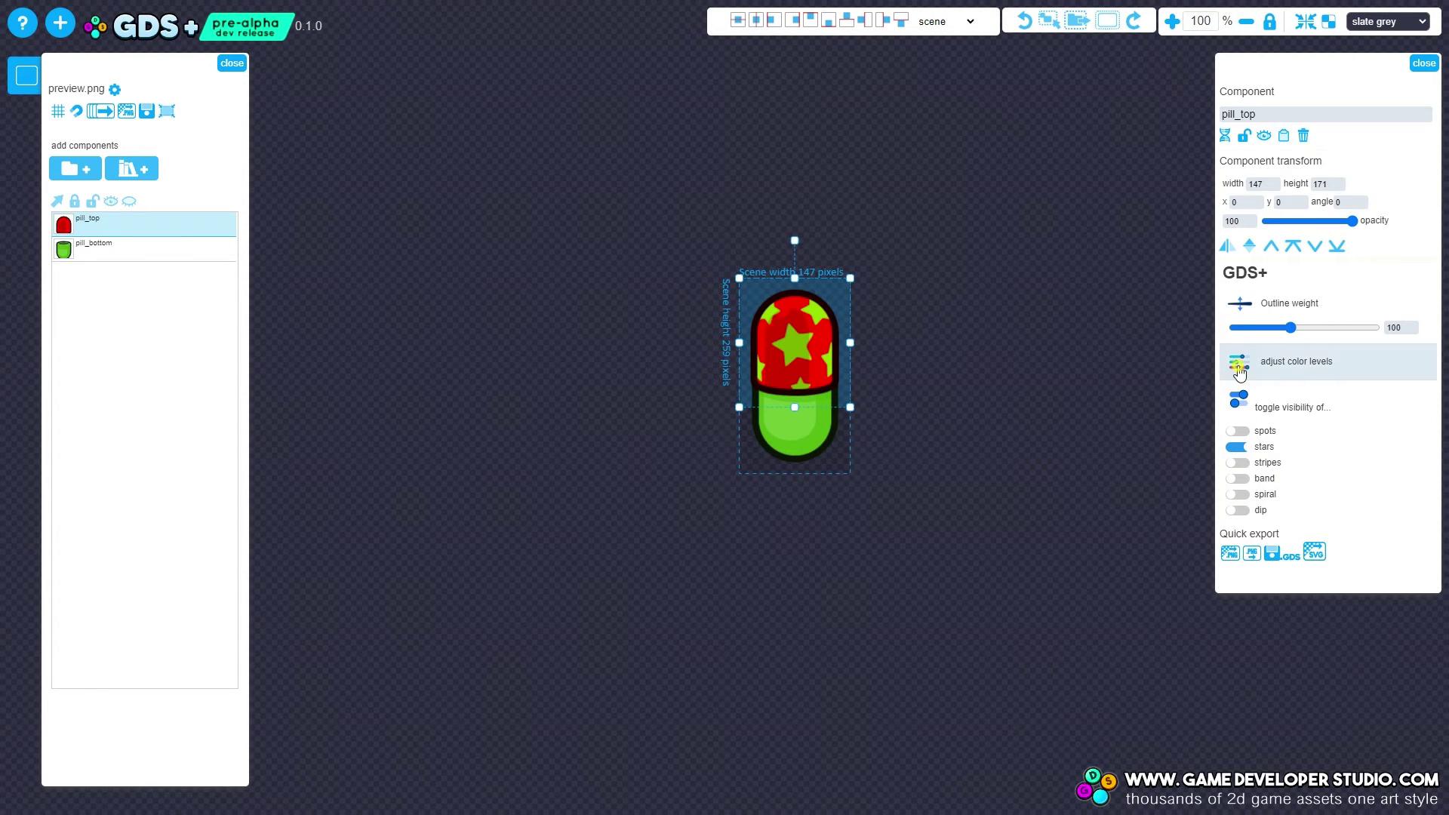
left_click(1239, 363)
left_click_drag(1045, 184, 972, 178)
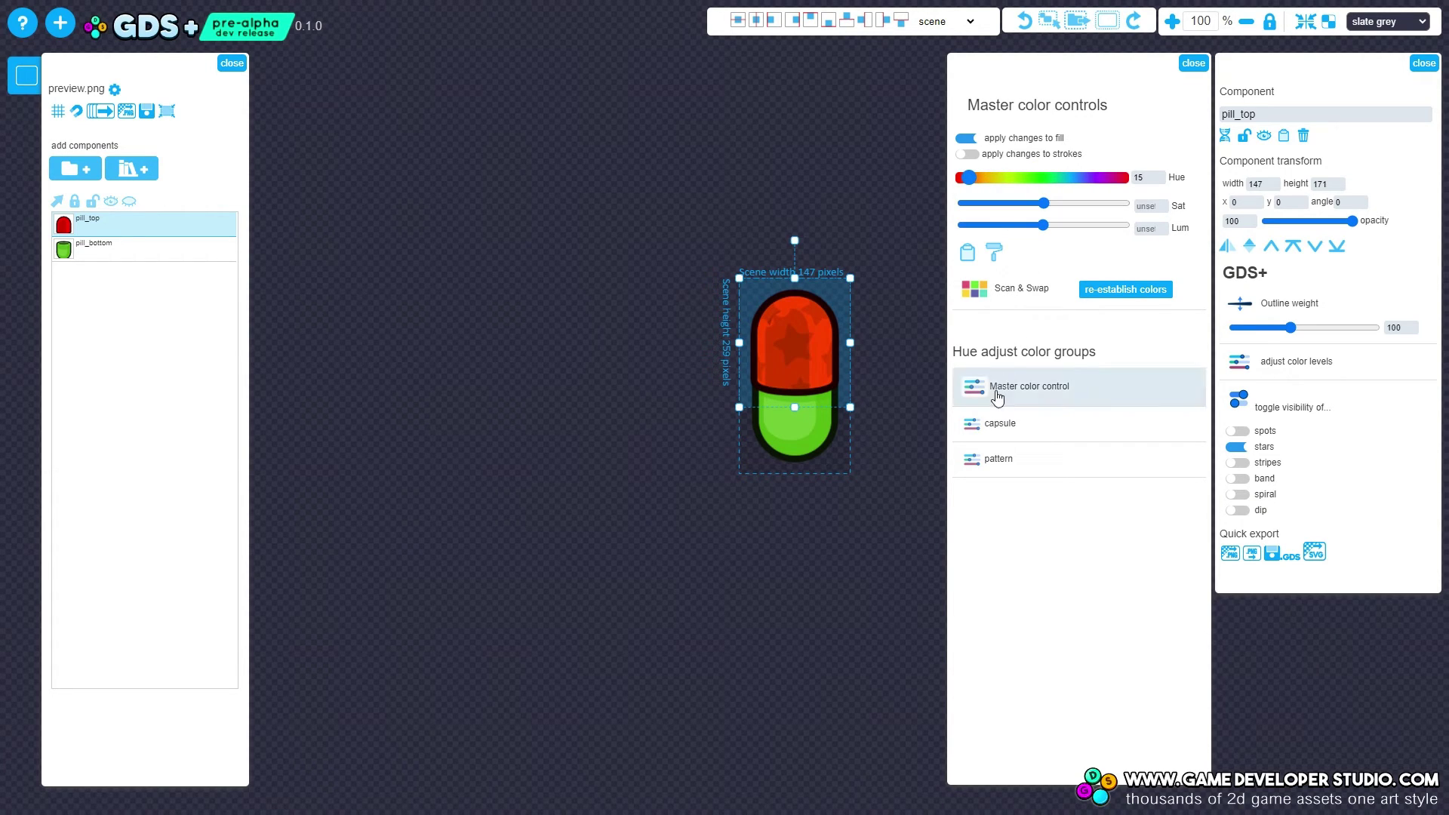
Adjust the hue of the pill top's pattern color group
left_click(1015, 462)
left_click_drag(1037, 185, 1117, 204)
mouse_move(1031, 185)
left_mouse_down()
mouse_move(1076, 188)
mouse_move(1051, 226)
mouse_move(1093, 225)
mouse_move(1032, 182)
left_mouse_up()
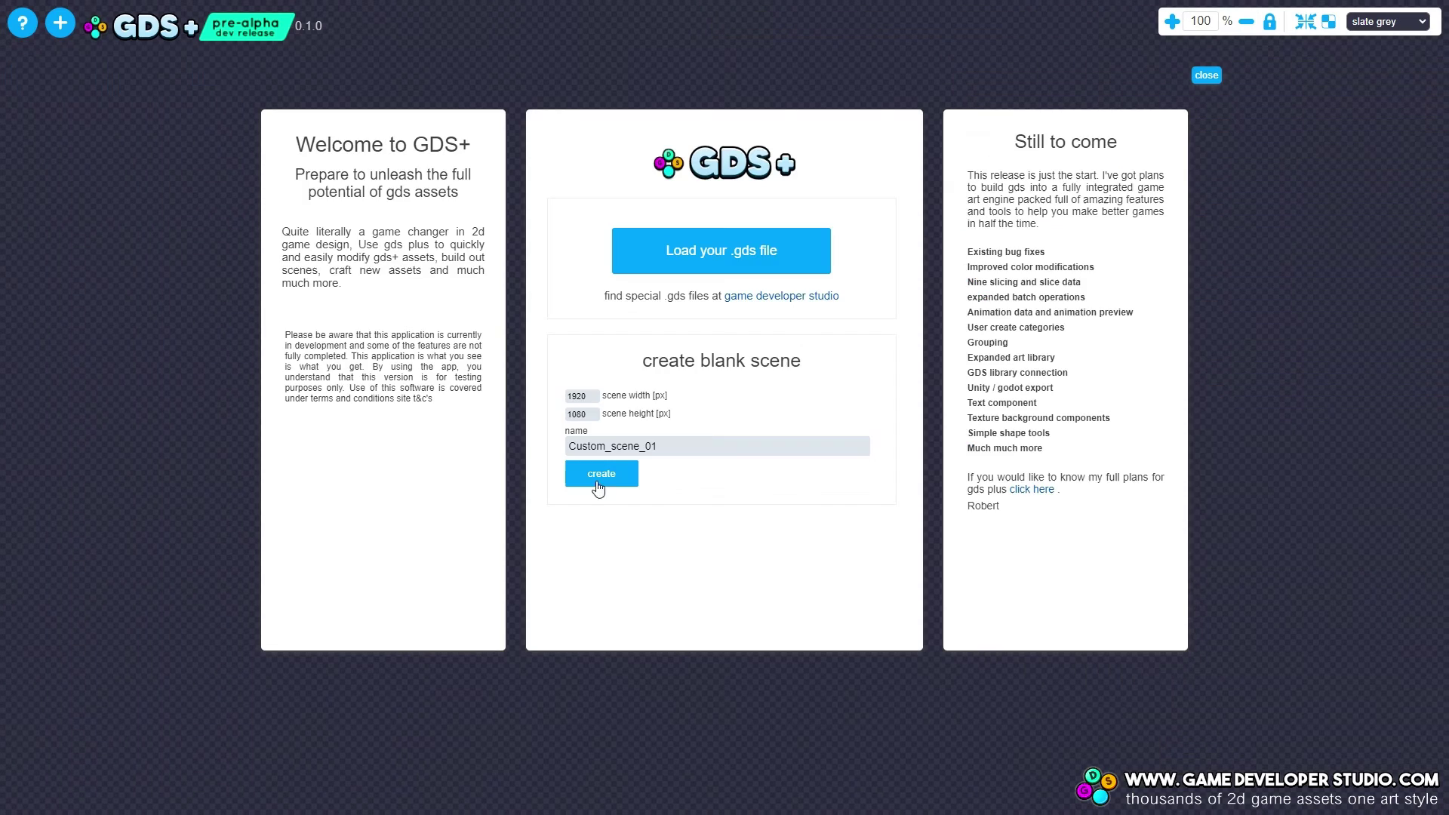
Create the blank 1920 by 1080 px scene Custom_scene_01 and import the asset pack from the desktop's parachutes folder
left_click(600, 475)
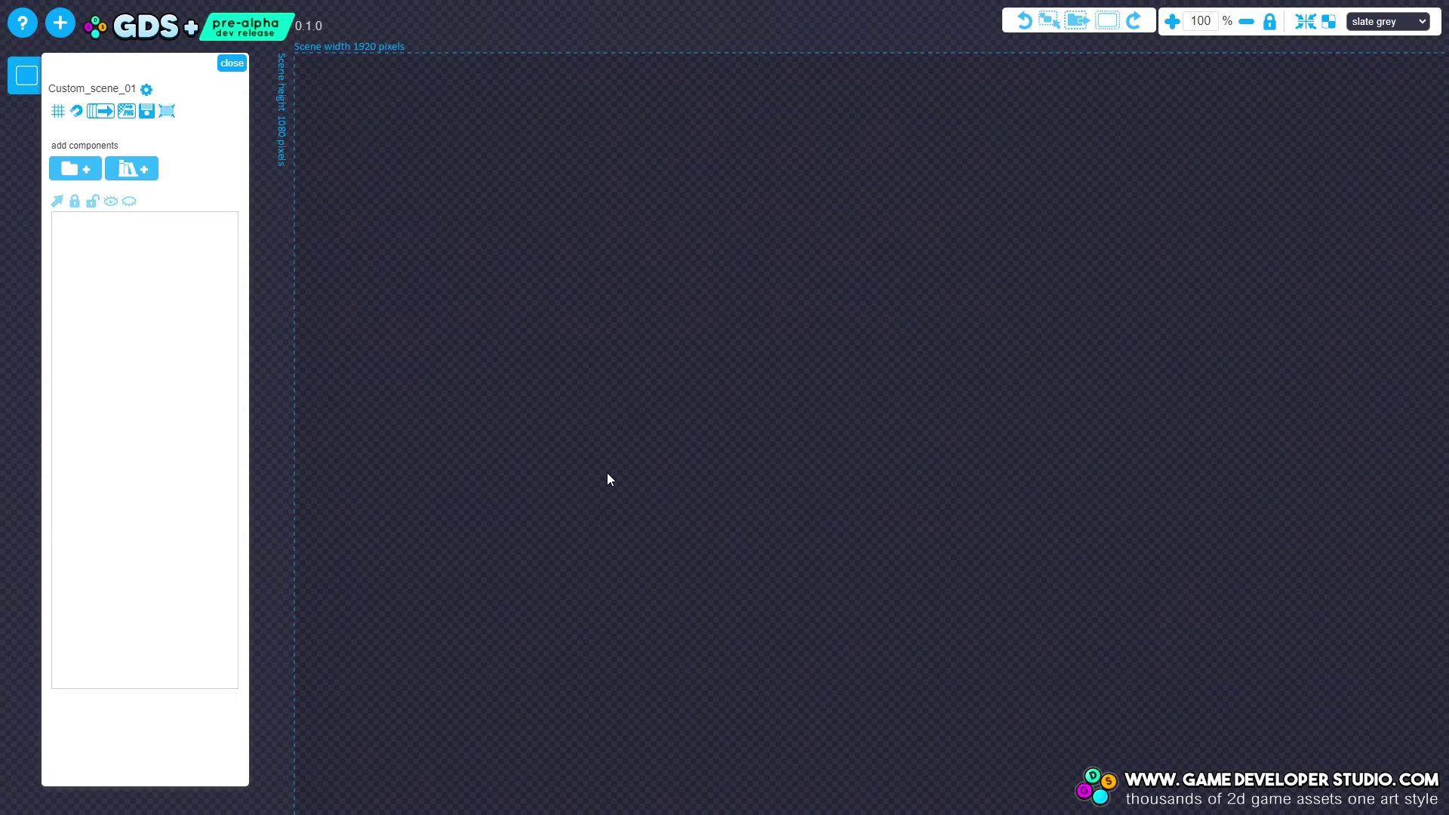
left_click(76, 167)
left_click(190, 38)
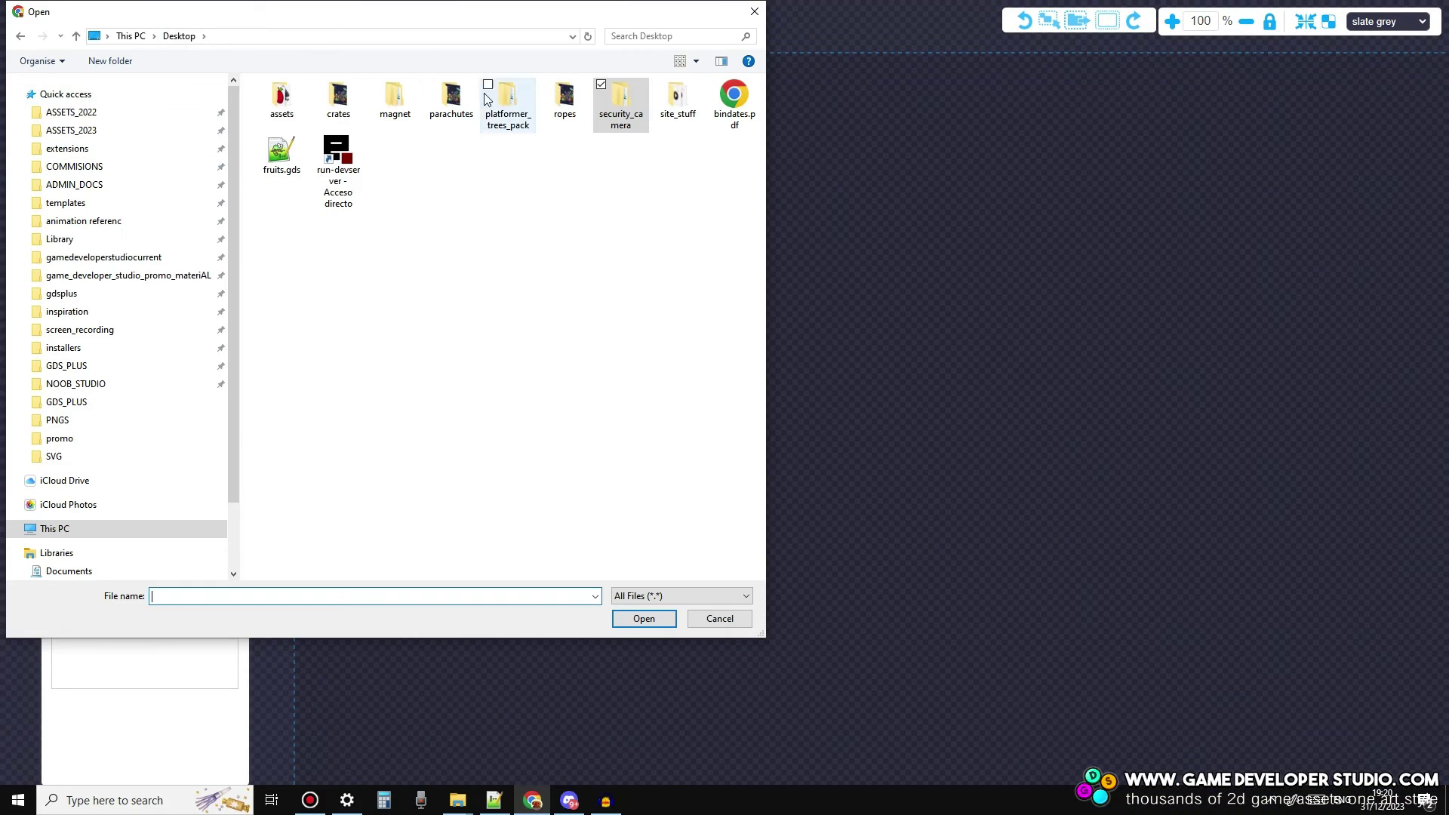
double_click(441, 94)
double_click(311, 106)
left_click(324, 106)
left_click(644, 619)
Move all the parachute components down together to clear the upper part of the scene
scroll(567, 359, "down", 7)
key("ctrl+a")
left_click_drag(626, 397, 631, 653)
left_click(425, 402)
Import the crate asset pack from the desktop's crates folder into the scene
left_click(75, 168)
left_click(179, 36)
double_click(338, 106)
double_click(325, 105)
left_click(331, 136)
left_click(644, 619)
left_click_drag(910, 384, 845, 289)
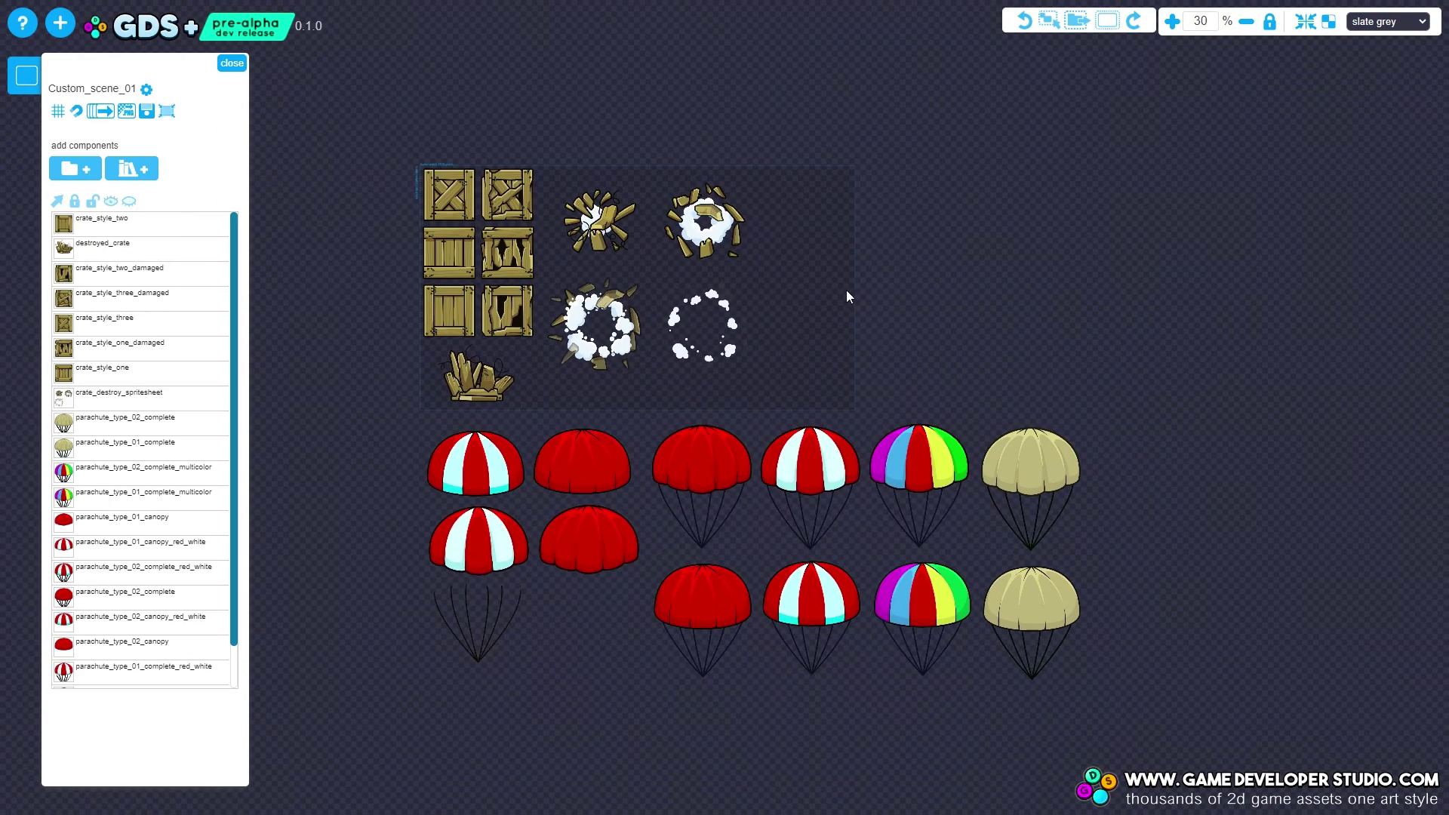
Move crate_style_one and a complete red and white parachute into the empty space beside the crate sprites
scroll(456, 234, "up", 1)
left_click_drag(454, 280, 964, 388)
left_click_drag(1065, 412, 731, 381)
left_click_drag(601, 550, 655, 248)
Rotate crate_style_one by 12 degrees beneath the red and white parachute's cords
scroll(626, 356, "up", 4)
left_click(636, 406)
left_click_drag(658, 182, 669, 169)
scroll(731, 345, "down", 5)
scroll(749, 264, "up", 6)
left_click(672, 226)
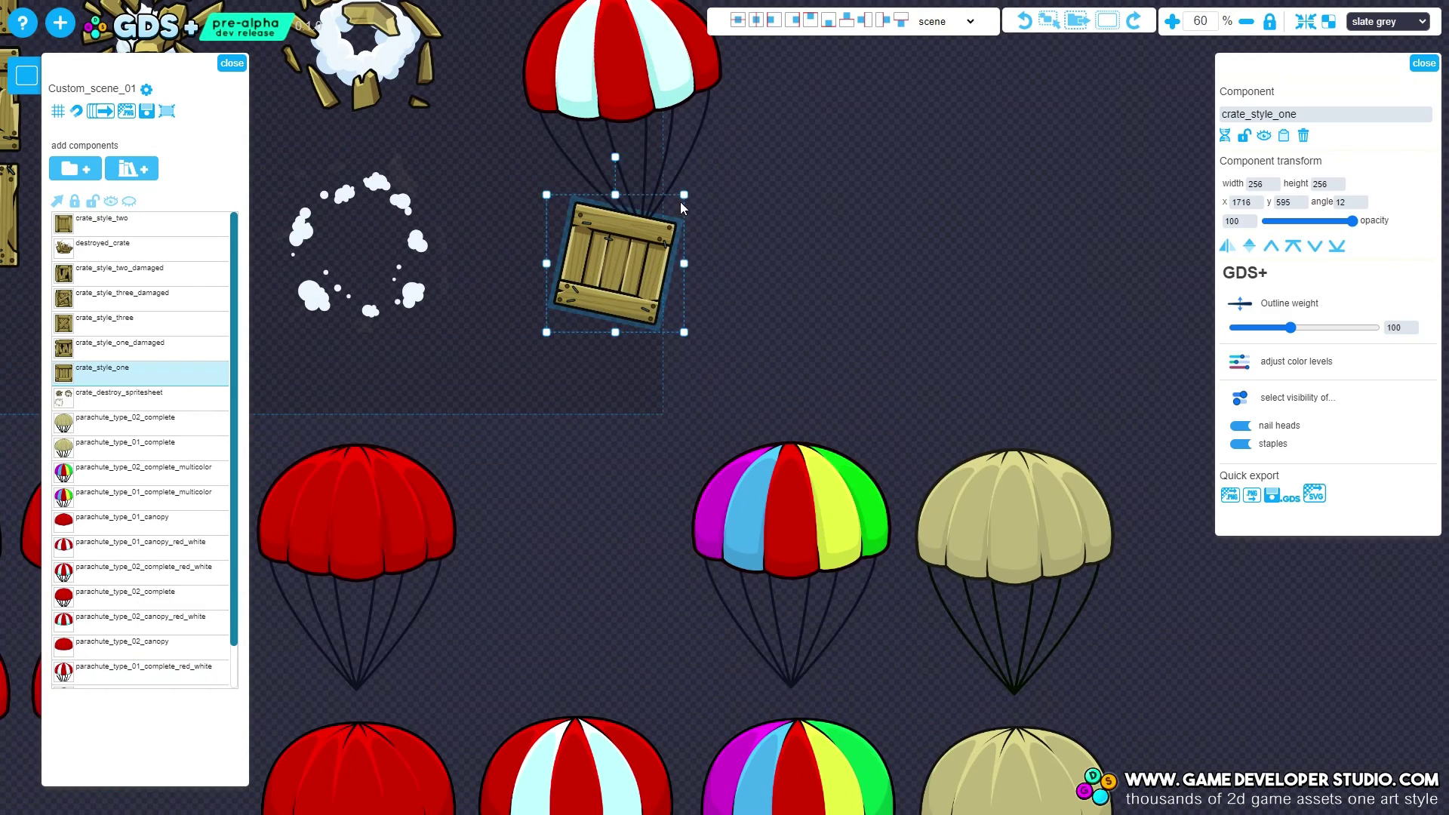
left_click_drag(1292, 328, 1287, 335)
Delete every other parachute and crate component, keeping only the assembled red and white parachute and its crate
scroll(1287, 334, "down", 8)
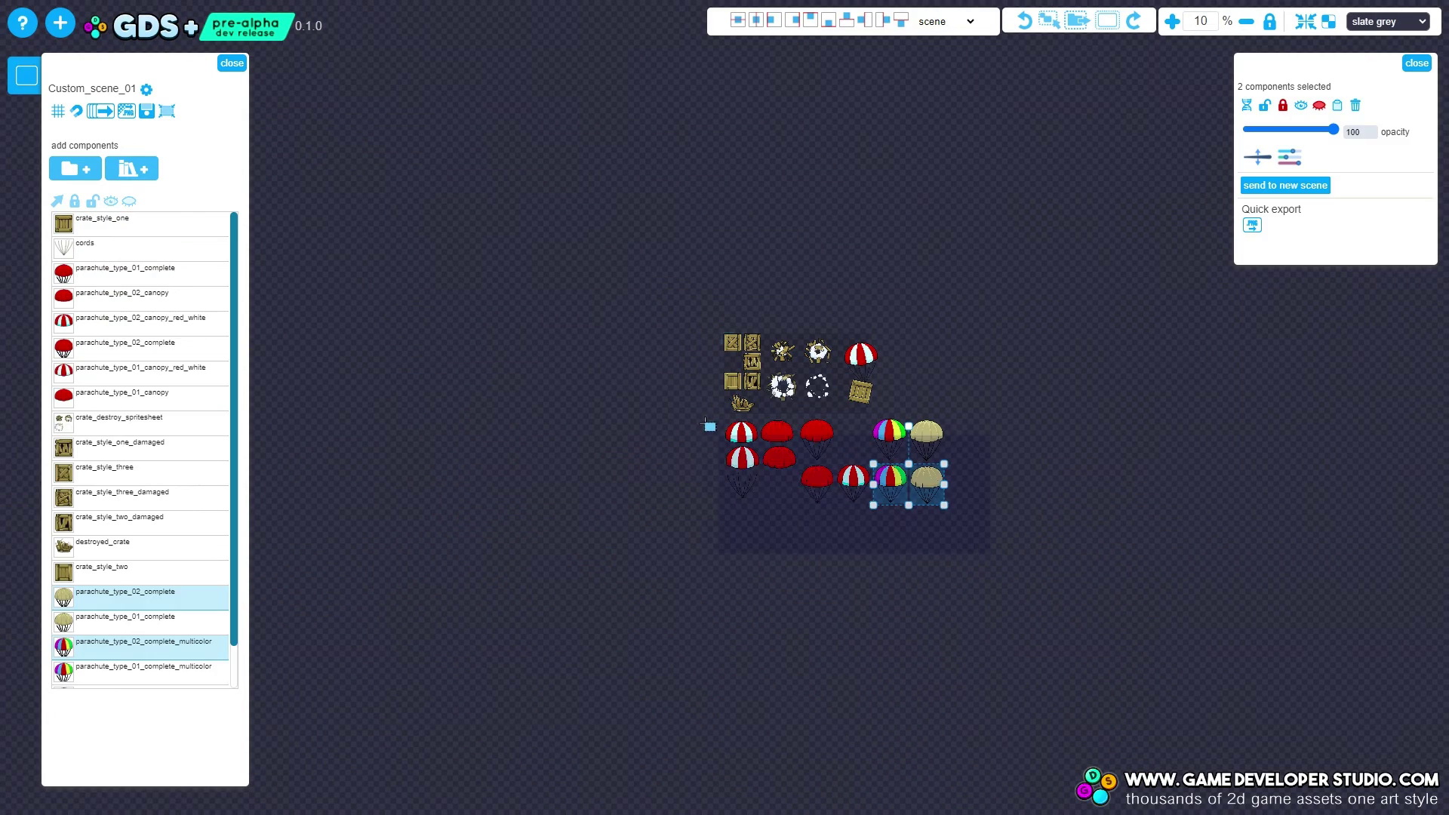
key("Delete")
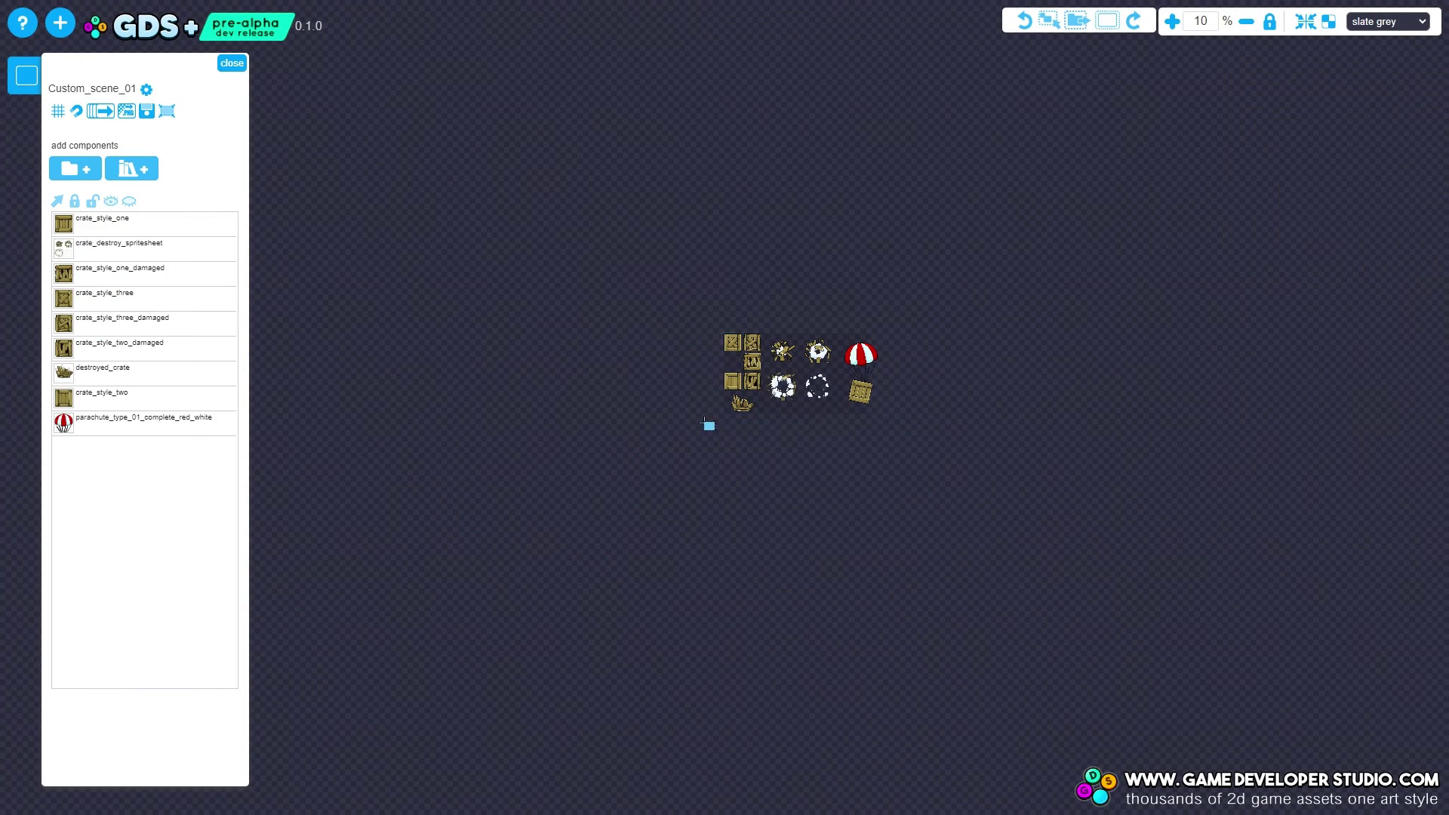
scroll(708, 424, "up", 6)
left_click_drag(387, 75, 854, 442)
key("Delete")
Fit the scene bounds to the parachute and crate
left_click_drag(813, 487, 674, 482)
left_click(167, 113)
left_click_drag(332, 291, 655, 296)
scroll(655, 296, "up", 1)
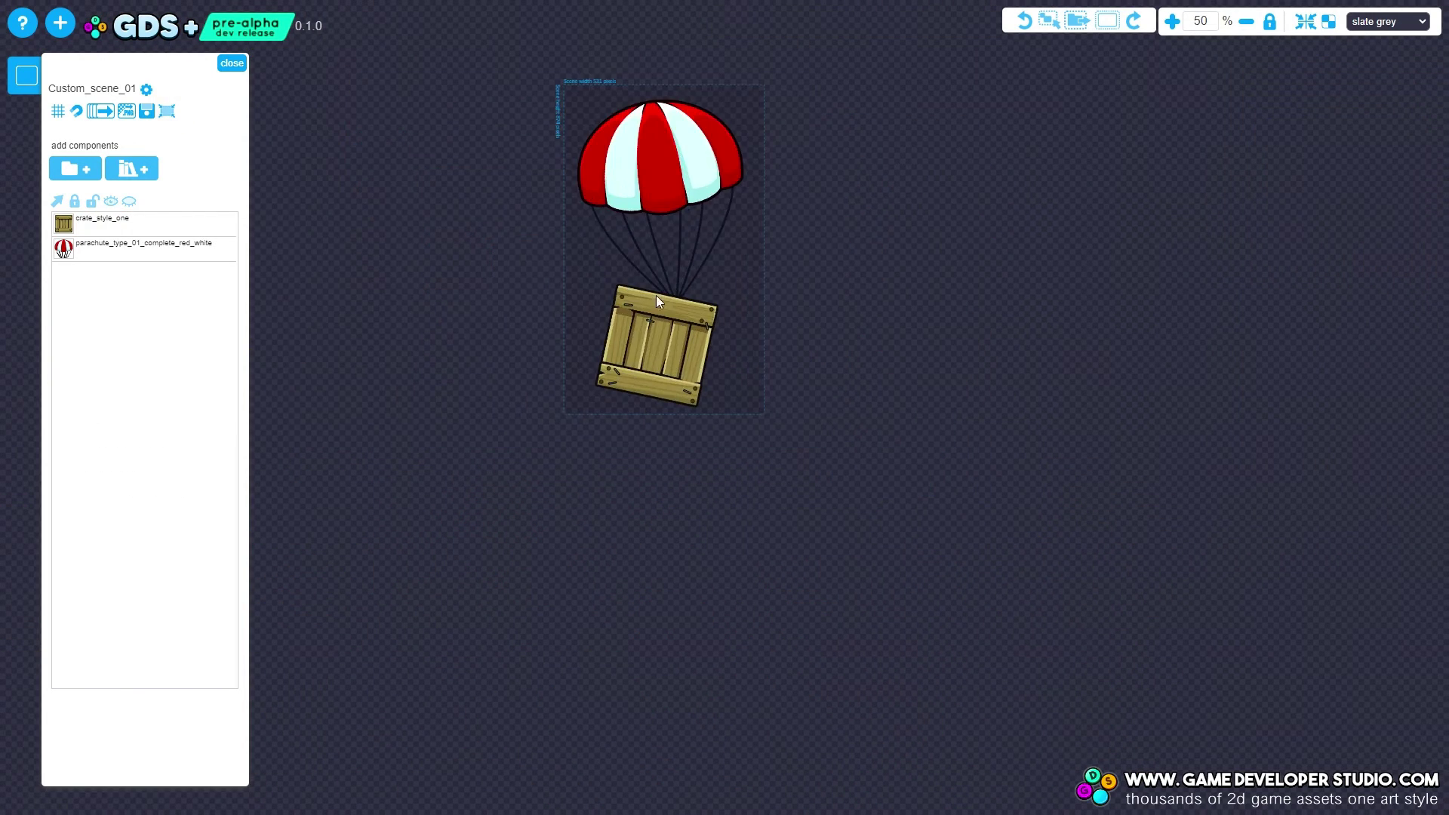
Set the outline weight of the parachute and the crate to about 133
left_click(672, 175)
mouse_move(1292, 327)
left_mouse_down()
mouse_move(1362, 323)
mouse_move(1310, 327)
left_mouse_up()
left_click(690, 348)
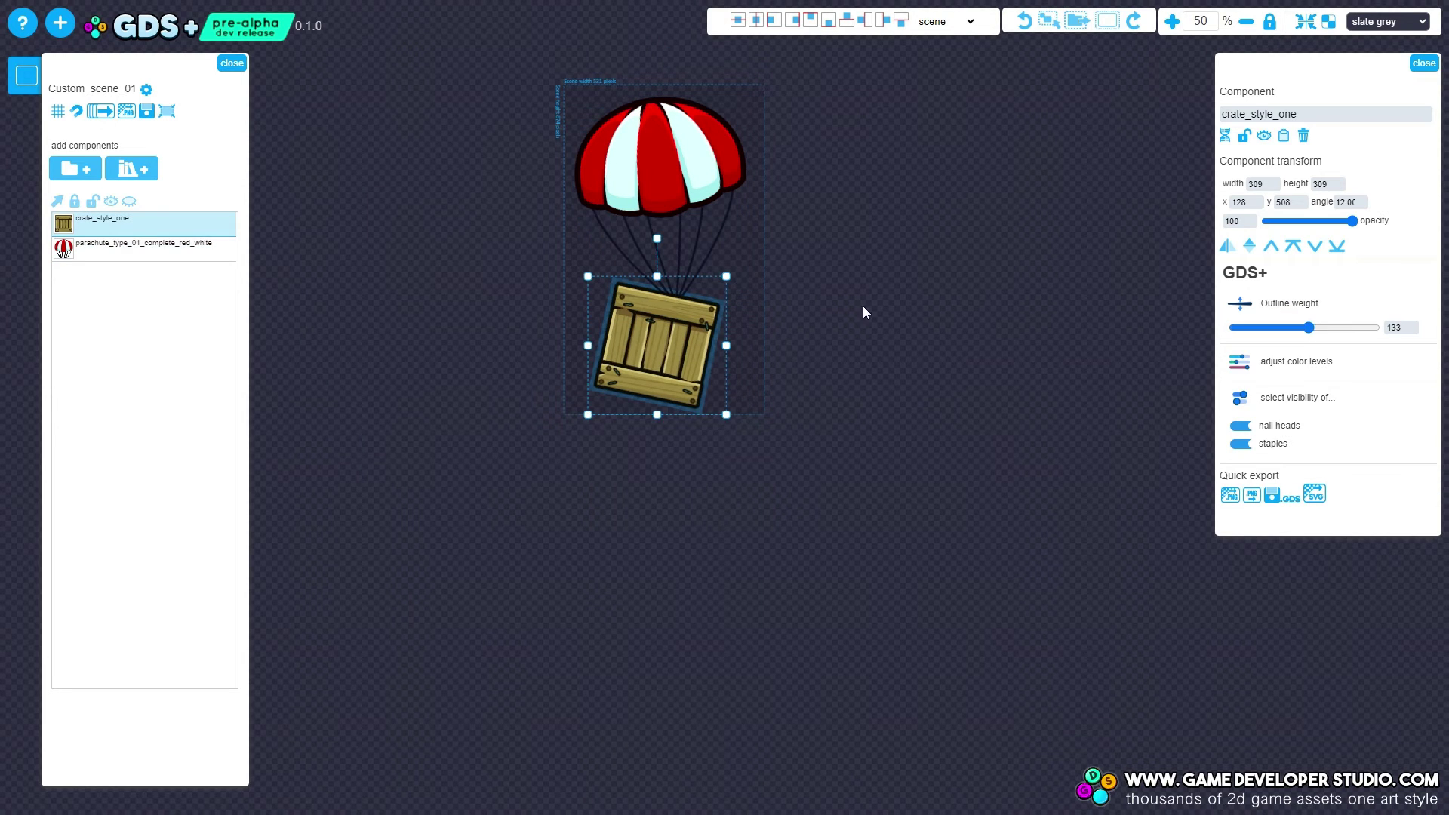
Recolor the parachute blue with a hue of 191 and a luminance of 5.7
left_click(652, 168)
left_click(1313, 362)
left_click_drag(1043, 177, 1066, 182)
mouse_move(1066, 182)
left_mouse_down()
mouse_move(1047, 180)
mouse_move(1039, 226)
mouse_move(1062, 181)
mouse_move(1069, 228)
mouse_move(1045, 228)
left_mouse_up()
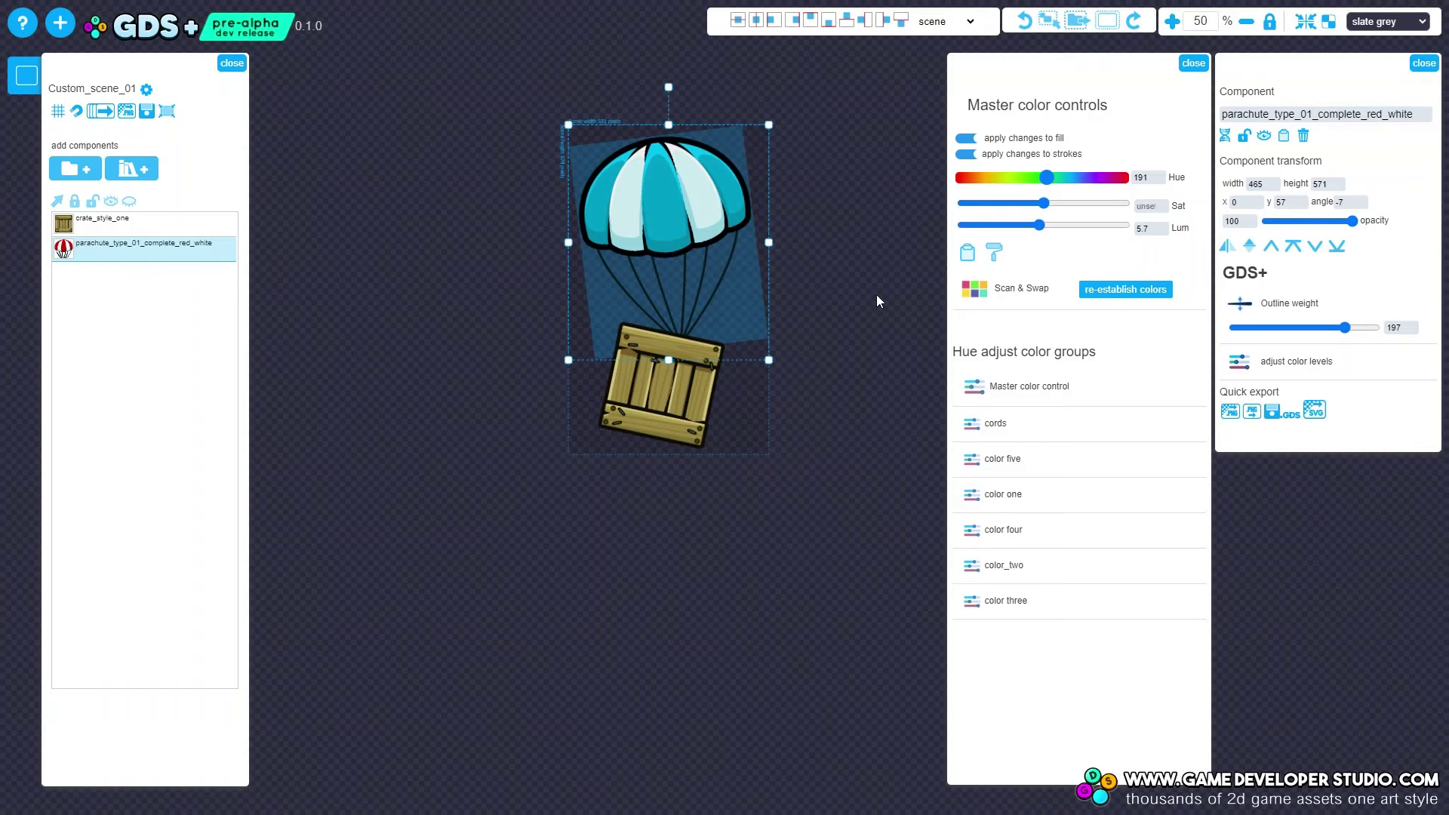
left_click(878, 301)
Adjust the crate's colors by raising the luminance of a color group with strokes excluded from the change
scroll(638, 383, "up", 5)
left_click(665, 397)
left_click(1300, 363)
left_click(1017, 432)
left_click(968, 154)
left_click_drag(1045, 226, 1072, 228)
left_click(998, 459)
scroll(753, 491, "down", 7)
left_click(751, 490)
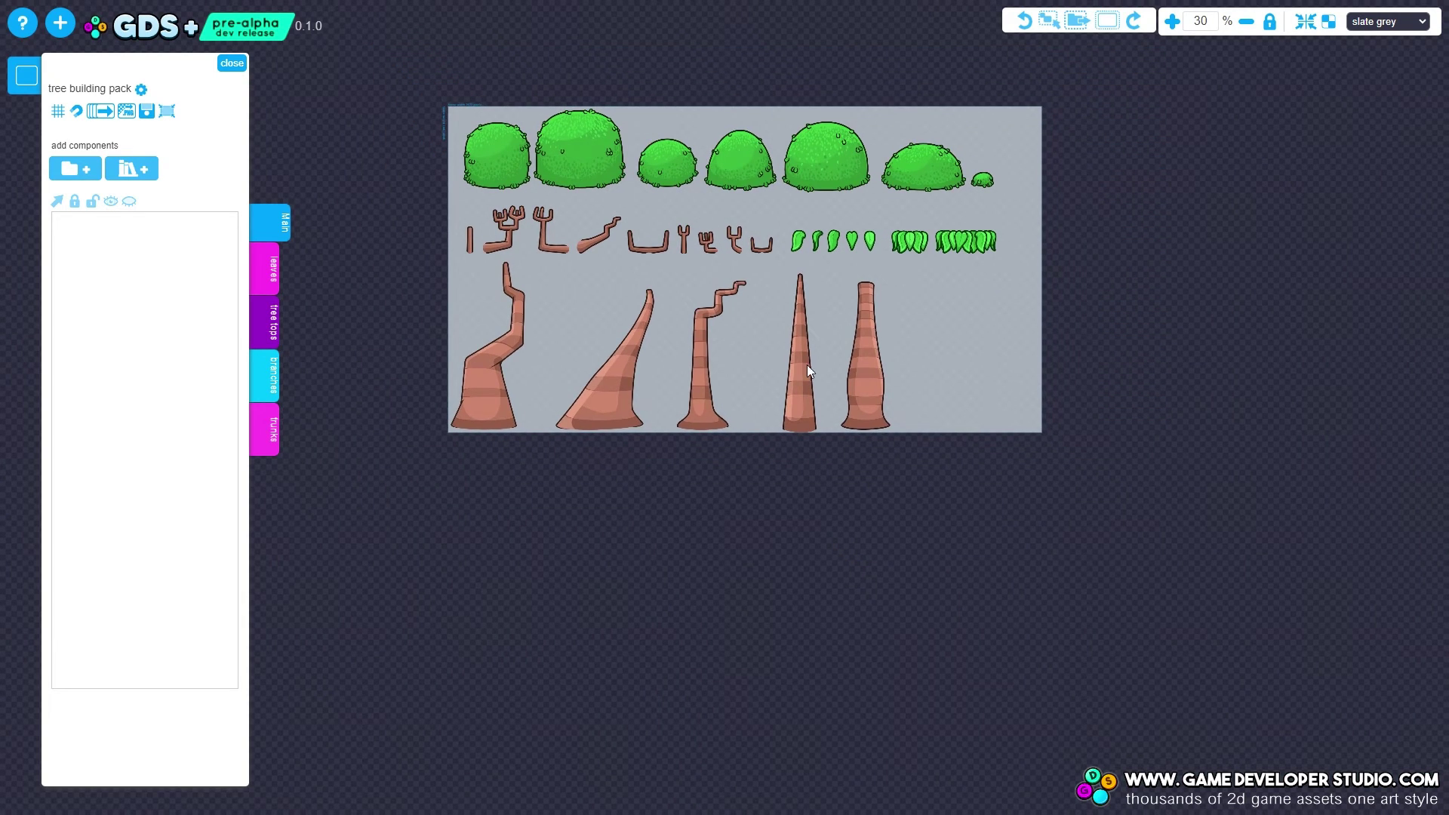
Place the bent trunk_05 beside the tree building pack sheet and move branch_01 onto it
left_click(688, 364)
left_click_drag(689, 362, 524, 458)
left_click_drag(778, 235, 545, 353)
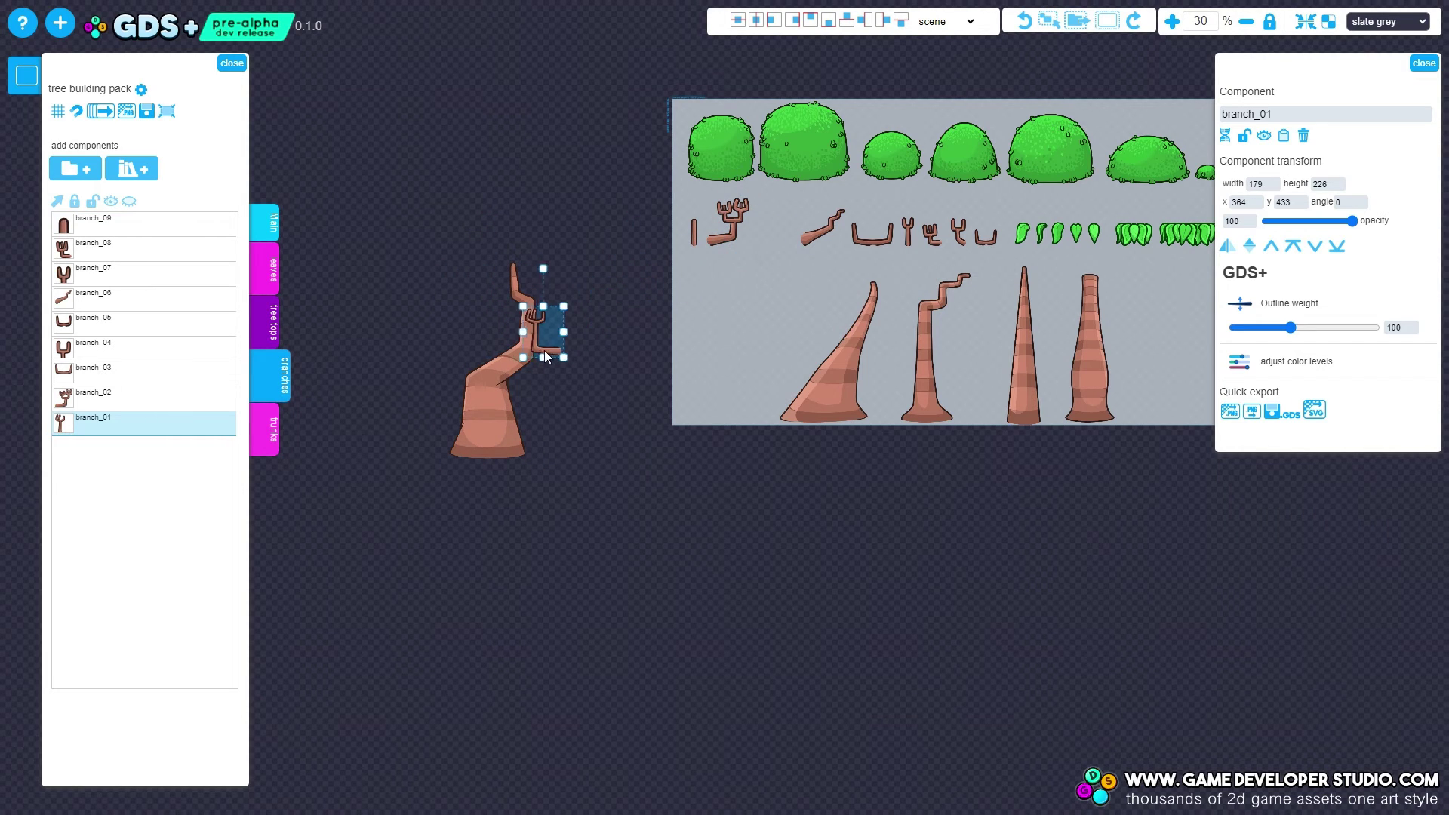
Enlarge branch_01 to 390 by 491, seat it against the trunk and set its outline weight to 57
left_click_drag(602, 299, 638, 243)
left_click_drag(600, 343, 554, 362)
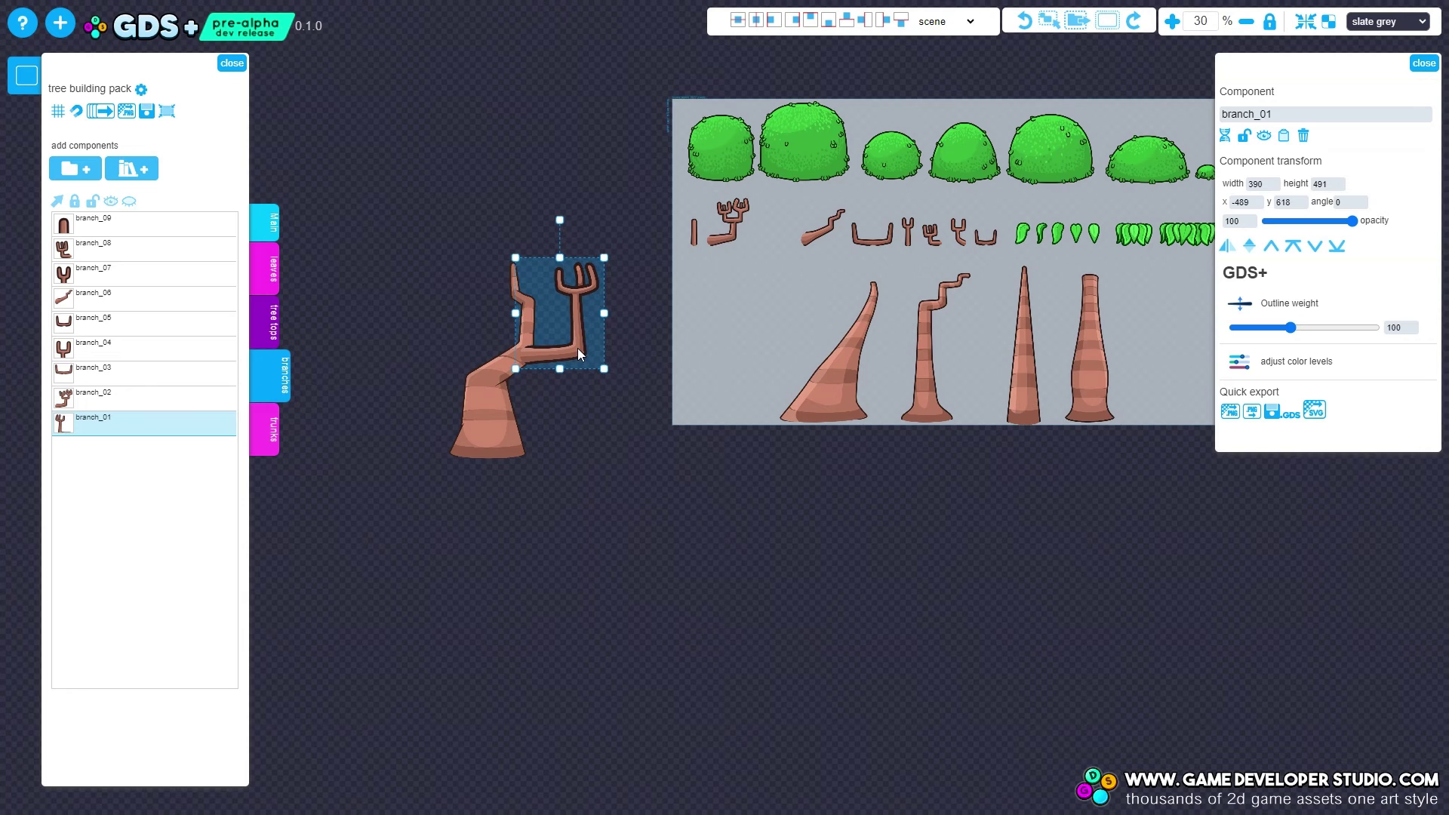
scroll(524, 391, "up", 8)
left_click_drag(1289, 332, 1274, 333)
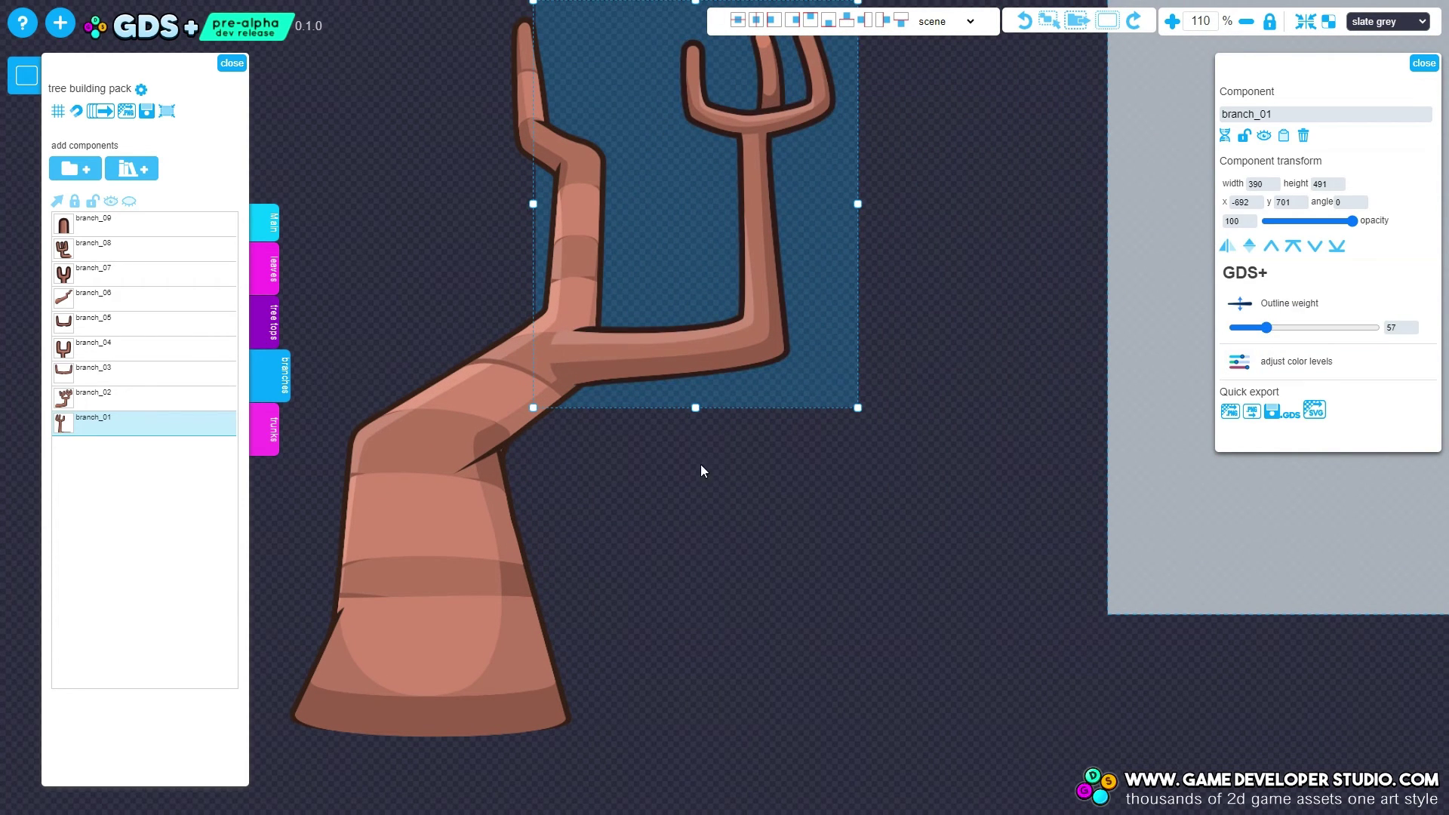
Attach an enlarged branch_02 to the other side of trunk_05 and give the trunk the spots pattern
scroll(702, 466, "down", 5)
left_click_drag(755, 518, 689, 657)
left_click_drag(967, 310, 387, 454)
left_click_drag(431, 379, 502, 300)
left_click_drag(460, 452, 424, 628)
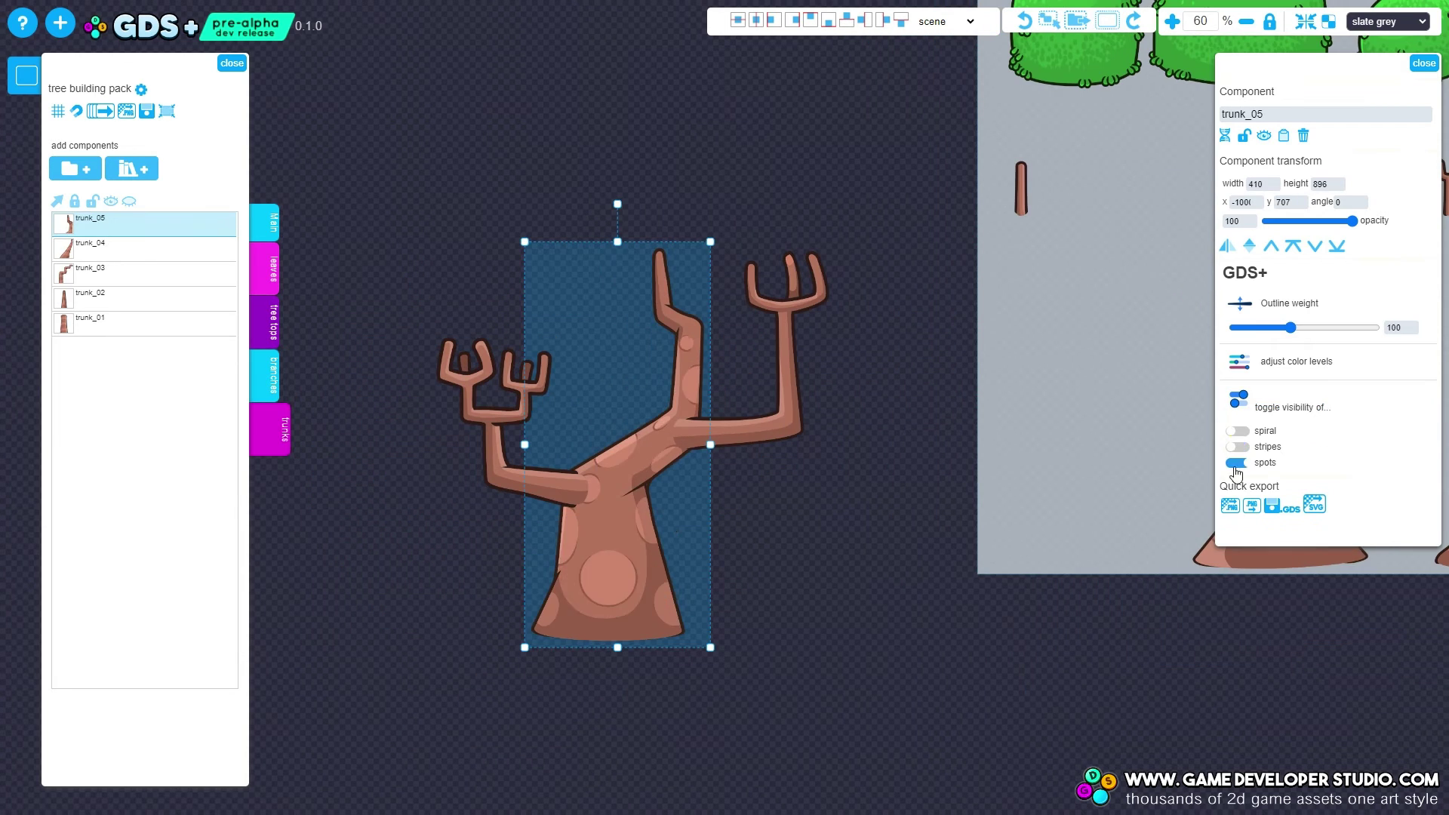
Shift the hue of trunk_05's spots to a yellowish tan
left_click(1297, 360)
left_click(999, 423)
left_click_drag(1042, 178, 973, 184)
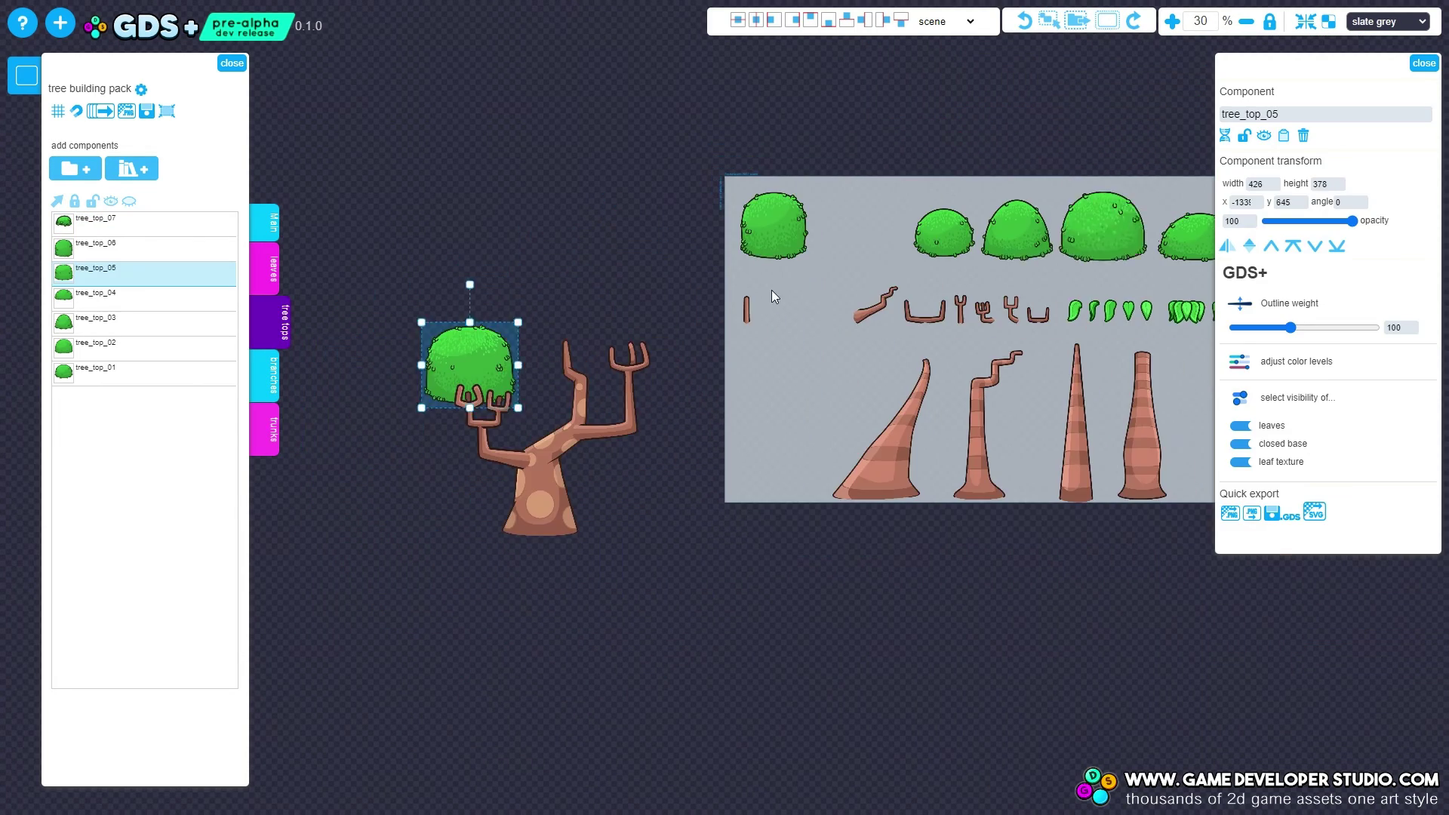
Place tree_top_02 over the right branches, then enlarge tree_top_05 over the left branches and bring it to the front
left_click_drag(1102, 227, 678, 369)
left_click(456, 341)
left_click_drag(519, 323, 555, 292)
left_click(1294, 246)
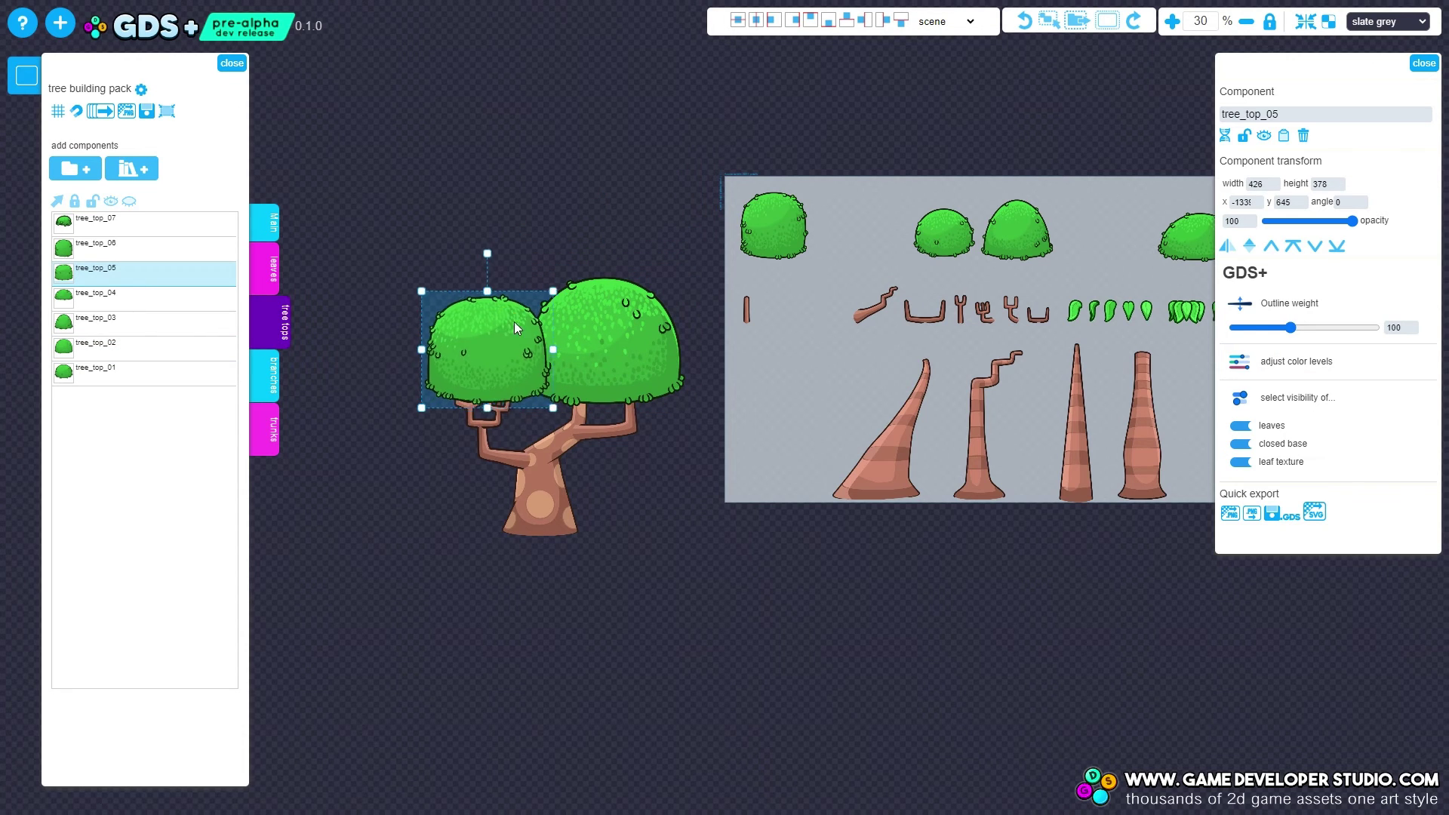
Crown the tree with tree_top_06, sized 757 by 749 with outline weight 56, and add trunk_02 as a central support
left_click_drag(794, 281, 731, 268)
left_click_drag(1125, 224, 819, 218)
left_click_drag(711, 212, 583, 169)
left_click_drag(497, 241, 478, 262)
left_click_drag(1289, 330, 1266, 329)
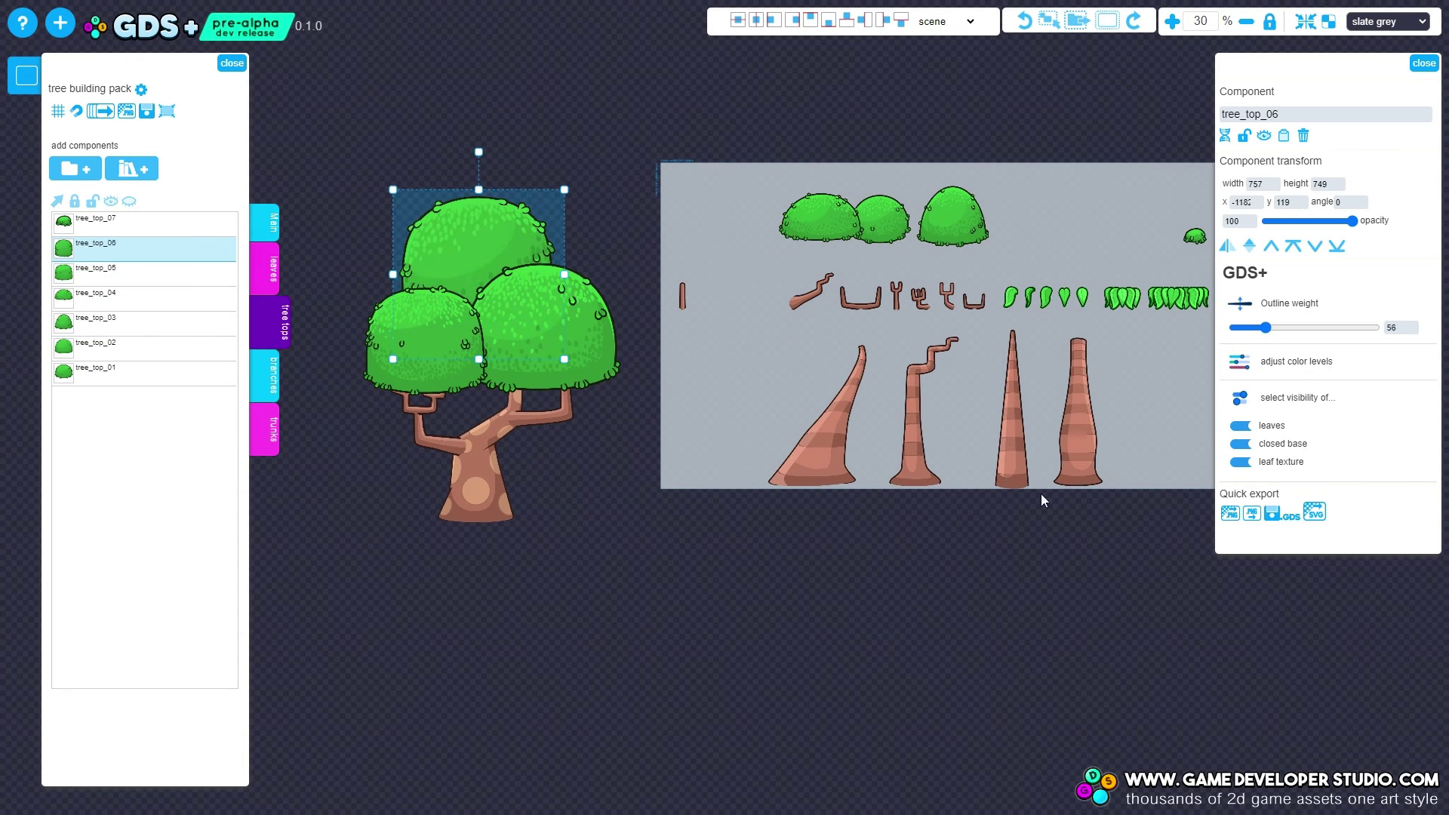
left_click_drag(1013, 468, 478, 438)
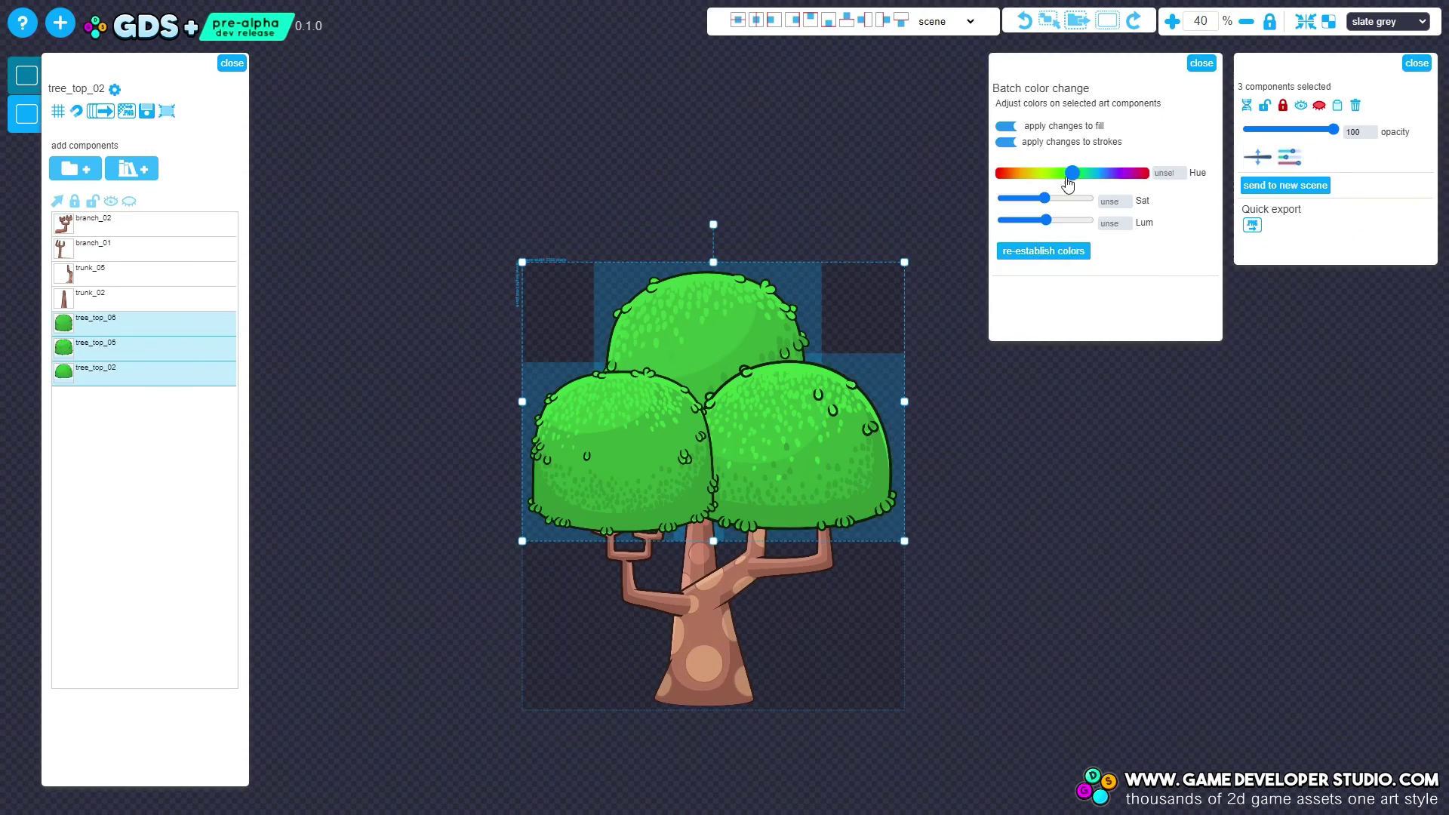
Batch recolor the three tree tops red and raise their saturation
left_click_drag(1069, 177, 1013, 175)
left_click_drag(1045, 199, 1055, 199)
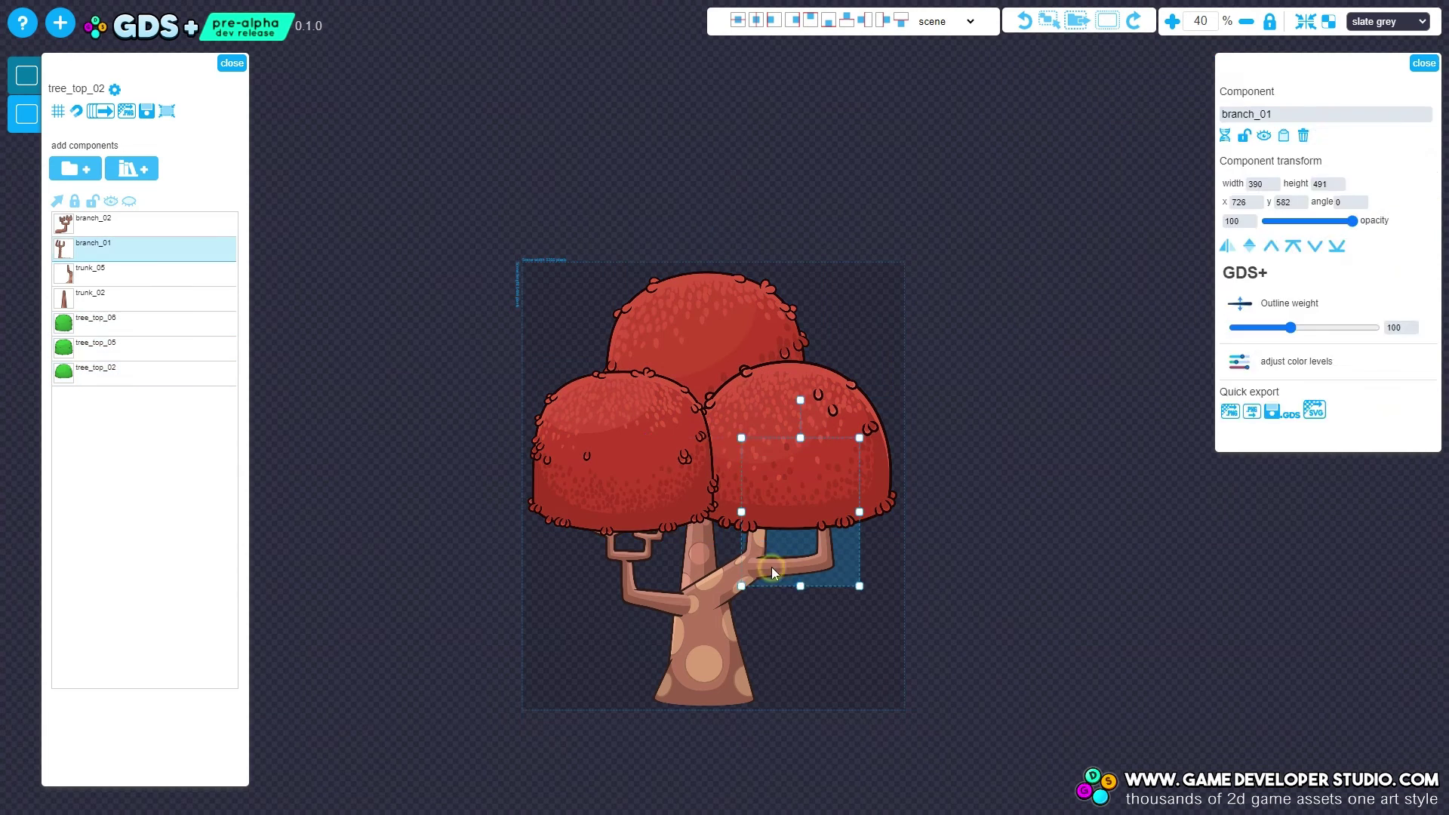
left_click_drag(1046, 220, 1041, 220)
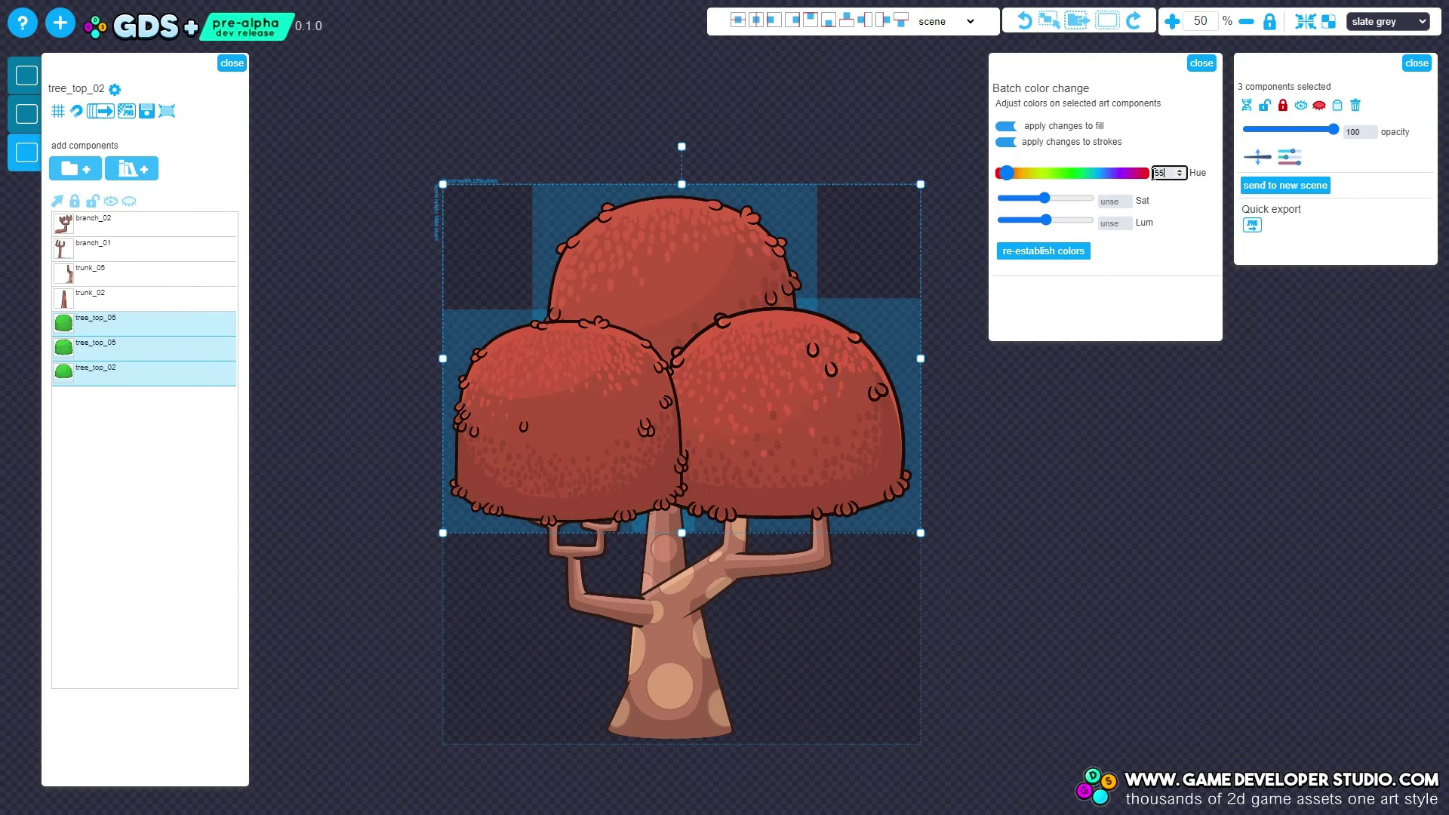
In the next copy of the tree, batch set the tree tops' hue to 55 and adjust their saturation and luminance
key("Return")
mouse_move(1045, 198)
left_mouse_down()
mouse_move(1059, 200)
mouse_move(1055, 222)
left_mouse_up()
left_click(1006, 142)
left_click(1071, 477)
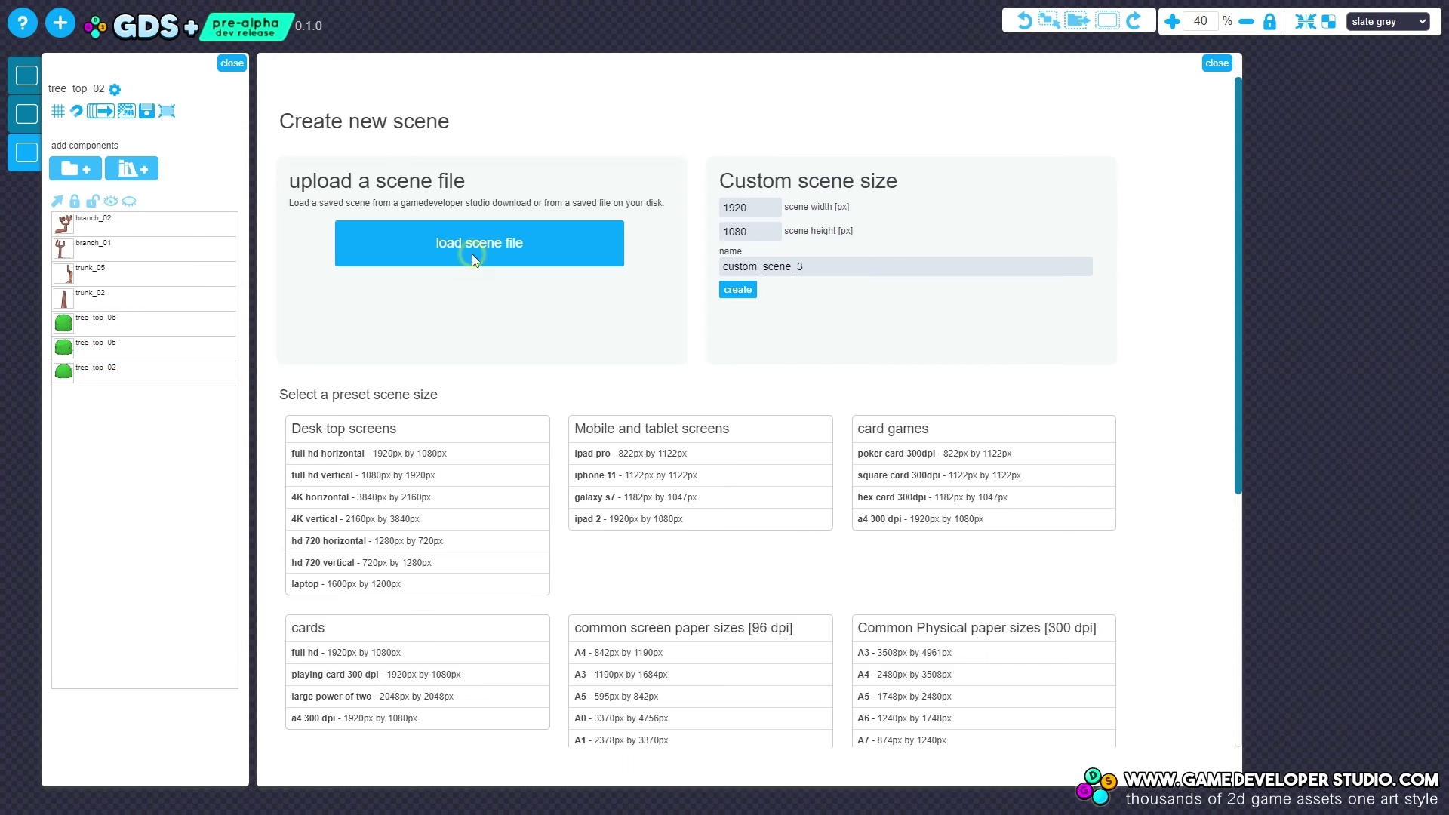
Load the tree building pack as another scene and place the straight tapered trunk beside it, topped with a small U-shaped branch
left_click(479, 249)
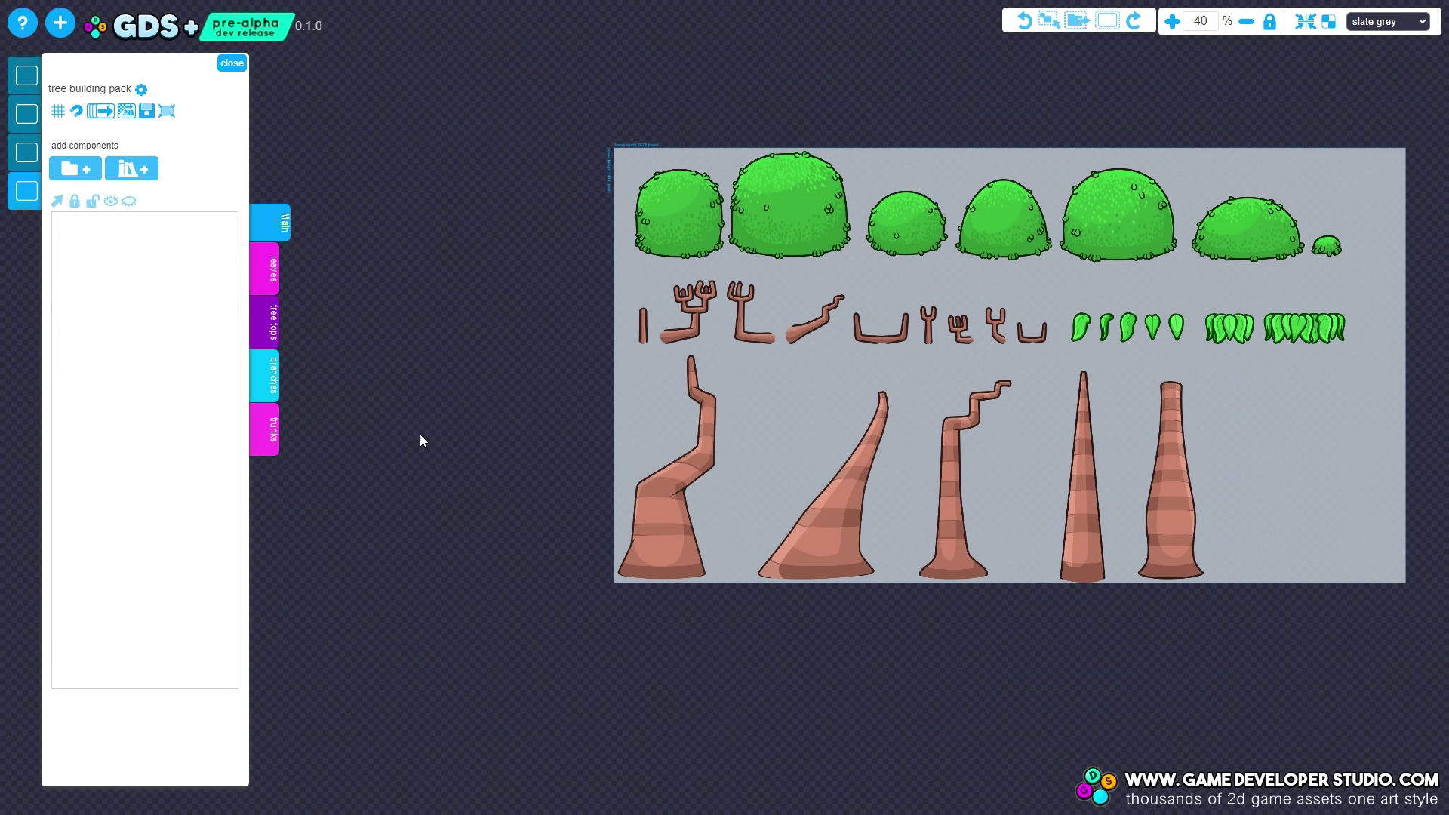
left_click(268, 271)
left_click_drag(1083, 521, 451, 483)
left_click_drag(1037, 340, 456, 330)
scroll(446, 338, "up", 5)
left_click(579, 466)
Place the widest hanging leaf cluster over the branch at the top of the tapered trunk
scroll(579, 466, "down", 4)
left_click_drag(1285, 457, 1133, 409)
left_click_drag(1422, 326, 367, 302)
left_click(231, 63)
left_click_drag(468, 324, 362, 272)
left_click(394, 342)
Attach a small forked branch to the left side of the tapered trunk and hang single leaves on it
left_click_drag(901, 296, 866, 293)
left_click_drag(918, 275, 253, 428)
left_click_drag(1131, 308, 183, 425)
left_click_drag(995, 259, 968, 267)
left_click_drag(968, 267, 154, 412)
left_click(268, 429)
left_click_drag(252, 451, 485, 510)
Recolor the leaf cluster on top of the trunk teal, adjusting its fill and strokes separately
left_click(388, 336)
scroll(384, 342, "up", 15)
left_click(1254, 359)
left_click(967, 139)
left_click(963, 154)
mouse_move(1044, 225)
left_mouse_down()
mouse_move(1030, 226)
mouse_move(1047, 182)
left_mouse_up()
left_click(971, 154)
left_click(970, 139)
left_click(868, 264)
scroll(655, 315, "down", 9)
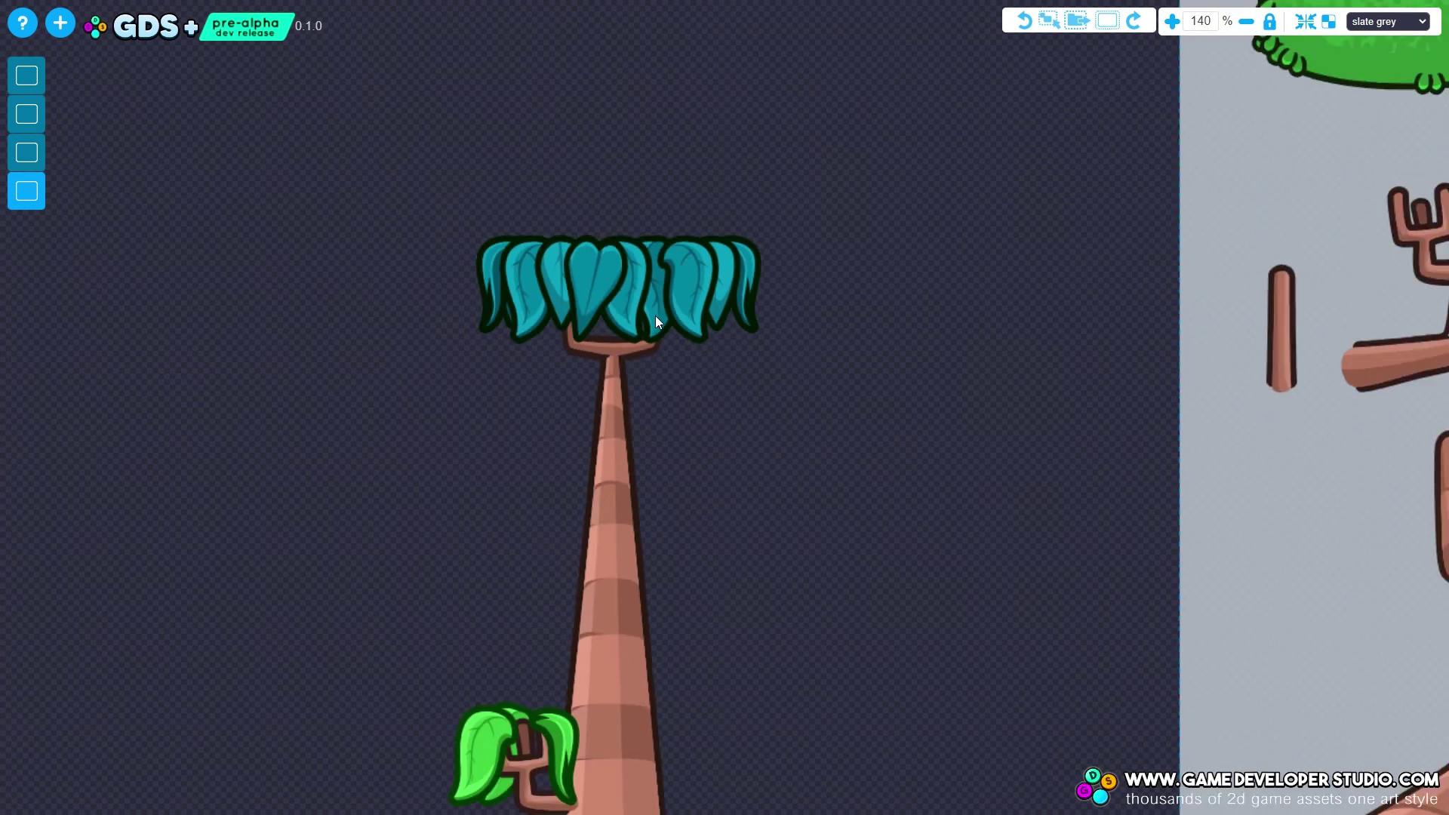
Copy the color settings of the teal leaf cluster
left_click_drag(655, 316, 609, 208)
left_click(604, 200)
left_click(503, 552)
left_click(582, 180)
left_click(1254, 361)
left_click(968, 253)
Apply the copied teal color settings to each leaf on the small side branch
left_click(464, 541)
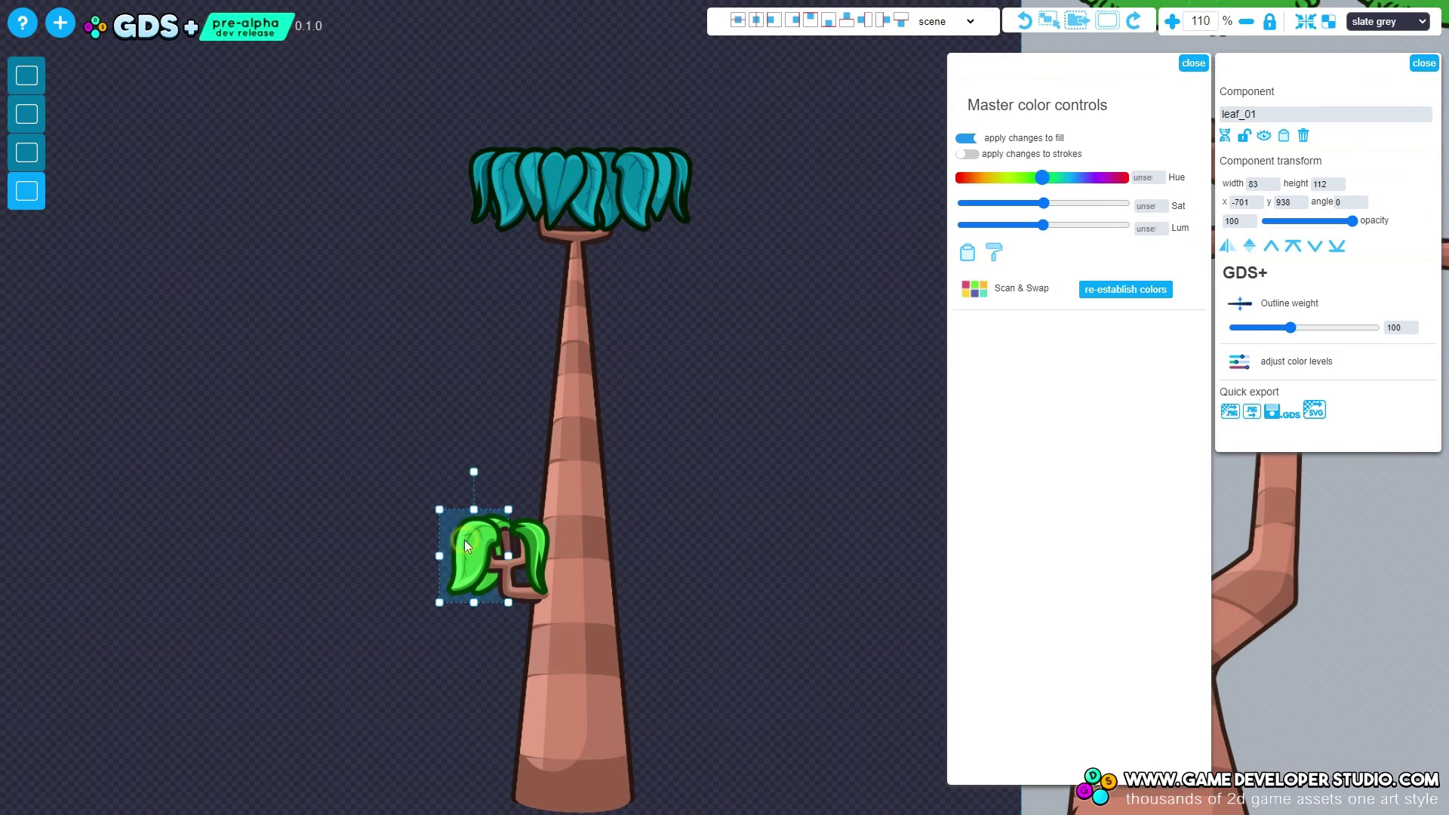
left_click(994, 253)
left_click(536, 548)
left_click(995, 252)
left_click(498, 523)
left_click(471, 537)
left_click(996, 255)
left_click(538, 552)
left_click(996, 255)
left_click(1193, 64)
Delete all unused tree pack components, keeping only the assembled teal-leaved tree
scroll(717, 305, "down", 3)
left_click_drag(532, 208, 711, 483)
scroll(717, 447, "down", 5)
left_click_drag(753, 215, 1410, 616)
left_click_drag(732, 365, 573, 439)
left_click(456, 379)
left_click_drag(596, 291, 1287, 639)
key("Delete")
Fit the scene bounds to the teal-leaved tree
left_click(29, 191)
left_click(168, 111)
left_click(235, 60)
scroll(708, 380, "up", 4)
left_click_drag(933, 457, 925, 407)
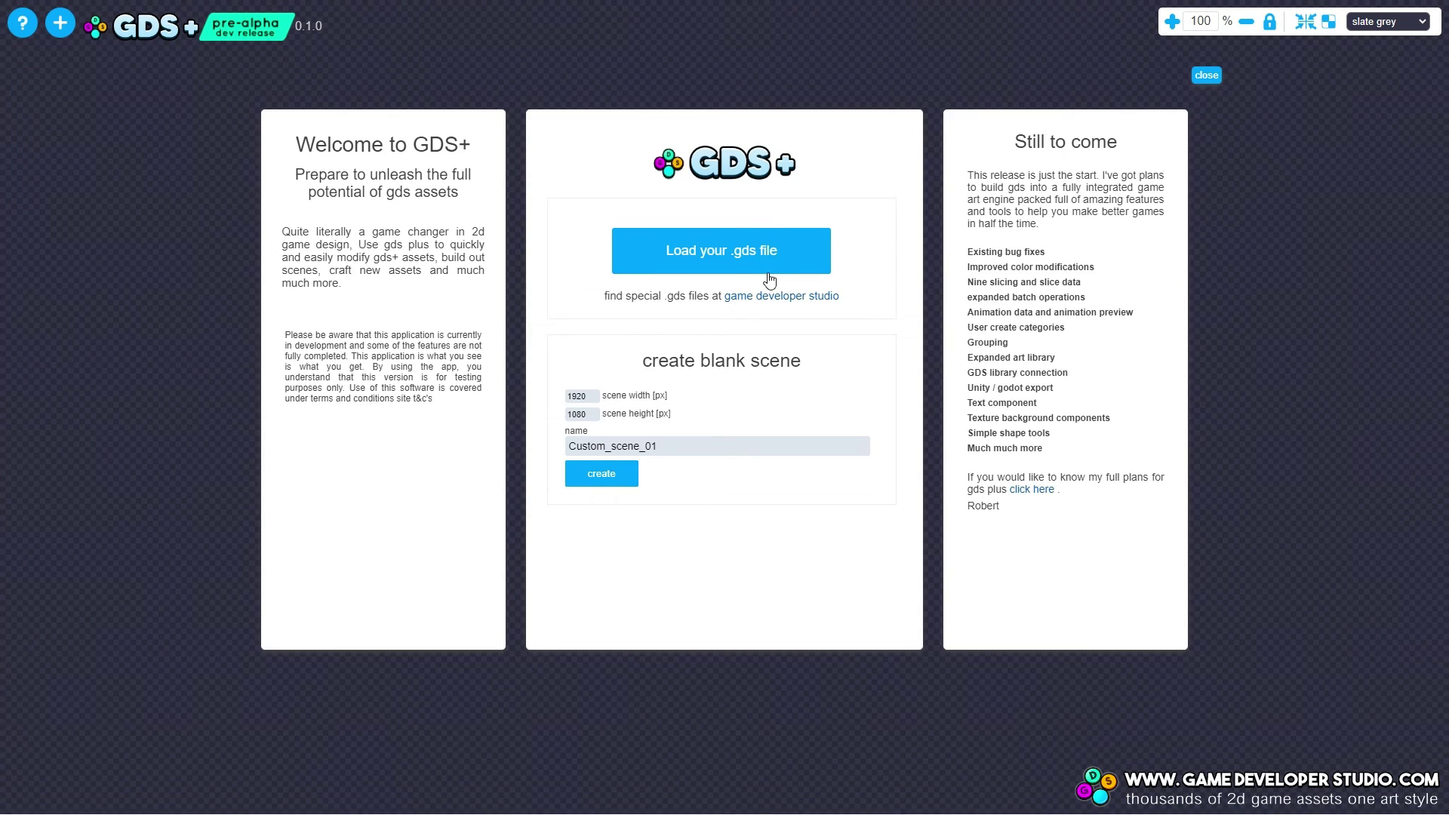
Load the tileset .gds file and try the small waves and small checkers patterns on tileset_fill
left_click(768, 276)
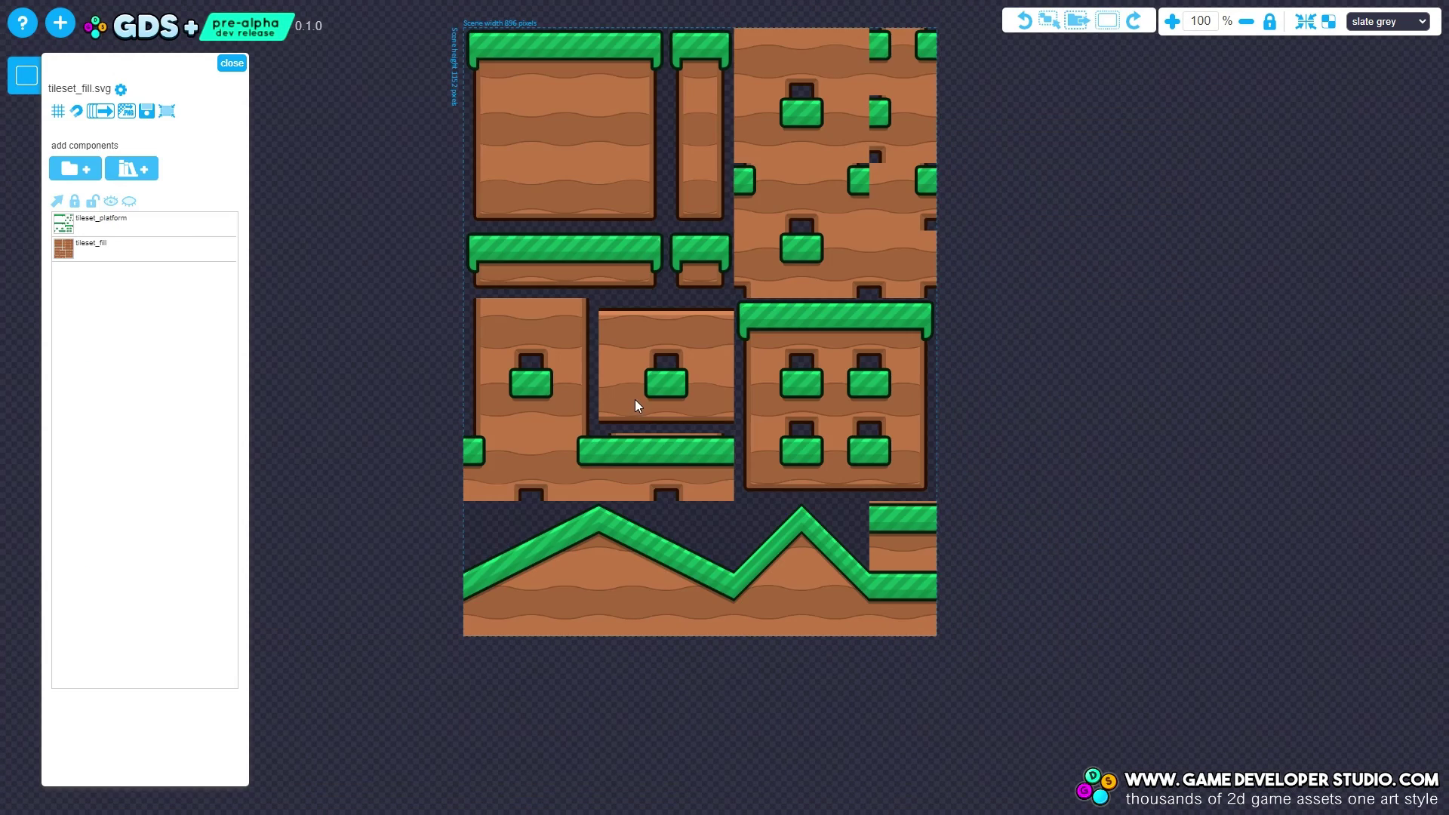
left_click_drag(1042, 278, 997, 339)
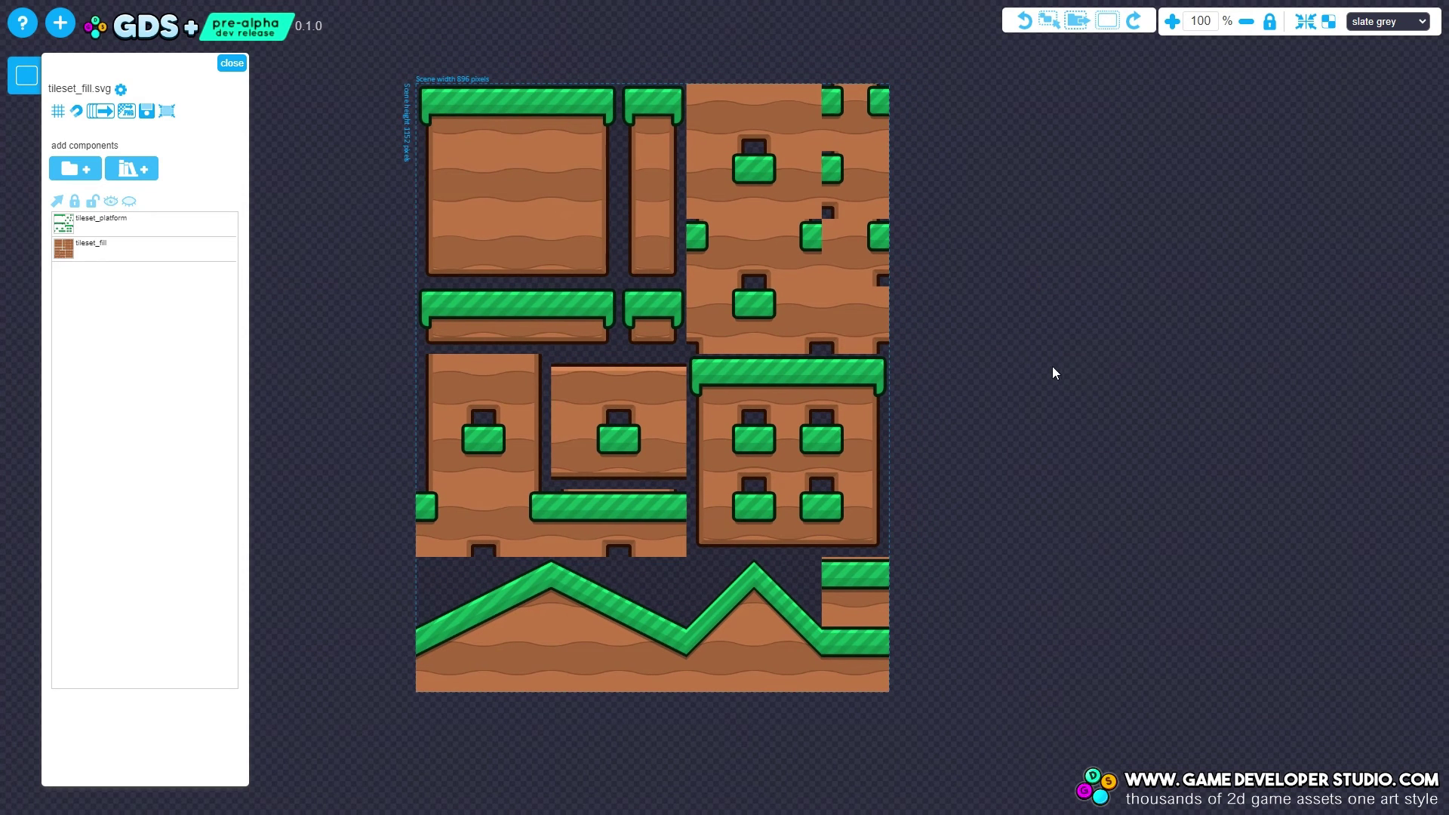
left_click(782, 275)
left_click(1237, 527)
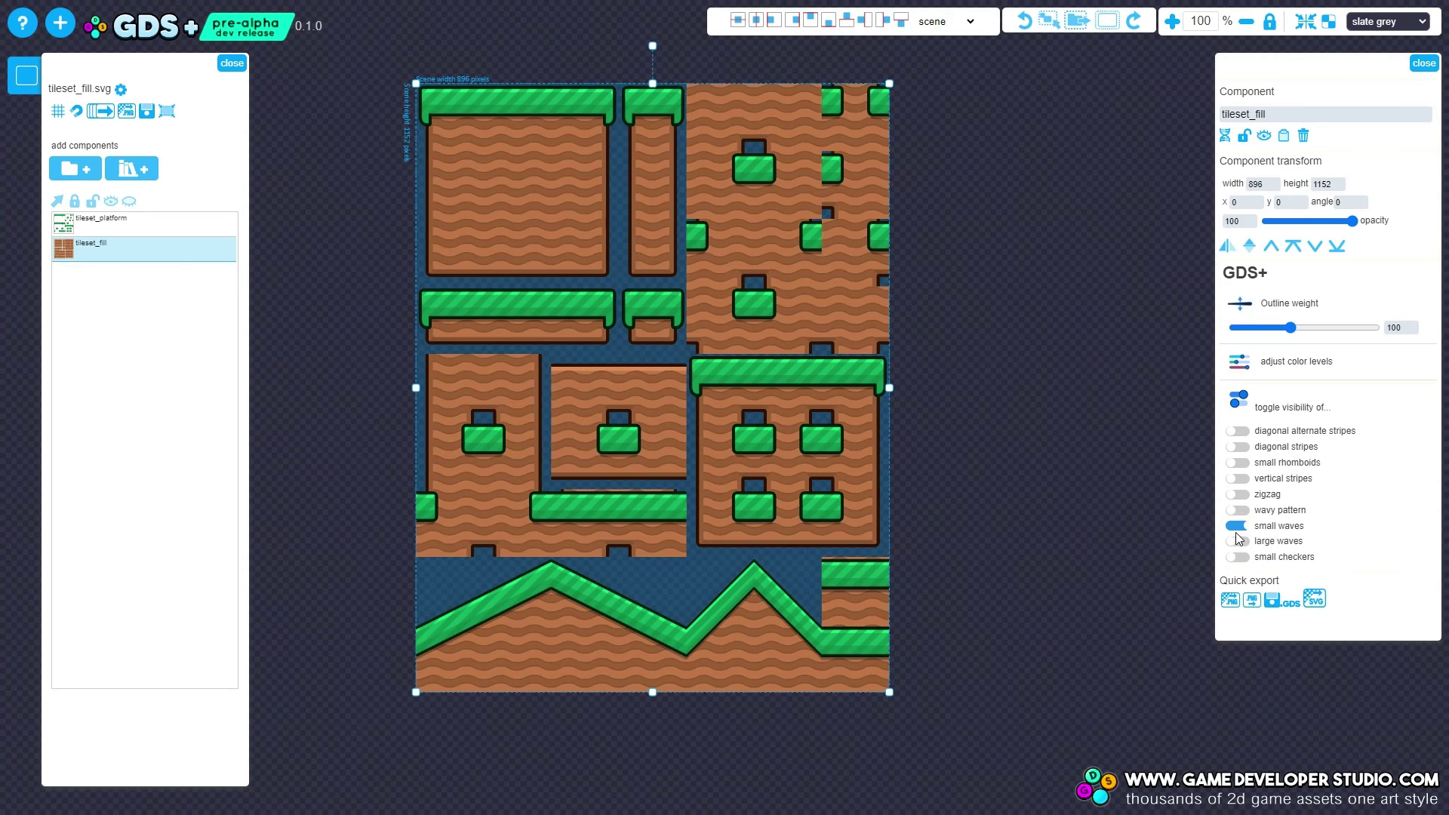
left_click(1238, 557)
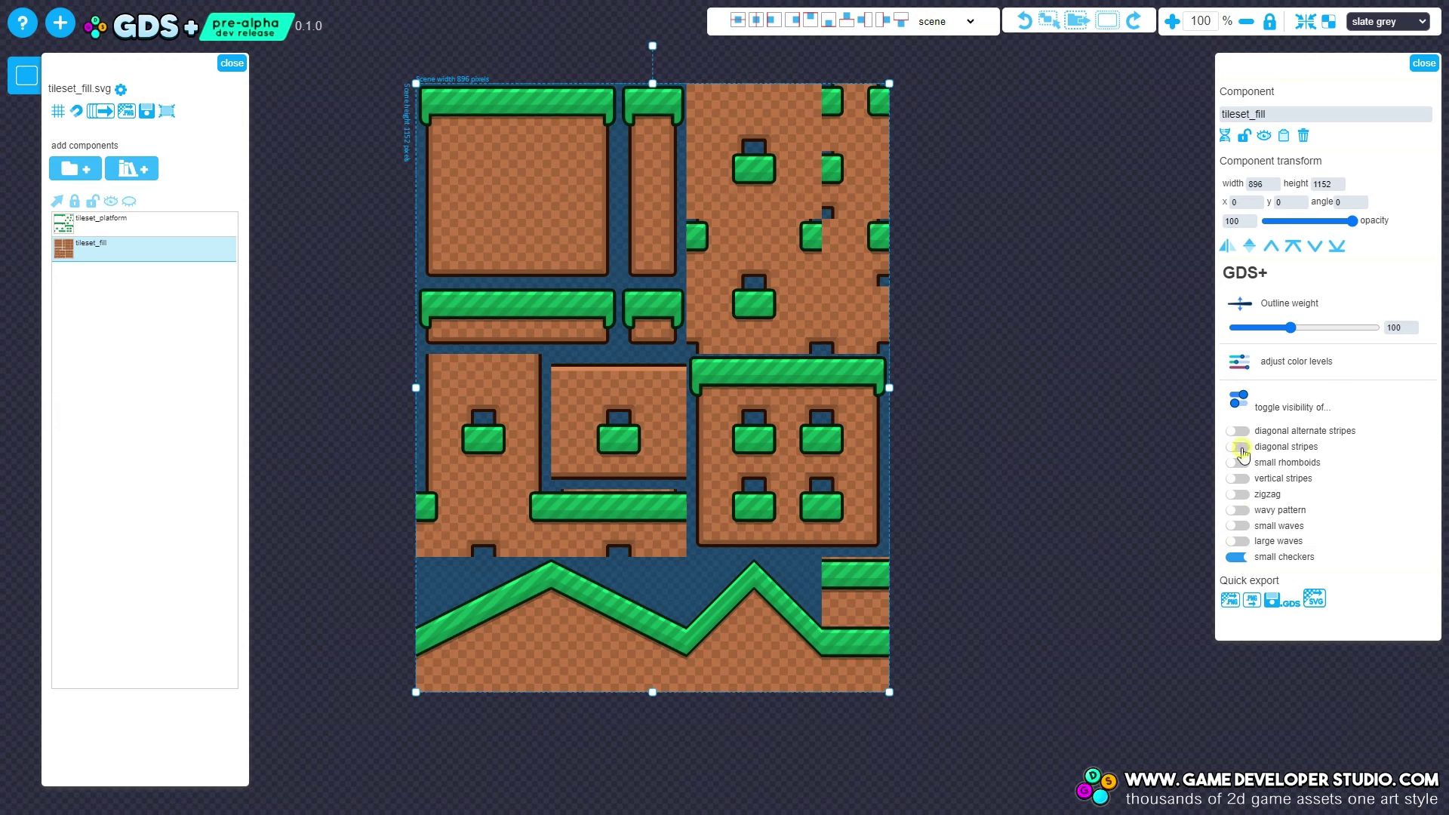
Try different hues on tileset_fill and its pattern, and re-establish the original colors
left_click(1240, 362)
left_click_drag(1087, 178, 958, 186)
left_click(1096, 290)
left_click(1057, 386)
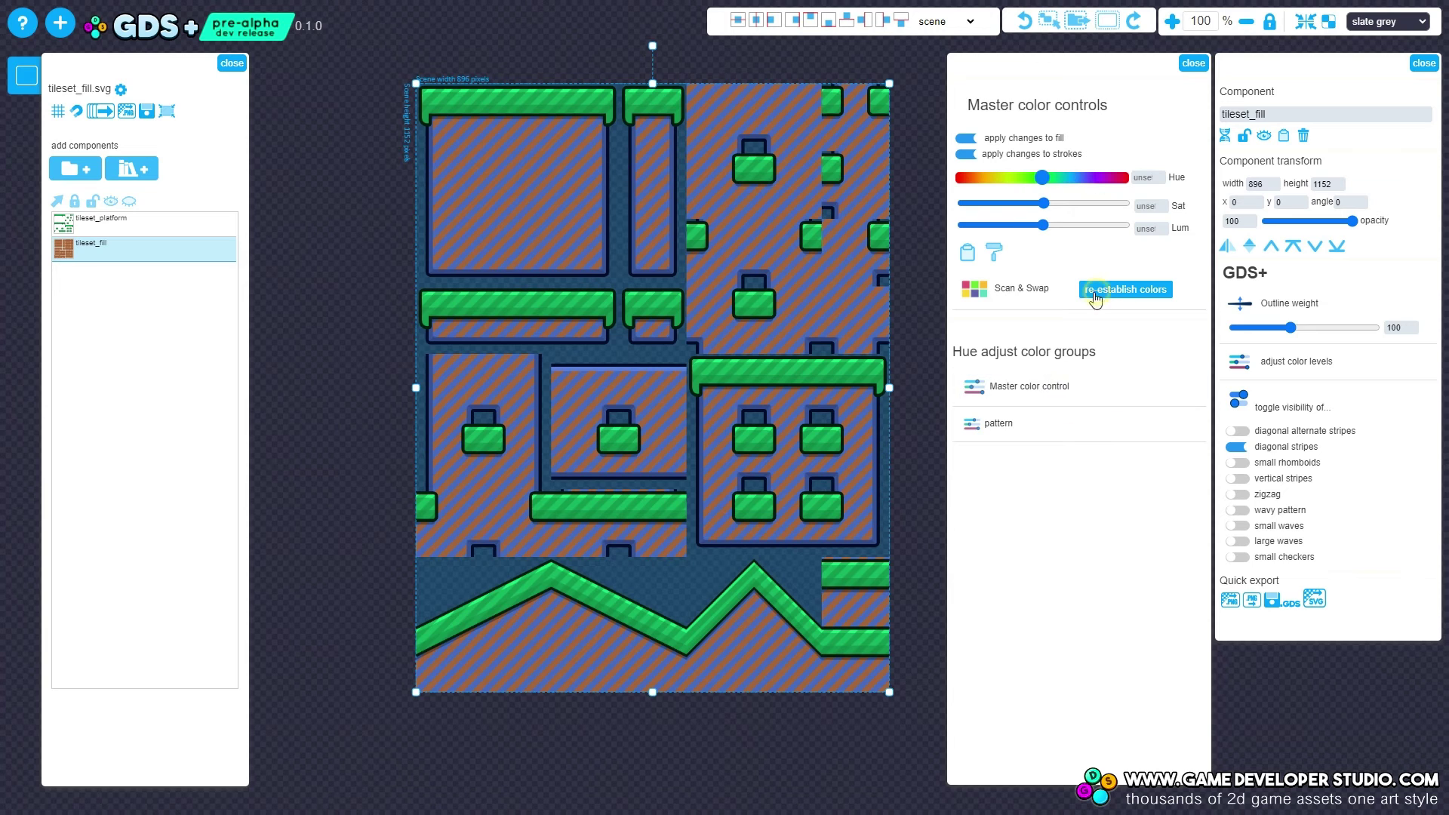
left_click(1099, 293)
Give tileset_platform the spots pattern and shift its hue to blue
left_click(653, 103)
left_click(1238, 515)
left_click_drag(1042, 179, 1050, 180)
Recolor tileset_fill magenta and give it the small checkers pattern
left_click(843, 295)
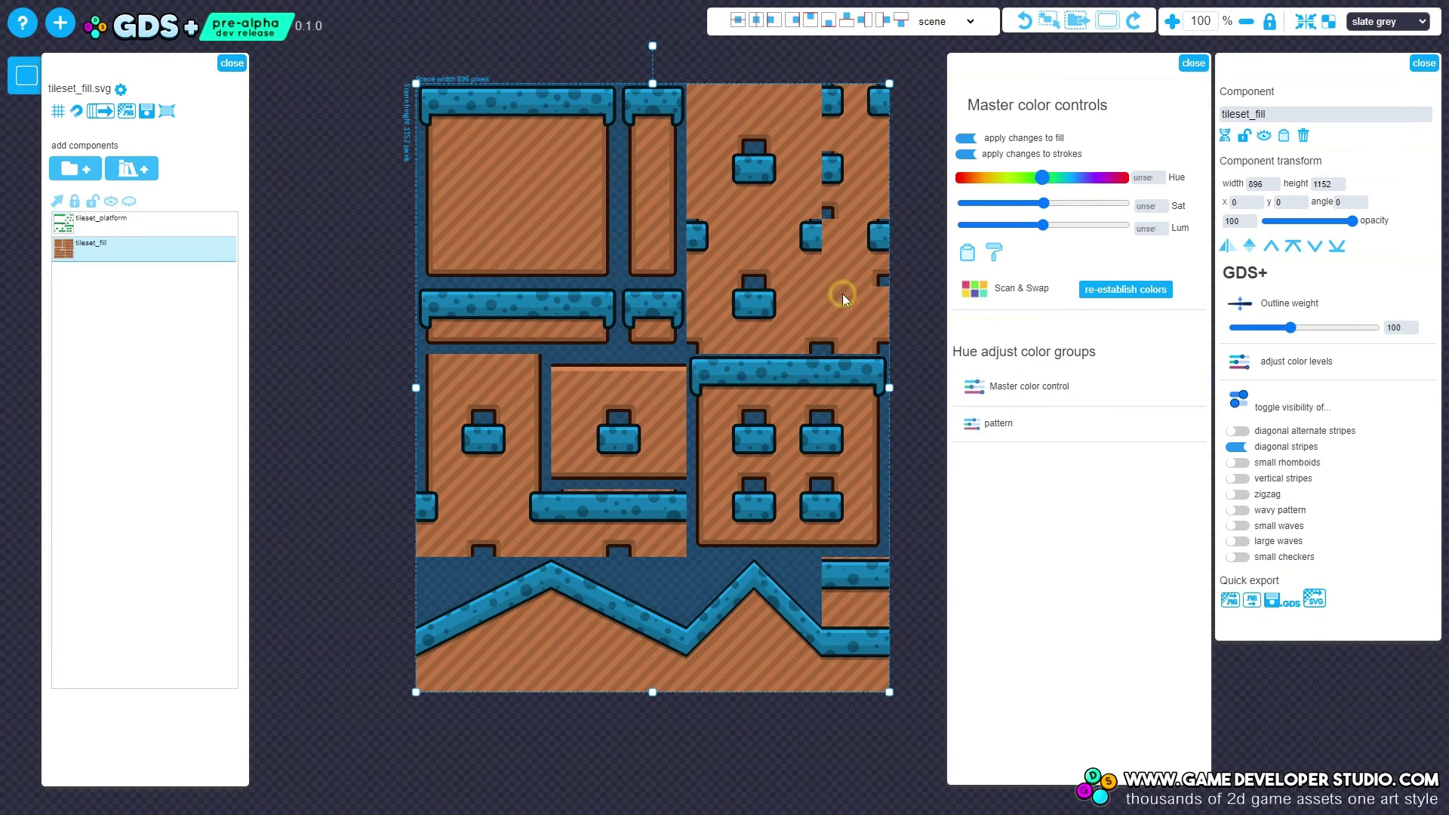
left_click_drag(1052, 188, 1102, 183)
left_click(1194, 63)
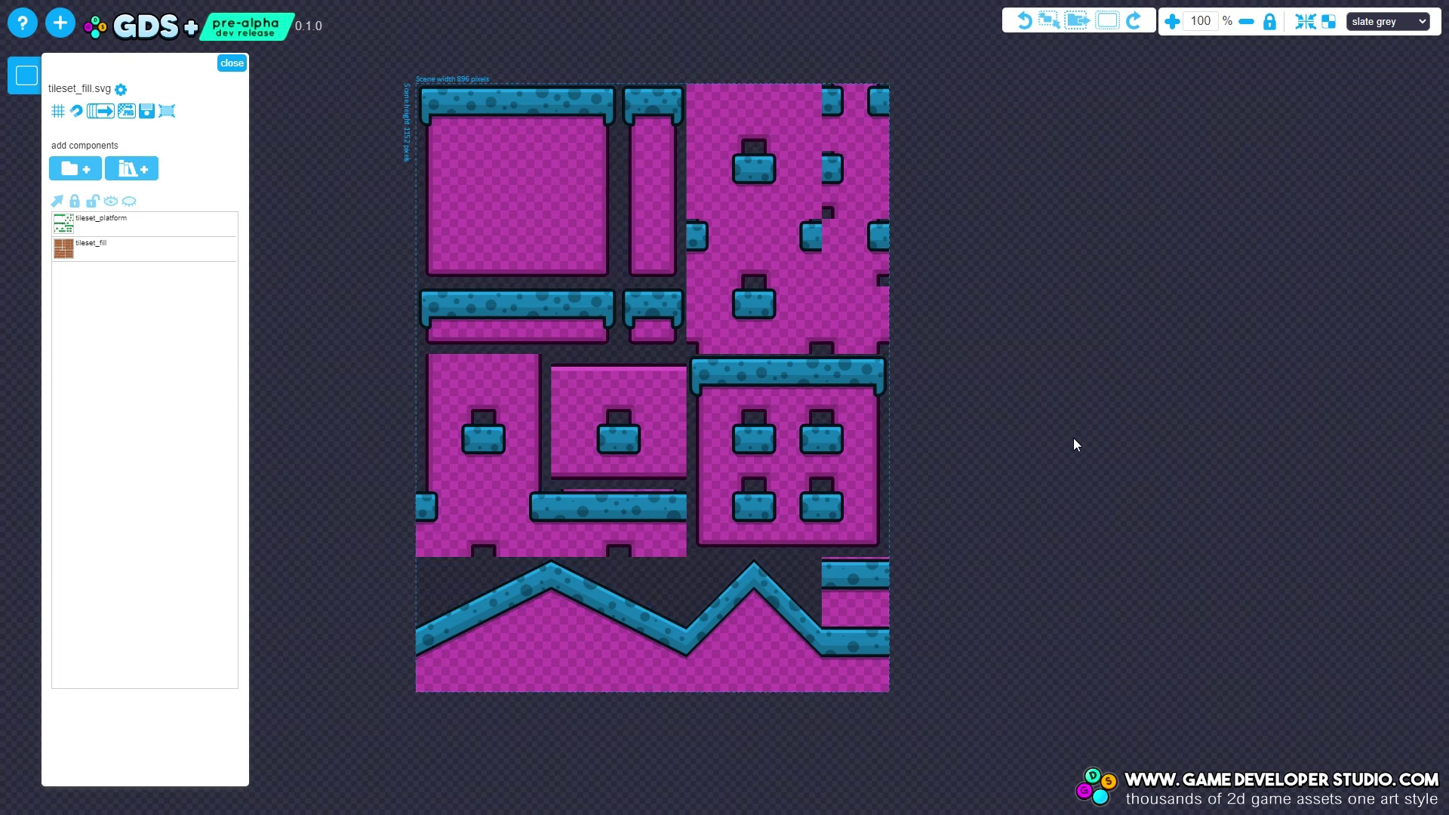
Hide the wrapped ends of tileset_platform and try different outline weights on the tileset components
left_click(716, 116)
left_click(1244, 445)
left_click_drag(1291, 328, 1108, 350)
left_click(932, 333)
left_click_drag(1291, 328, 1113, 346)
left_click(1094, 357)
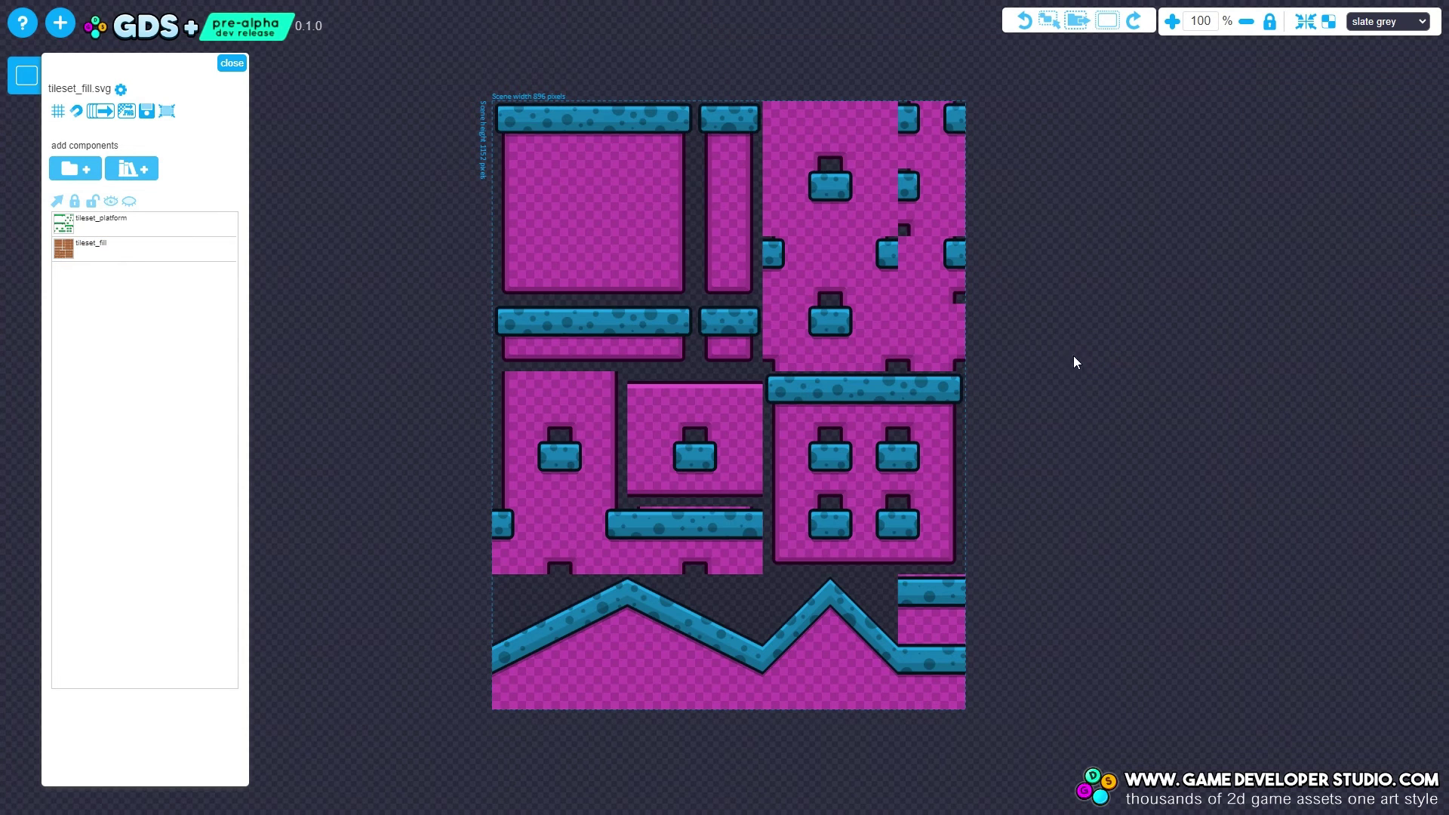
Replace tileset_platform by deleting it and adding the tileset_two_top component from the tileset_pack_two folder
left_click_drag(731, 120, 595, 110)
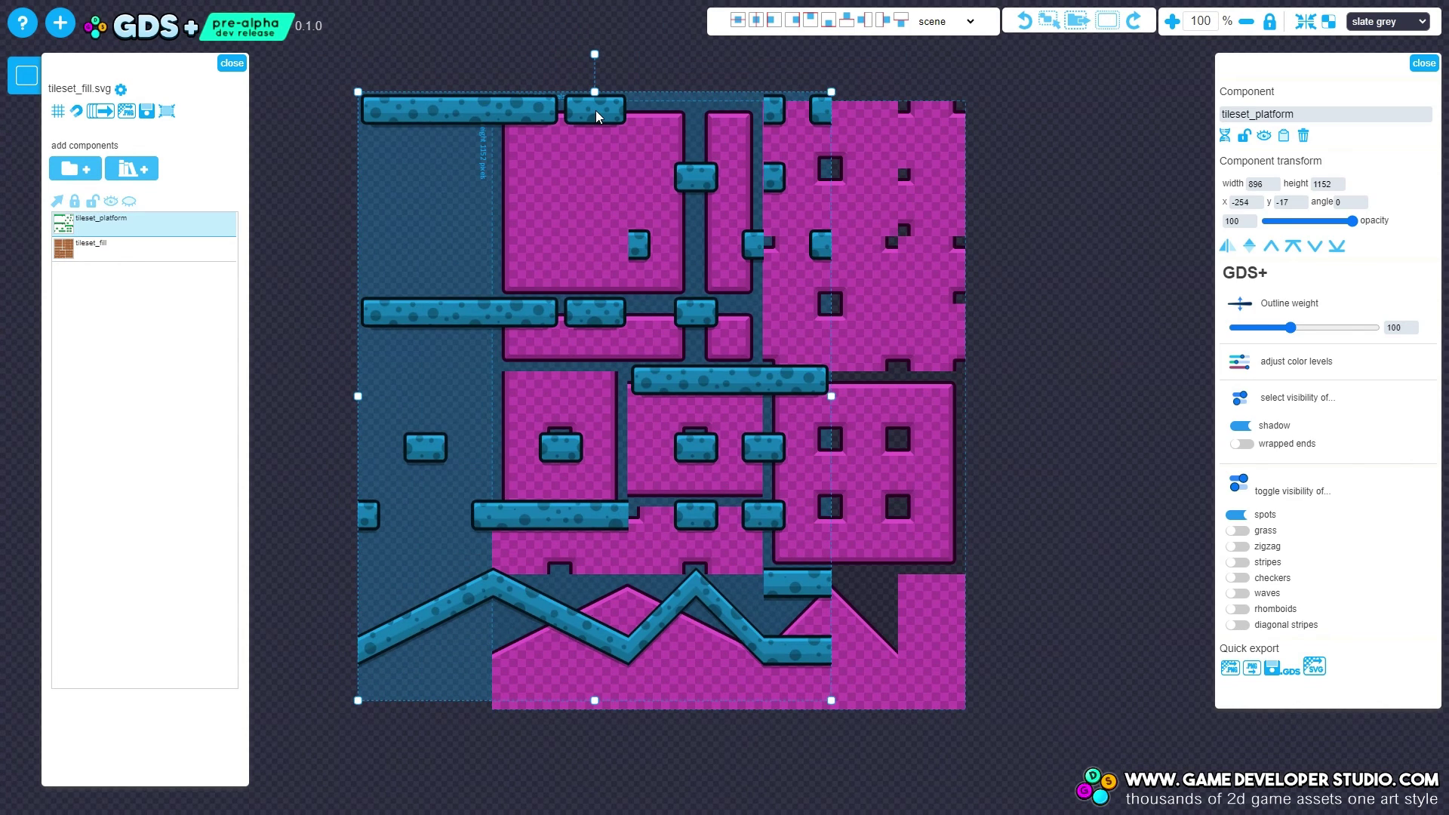
key("Delete")
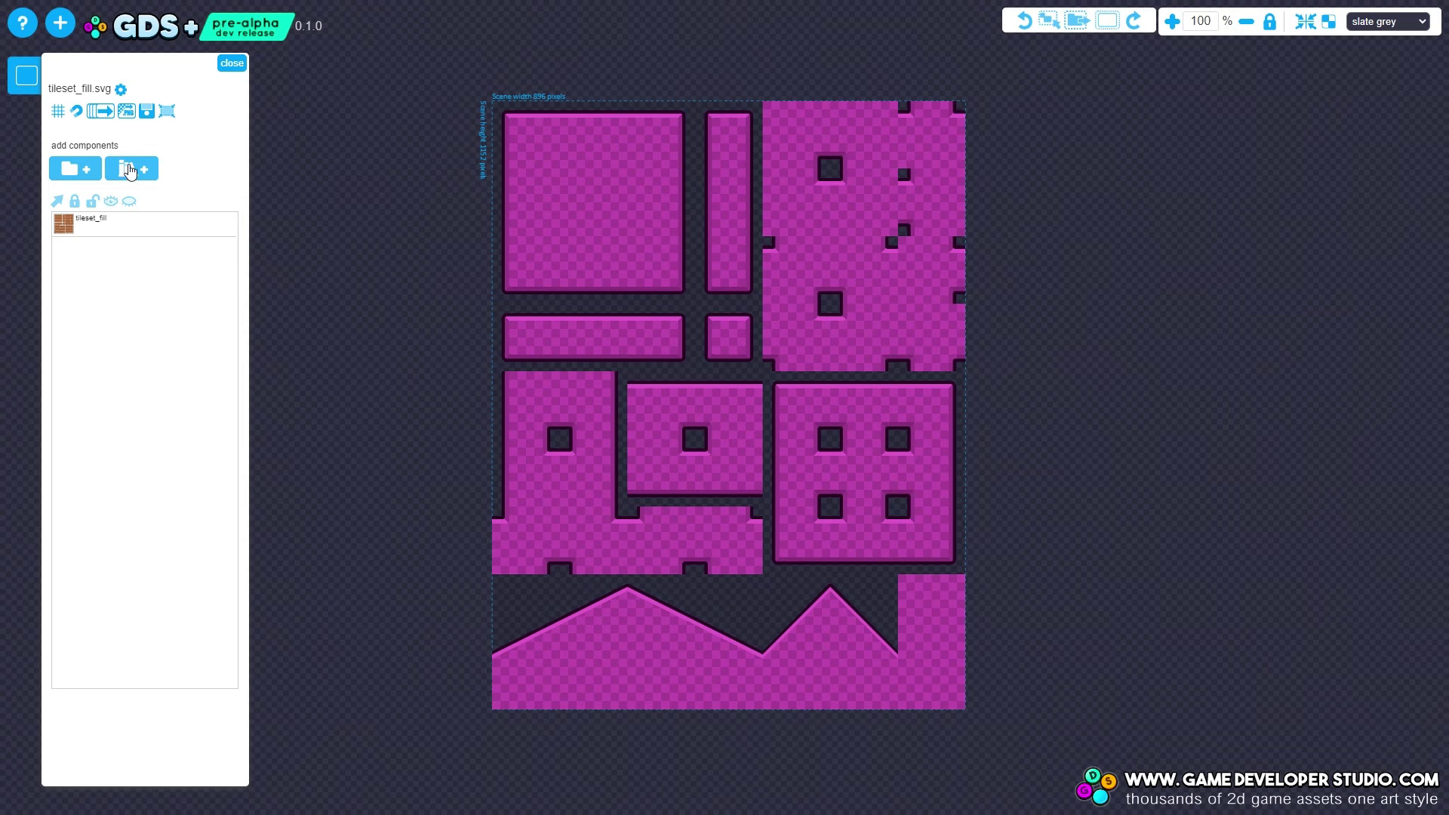
left_click(74, 171)
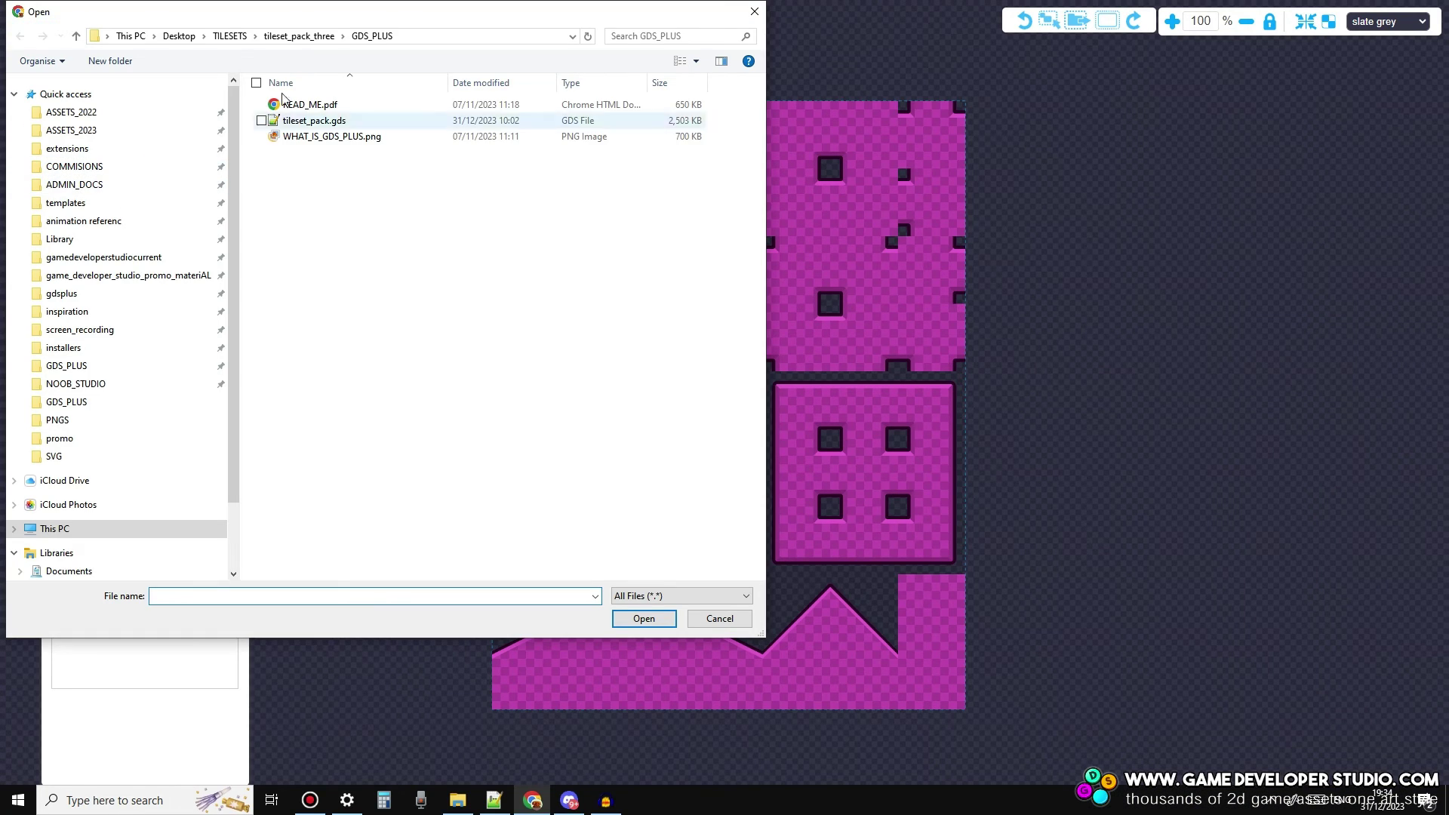
left_click(233, 39)
double_click(347, 138)
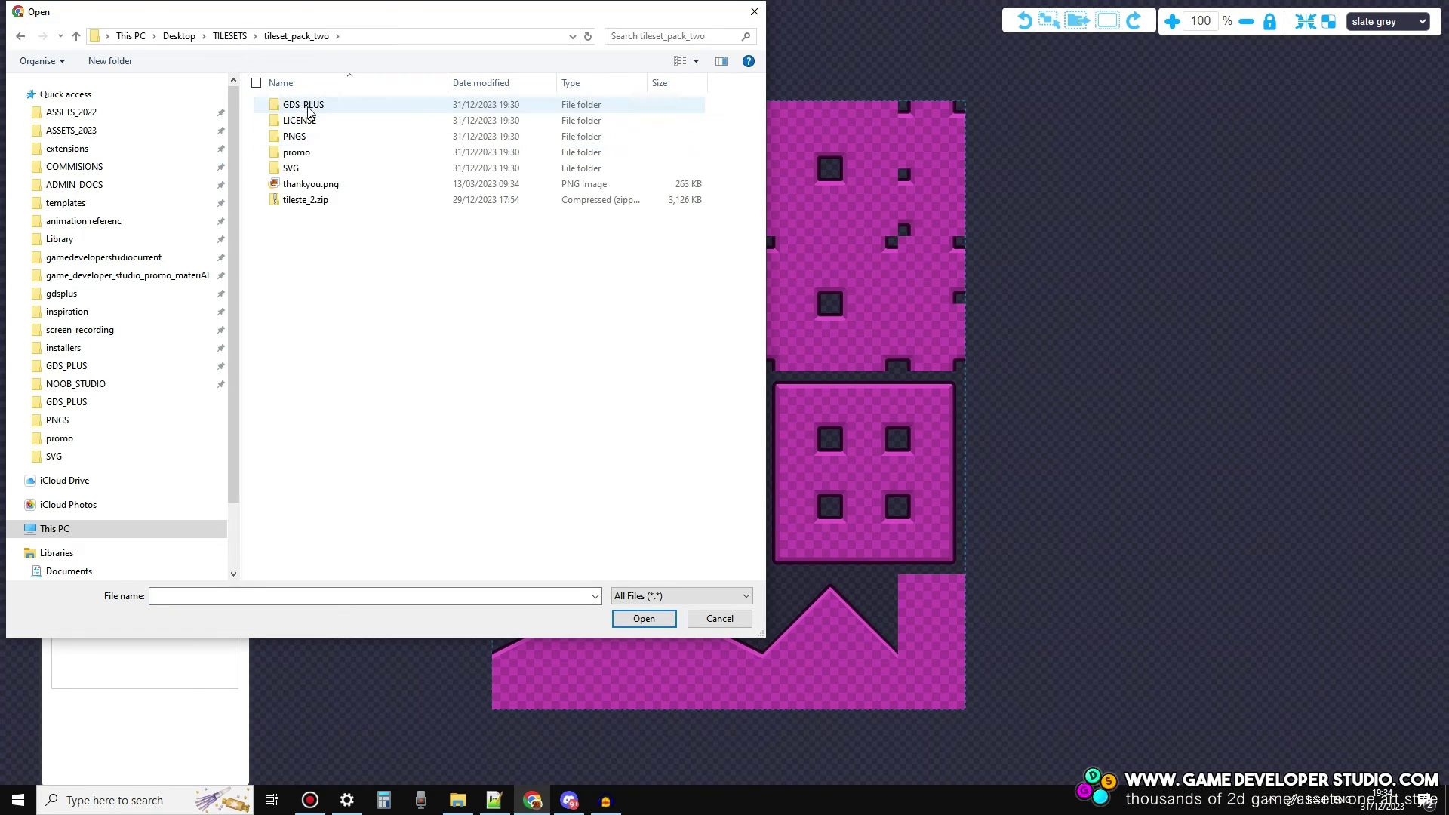
double_click(308, 168)
double_click(311, 153)
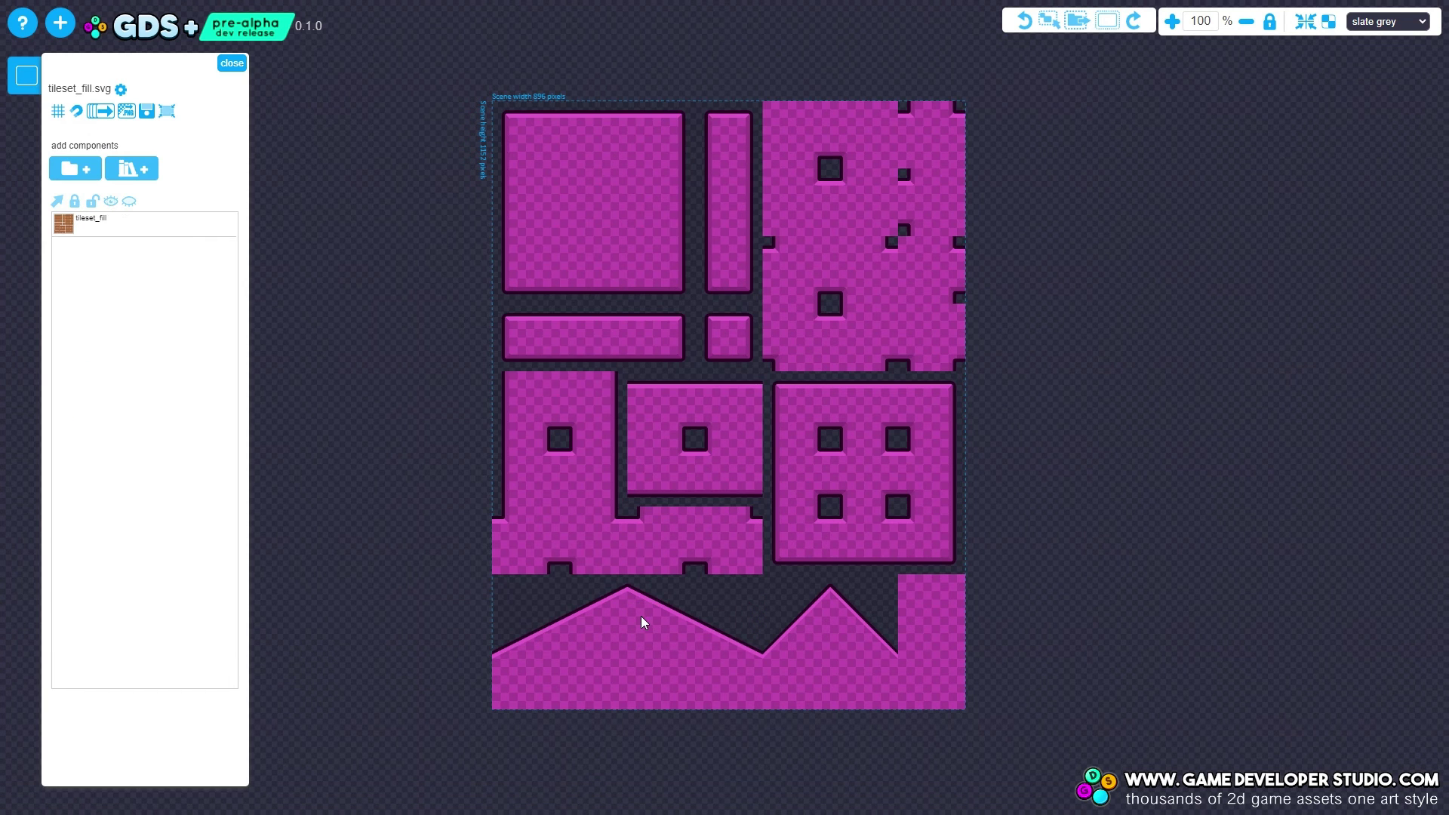
Give tileset_fill the large waves pattern and re-establish its original colors
left_click(593, 223)
left_click(1240, 543)
left_click(1254, 366)
left_click(1124, 300)
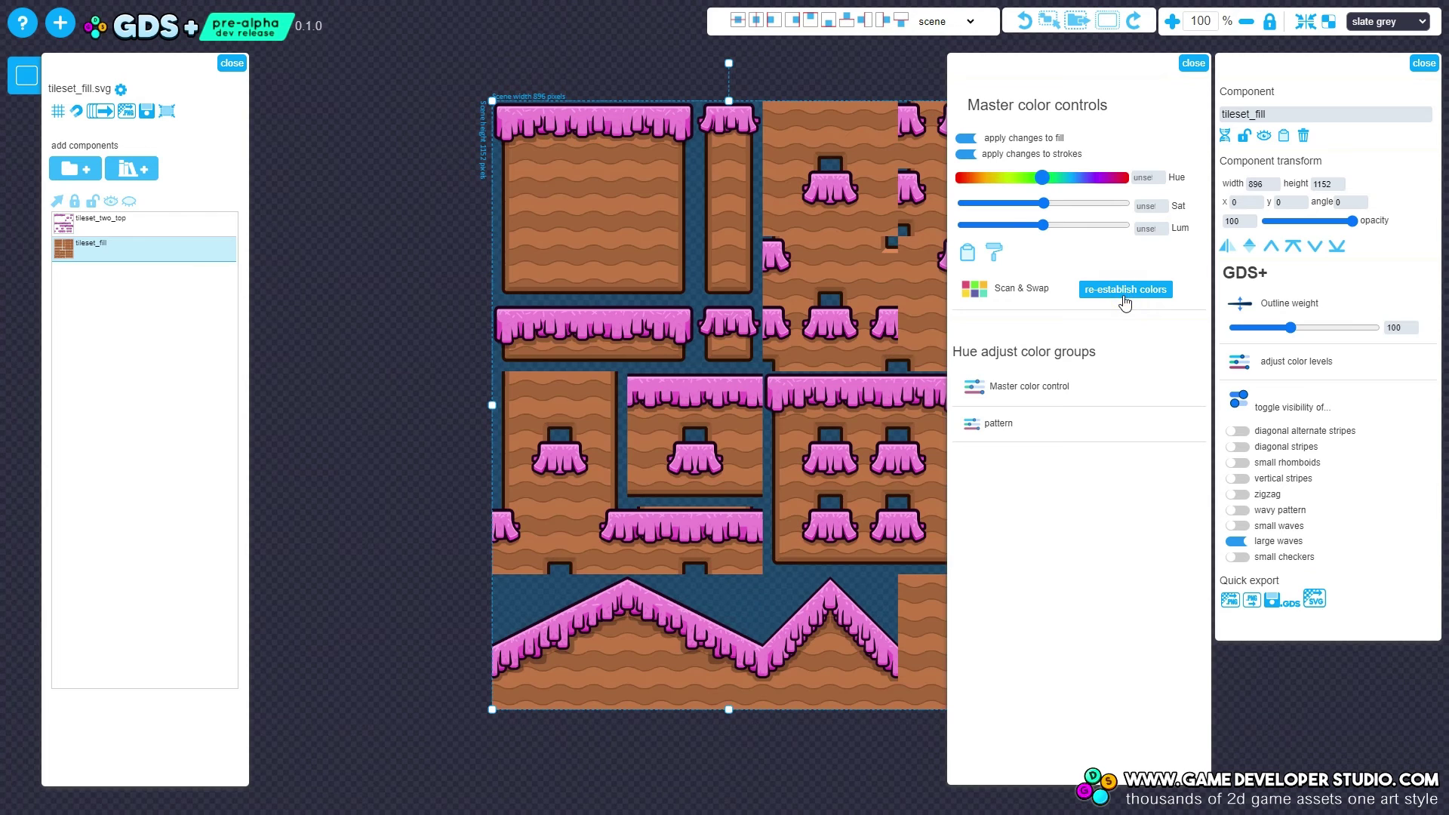
left_click(1191, 64)
Recolor tileset_two_top purple with a hue of about 243
left_click(669, 113)
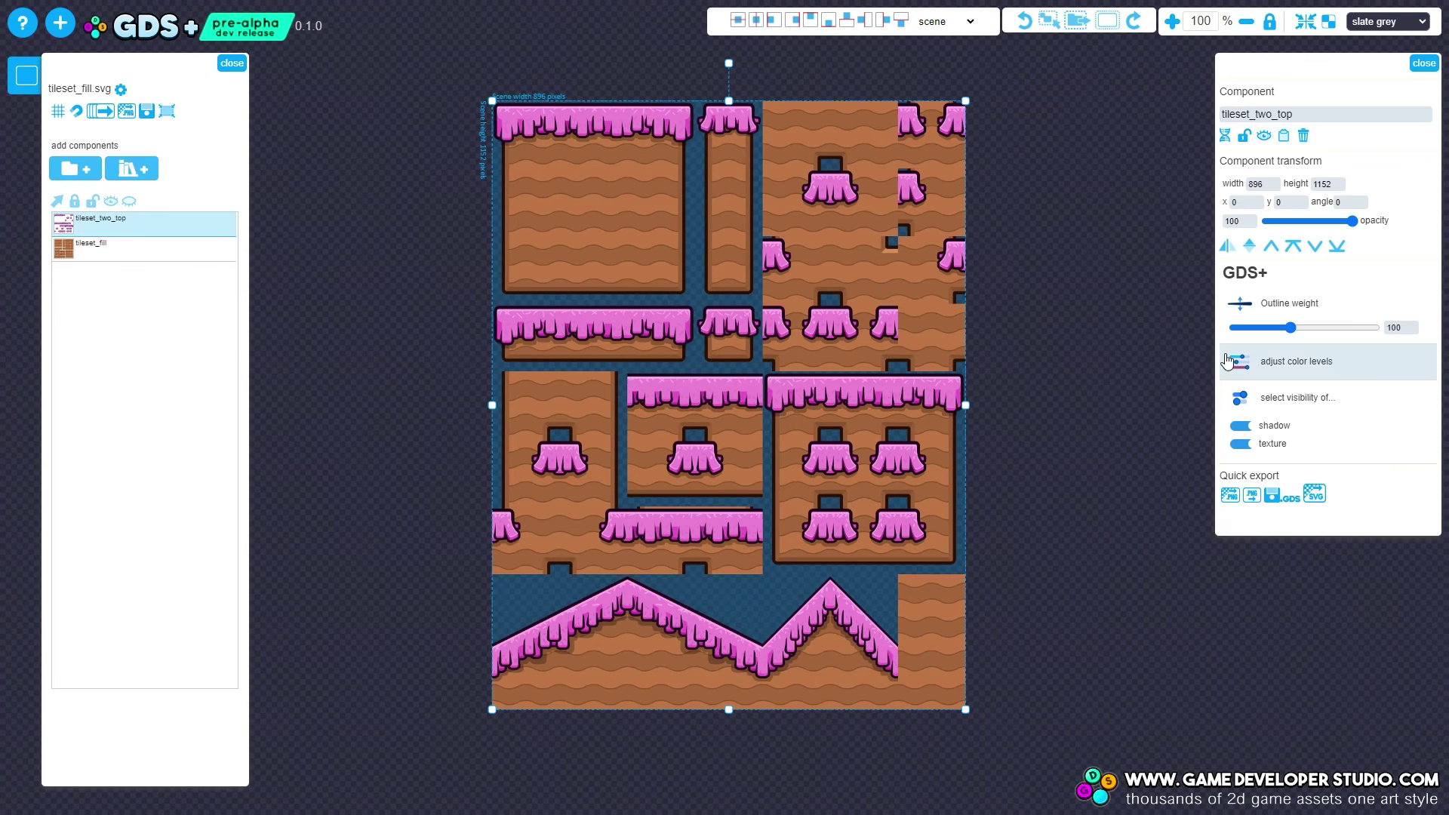
left_click(1255, 363)
left_click_drag(1054, 181, 1074, 187)
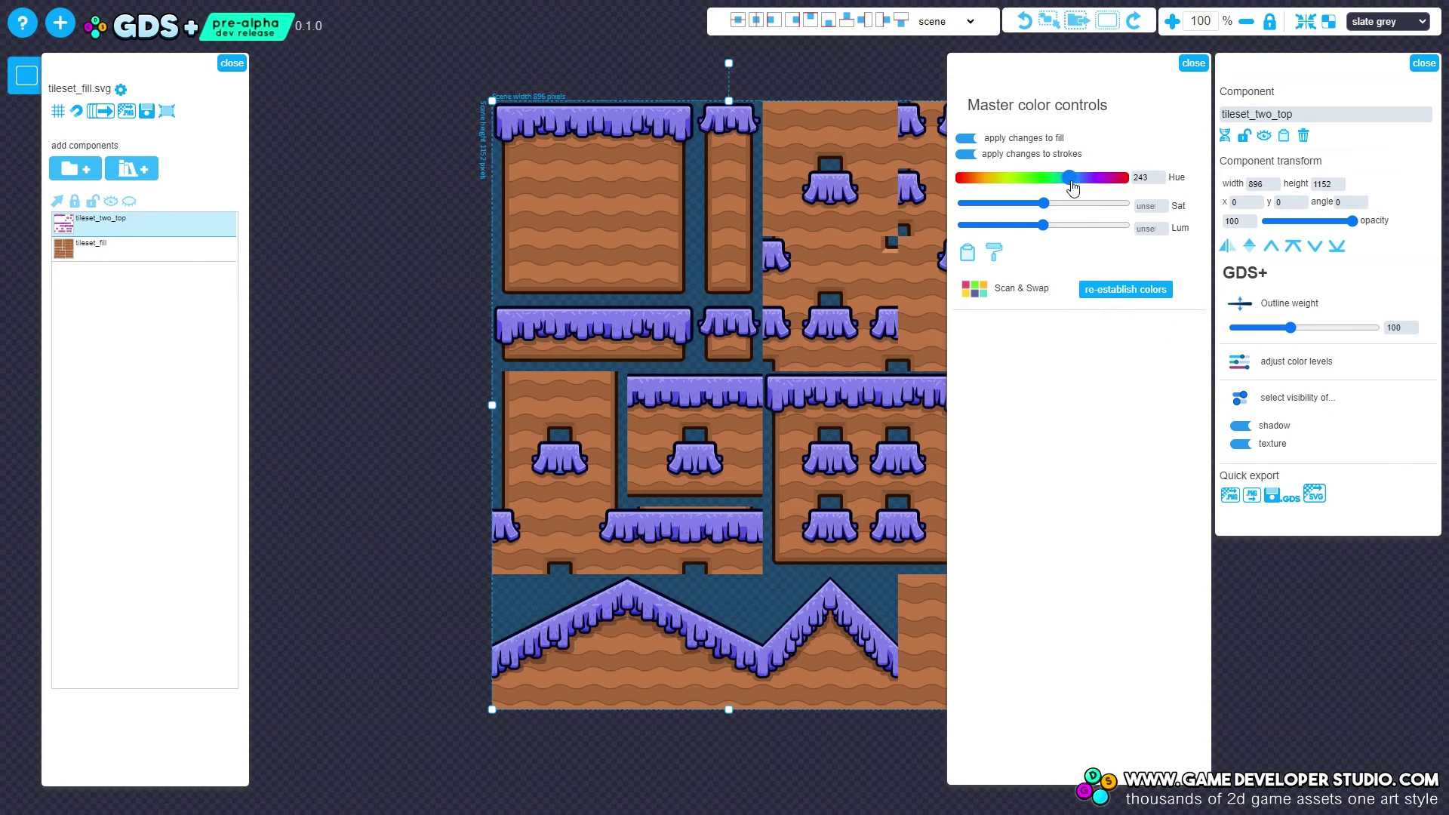
left_click(1193, 63)
left_click(1098, 193)
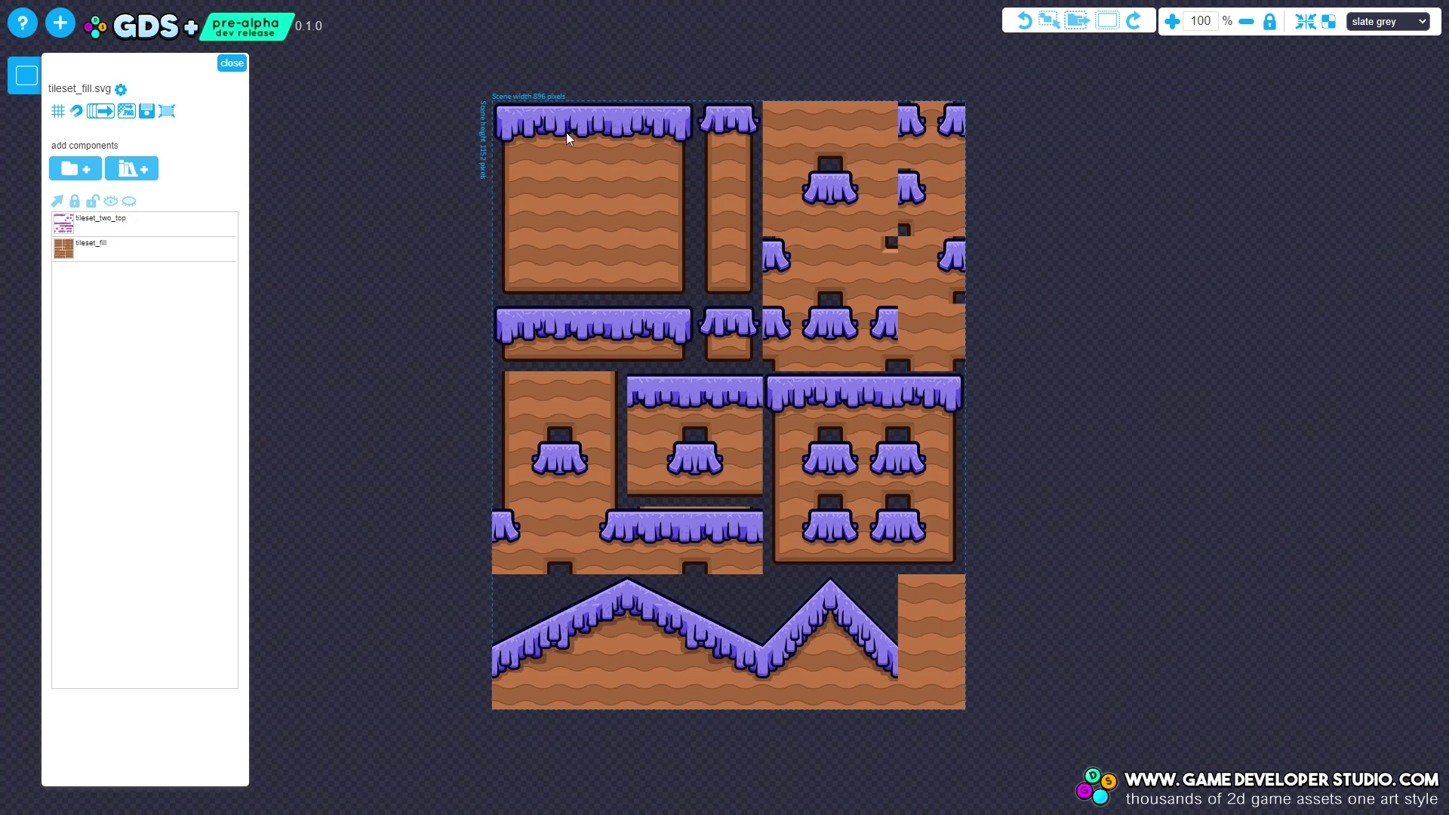
Open the tileset_fill scene's slicing options and examine individual tile slices, from outer_edge_top_left through three_corners_top_left_join
left_click(121, 90)
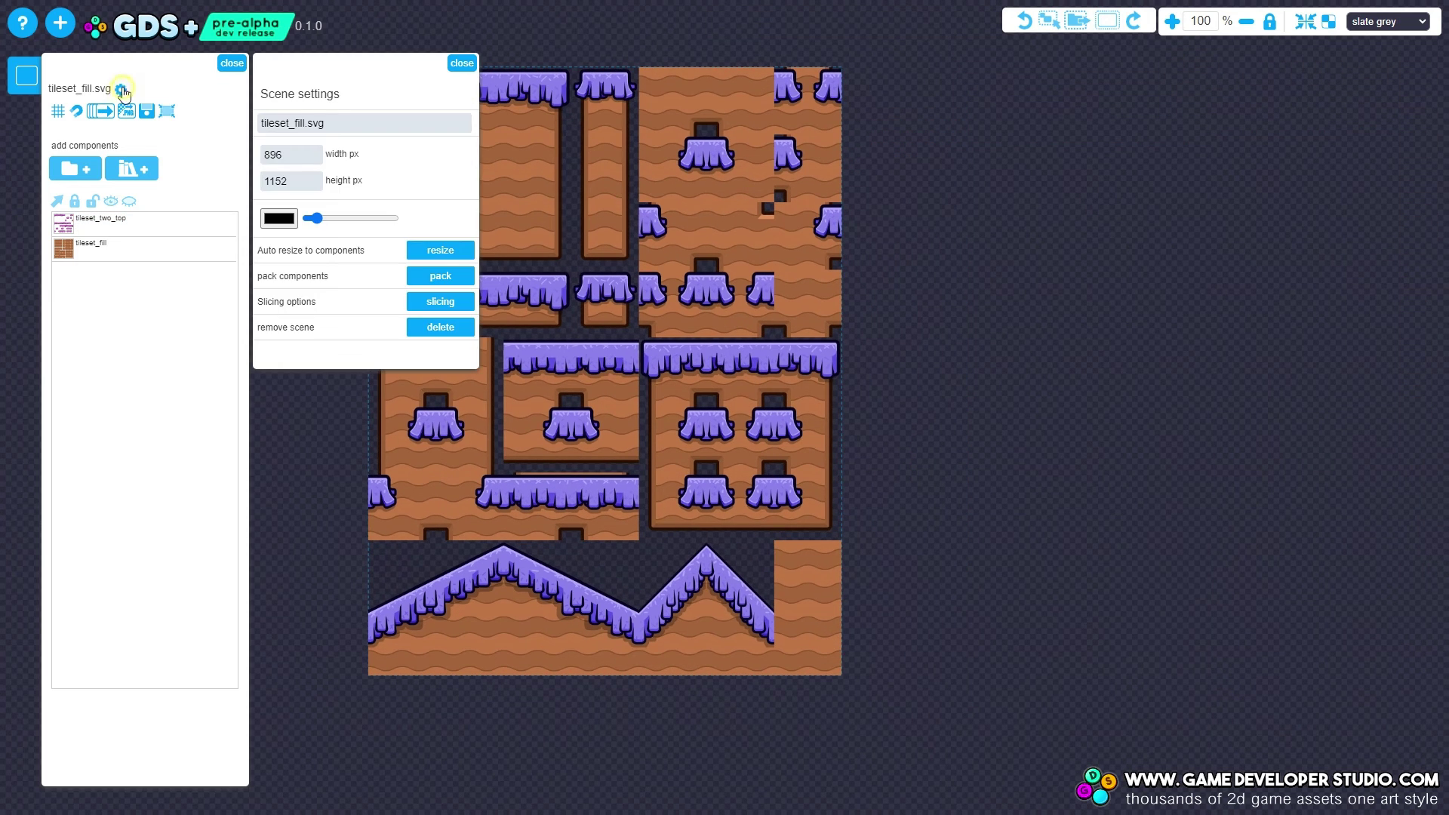
left_click(442, 302)
left_click(1295, 180)
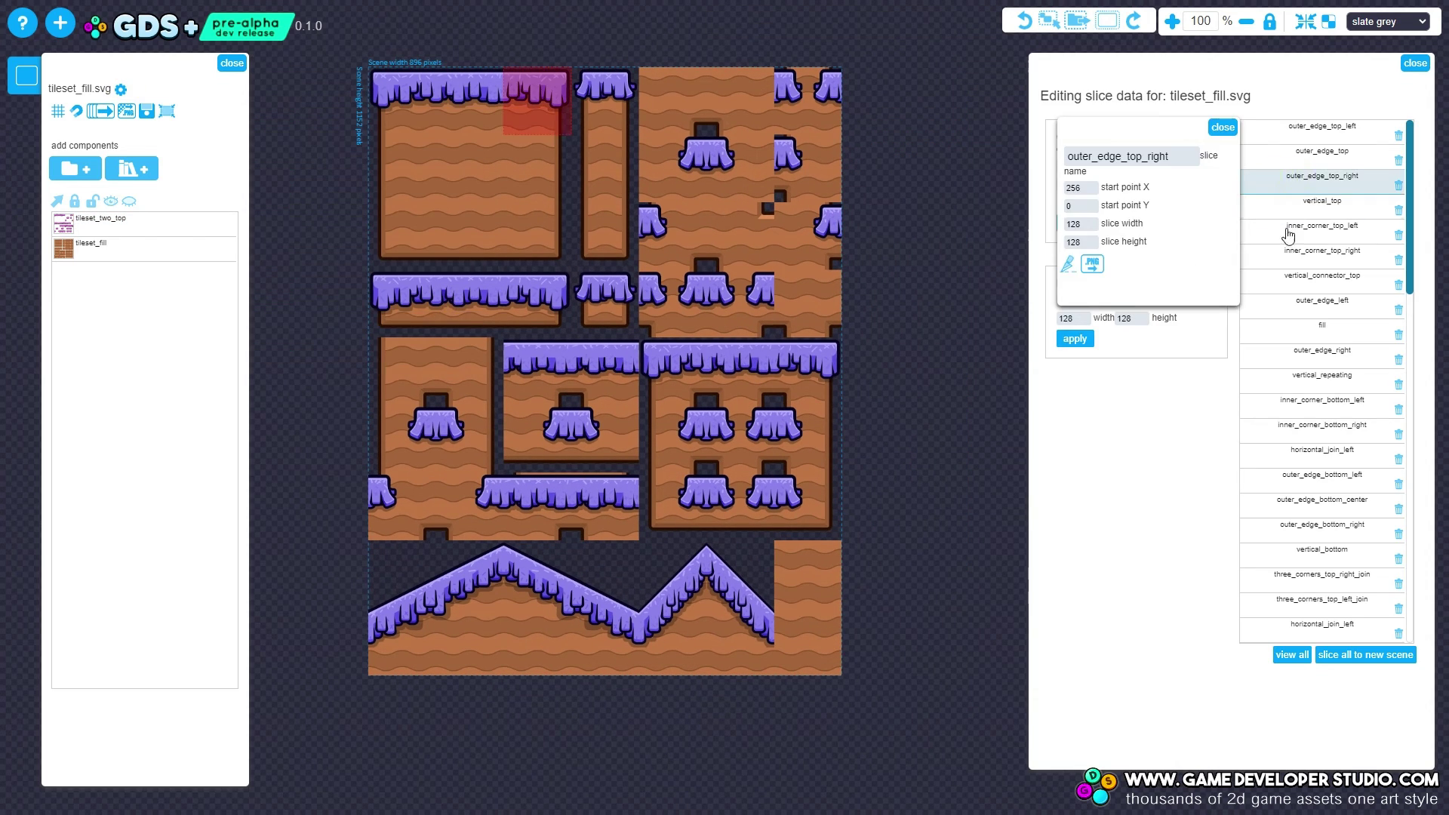
left_click(1285, 232)
left_click(1300, 353)
left_click(1325, 462)
left_click(1279, 136)
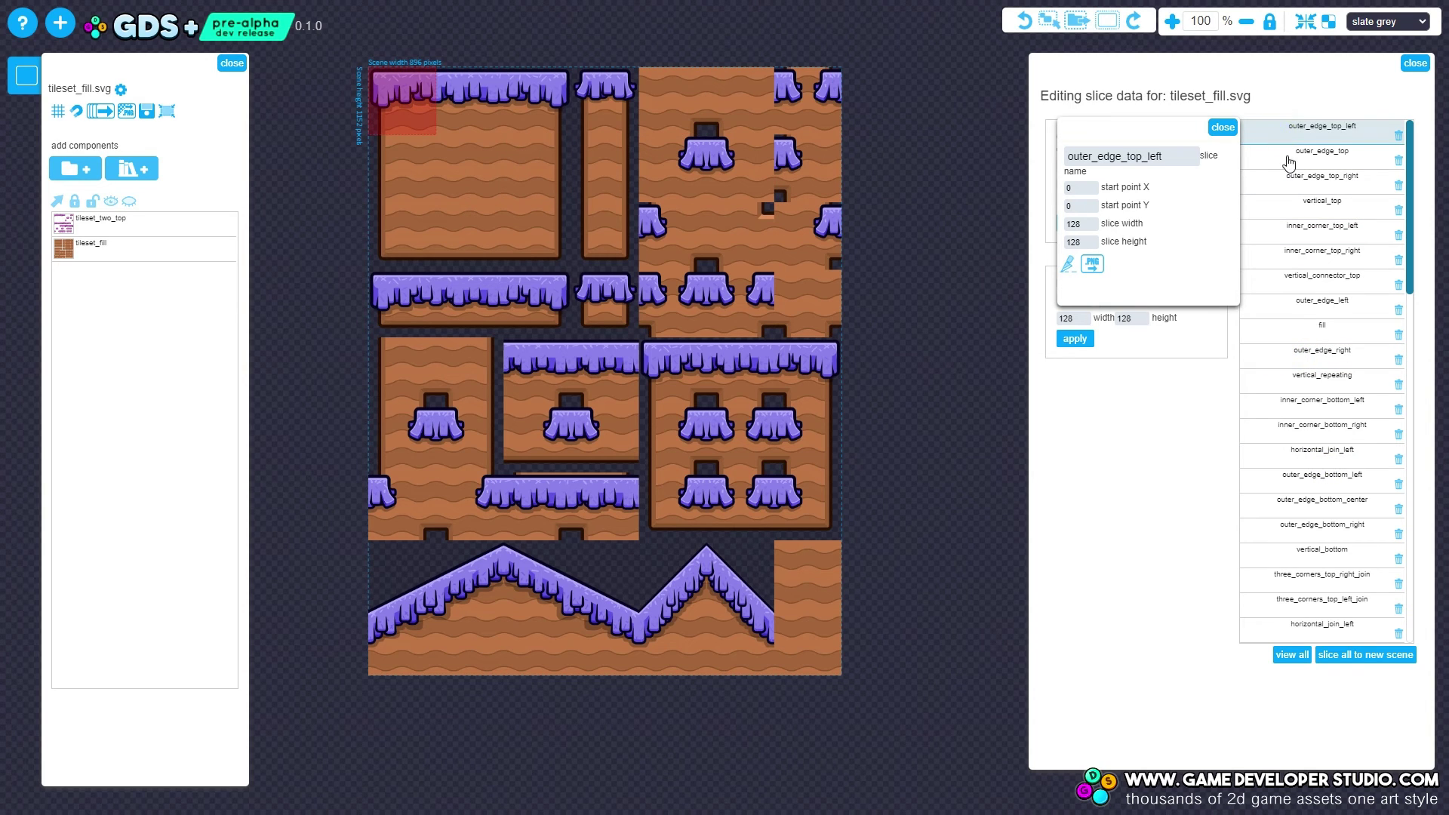
left_click(1286, 158)
left_click(1286, 190)
left_click(1306, 240)
left_click(1318, 310)
left_click(1327, 385)
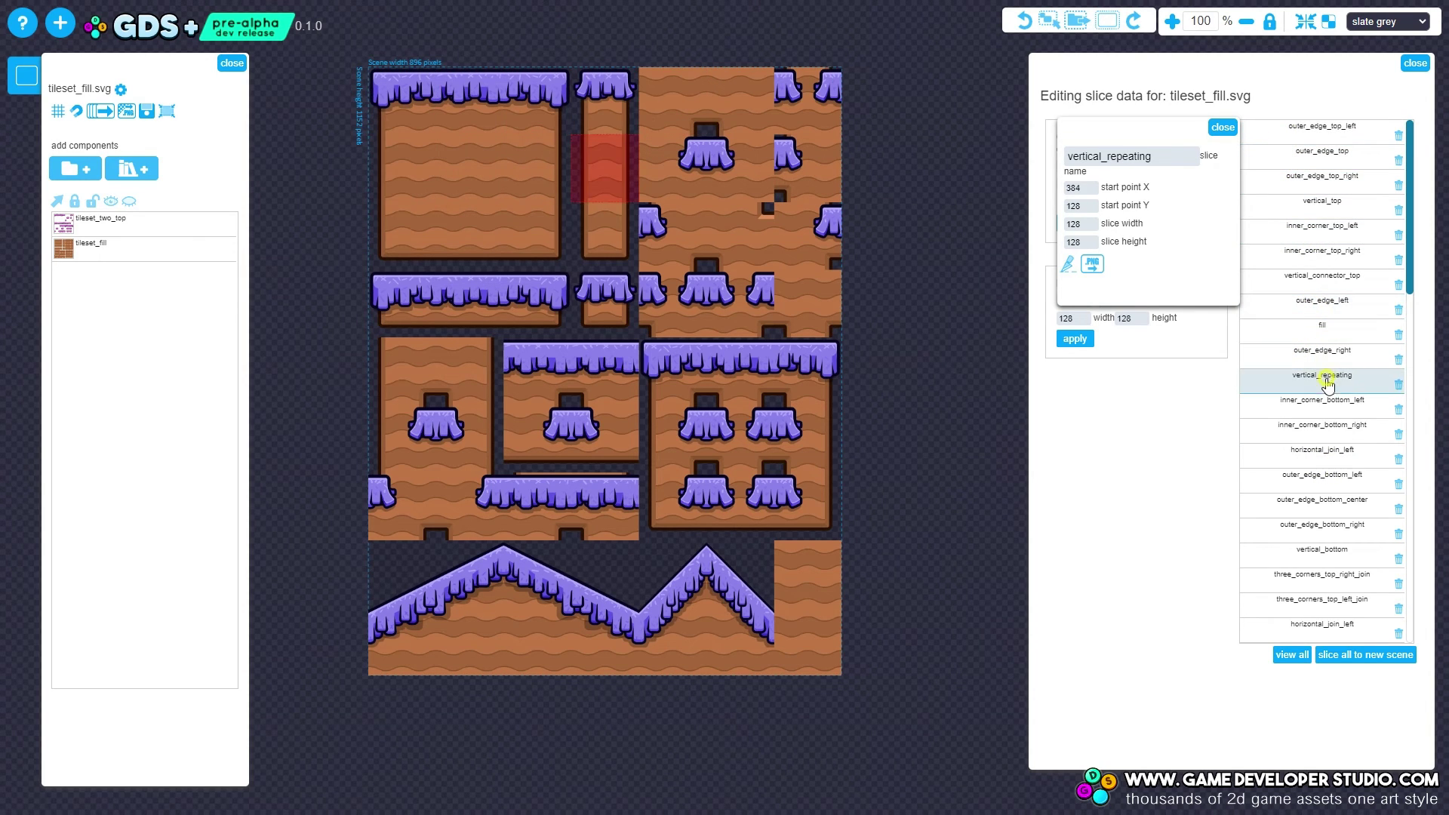
left_click(1285, 435)
left_click(1300, 483)
left_click(1322, 538)
left_click(1329, 582)
left_click(1325, 602)
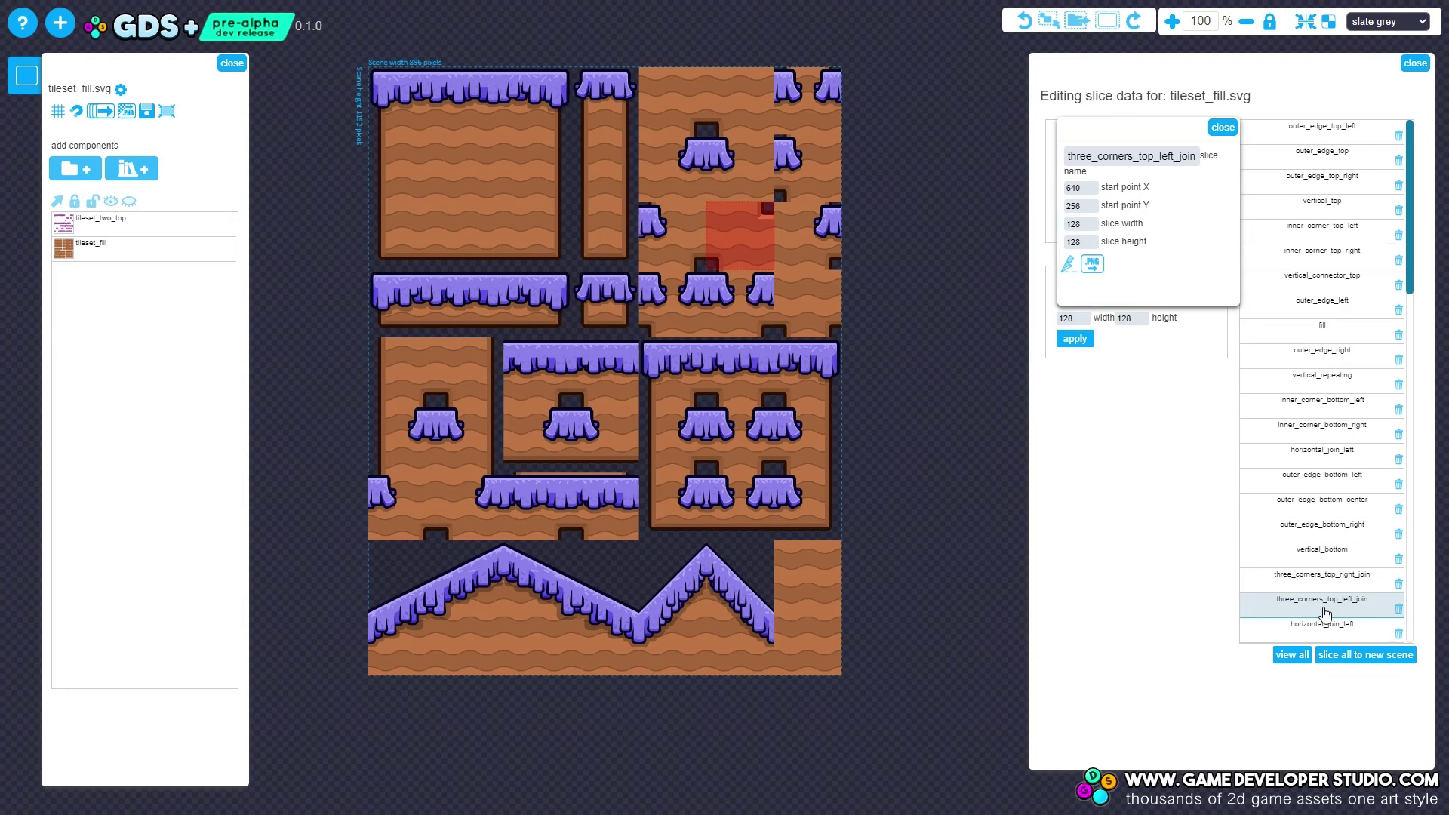
left_click(1223, 127)
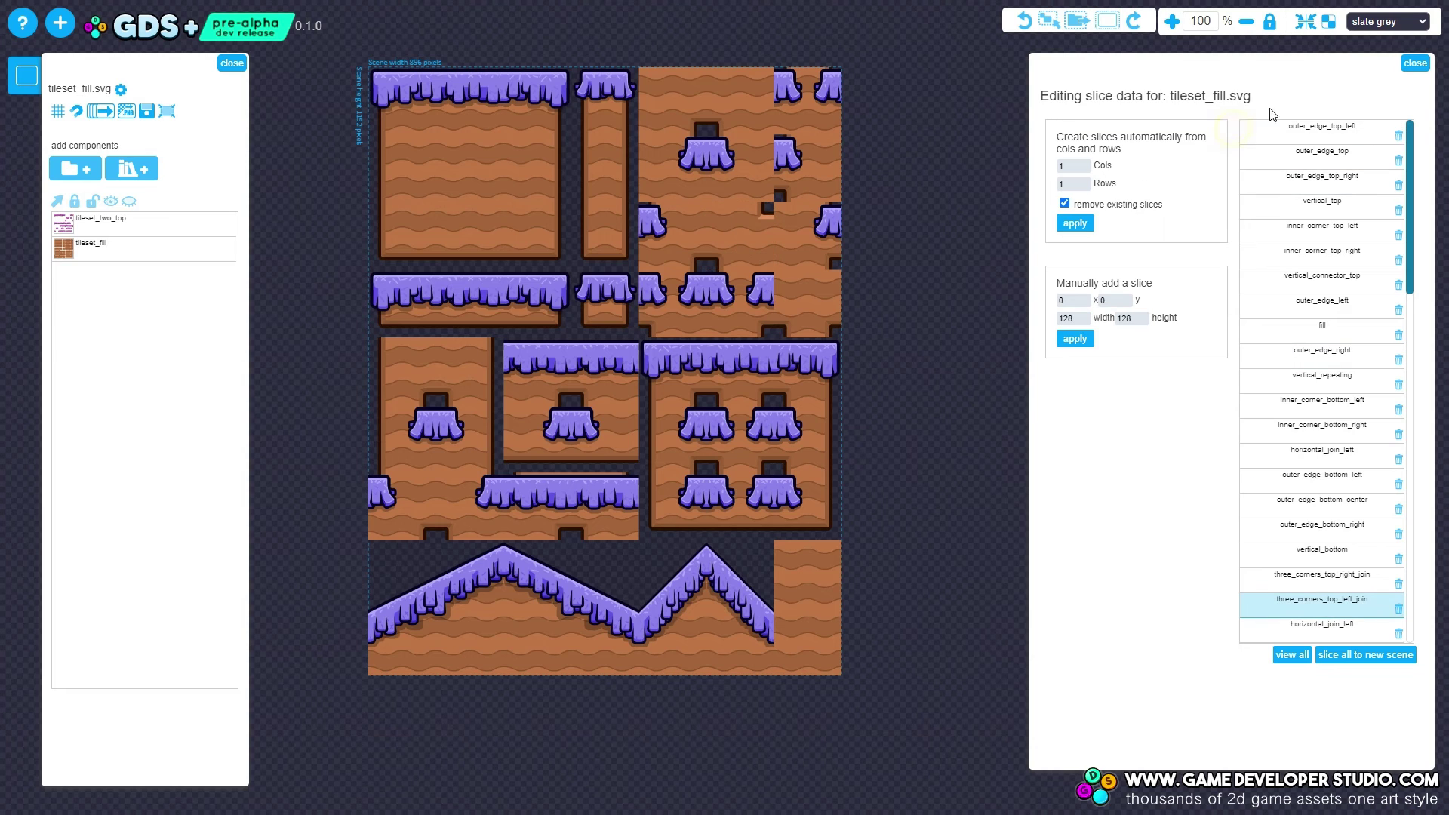
Slice all of the tileset into a new scene and pull the three upper outer-edge tiles off the sheet
left_click(1368, 660)
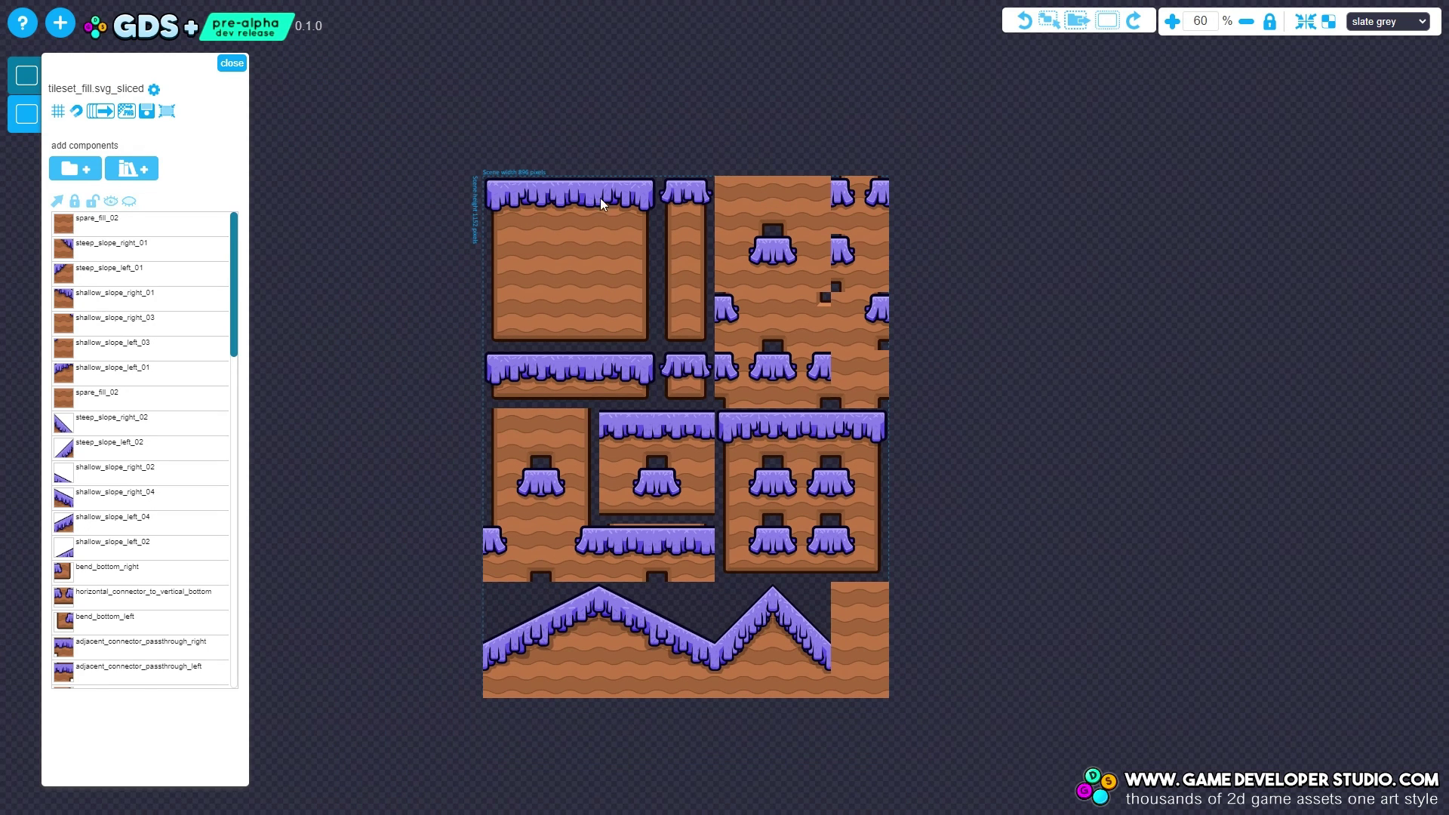
left_click_drag(582, 194, 568, 124)
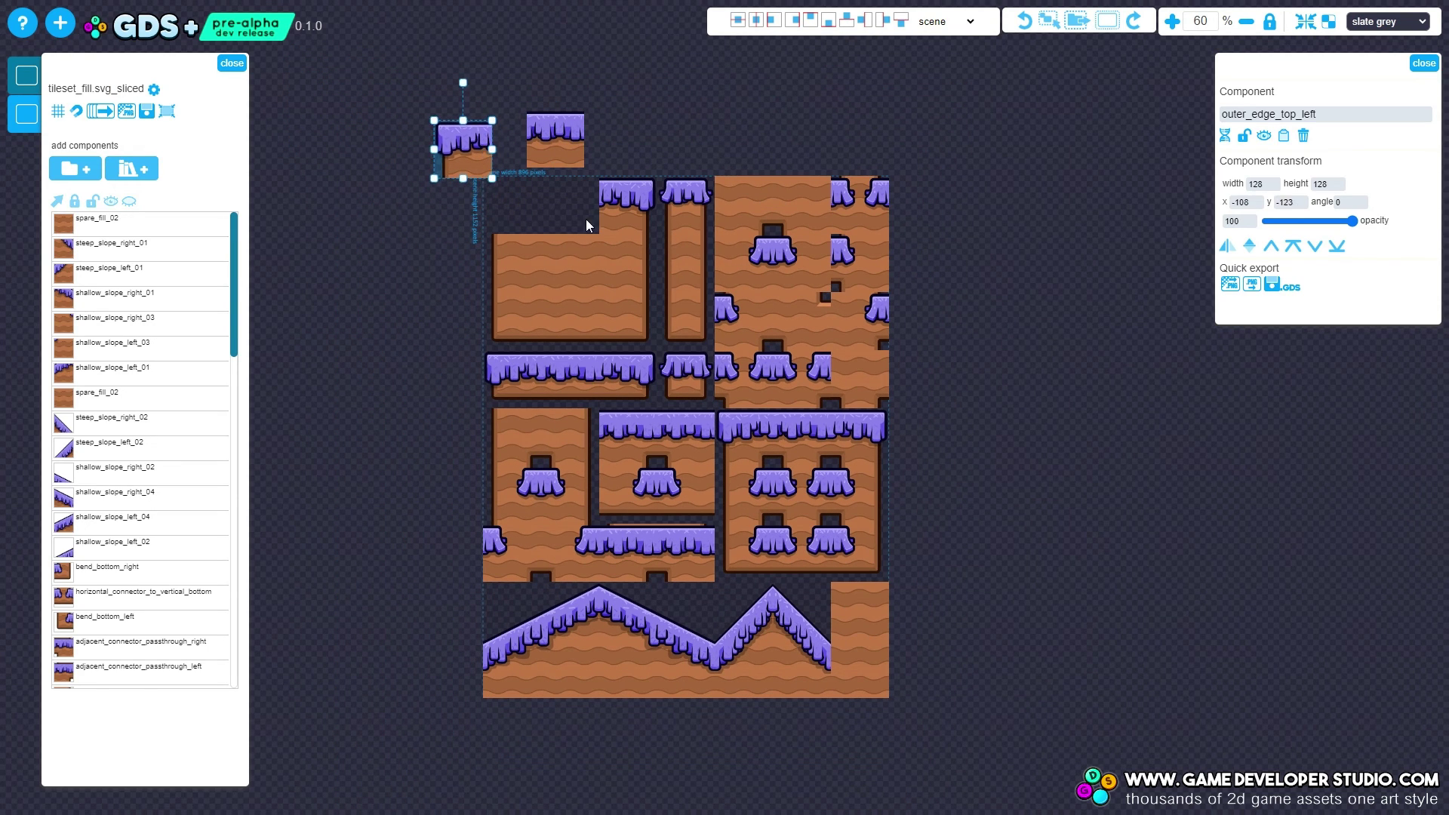
left_click_drag(612, 217, 610, 148)
Turn on grid snapping and build a floor of five outer_edge_top tiles ending in inner_corner_bottom_left and inner_corner_bottom_right
left_click(57, 112)
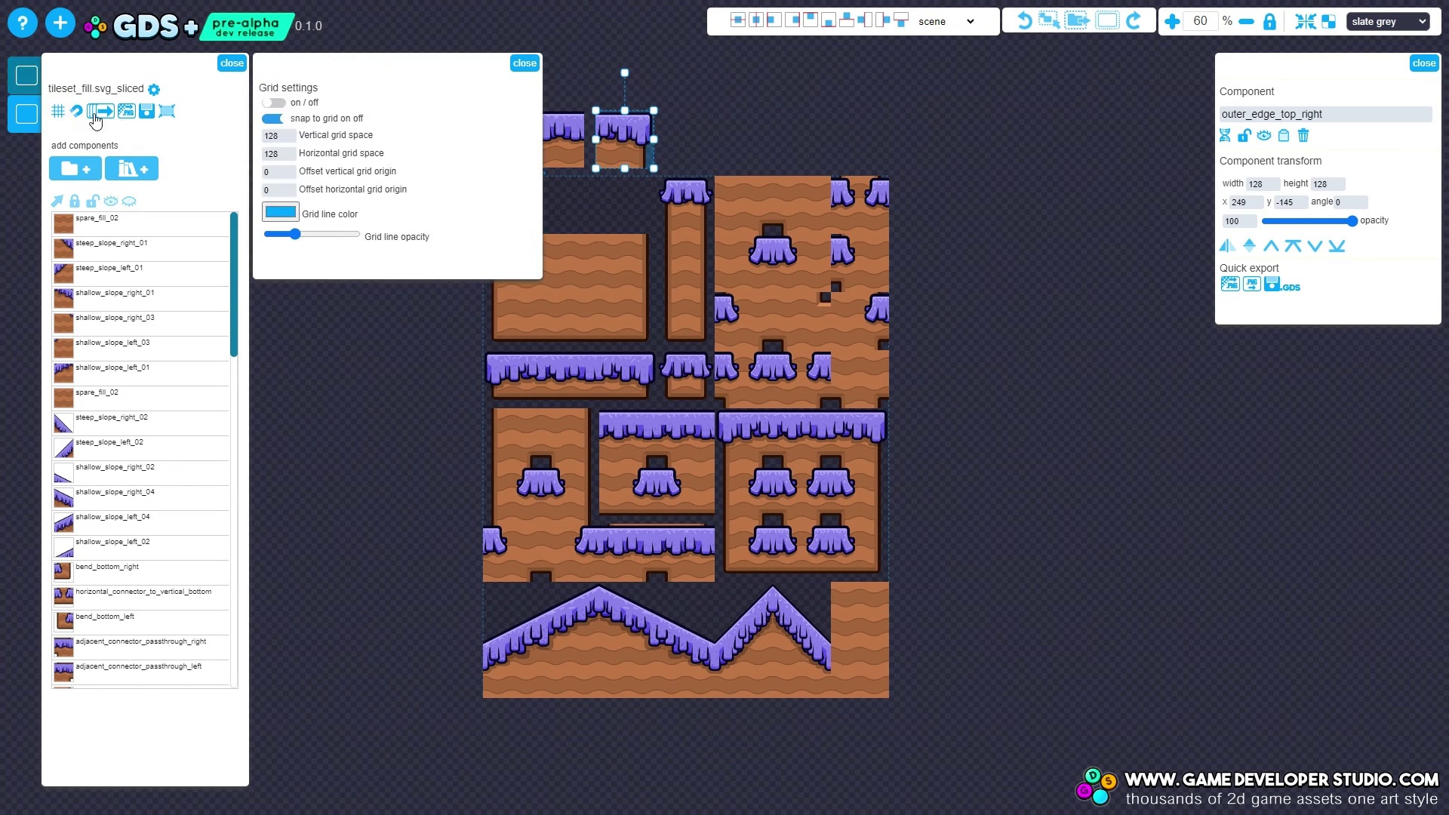
left_click(521, 68)
left_click_drag(555, 122, 971, 256)
left_click_drag(1043, 394, 661, 396)
left_click_drag(580, 267, 638, 267)
left_click_drag(654, 270, 769, 271)
left_click_drag(771, 270, 828, 270)
left_click_drag(829, 270, 885, 274)
left_click_drag(649, 324, 831, 292)
left_click_drag(599, 247, 1119, 247)
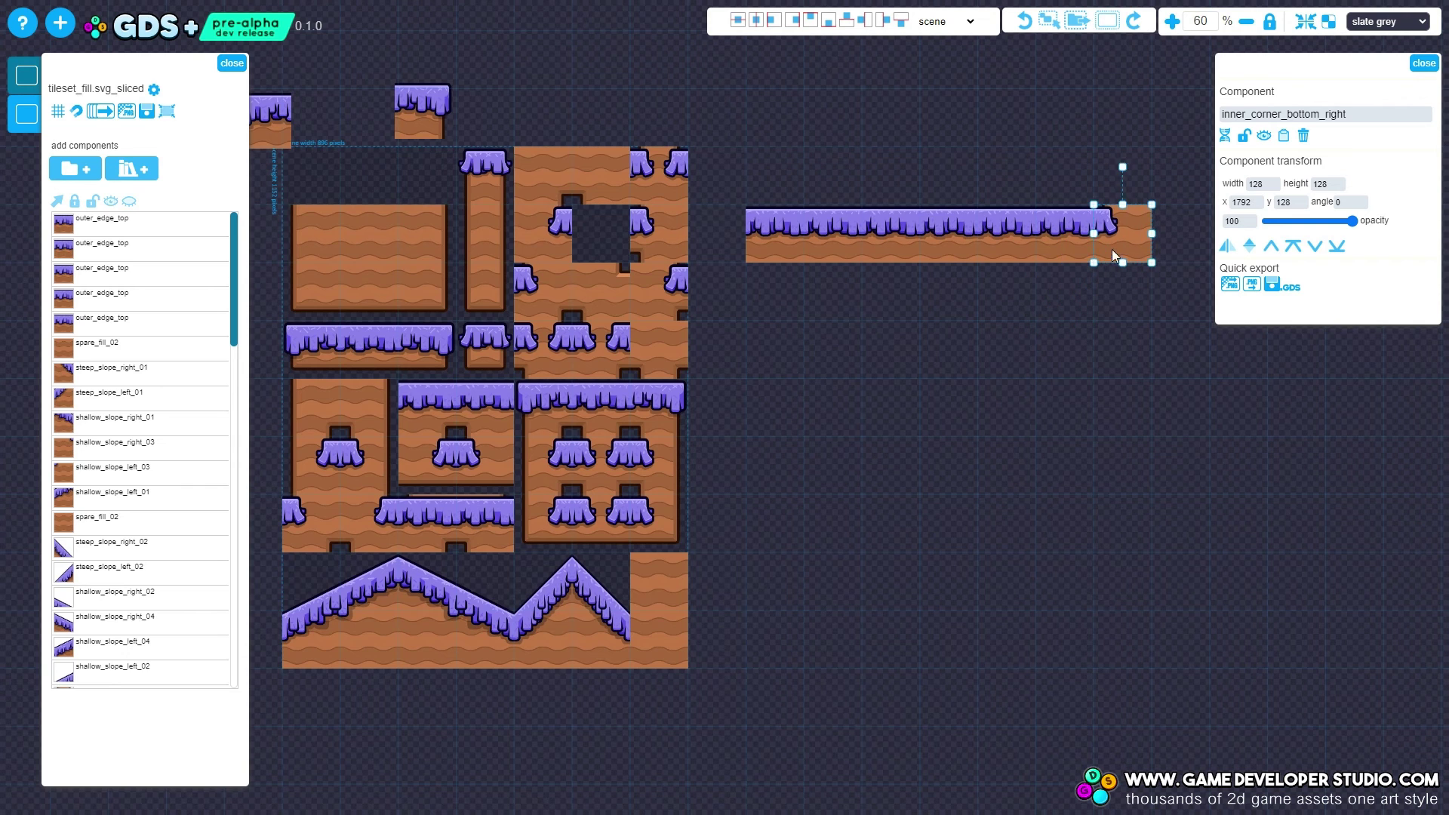
left_click_drag(542, 237, 717, 240)
Raise three-tile side walls from outer_edge_right and outer_edge_left, capped with outer_edge_top_right and outer_edge_top_left
left_click_drag(424, 234, 721, 181)
left_click_drag(326, 235, 1129, 135)
left_click_drag(718, 179, 717, 121)
left_click_drag(848, 121, 835, 196)
left_click_drag(703, 136, 646, 193)
left_click(801, 212)
left_click_drag(646, 136, 705, 136)
left_click_drag(646, 201, 707, 200)
left_click_drag(1113, 211, 1113, 156)
left_click_drag(409, 185, 705, 76)
left_click_drag(262, 190, 1121, 74)
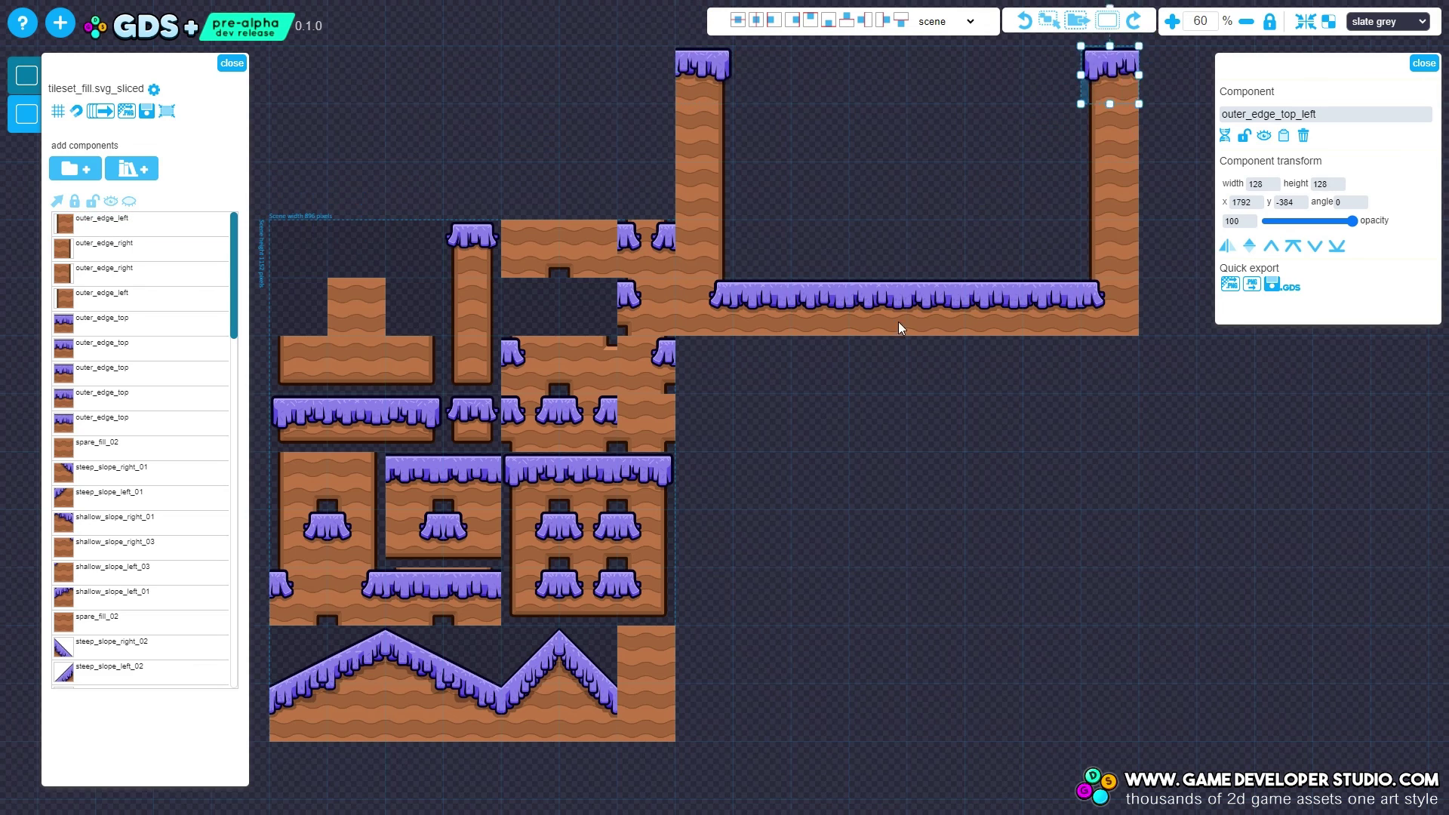
Delete the unused tiles of the sliced sheet, keeping only the assembled pit
scroll(898, 329, "down", 2)
left_click_drag(501, 226, 791, 619)
key("Delete")
key("ctrl+z")
left_click_drag(508, 256, 793, 671)
key("Delete")
Import the sky strip from the art library and resize it to about 1002 by 915 pixels behind the pit
left_click(132, 170)
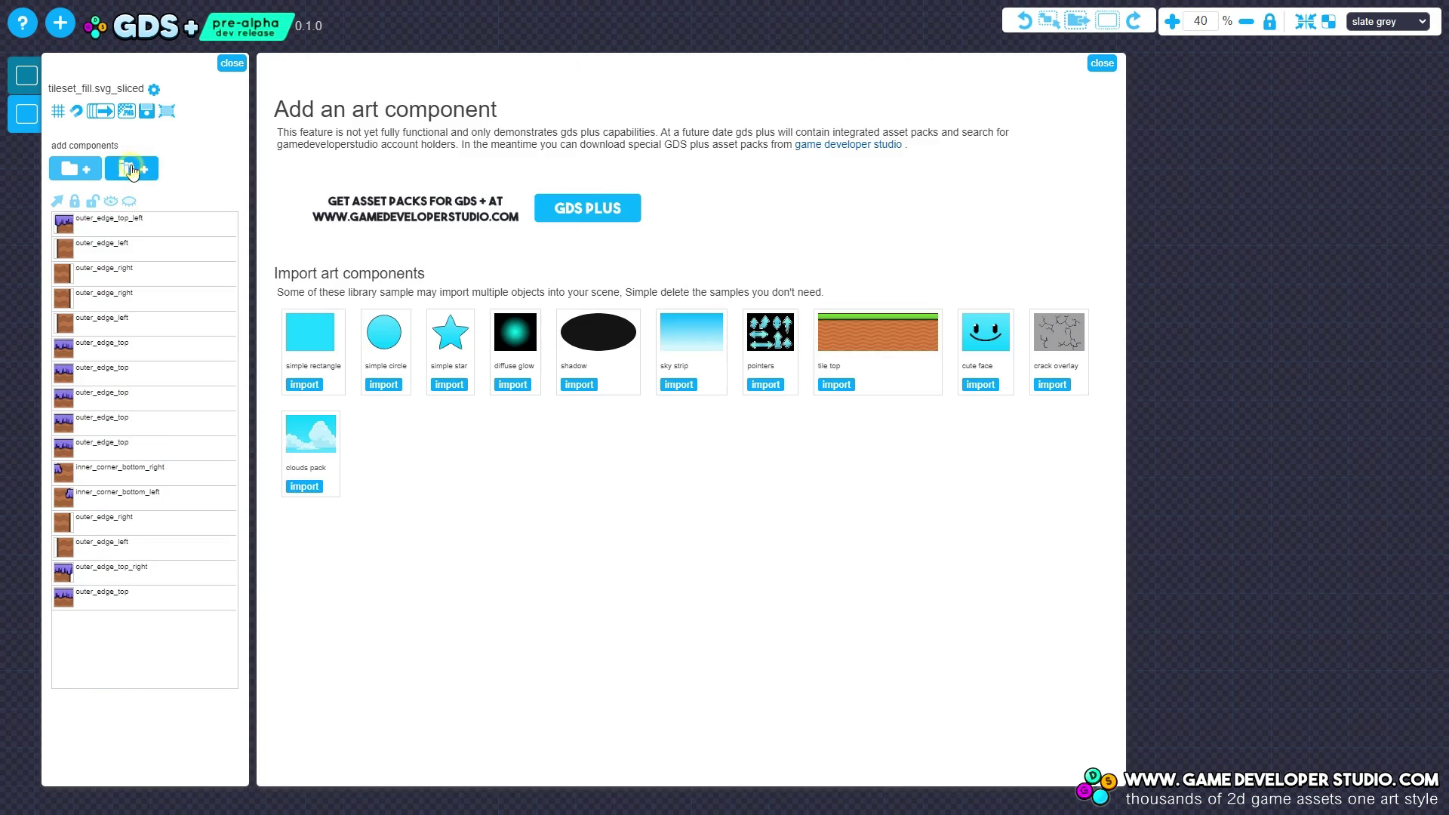
left_click(678, 385)
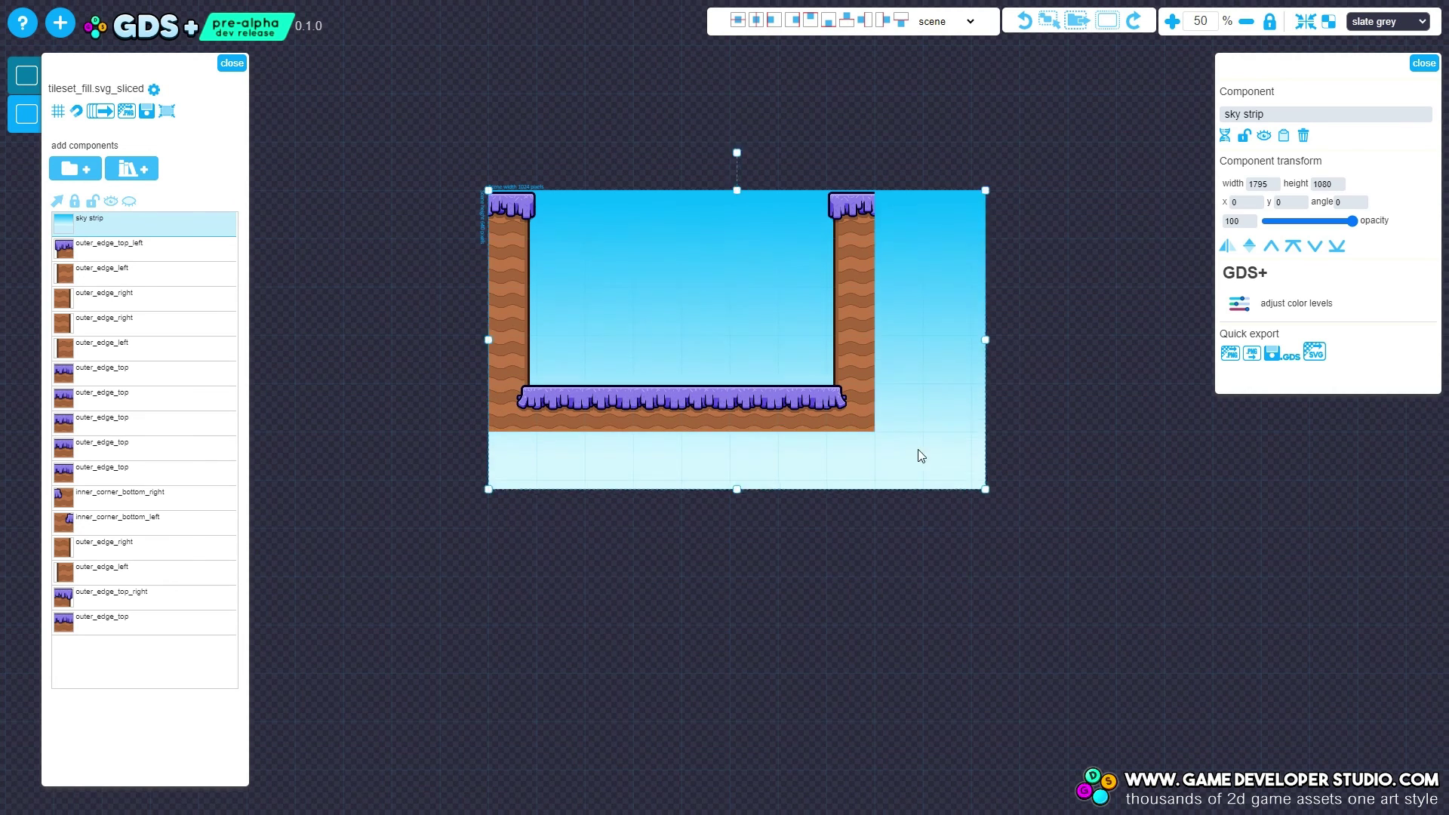
left_click_drag(921, 456, 877, 424)
scroll(813, 361, "up", 1)
left_click_drag(650, 156, 650, 23)
left_click_drag(358, 46, 372, 141)
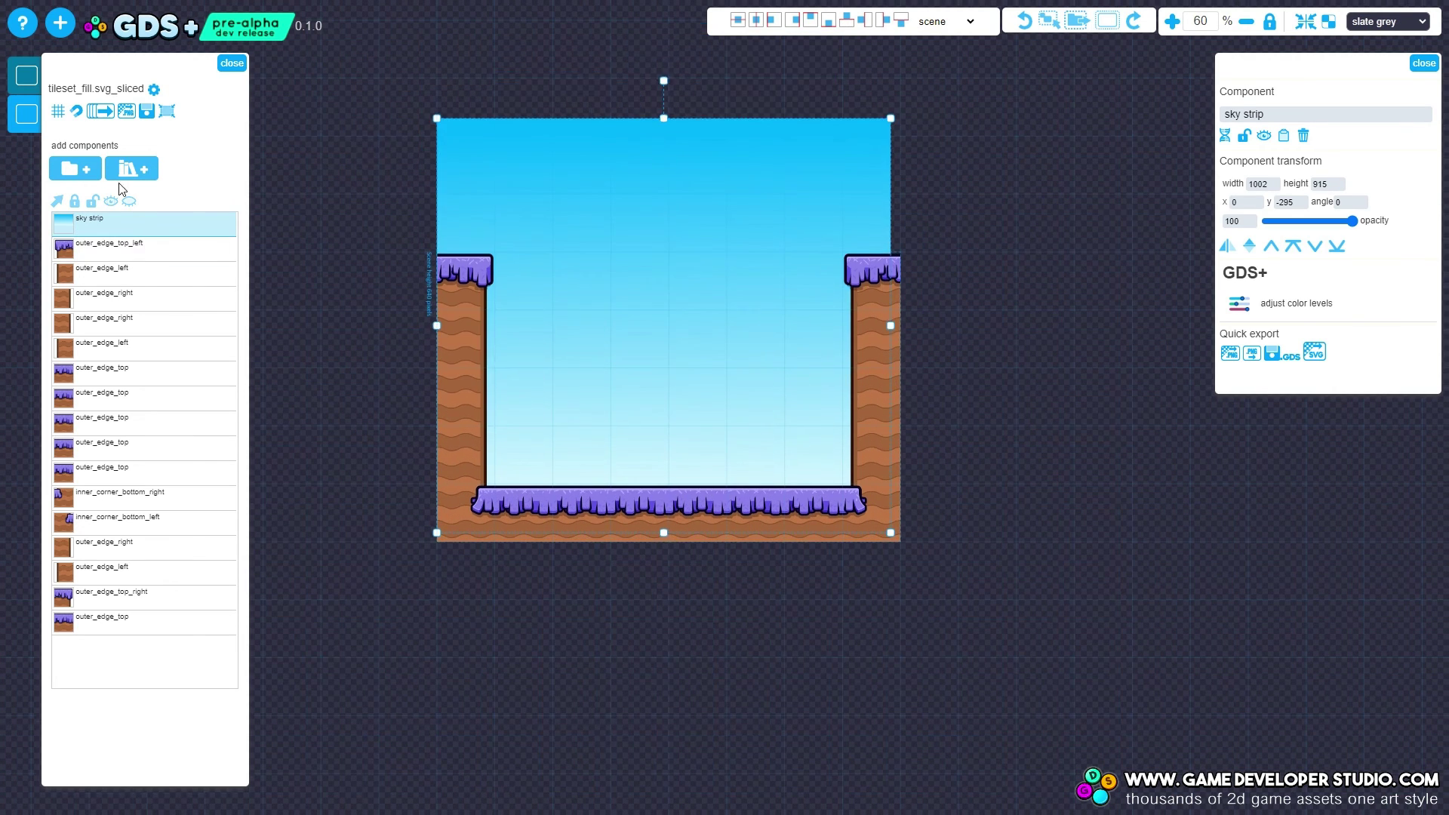
Import the clouds pack from the art library and spread its clouds across the sky
left_click(132, 171)
left_click(310, 490)
left_click_drag(1040, 375, 1094, 404)
left_click_drag(1049, 174, 754, 371)
left_click_drag(1179, 220, 903, 346)
left_click_drag(1029, 230, 1096, 197)
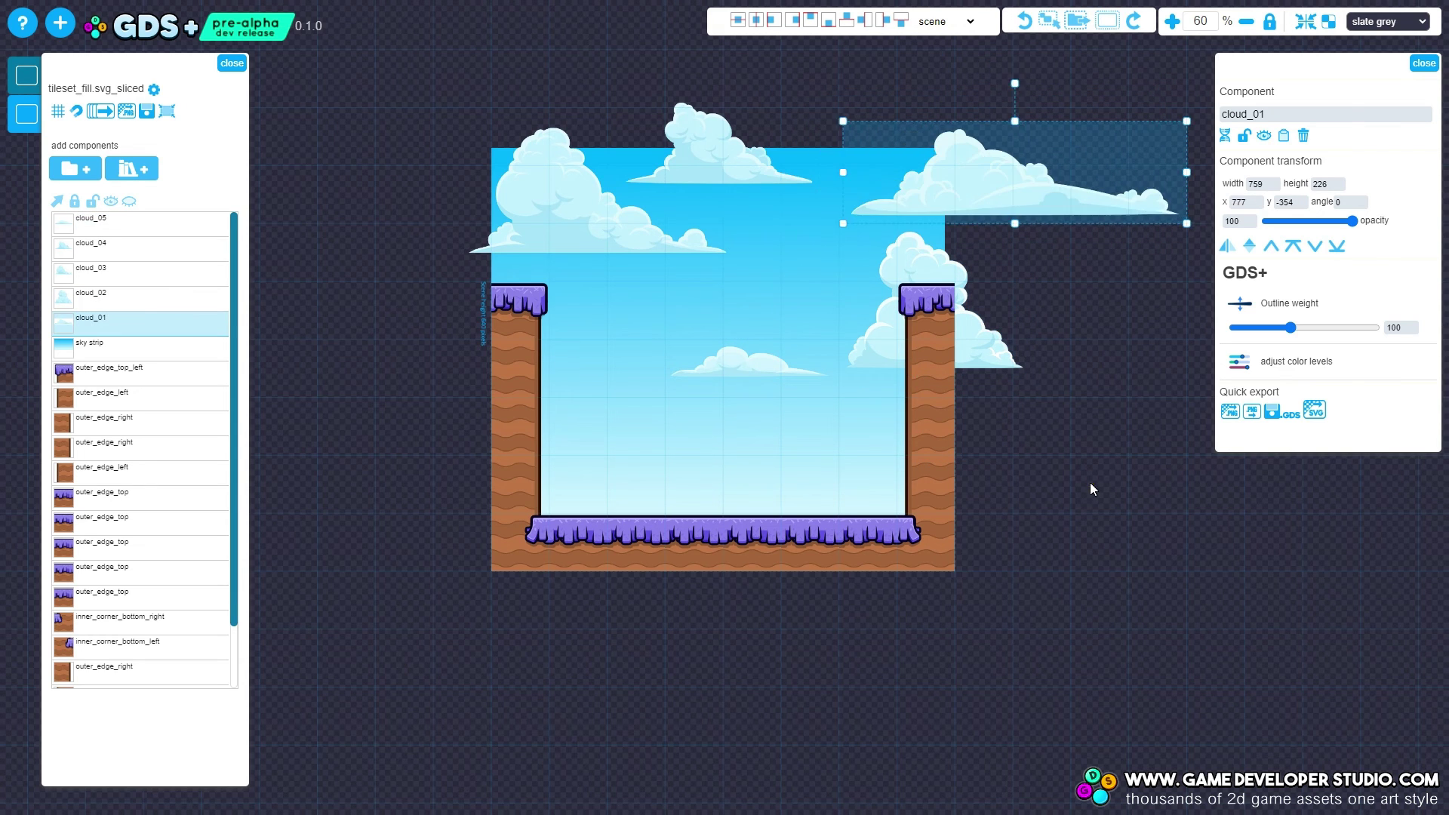
Turn off the grid display in the sliced tileset scene
left_click(1093, 488)
left_click(1109, 22)
left_click(1108, 21)
left_click(725, 166)
left_click_drag(944, 186, 945, 186)
left_click_drag(725, 187, 742, 203)
left_click(58, 111)
left_click(274, 103)
left_click(531, 63)
Export the framed area of the assembled pit scene as an image and open the exported file from the desktop
left_click(446, 336)
left_click(447, 339)
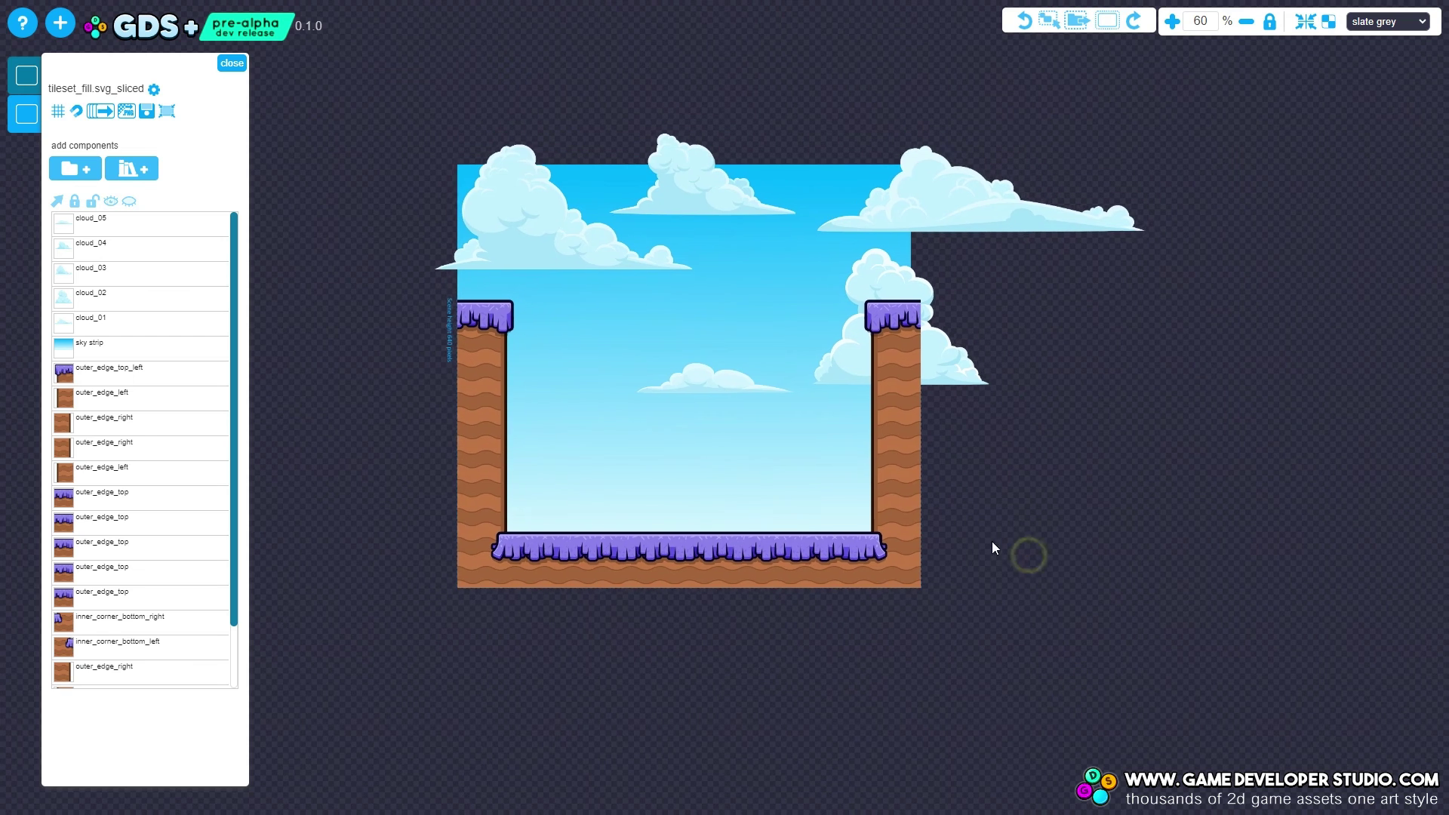
left_click_drag(449, 167, 904, 595)
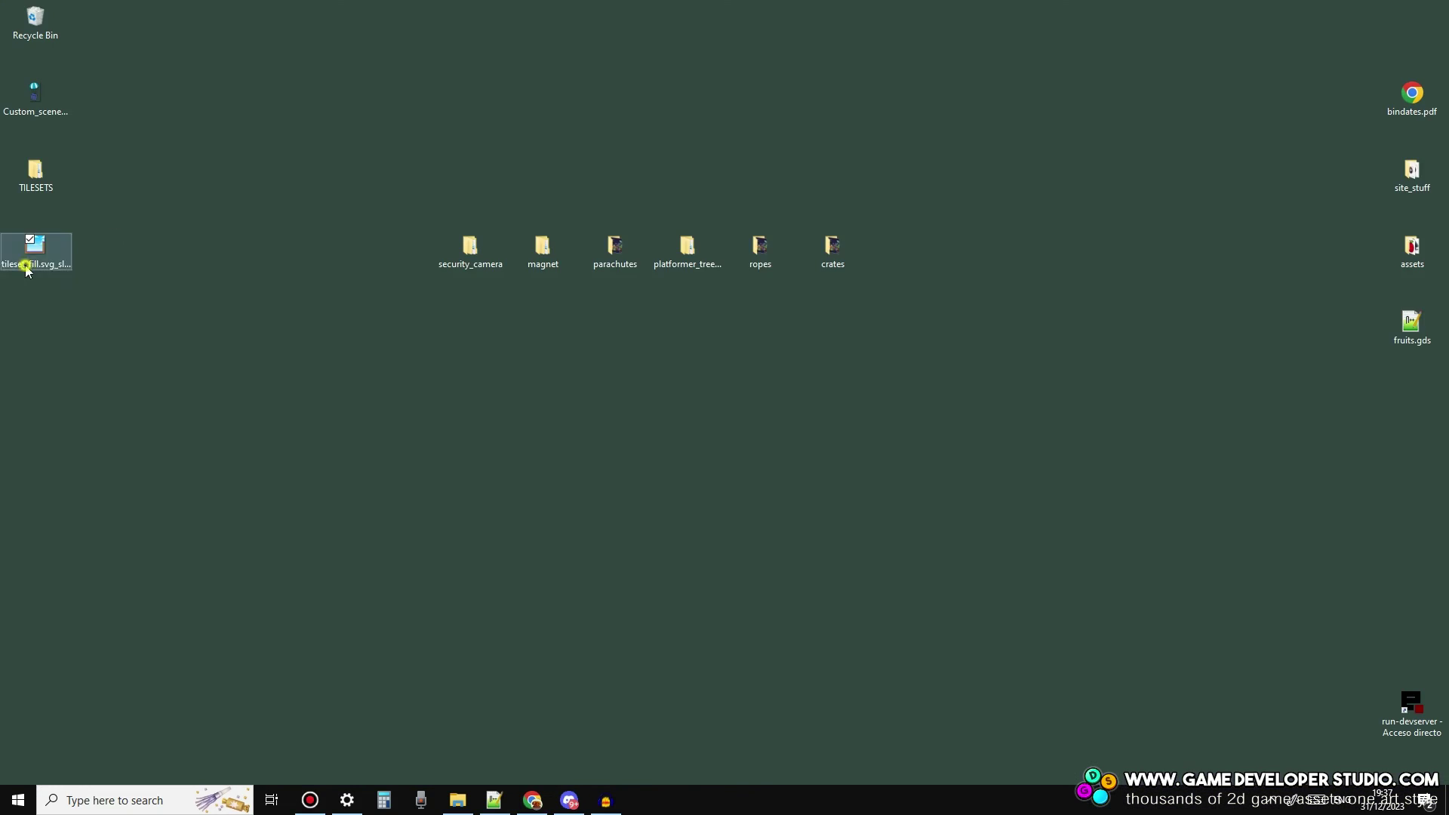
double_click(34, 249)
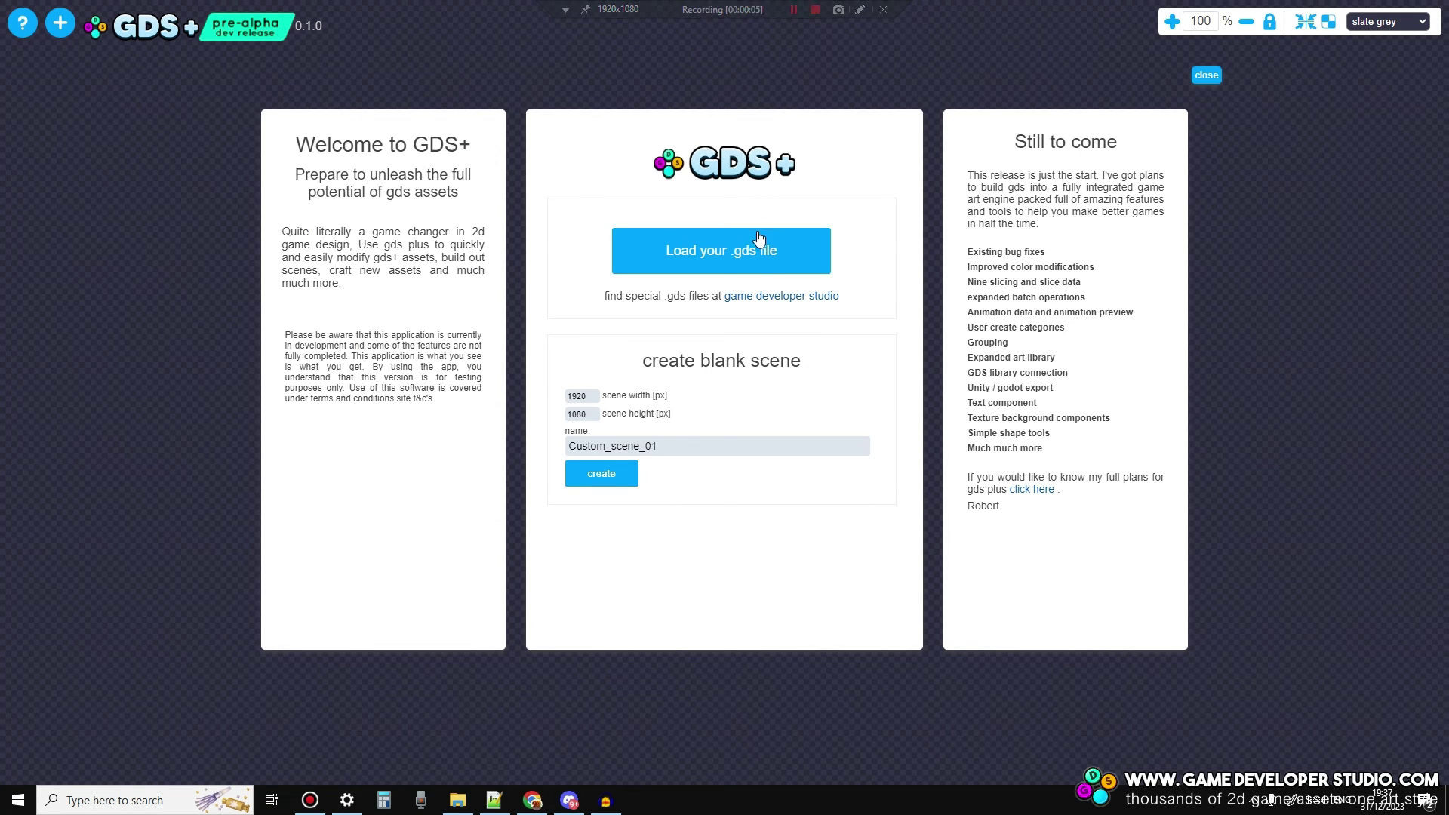
Switch back to GDS+ and load the sword creator .gds file from the MAKER_PACKS sword_creator GDS_PLUS folder
left_click(755, 264)
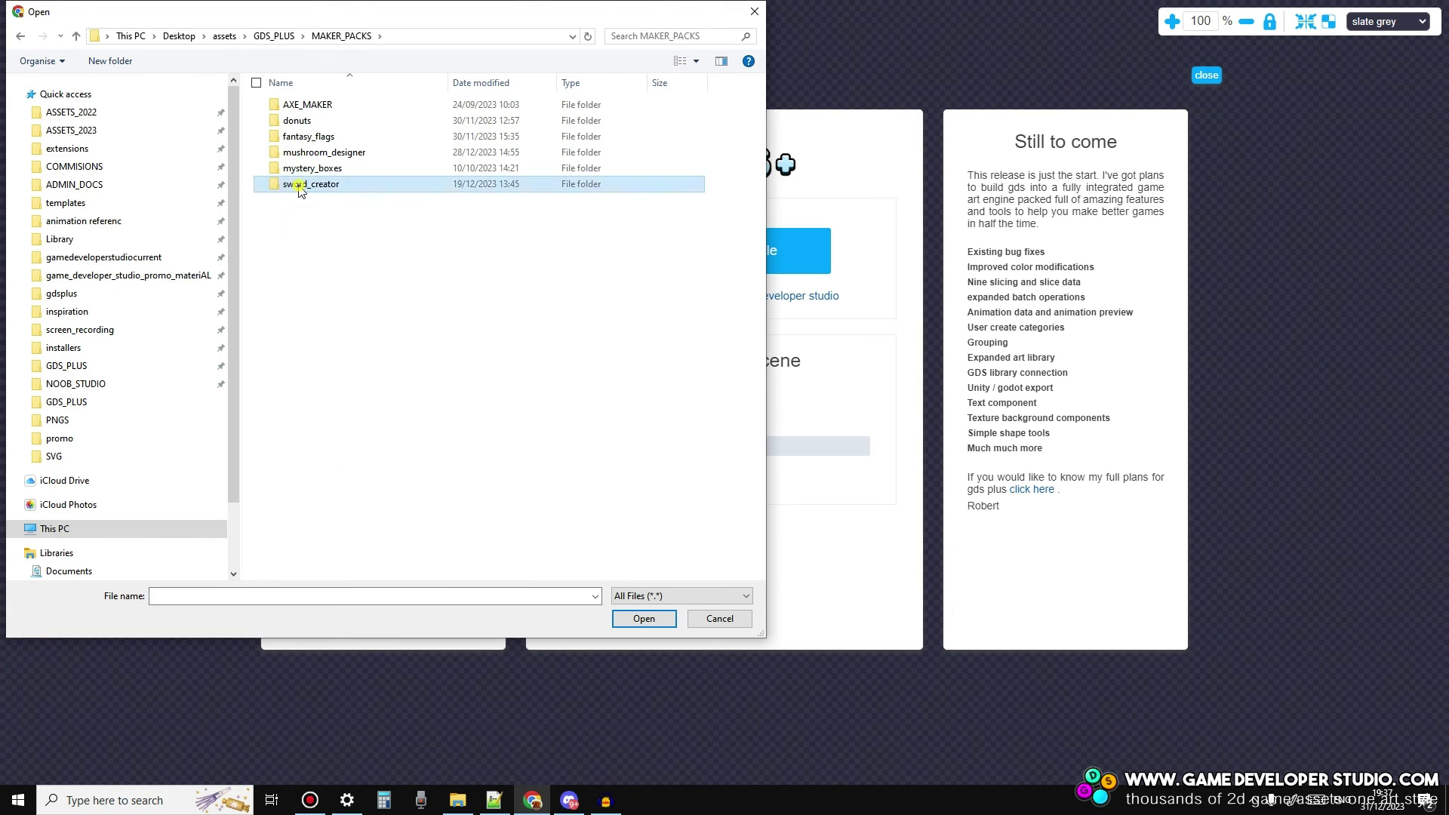
double_click(302, 185)
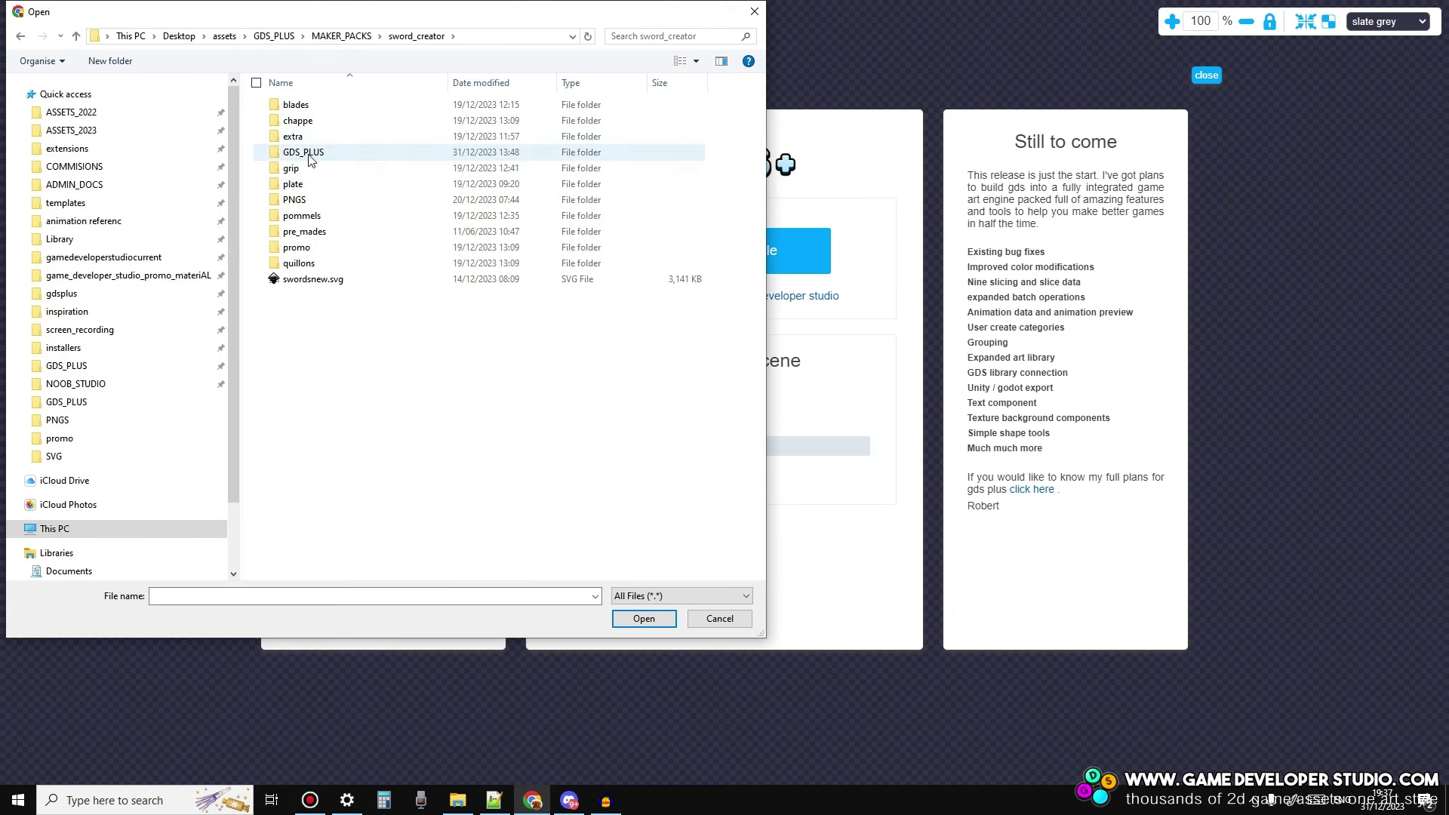
double_click(306, 146)
left_click(329, 108)
left_click(643, 619)
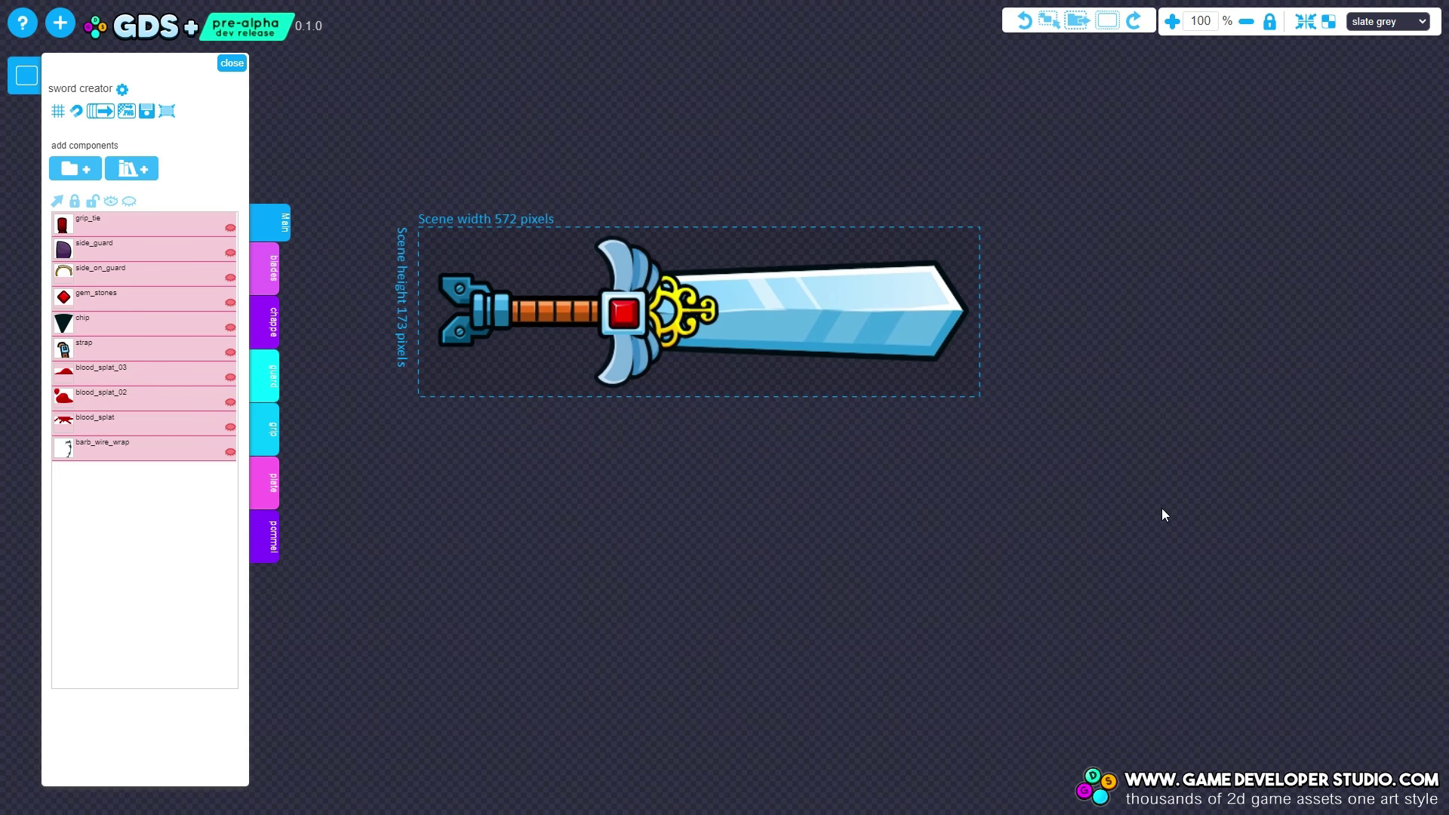
Try different blades on the sword, including wide_blade_08 and wide_blade_11_broken_ice, and settle on medium_blade_11
left_click(863, 308)
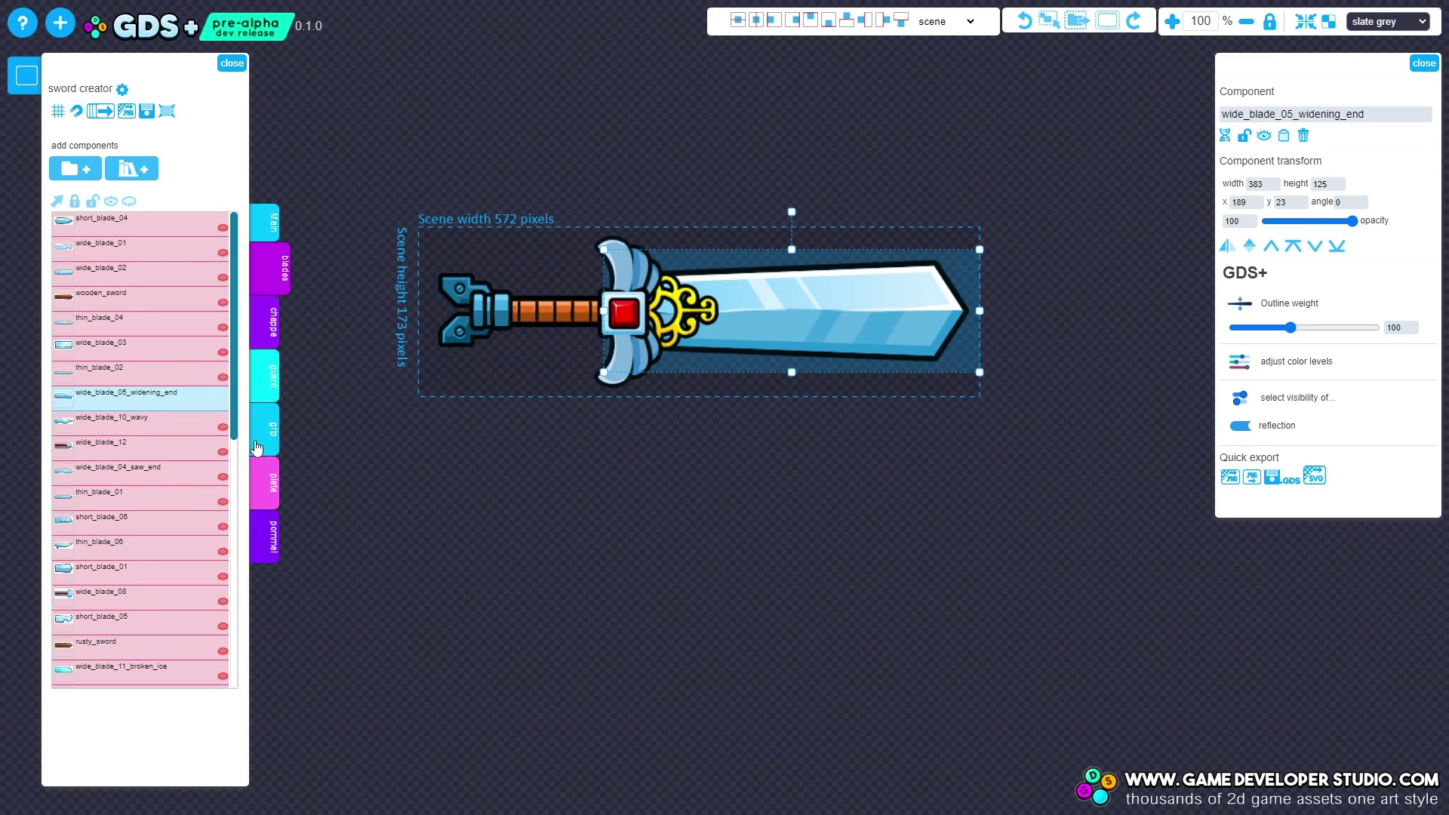
left_click(151, 521)
left_click(151, 545)
left_click(151, 596)
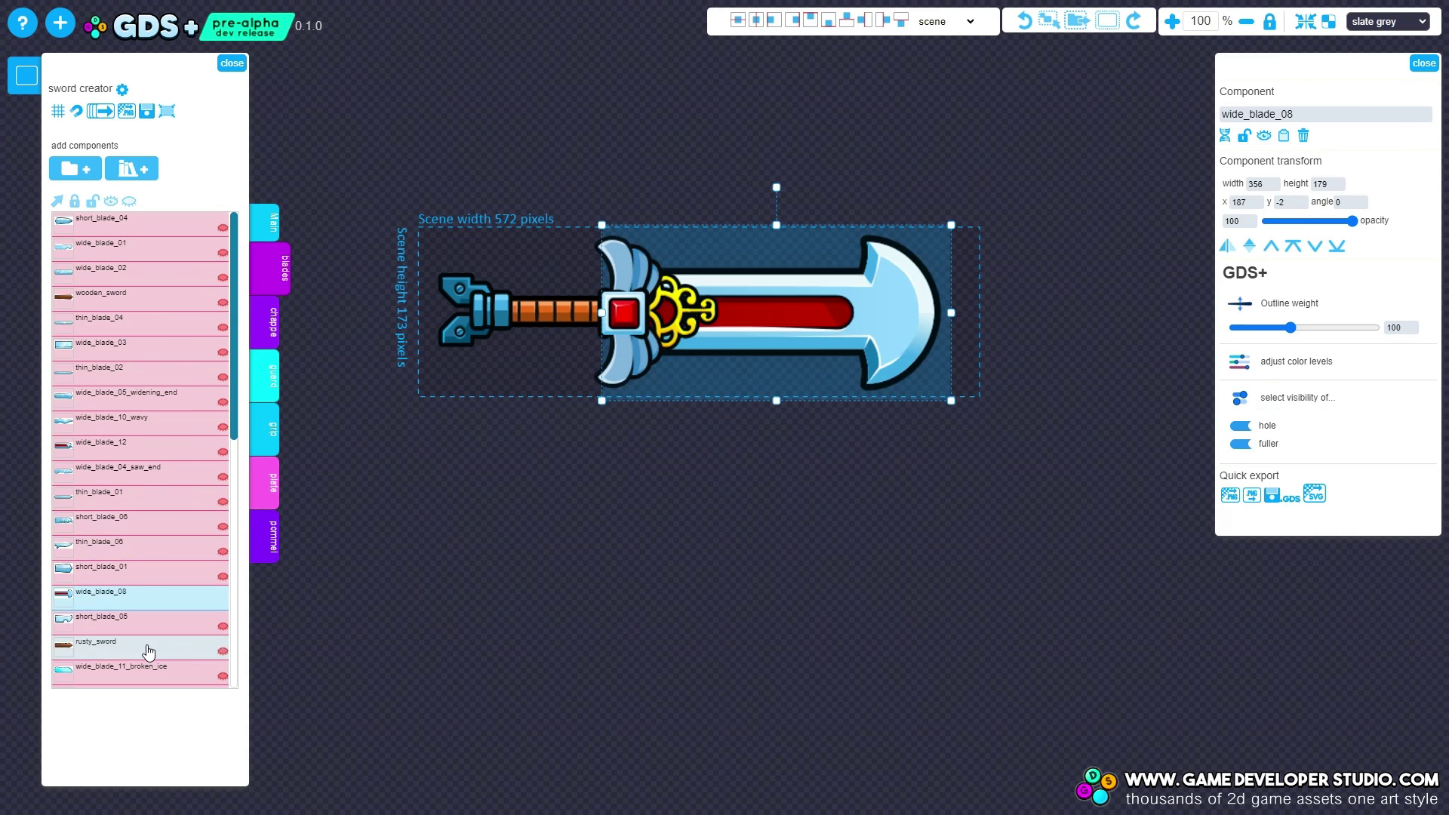
left_click(134, 619)
left_click(106, 273)
left_click(113, 421)
left_click(113, 572)
left_click(114, 645)
left_click(108, 671)
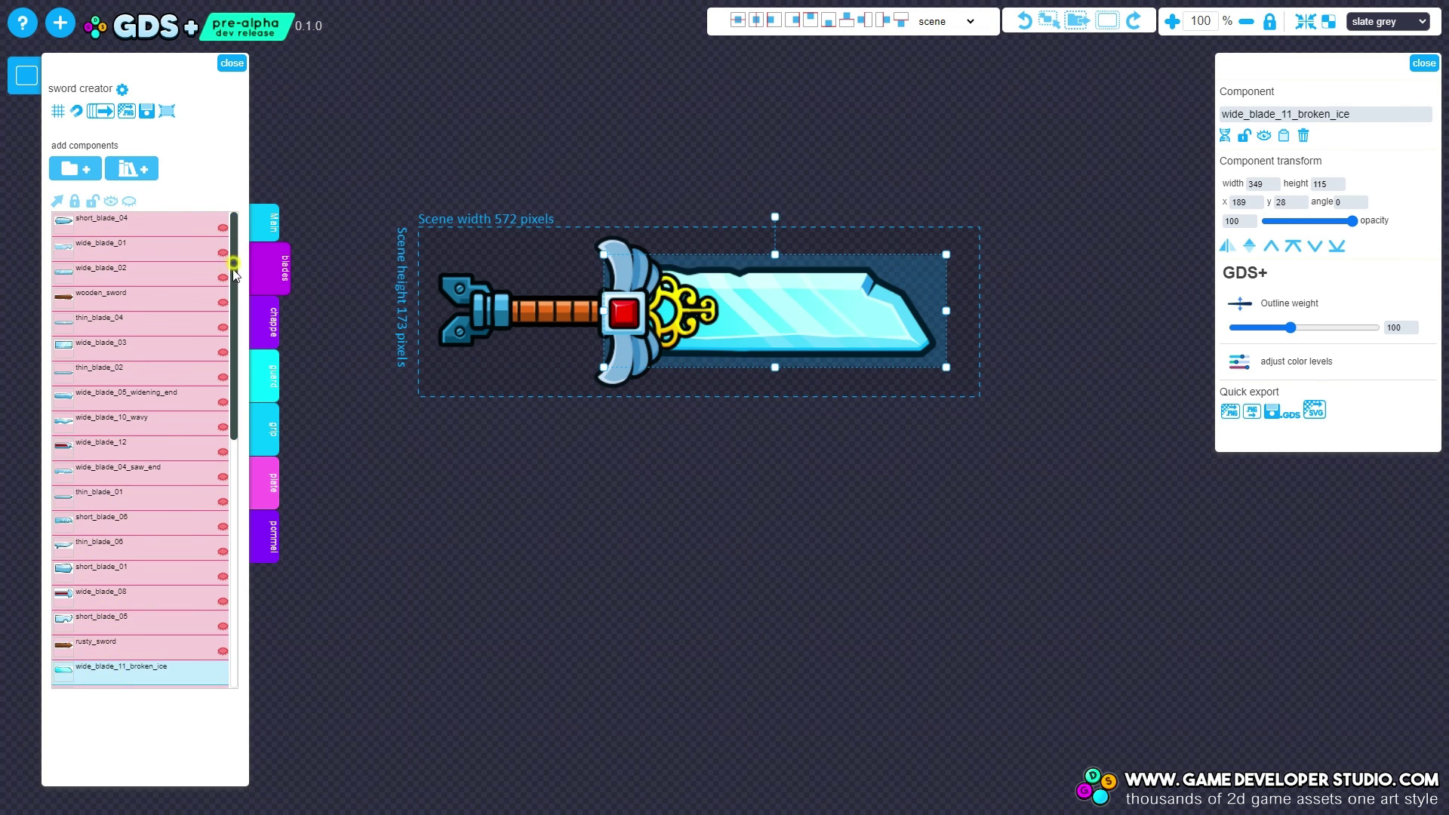
left_click_drag(234, 273, 234, 523)
left_click(113, 472)
left_click(94, 401)
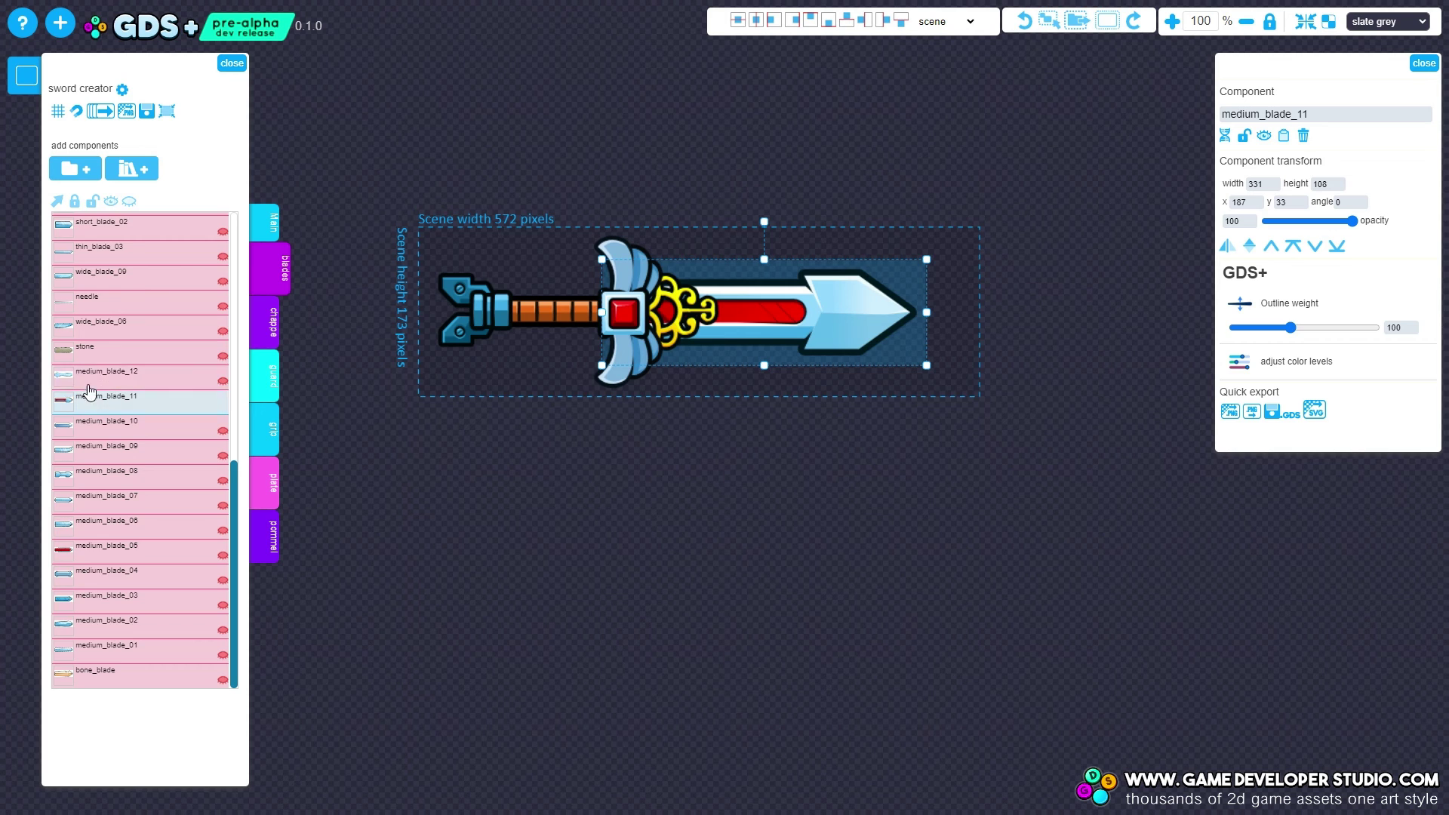
Change the sword's guard to v_bar and hide the square plate's edge blend, hole and gem stone
left_click(623, 264)
left_click(156, 303)
left_click(149, 353)
left_click(142, 425)
left_click(132, 552)
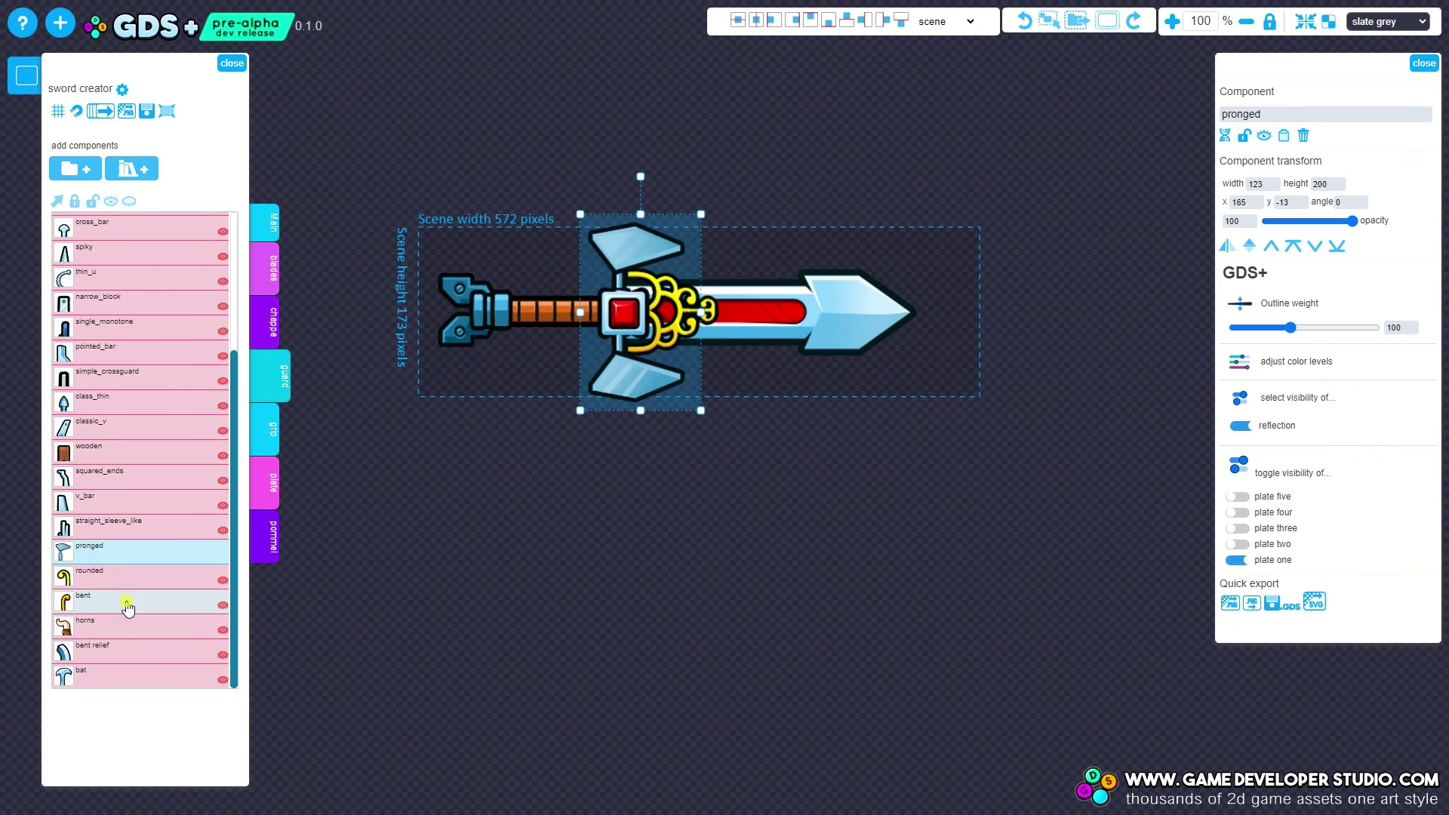
left_click(114, 526)
left_click(113, 502)
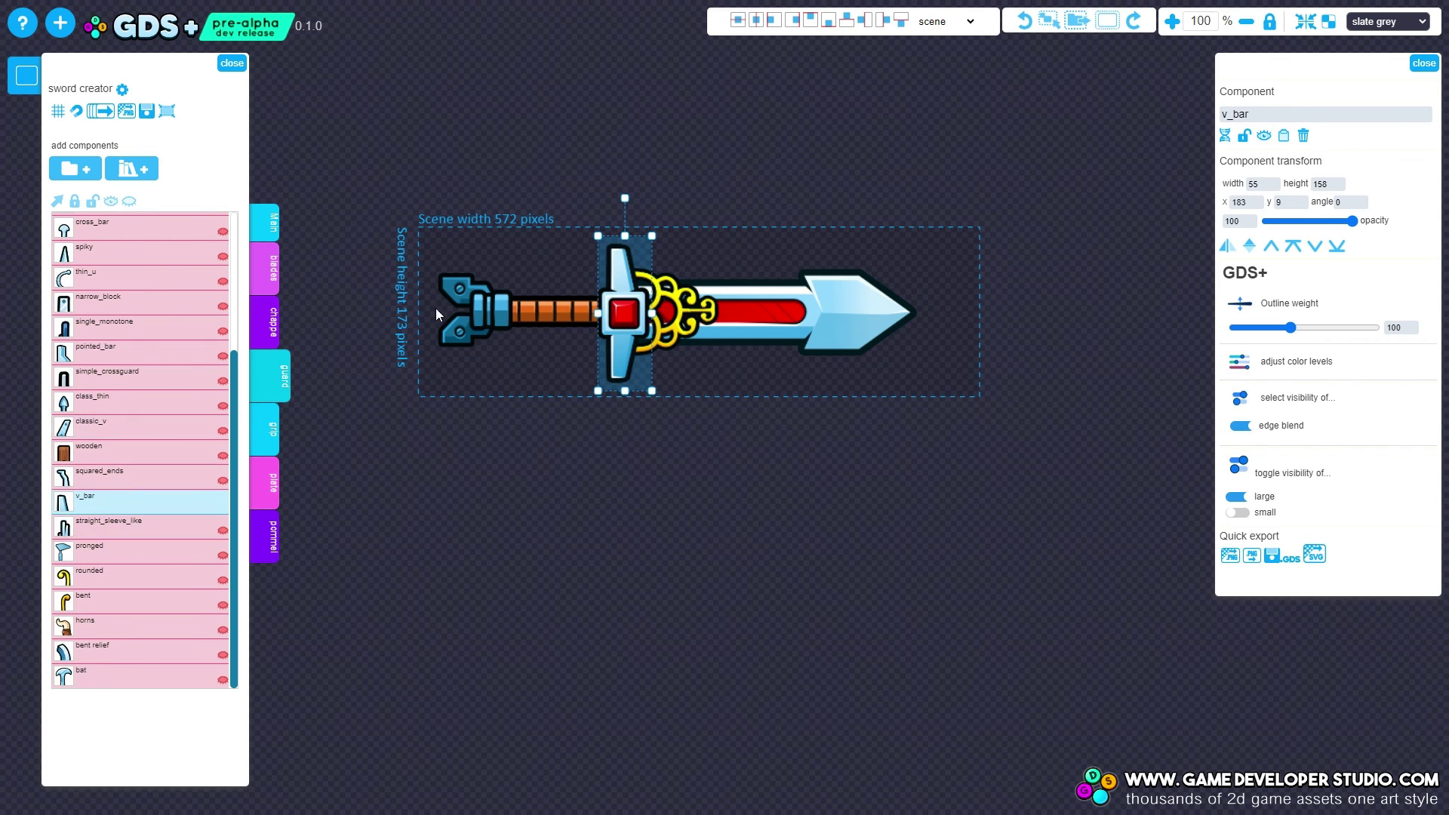
left_click(626, 322)
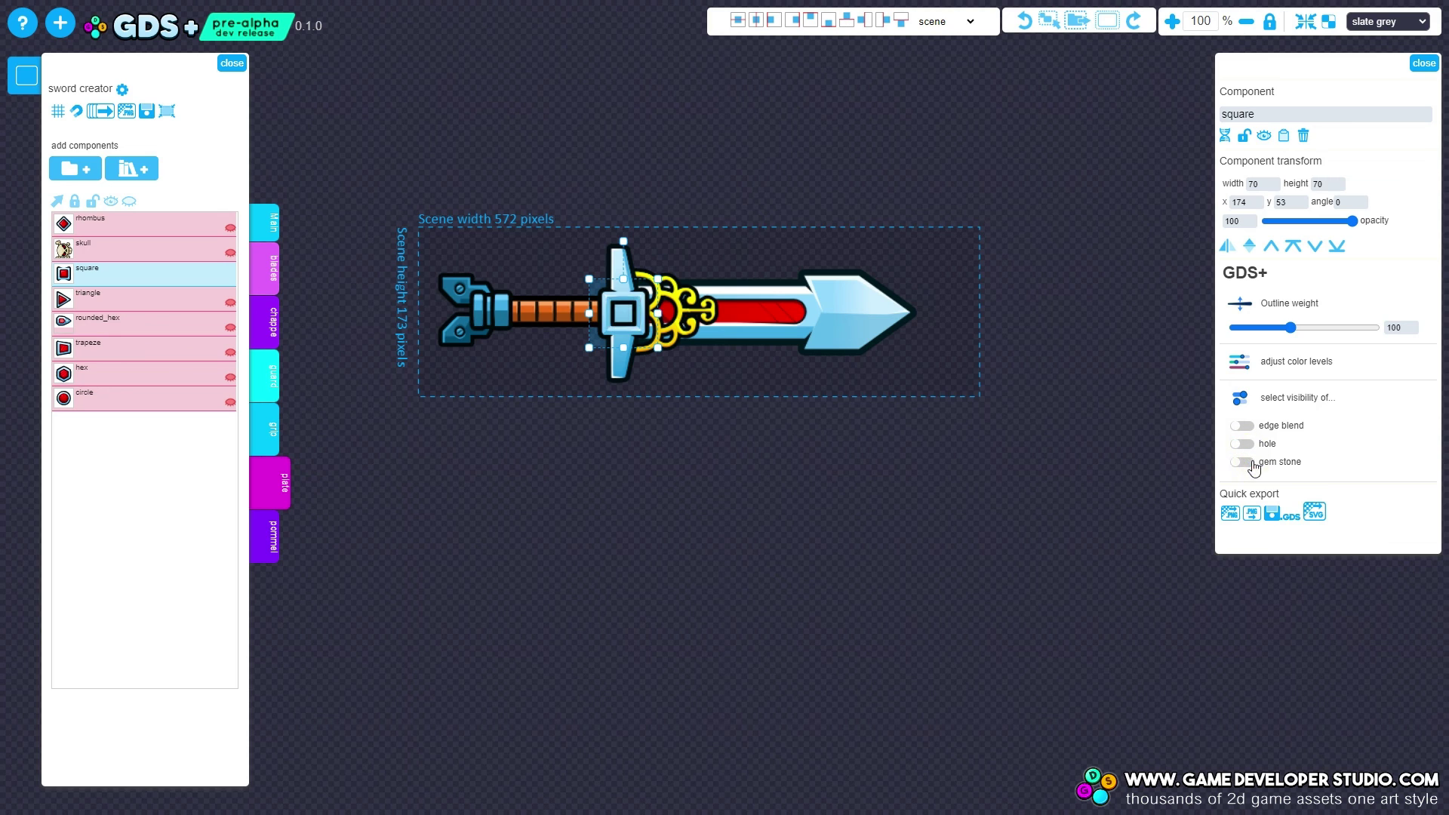
Replace the pommel with pommel_02 after trying others such as bone_pommel, and try its end shapes, including arc
left_click(474, 326)
left_click(177, 424)
left_click(181, 446)
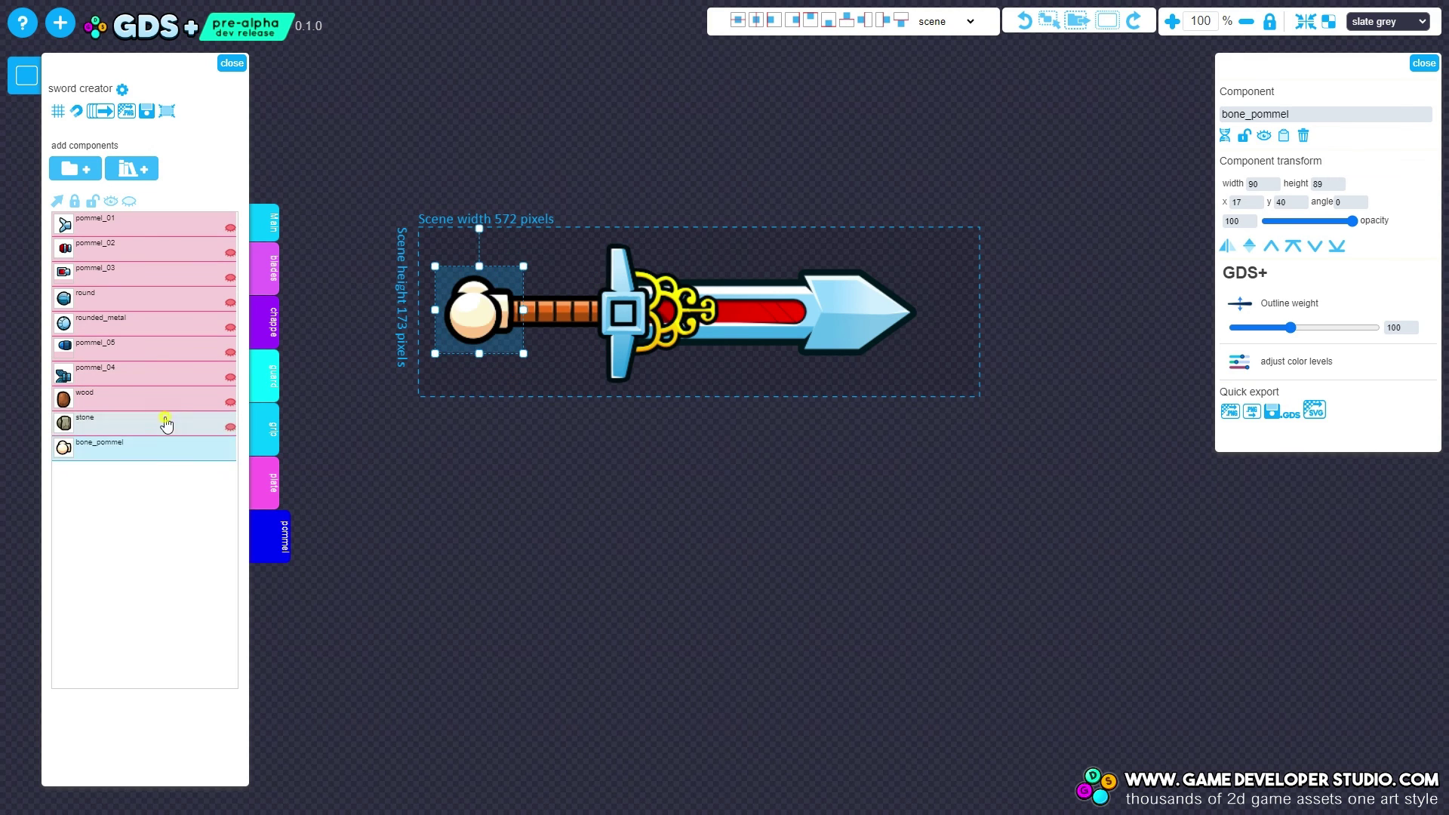
left_click(162, 421)
left_click(123, 277)
left_click(118, 254)
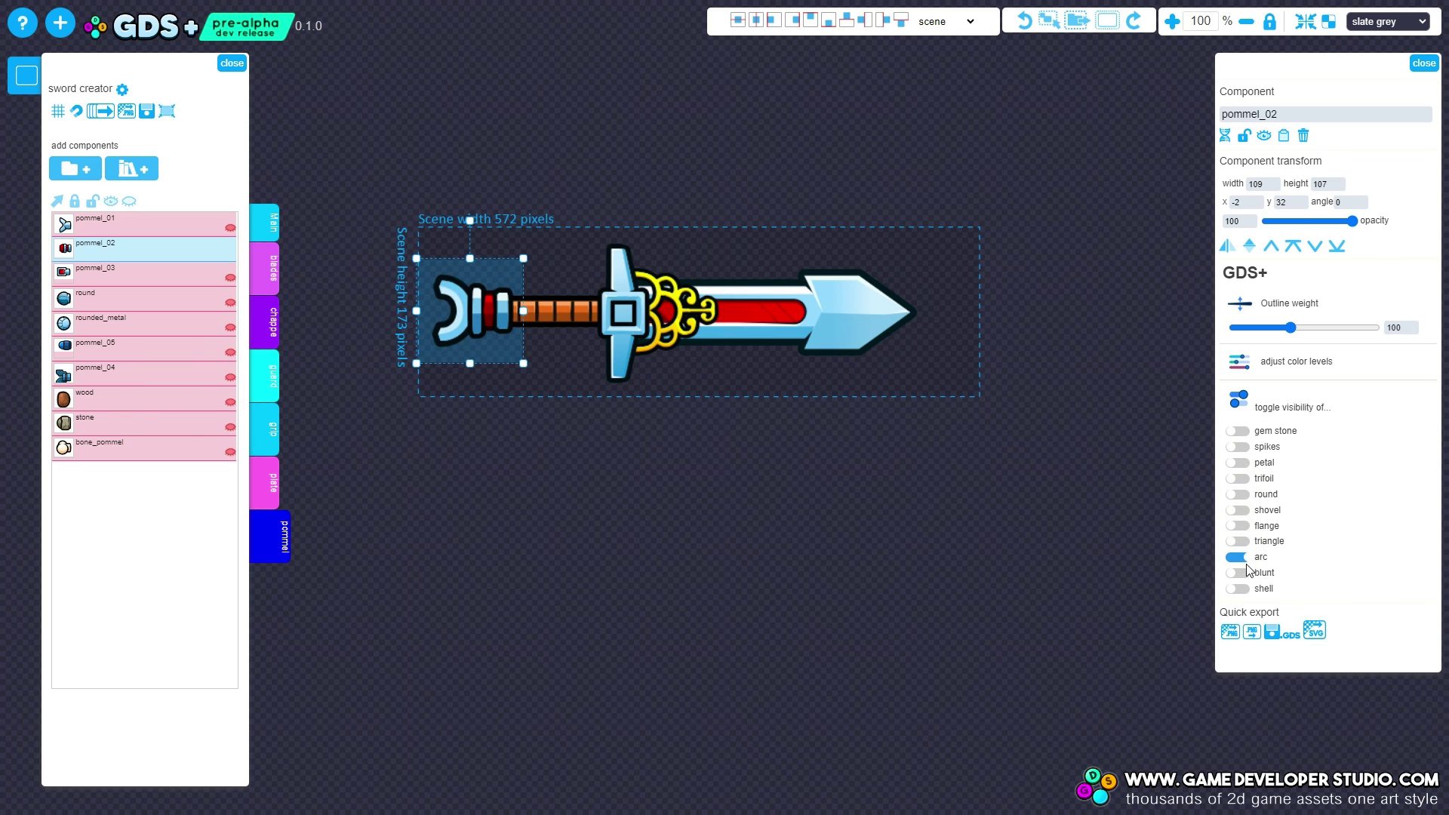
Recolor medium_blade_11 with a pink blade and a purple fuller with a hue of about 285
left_click(924, 325)
left_click(1297, 362)
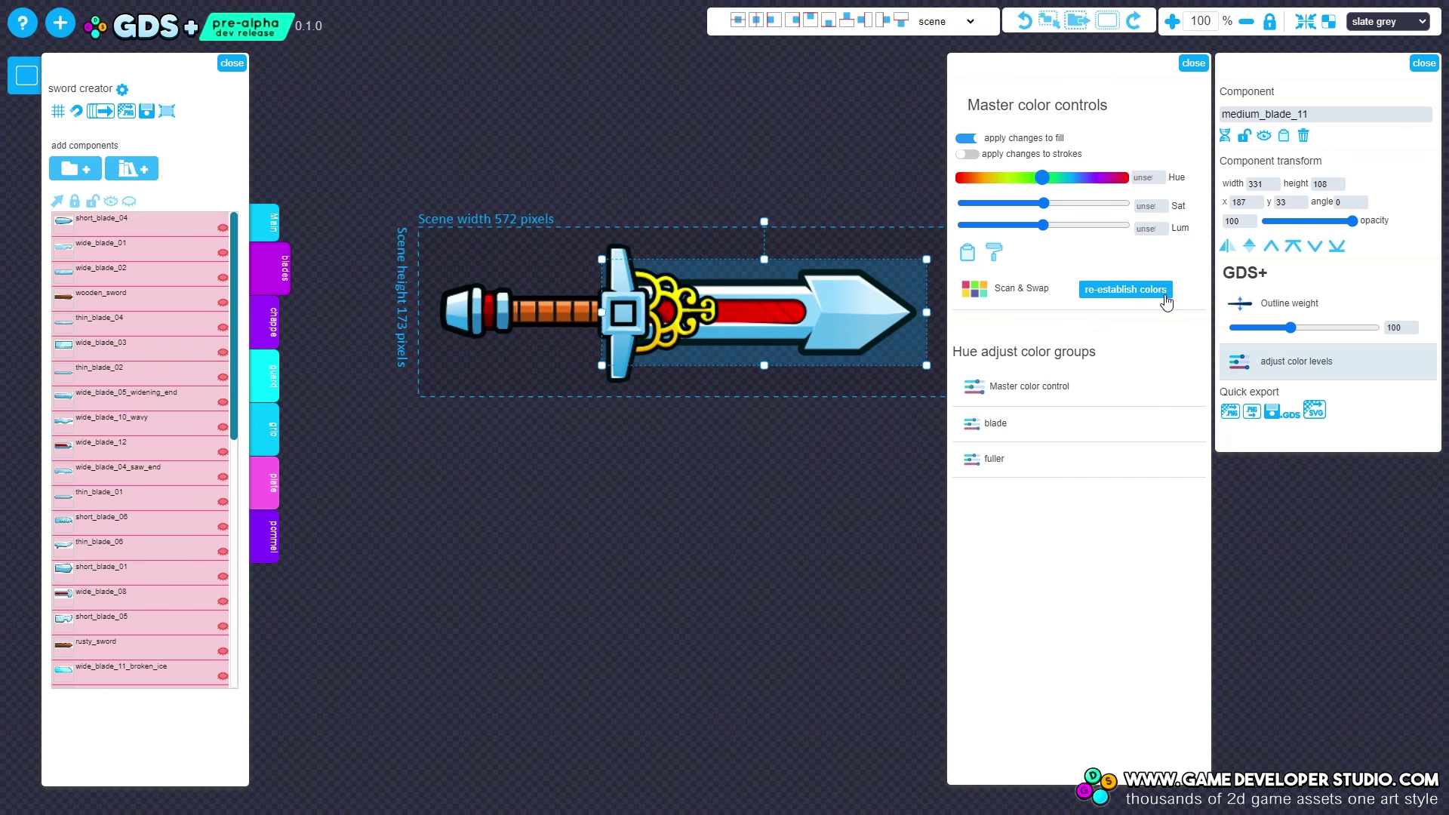
left_click(996, 423)
left_click_drag(1041, 177, 1097, 187)
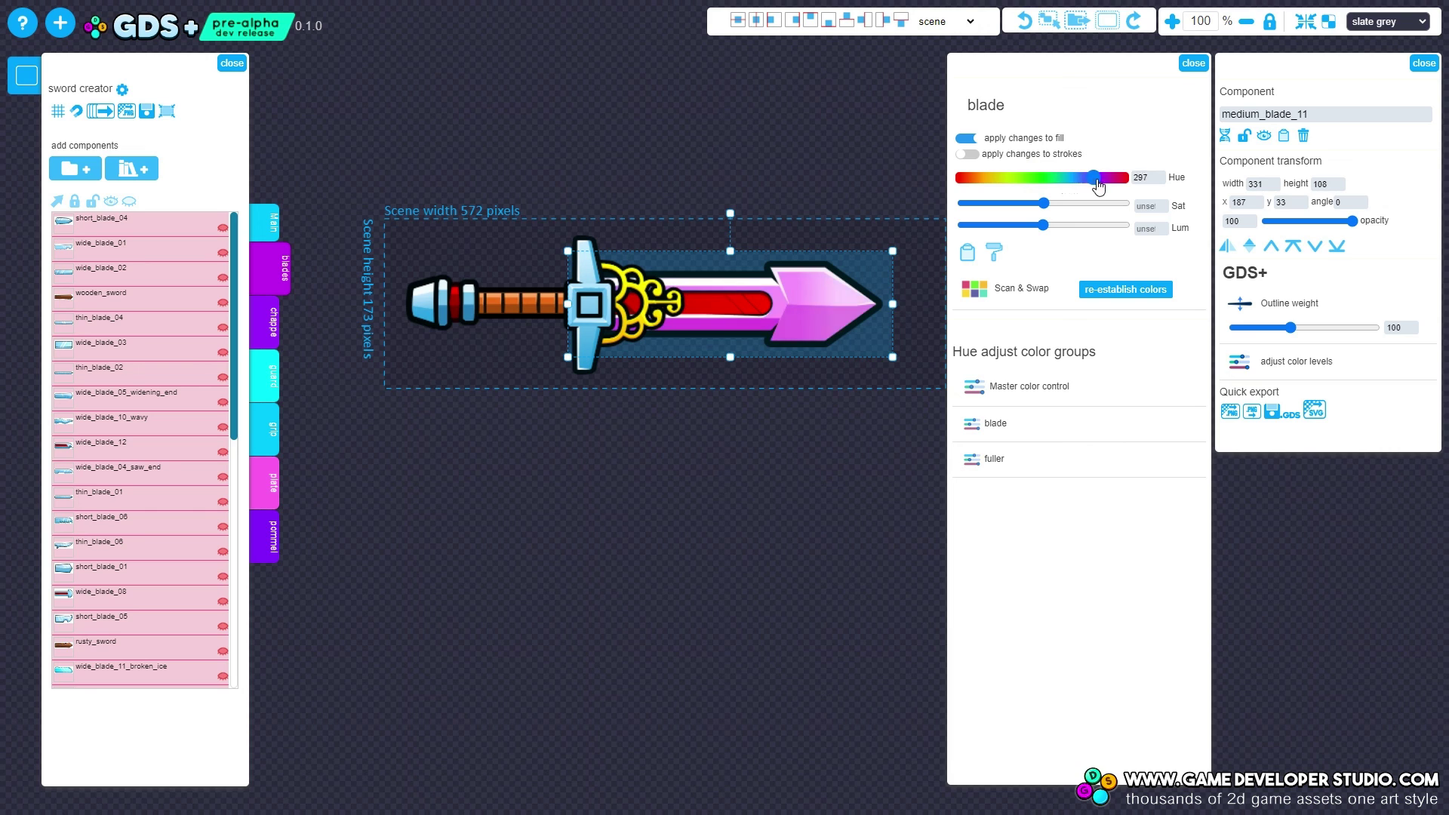
left_click(994, 458)
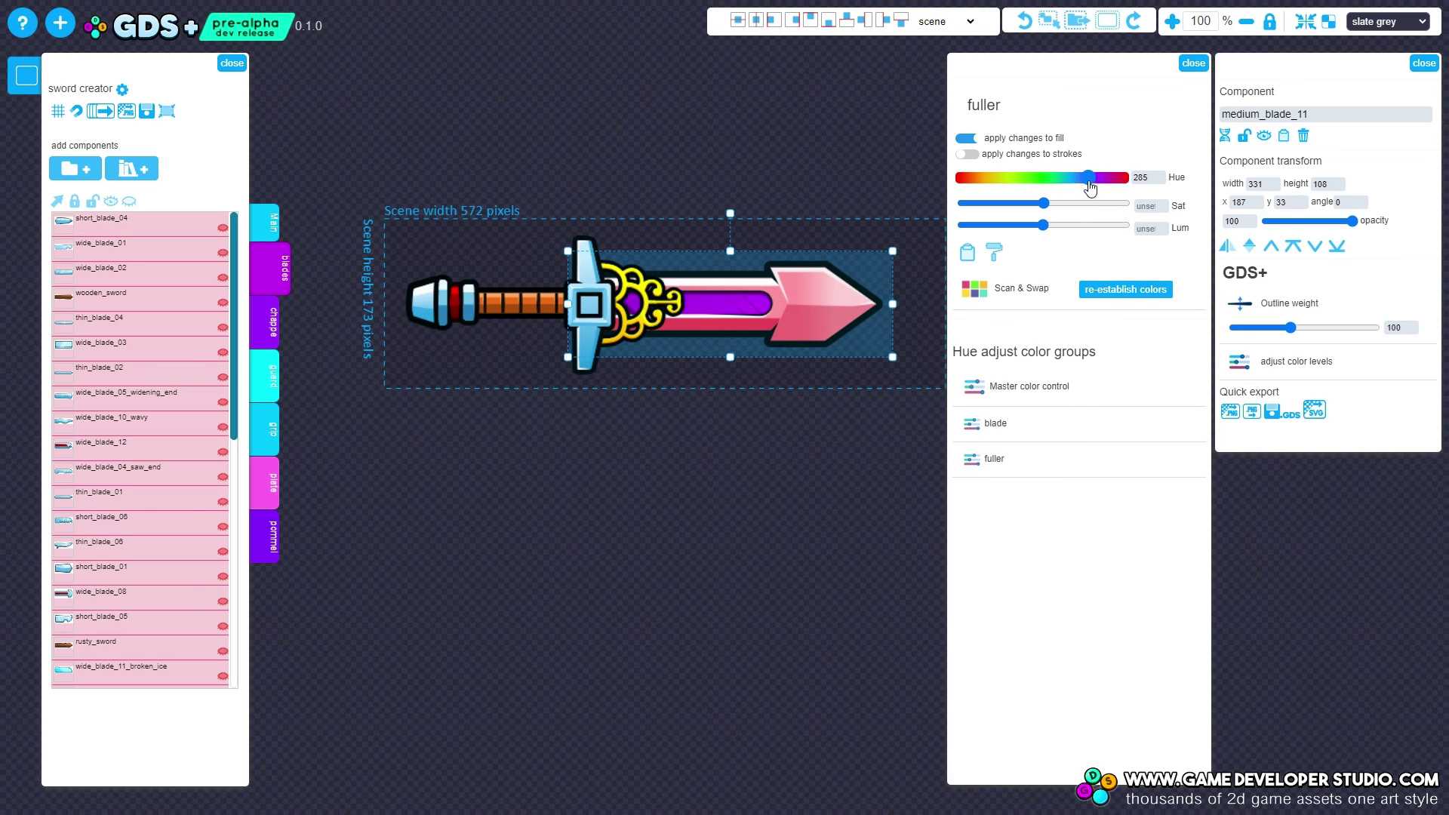
Replace the sword's yellow chappe with metal block and recolor it pink to match the blade
left_click(623, 288)
left_click(156, 400)
left_click(184, 420)
left_click(183, 407)
left_click_drag(1043, 178, 1062, 186)
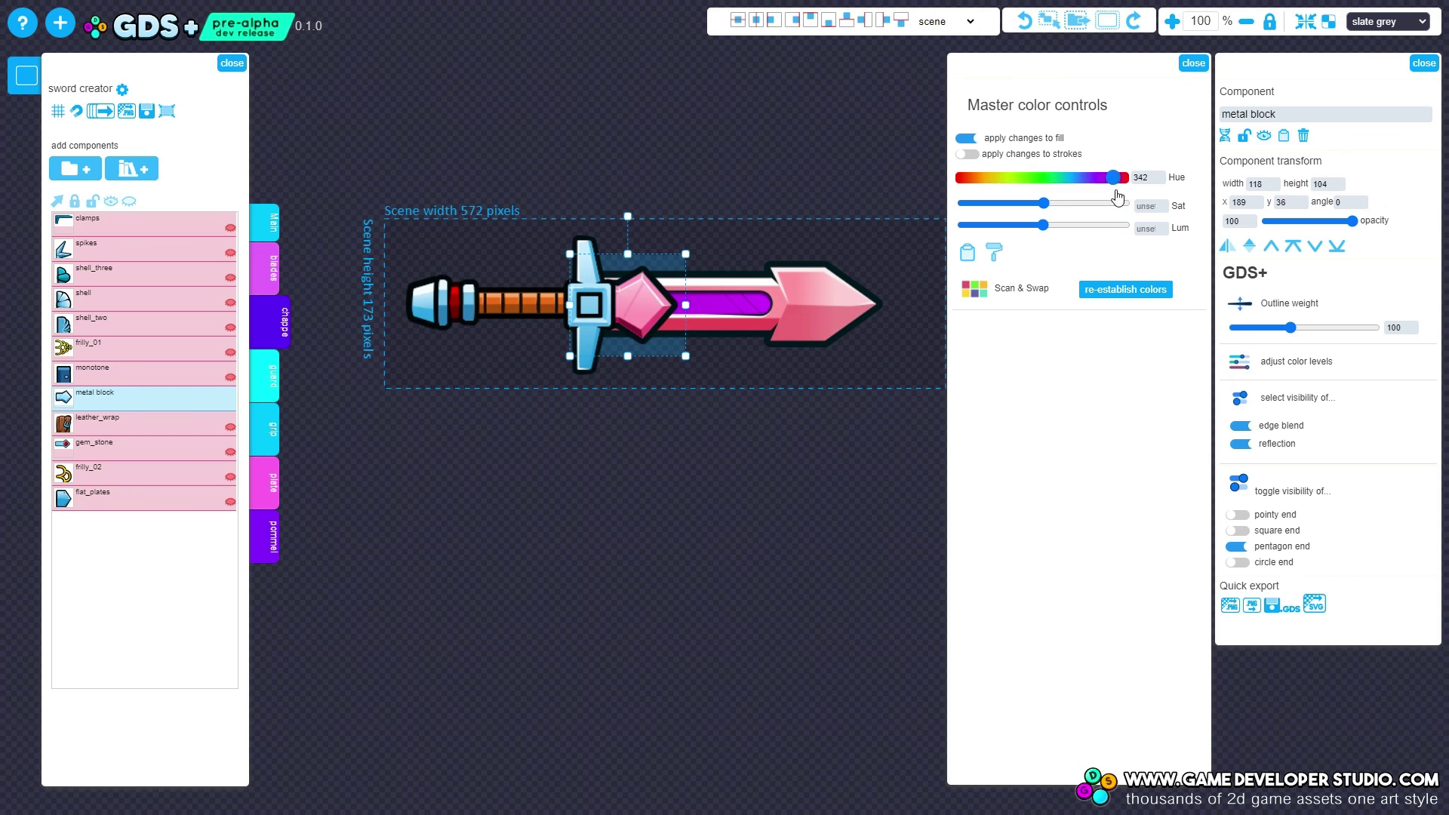
Change the sword's guard to single_monotone
left_click(587, 349)
left_click(97, 452)
left_click(111, 524)
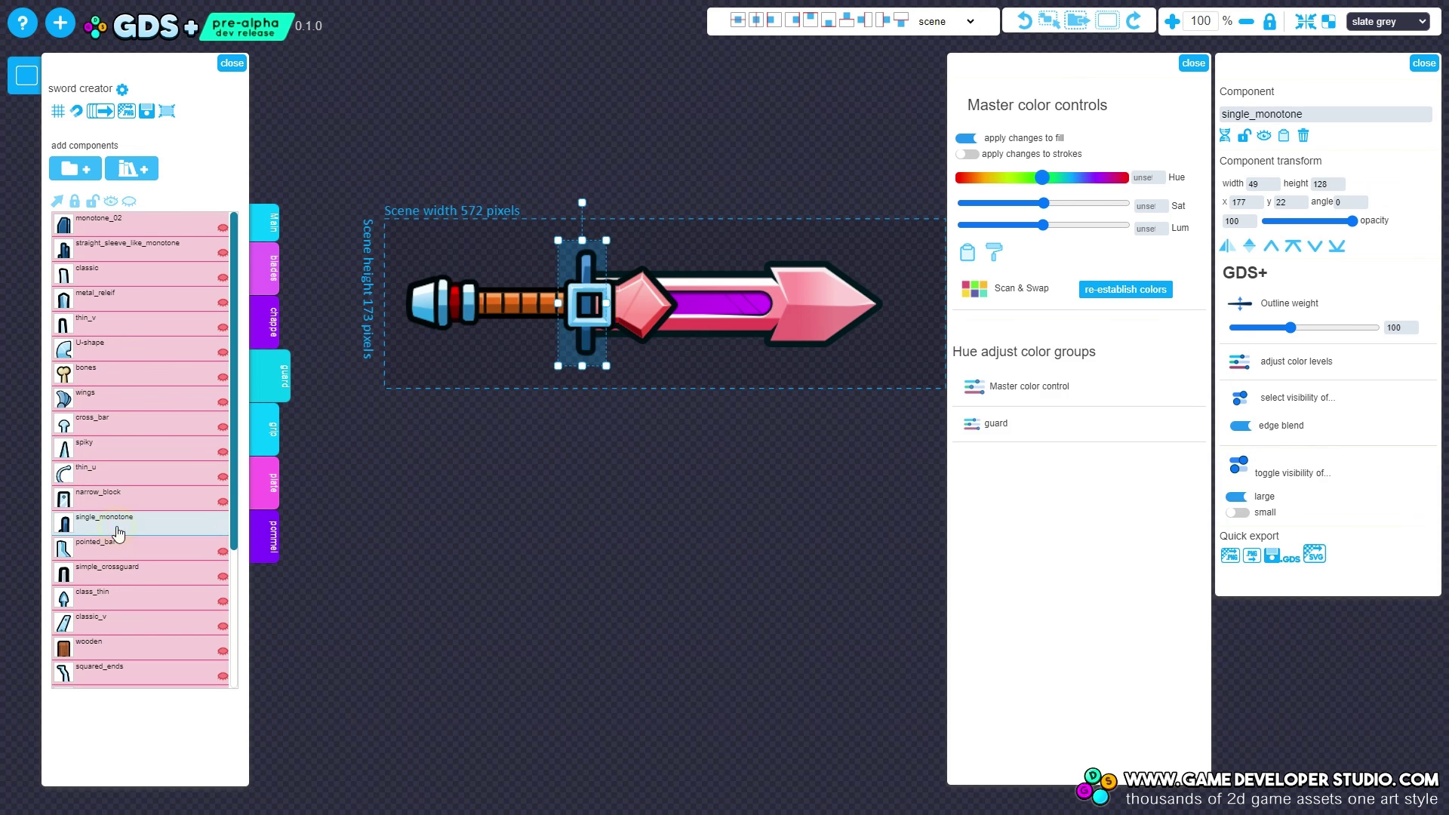
Change the guard to class_thin and recolor it pink, and recolor the square plate with a hue of 285
left_click(125, 597)
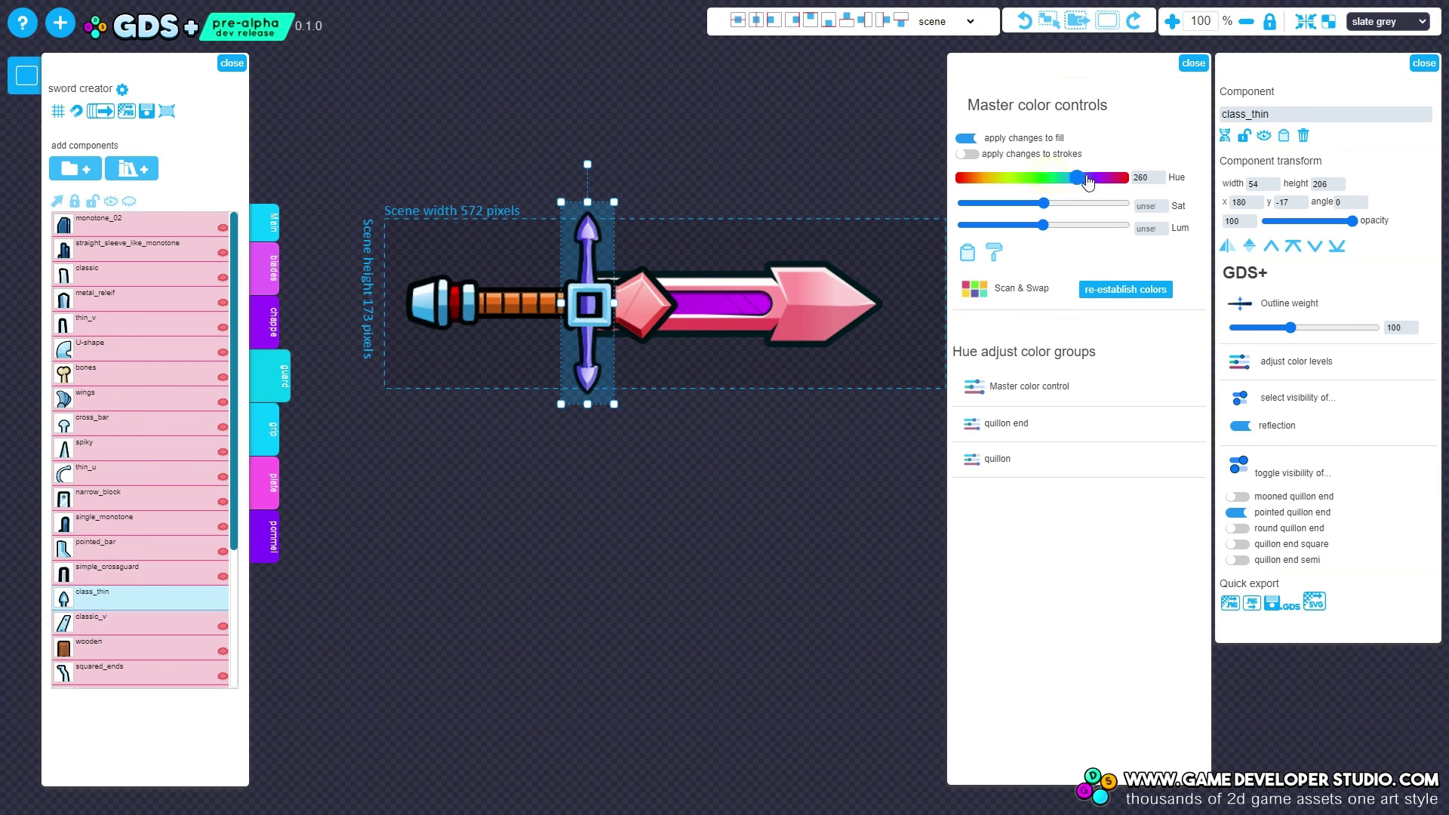
left_click(601, 320)
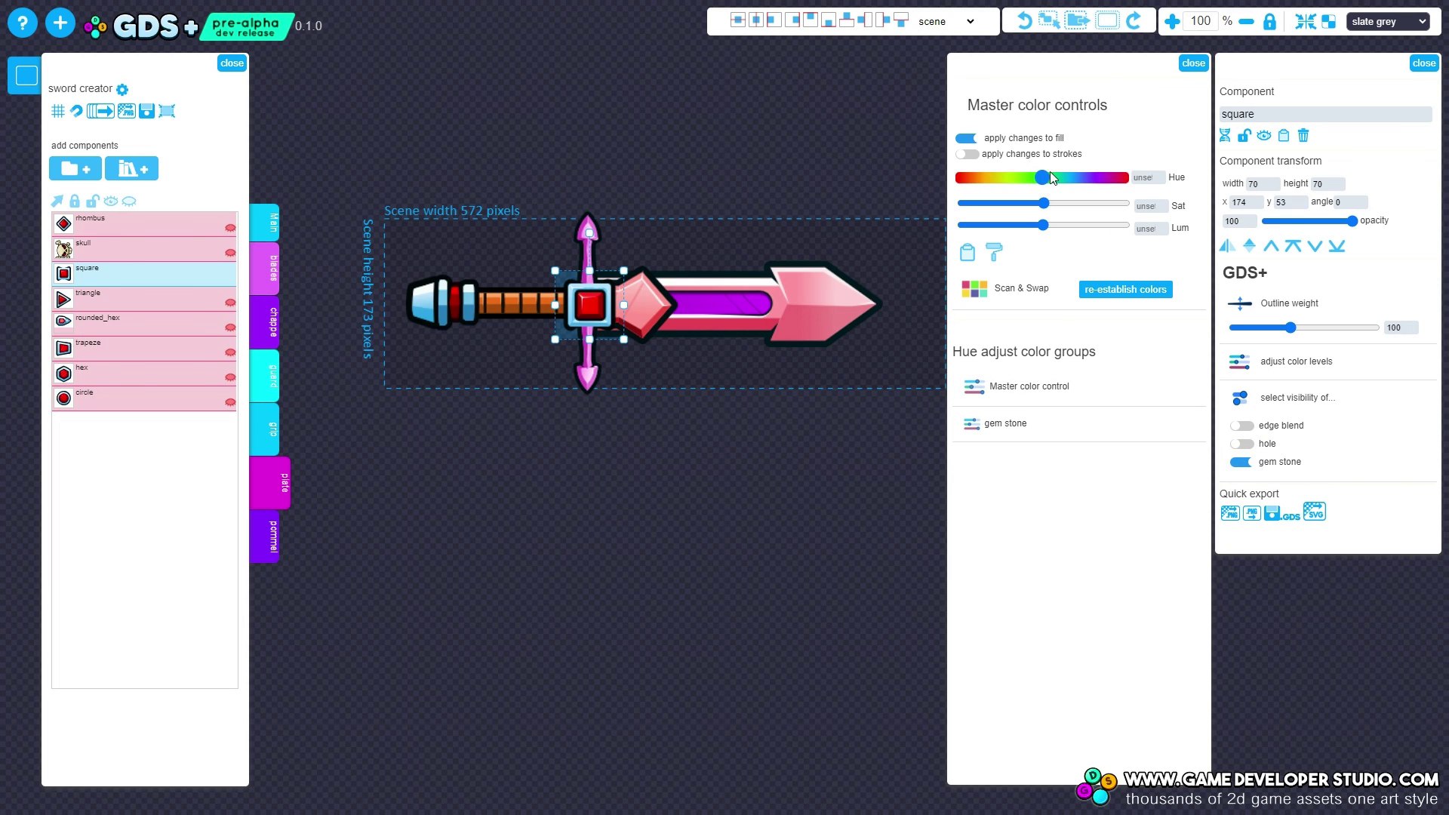
Replace the pommel with pommel_03, give it the rhombus shape and set its gem stone's hue to 360
left_click(408, 324)
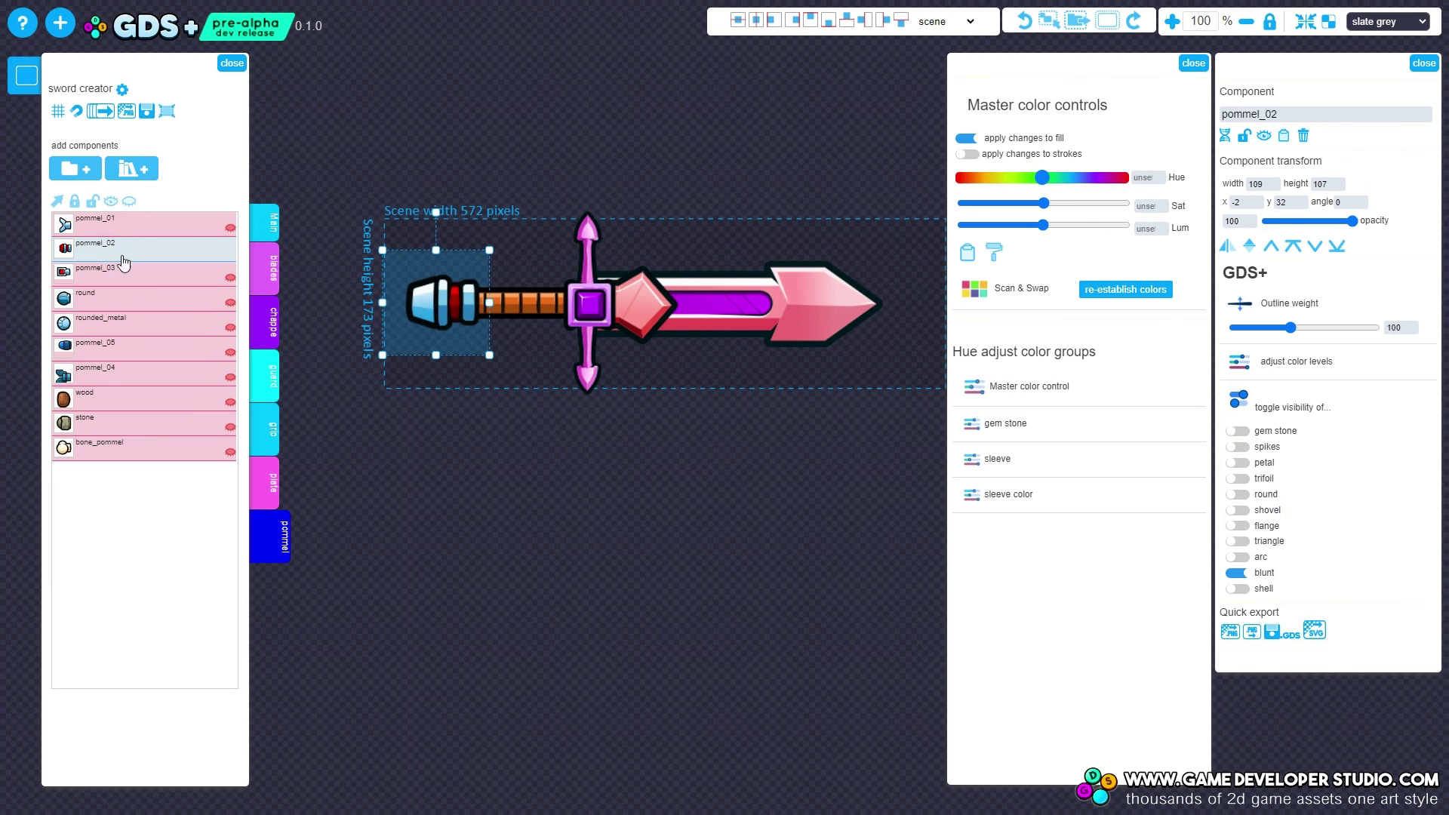
left_click(143, 277)
left_click(1065, 427)
left_click(1051, 178)
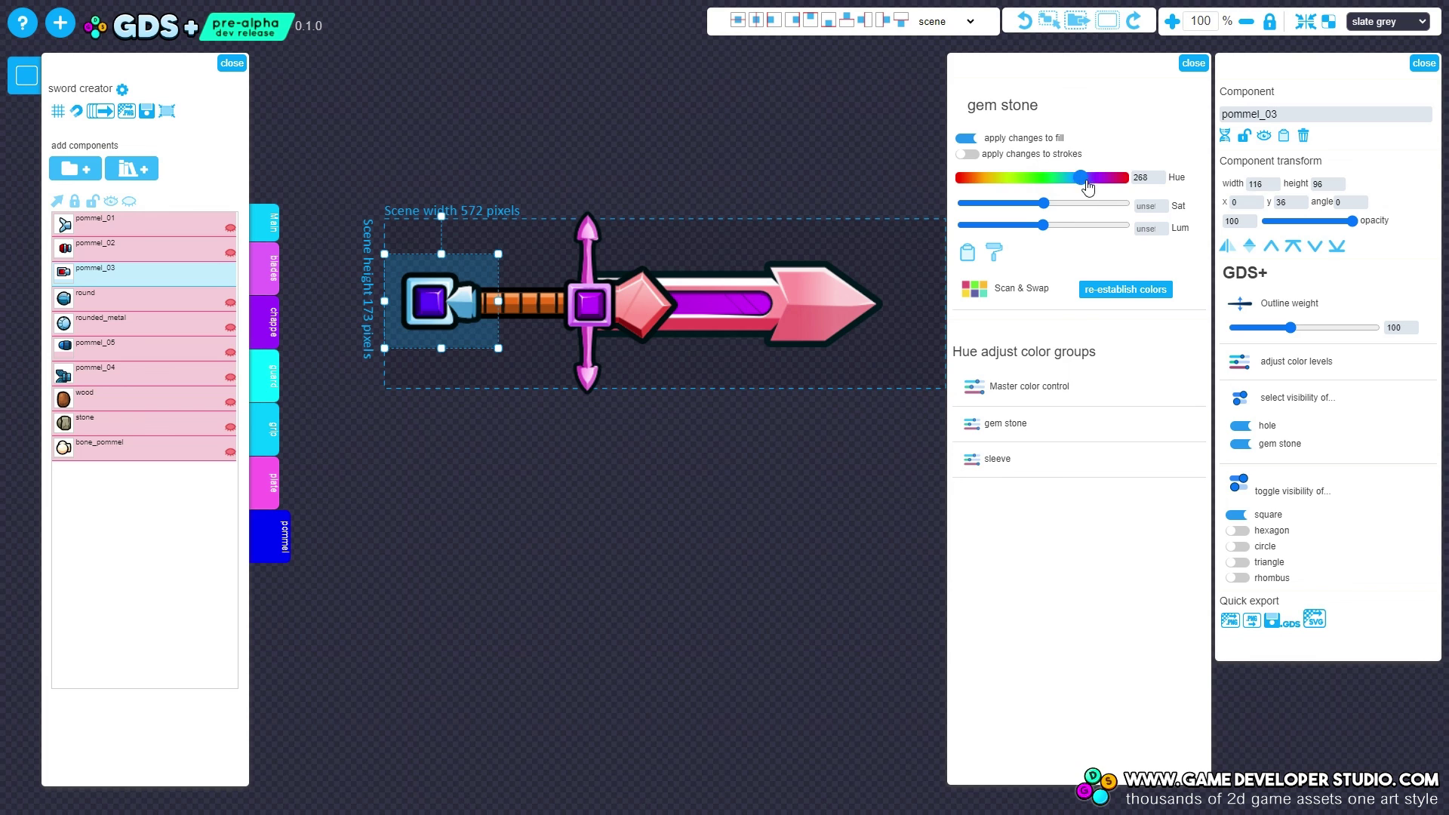
left_click(1236, 530)
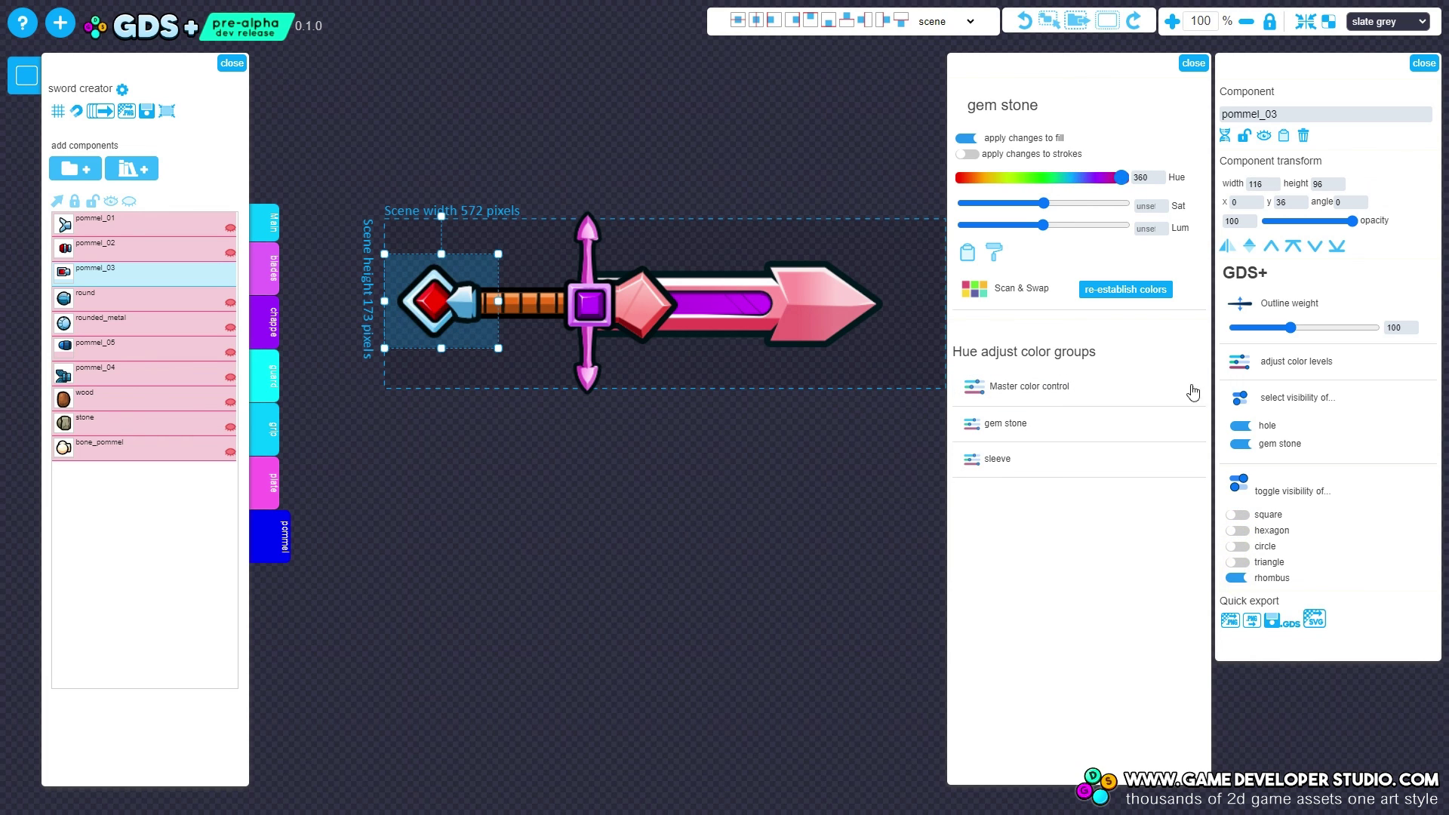
left_click(878, 507)
Recolor only the gem stone of the square plate to green
left_click(622, 332)
left_click(1297, 362)
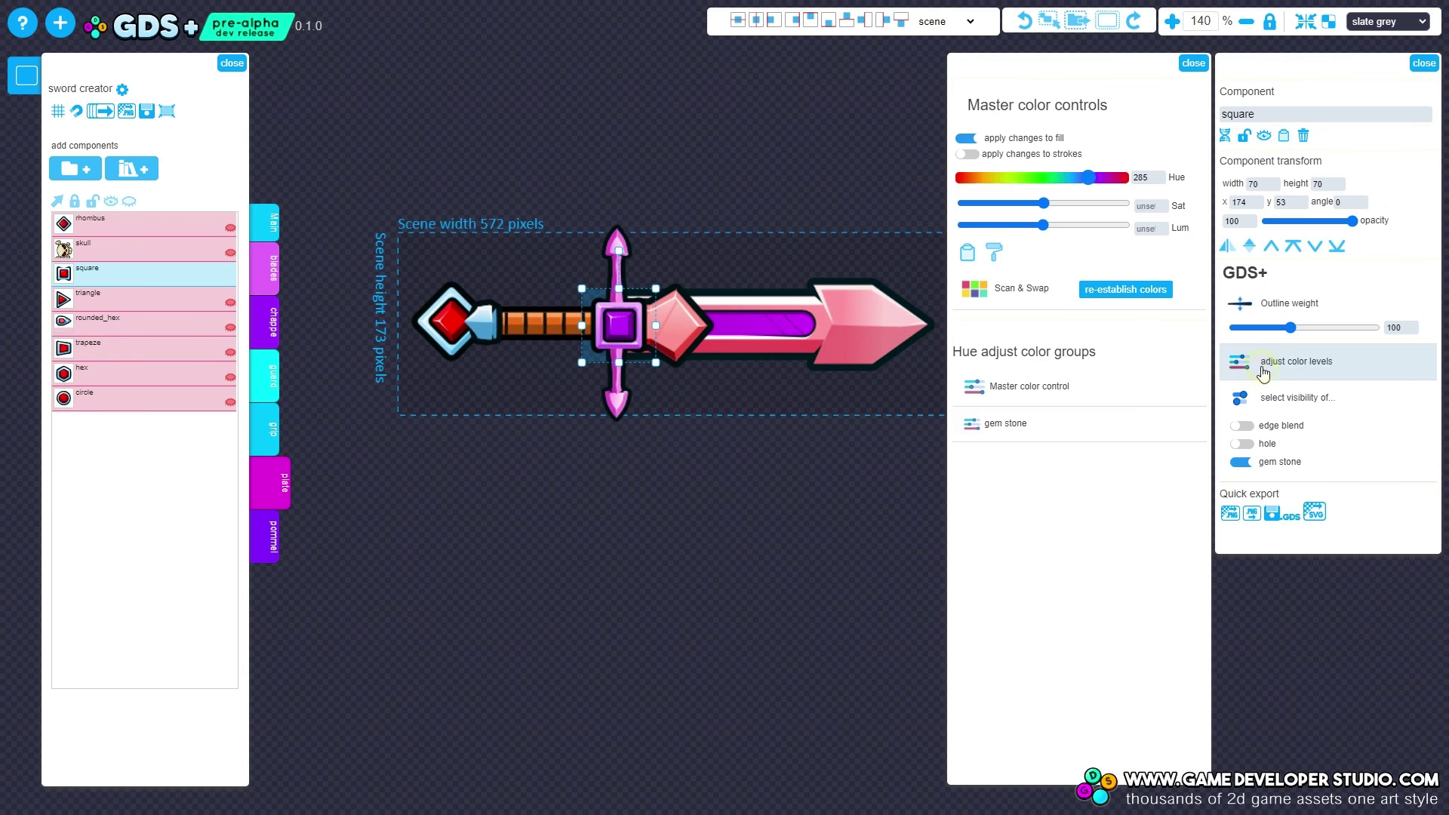
left_click(1006, 423)
Add the grip_tie component around the sword's grip
left_click(533, 316)
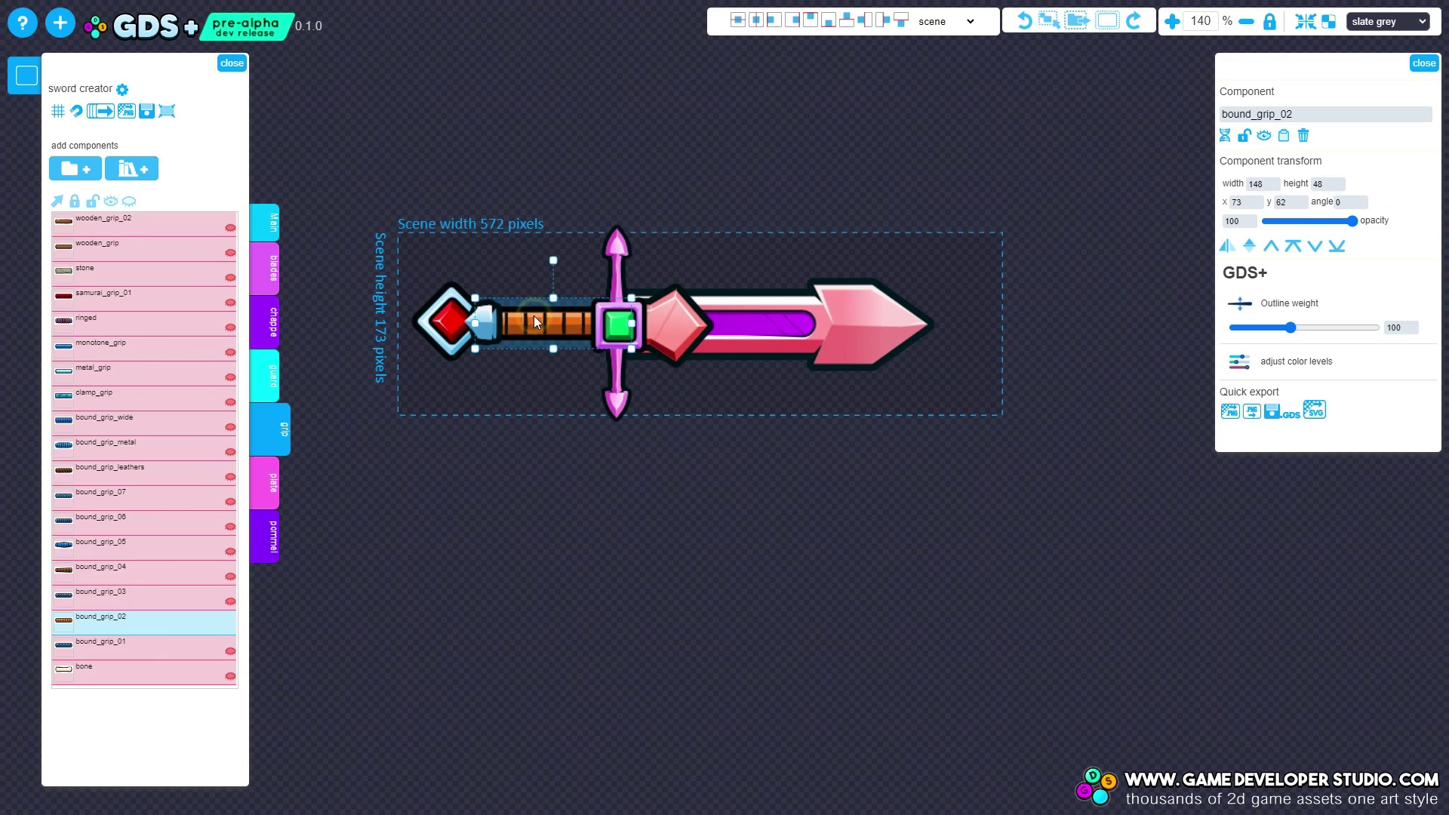
left_click(62, 234)
left_click(692, 670)
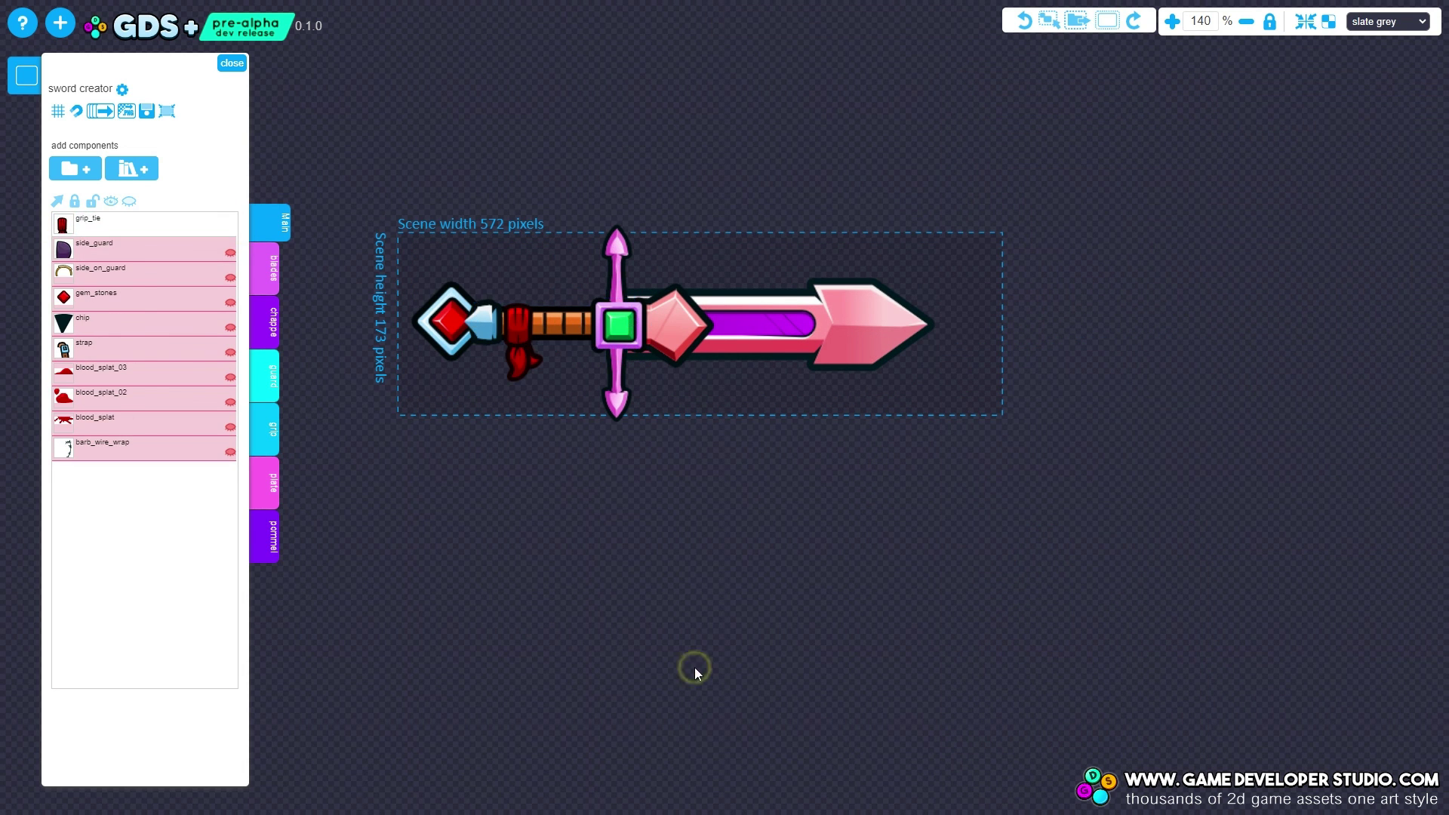
Change the guard to cross_bar and replace the pink blade with short_blade_01, trying wide_blade_03 first
left_click(615, 397)
left_click(114, 424)
left_click(803, 345)
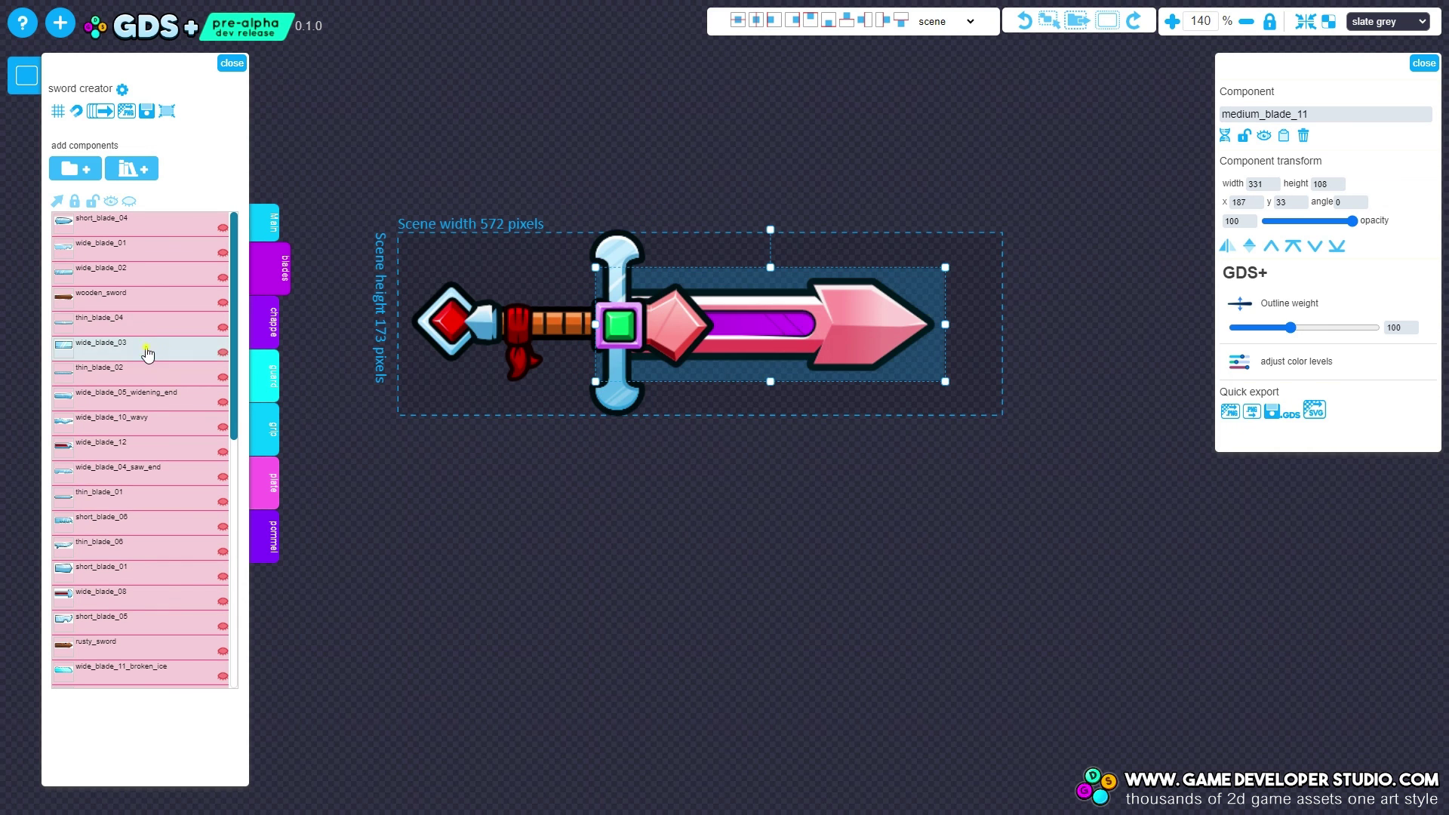
left_click(146, 349)
left_click(172, 573)
Change the sword's guard to pointed_bar and its chappe to leather_wrap
left_click(630, 282)
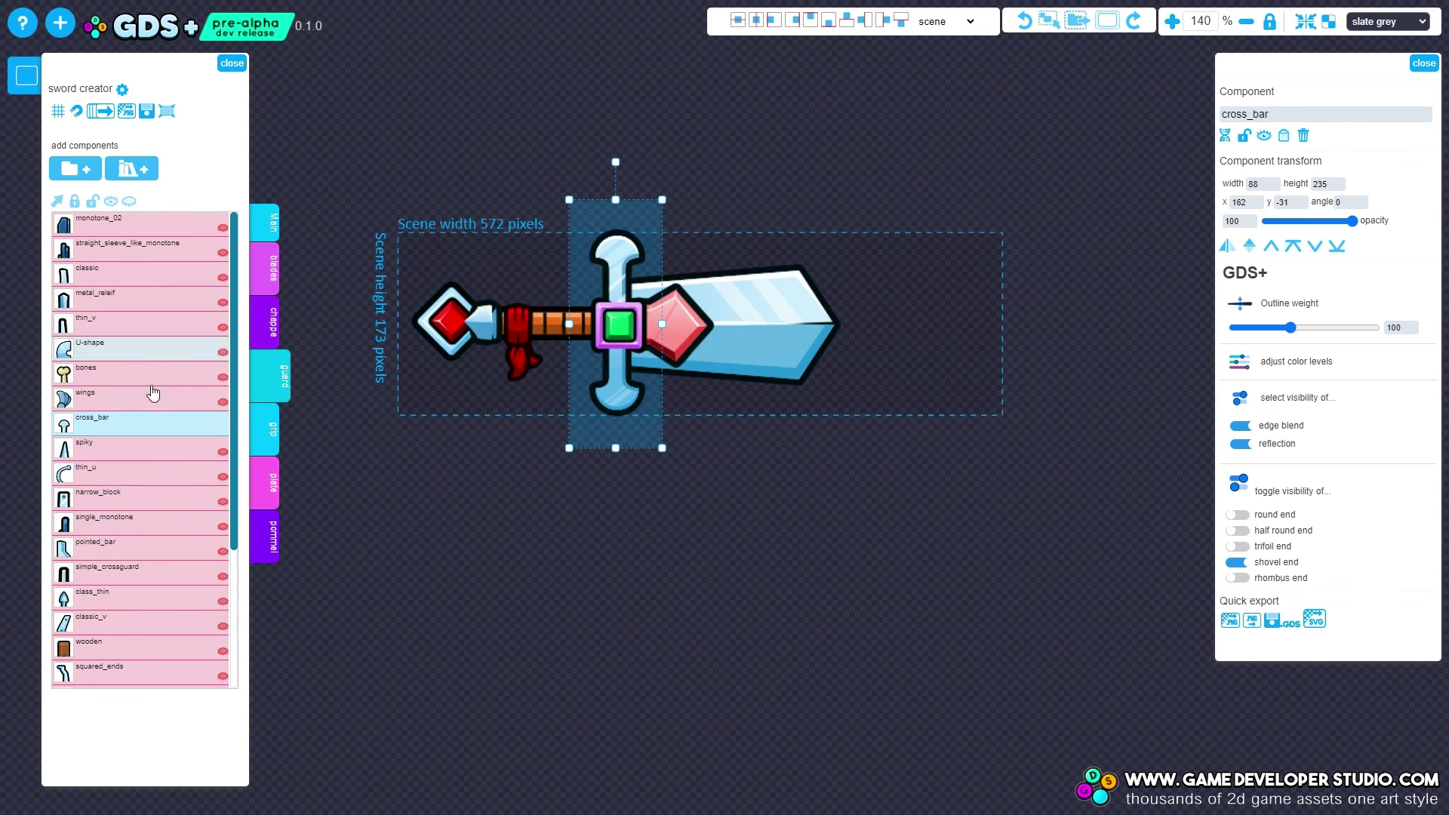
left_click(117, 551)
left_click(664, 317)
left_click(161, 434)
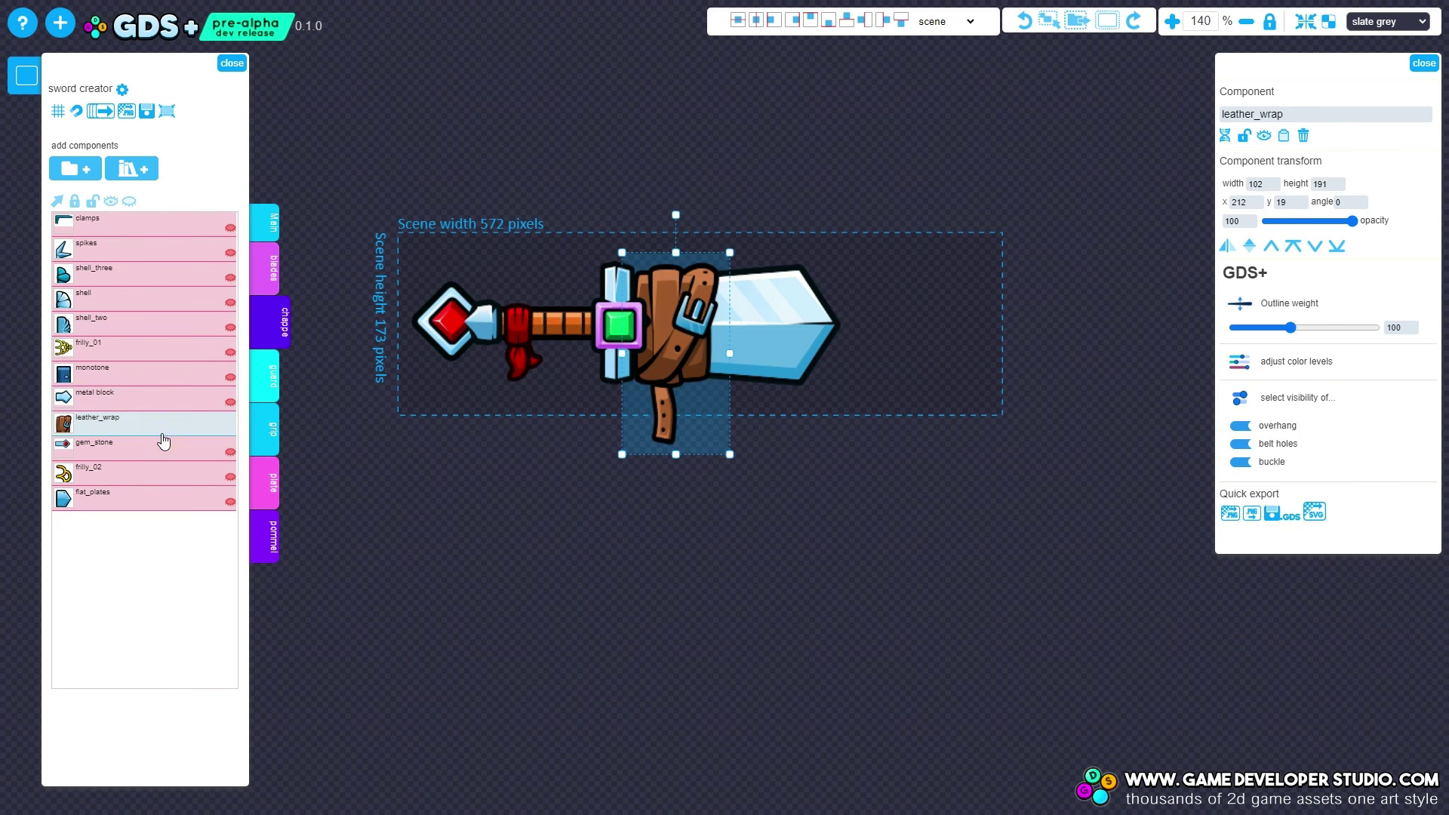
Hide the square plate and resize the scene to fit the finished sword
left_click(605, 321)
left_click(1270, 136)
left_click(959, 481)
scroll(959, 481, "down", 5)
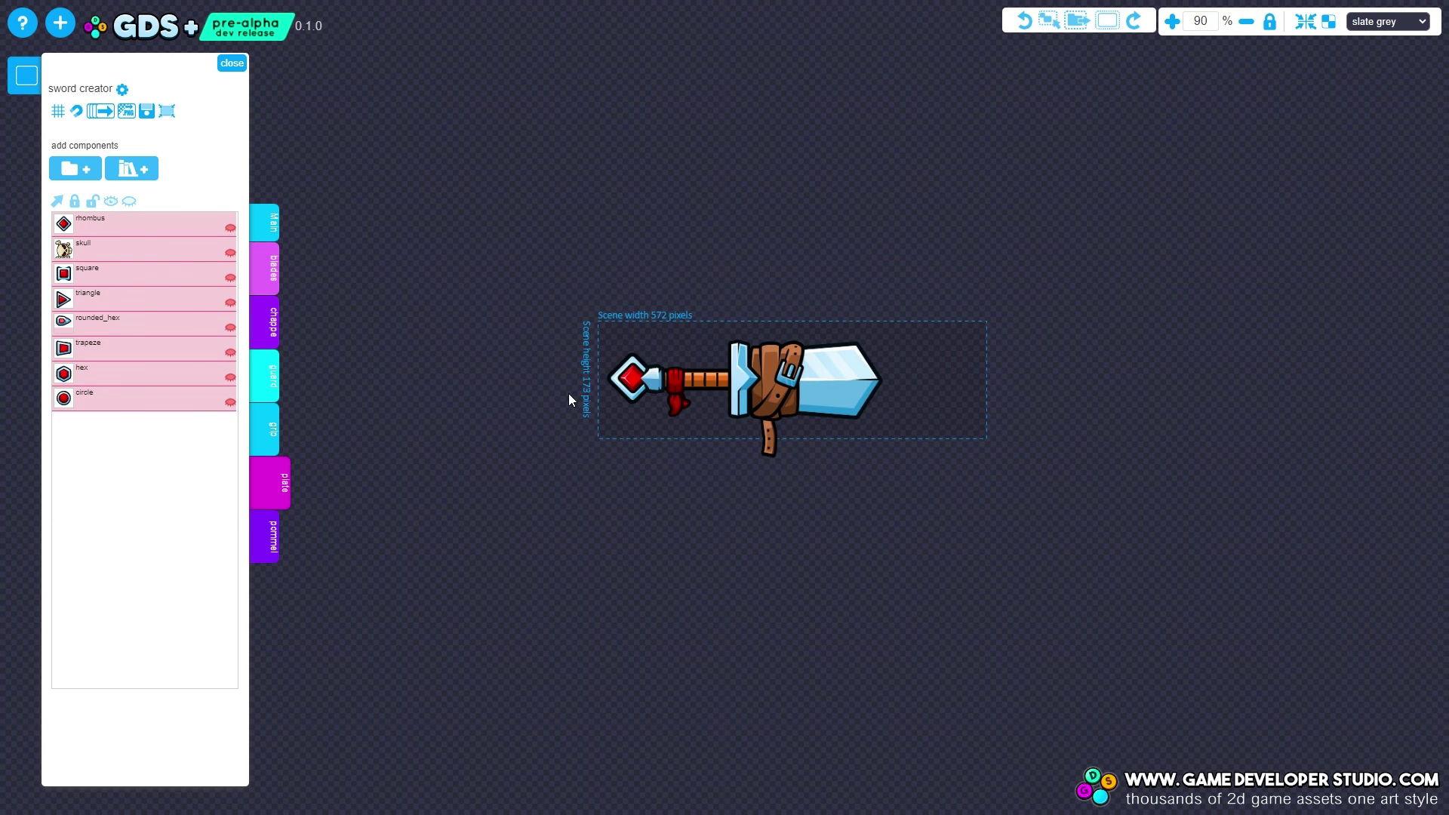
left_click(167, 111)
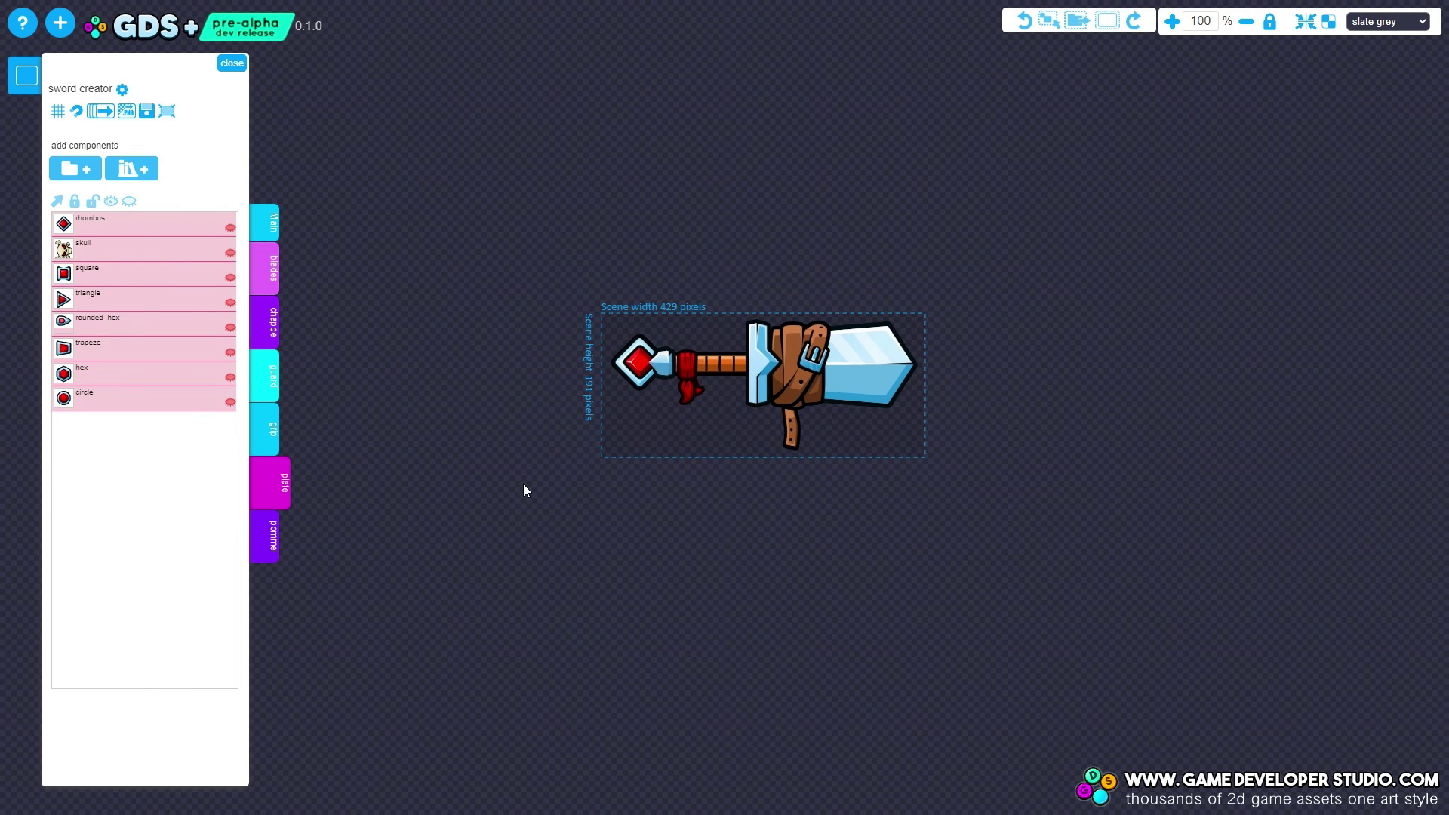
scroll(682, 384, "up", 4)
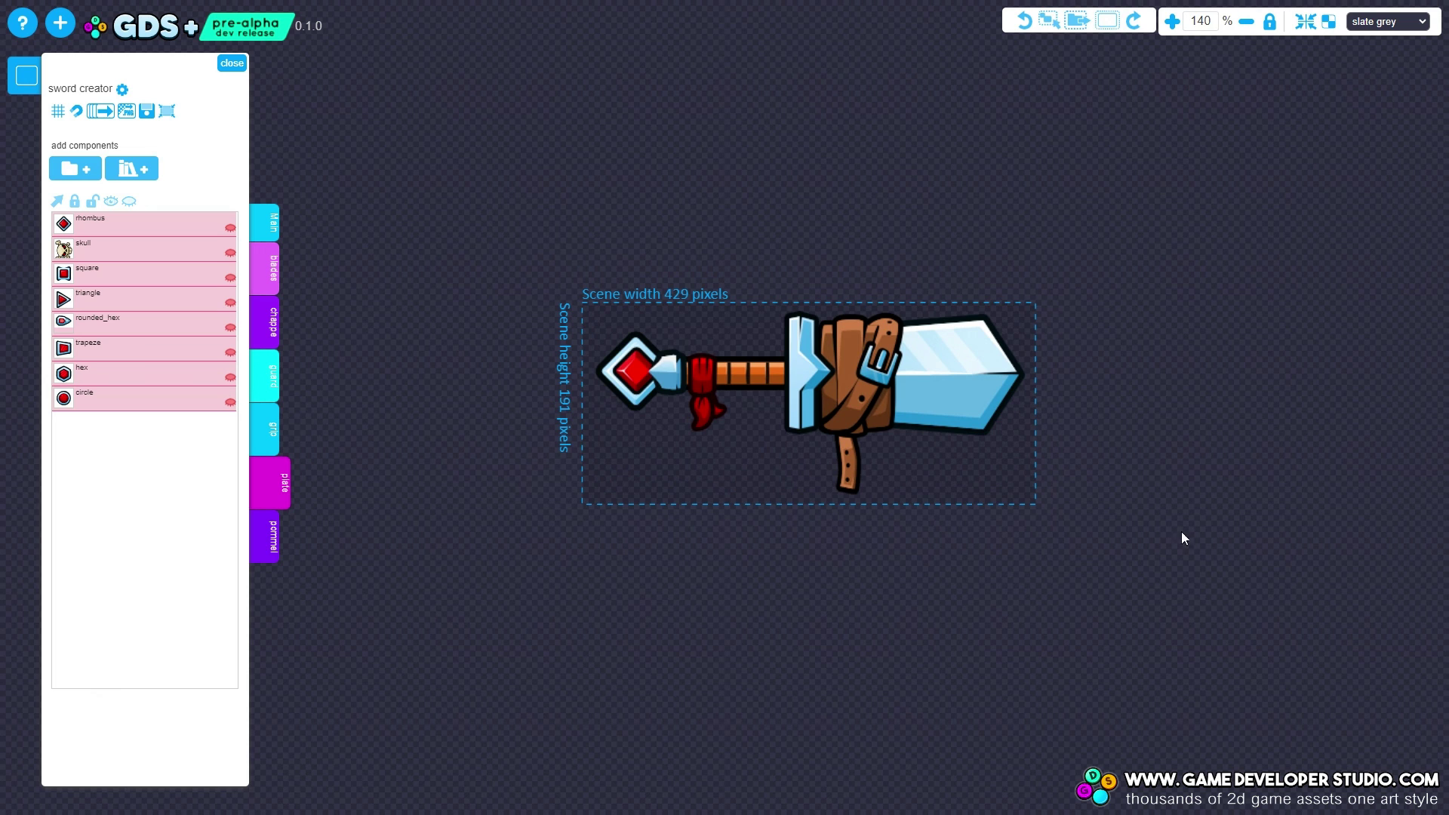